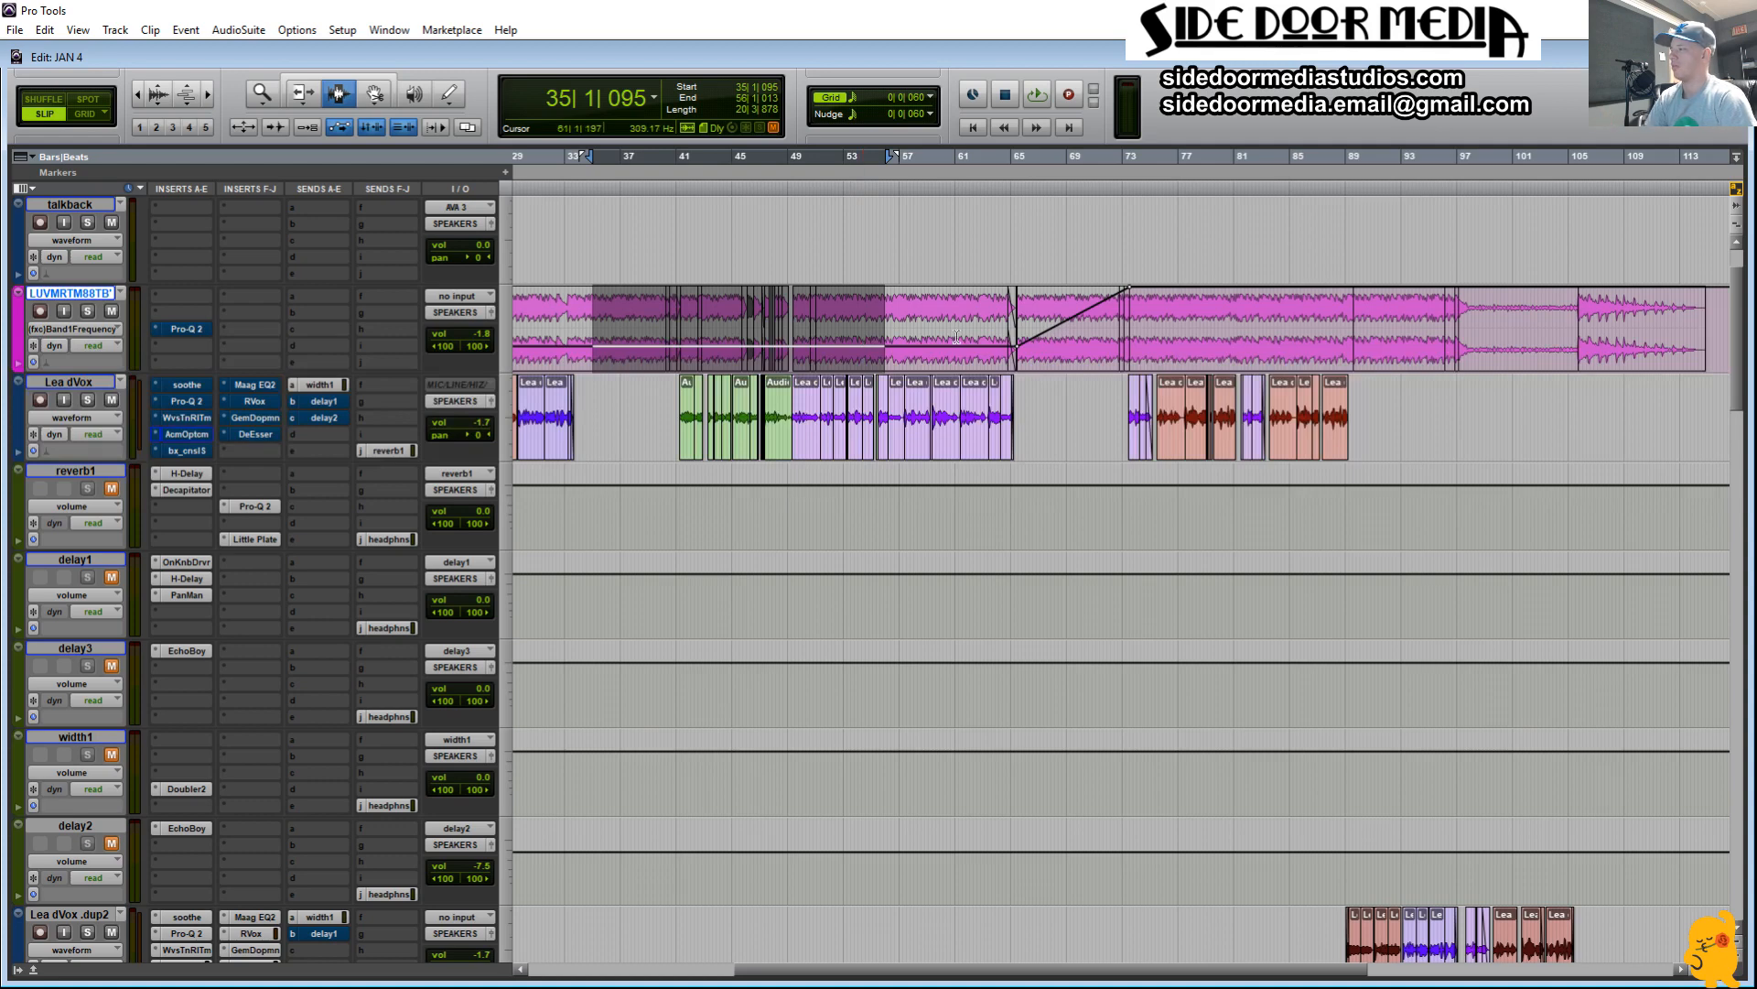
Step: Zoom to about bars 54 to 86 of the LUVMRTM88TB track and open its Pro-Q 2 equalizer
drag(866, 337, 1316, 331)
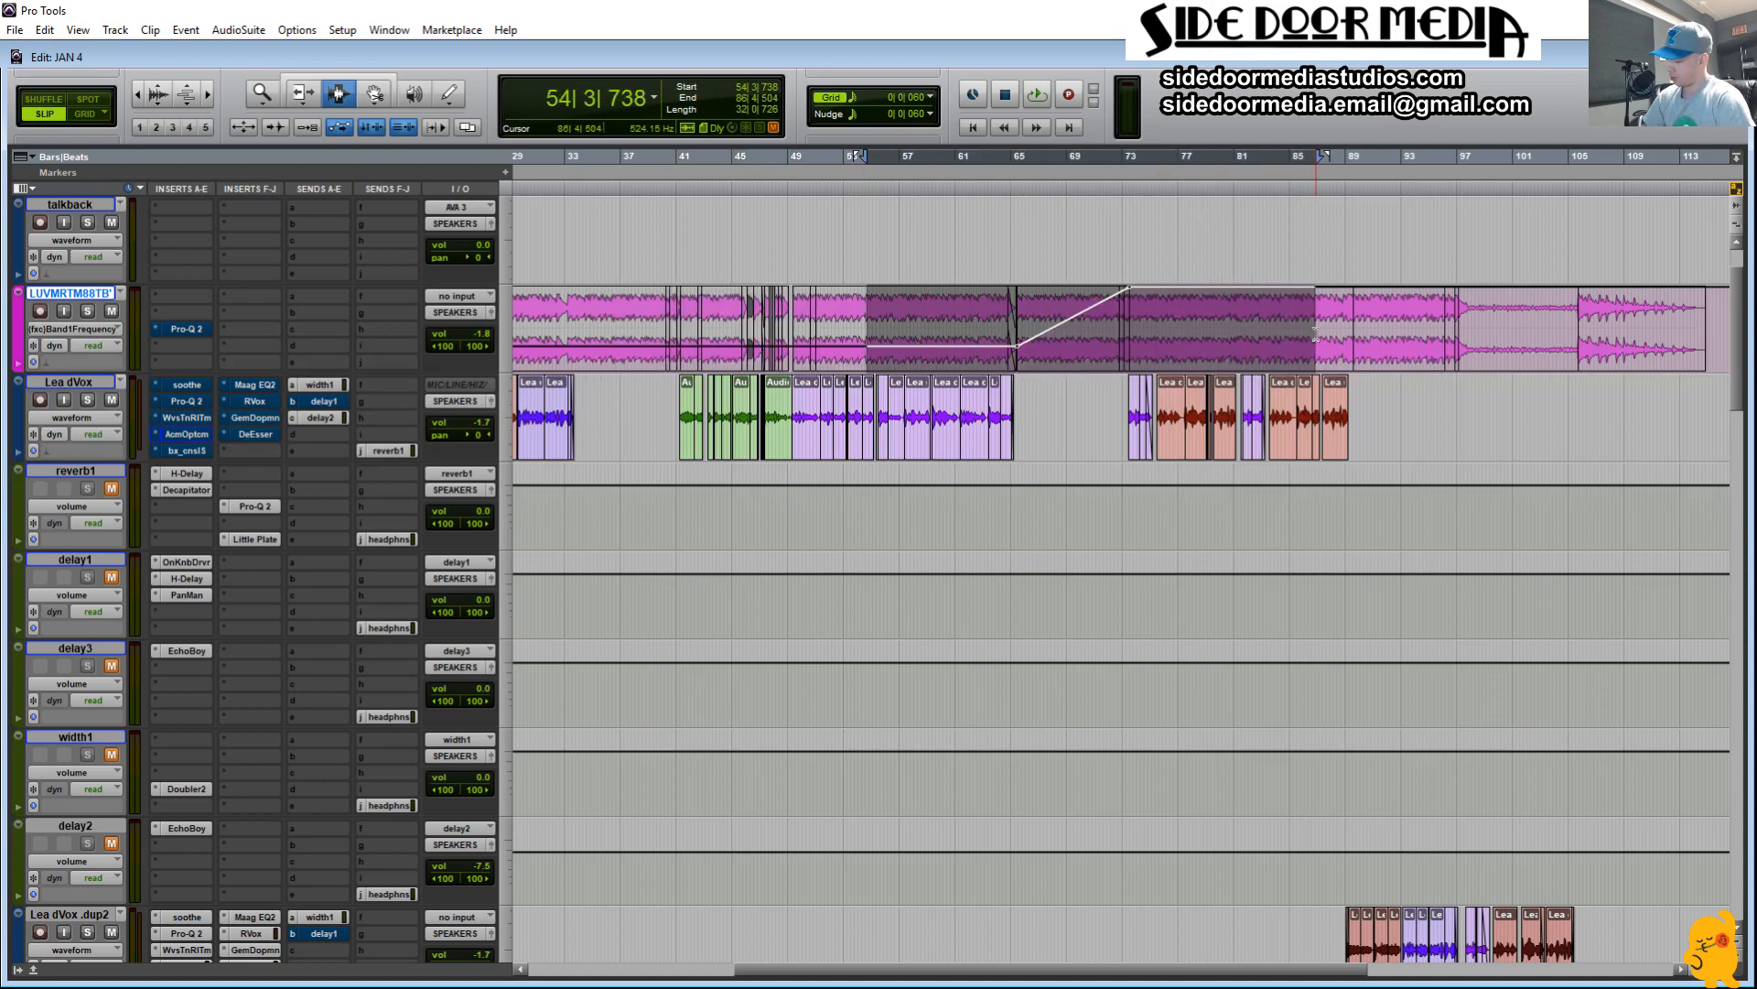
key(alt+f)
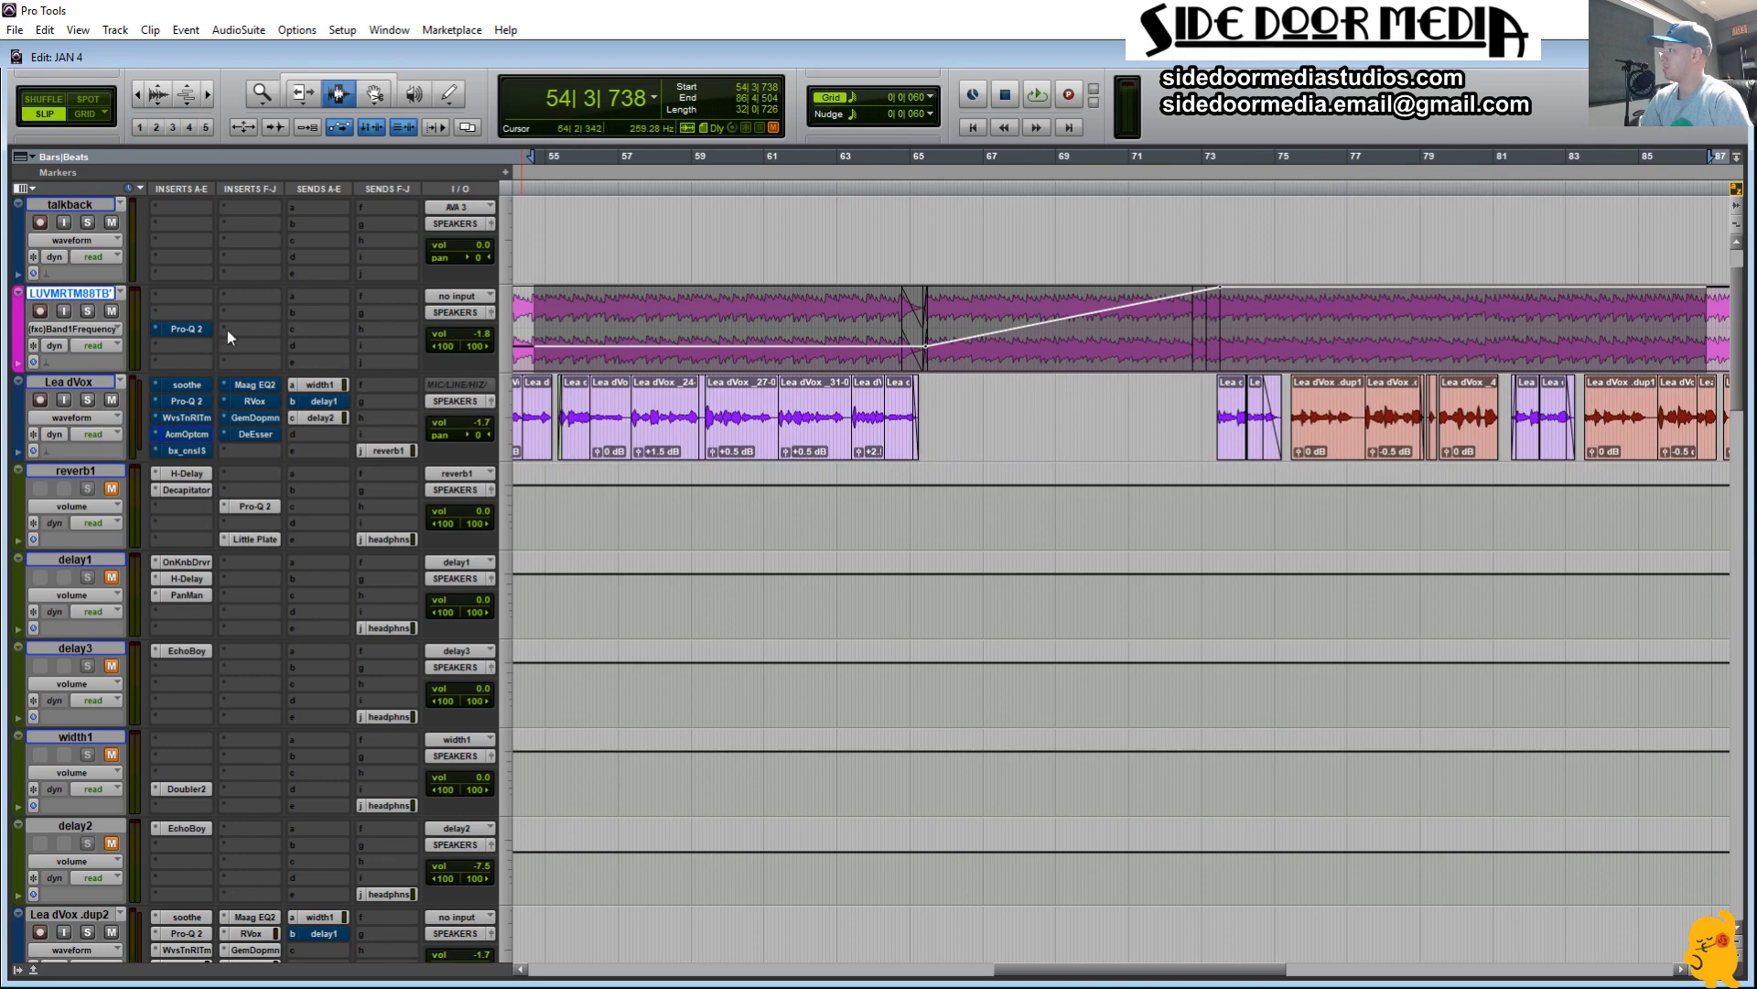
click(188, 329)
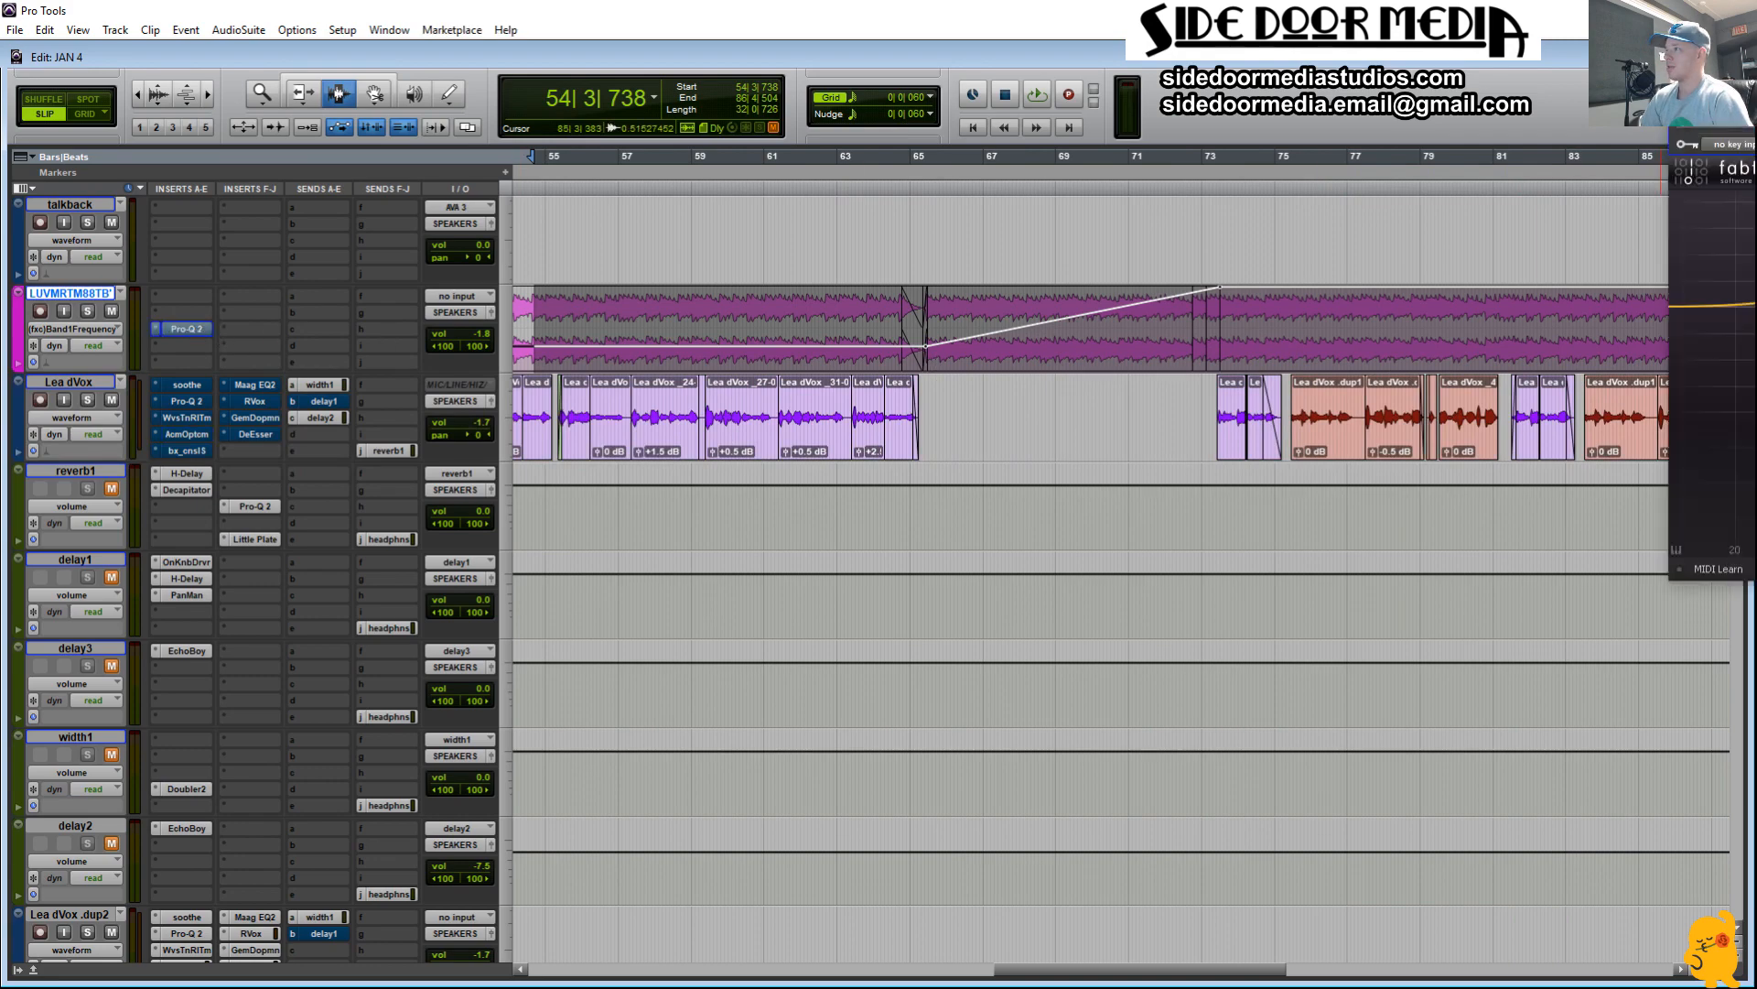
drag(675, 516, 135, 435)
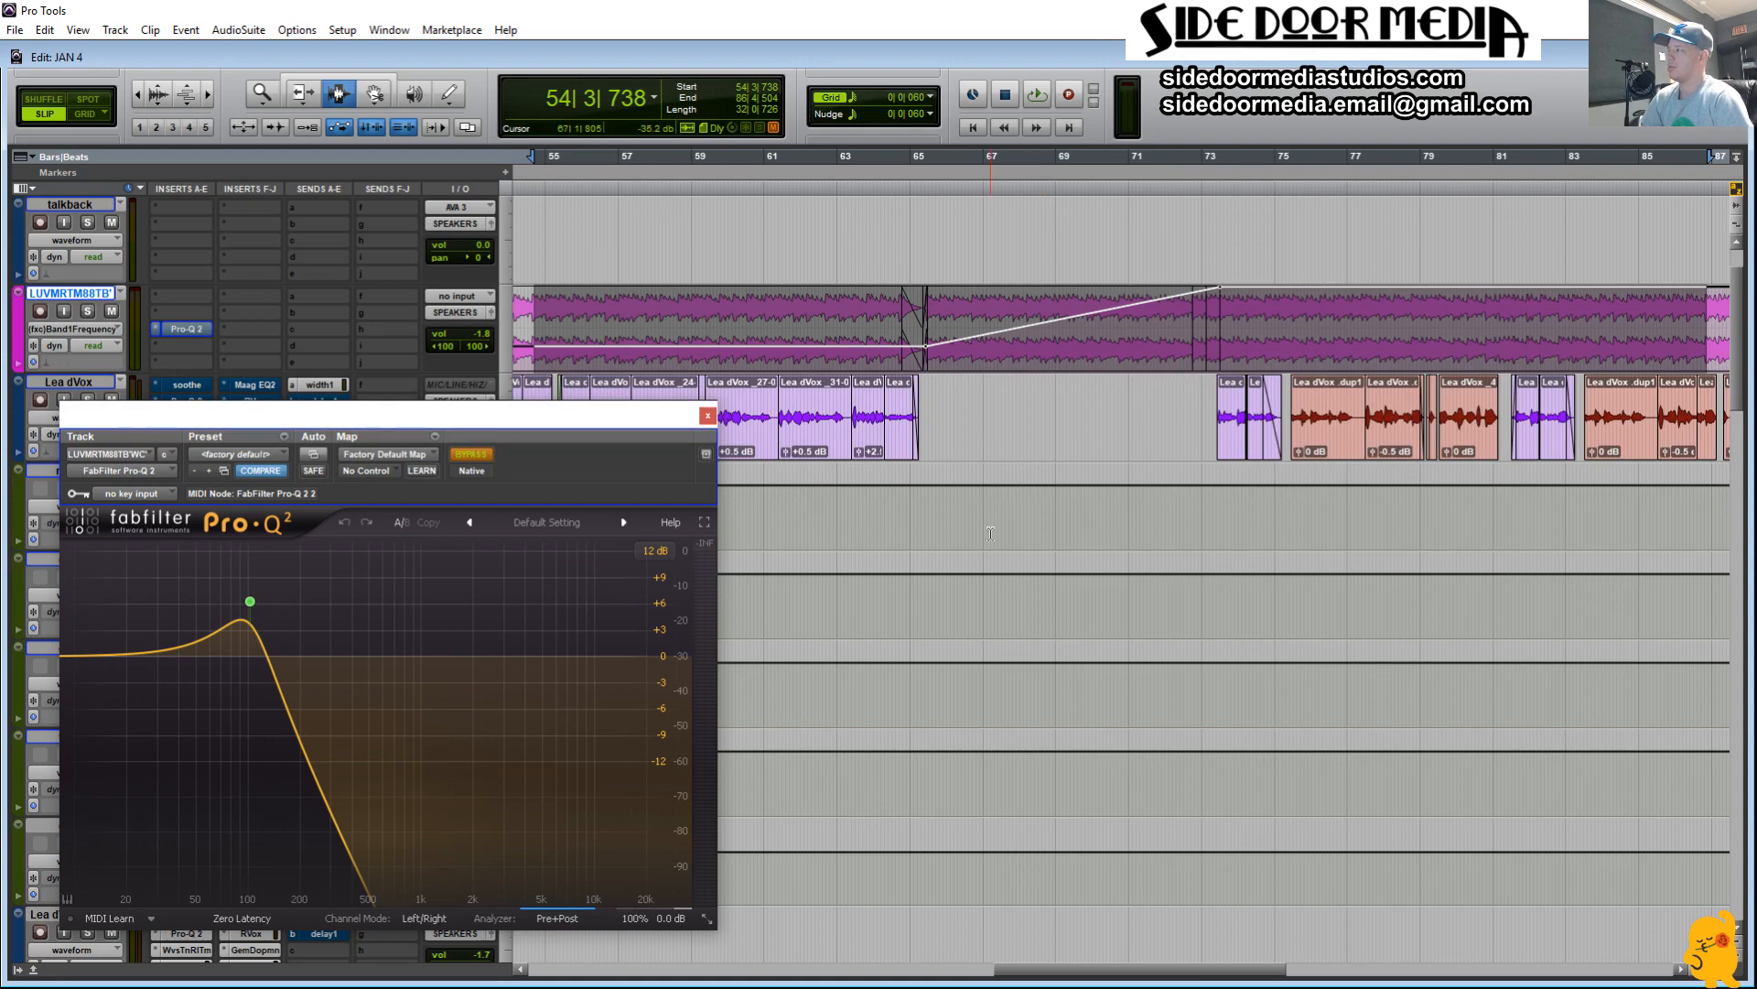
scroll(991, 533, down, 5)
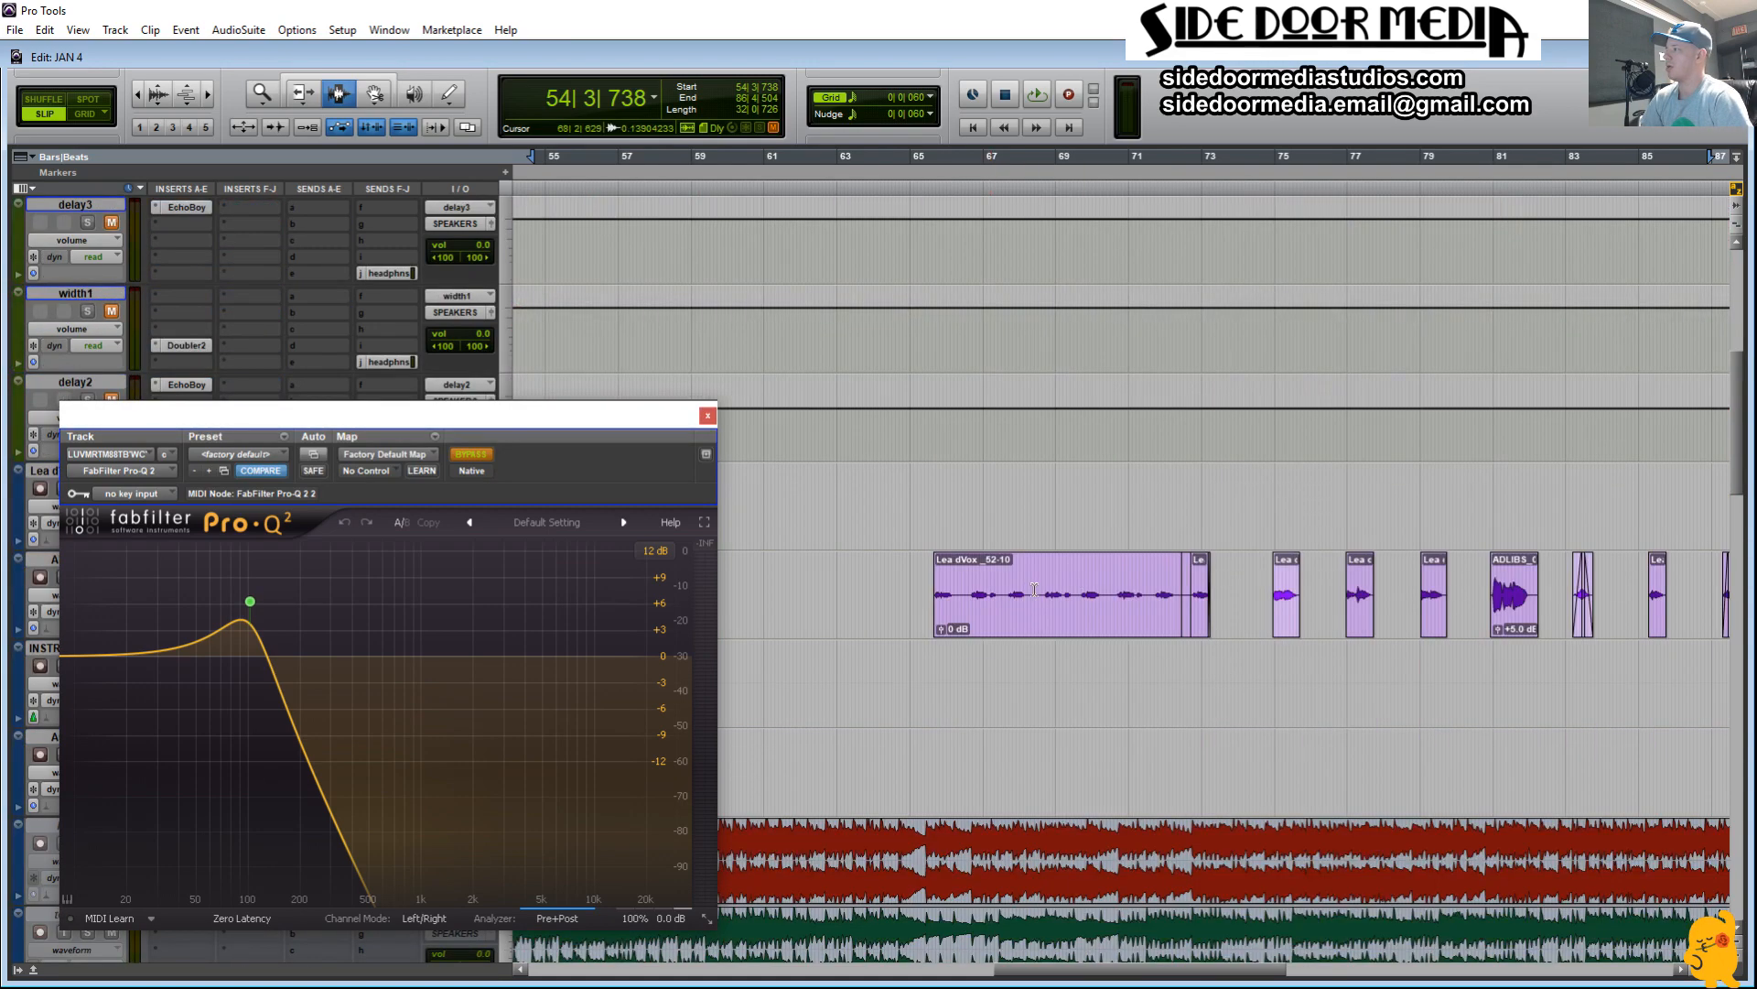
scroll(1071, 576, up, 5)
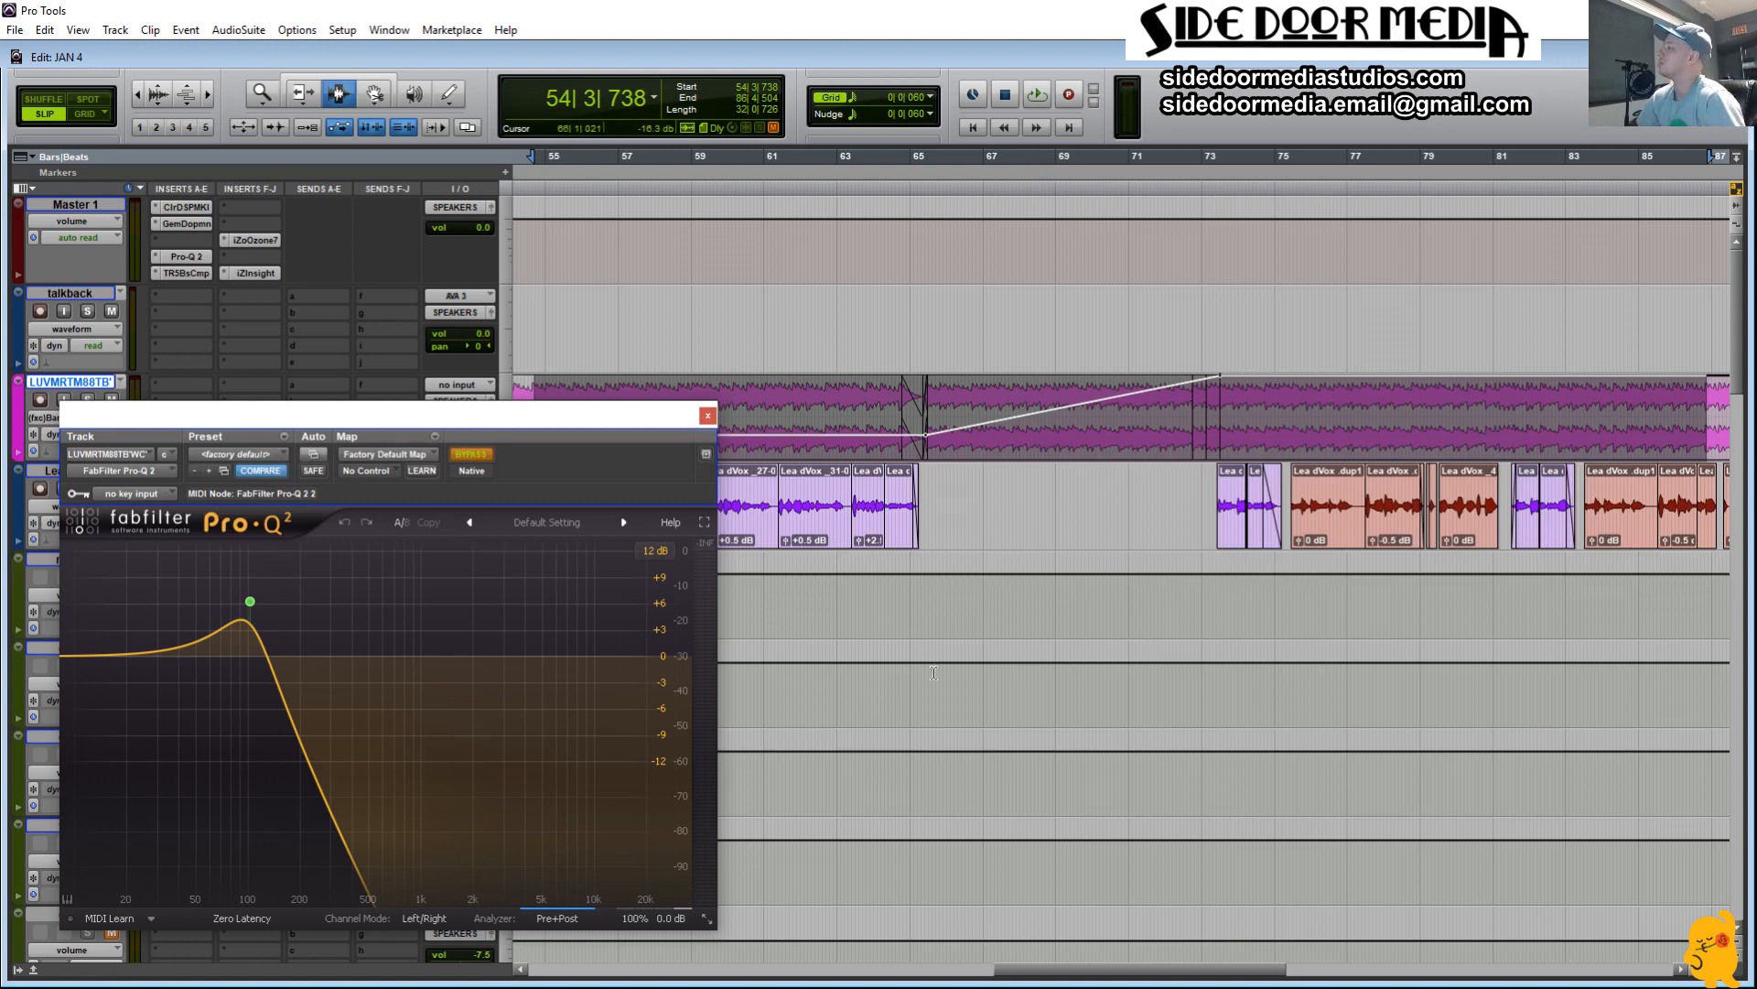
Step: Open the high-cut band's controls in the beat track's Pro-Q 2 and nudge its Q to 2.157
drag(569, 435, 846, 491)
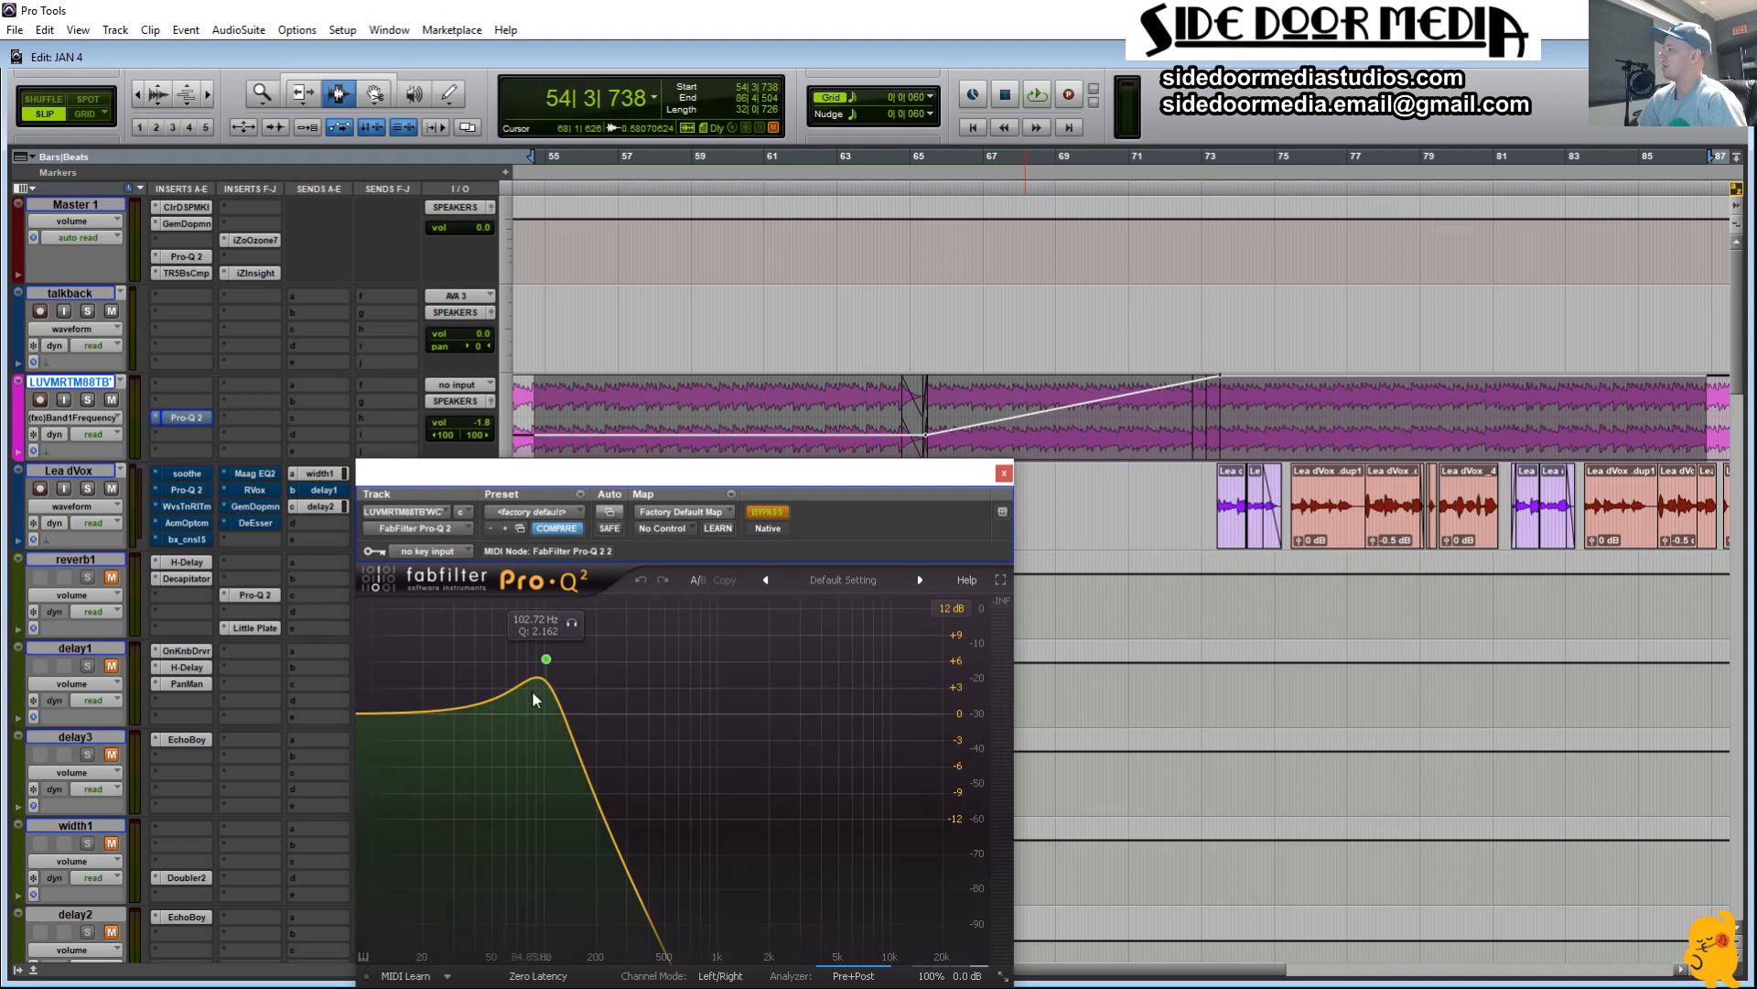
drag(629, 480, 608, 399)
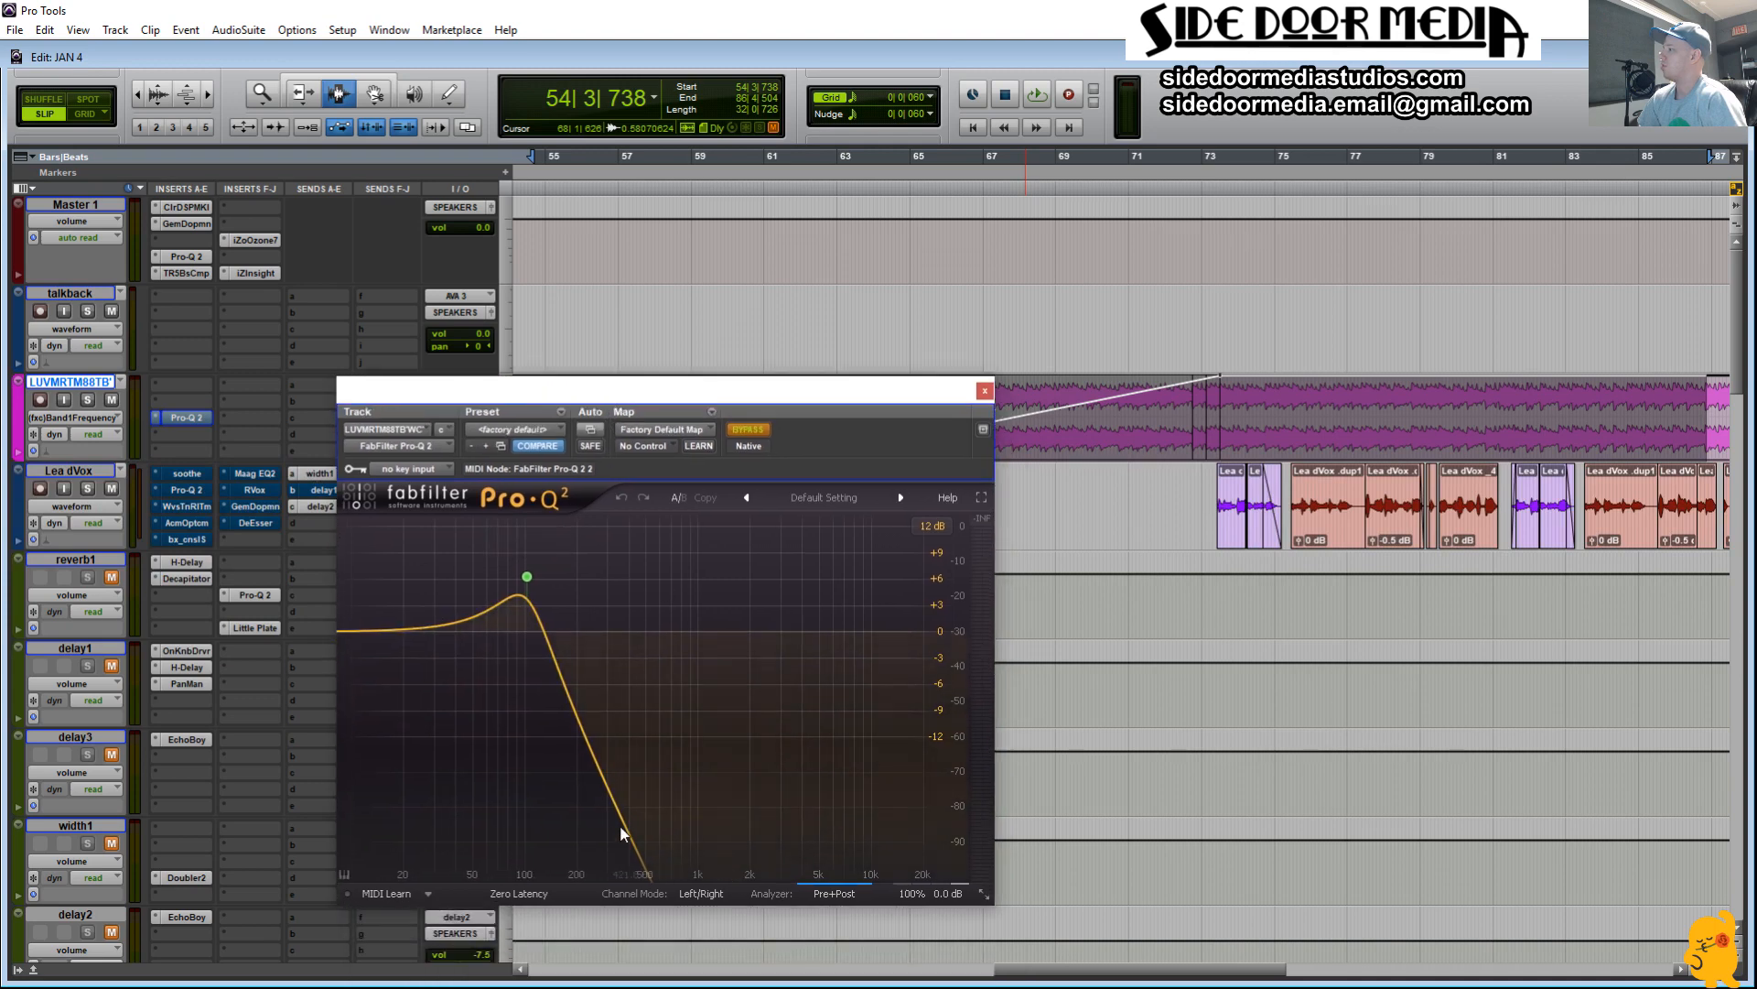
click(527, 578)
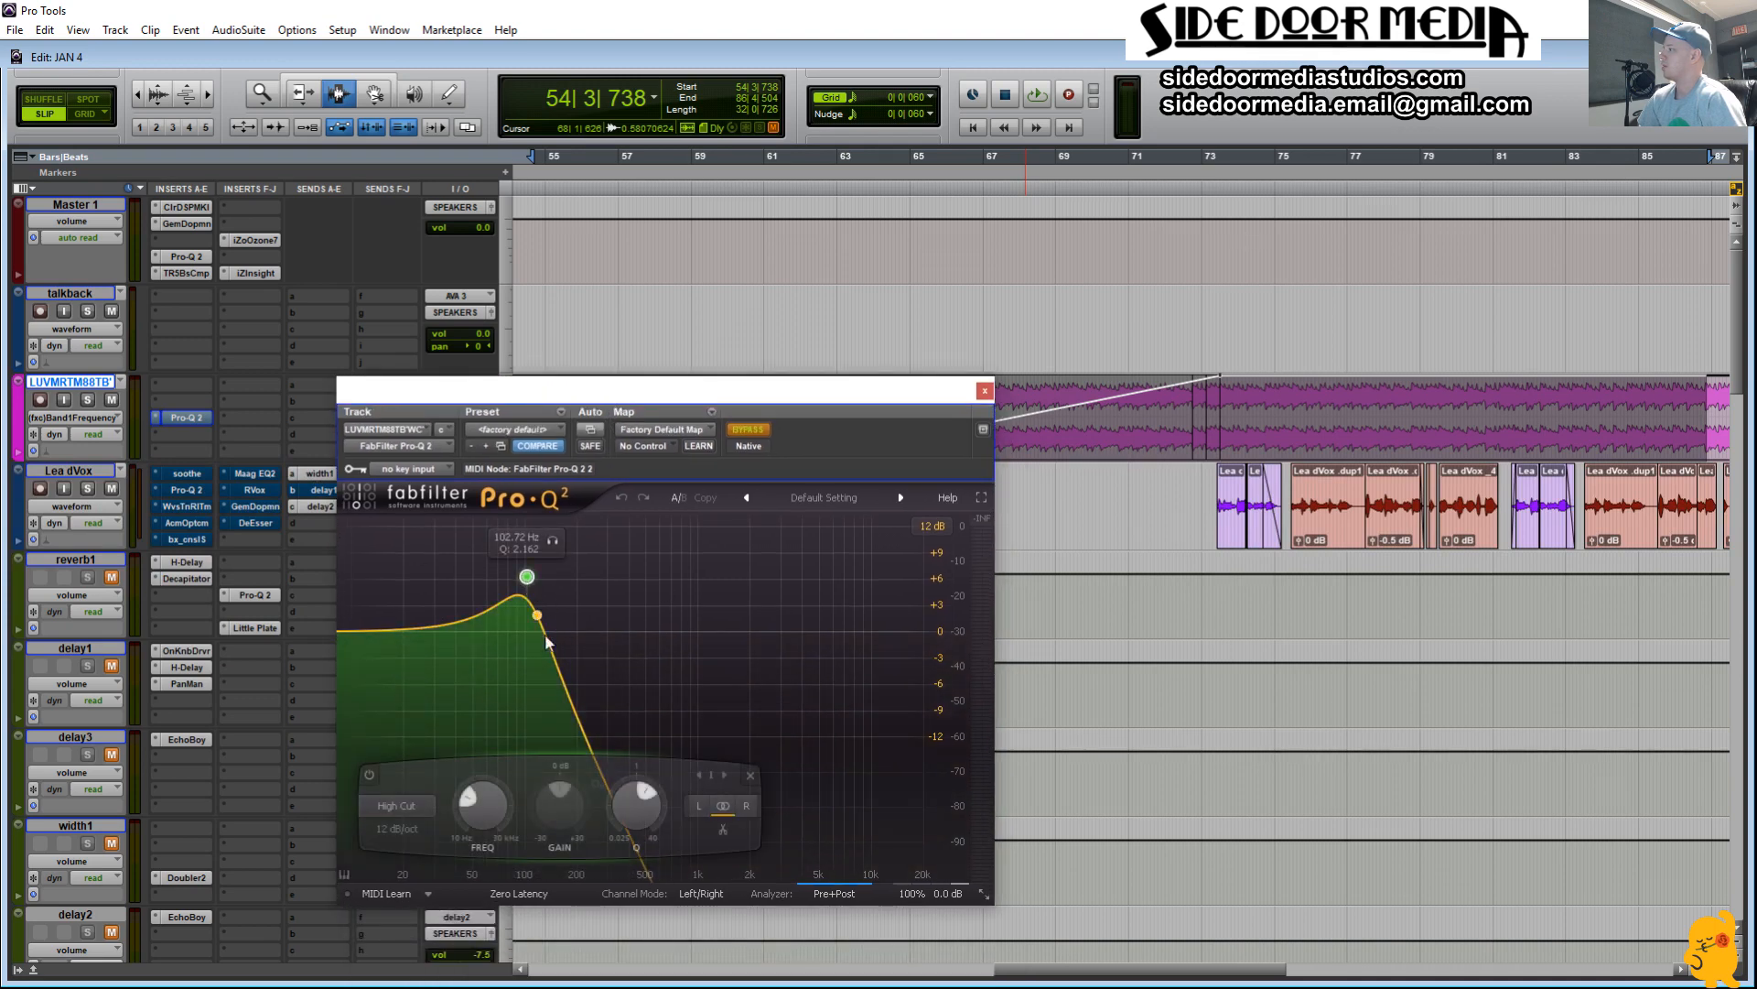
drag(633, 819, 631, 825)
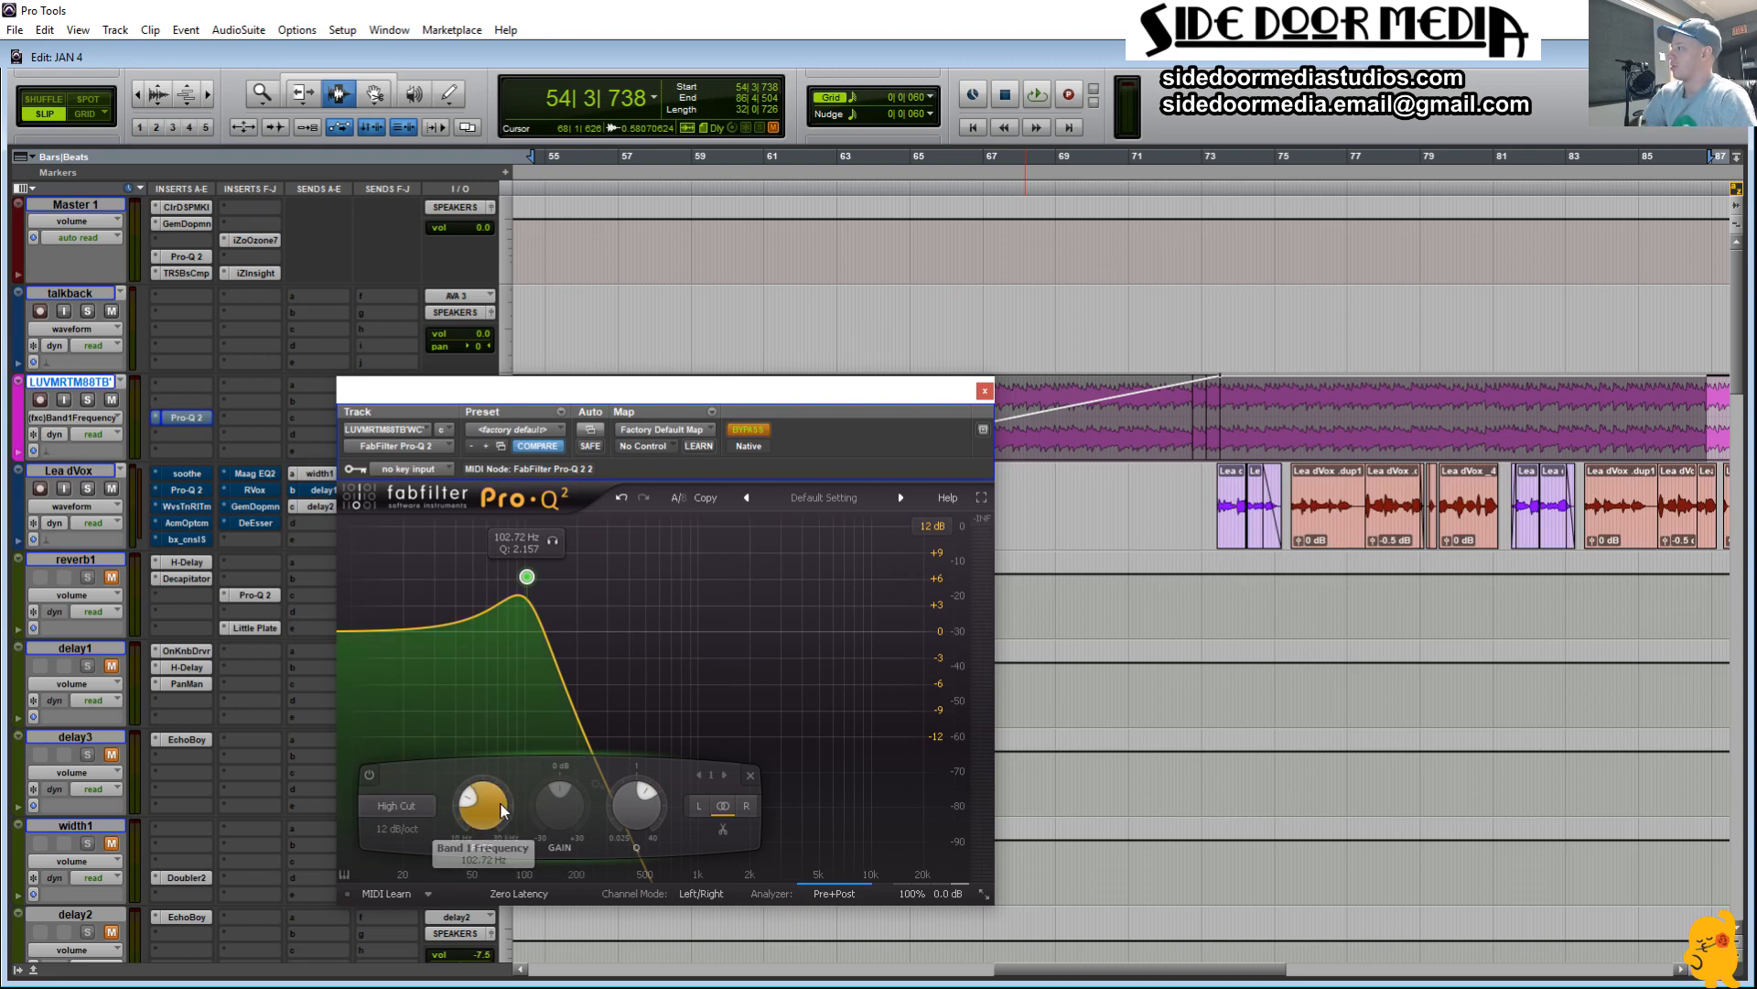
Step: Examine the high-cut frequency automation ramp between bars 65 and 73 on the beat track
drag(847, 392, 615, 415)
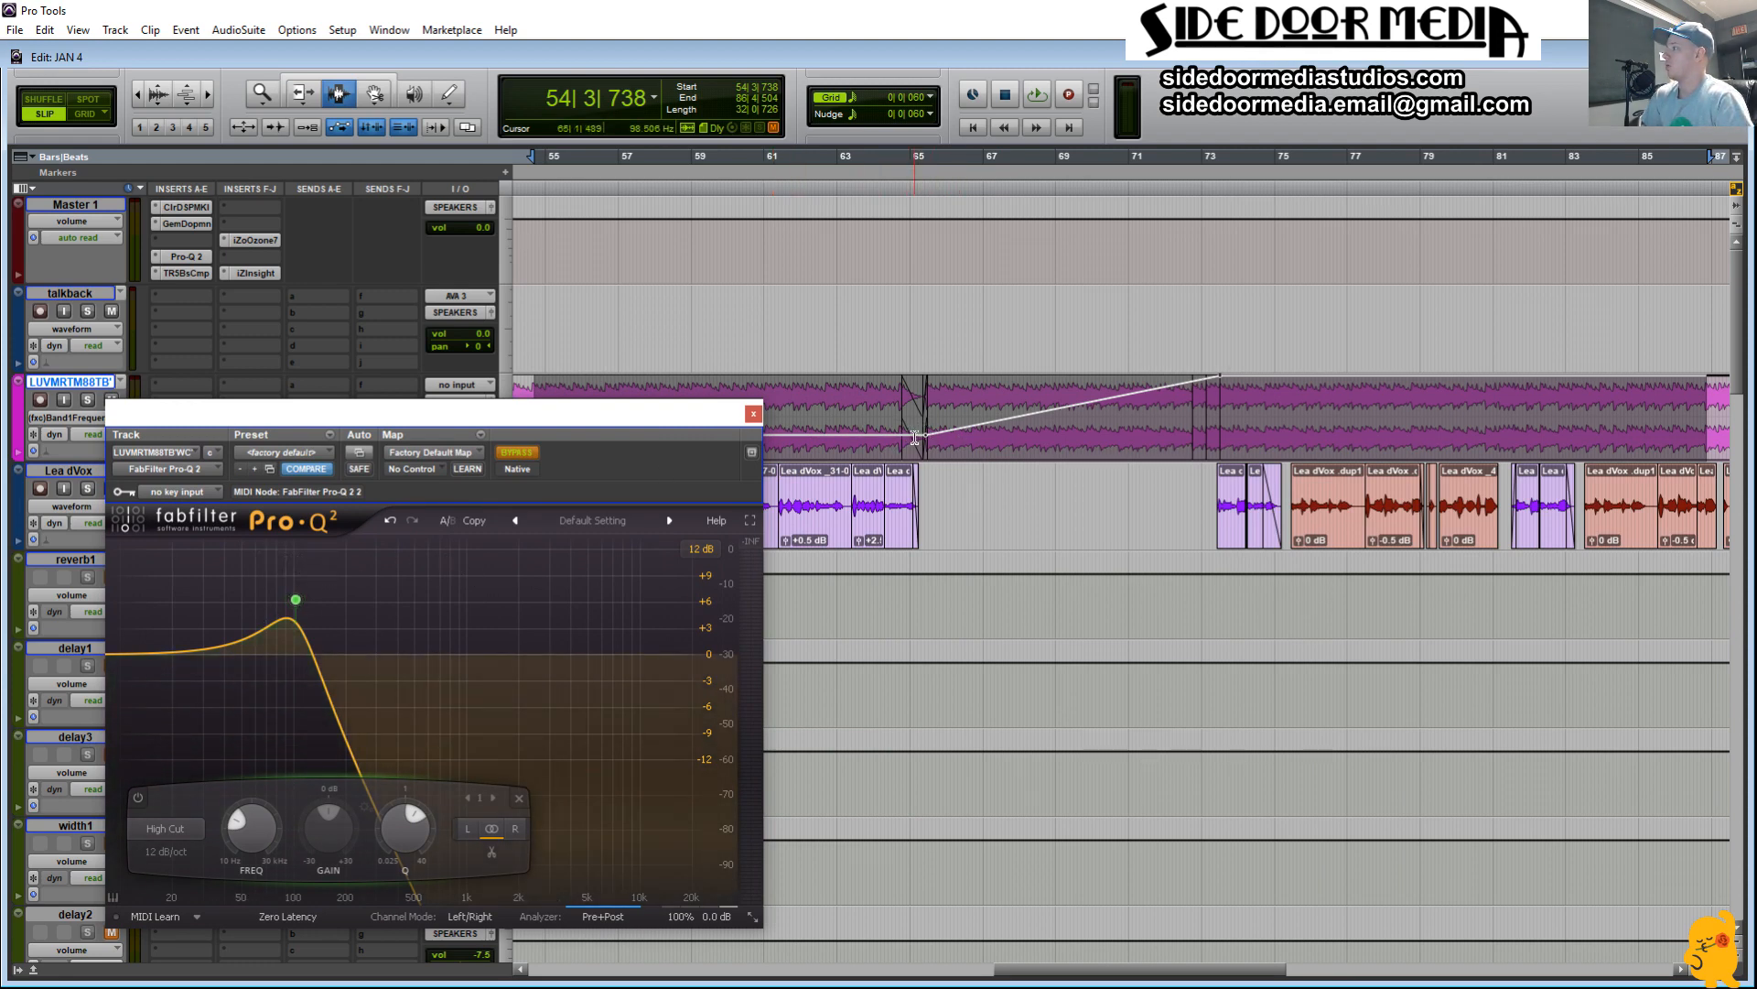
key(F8)
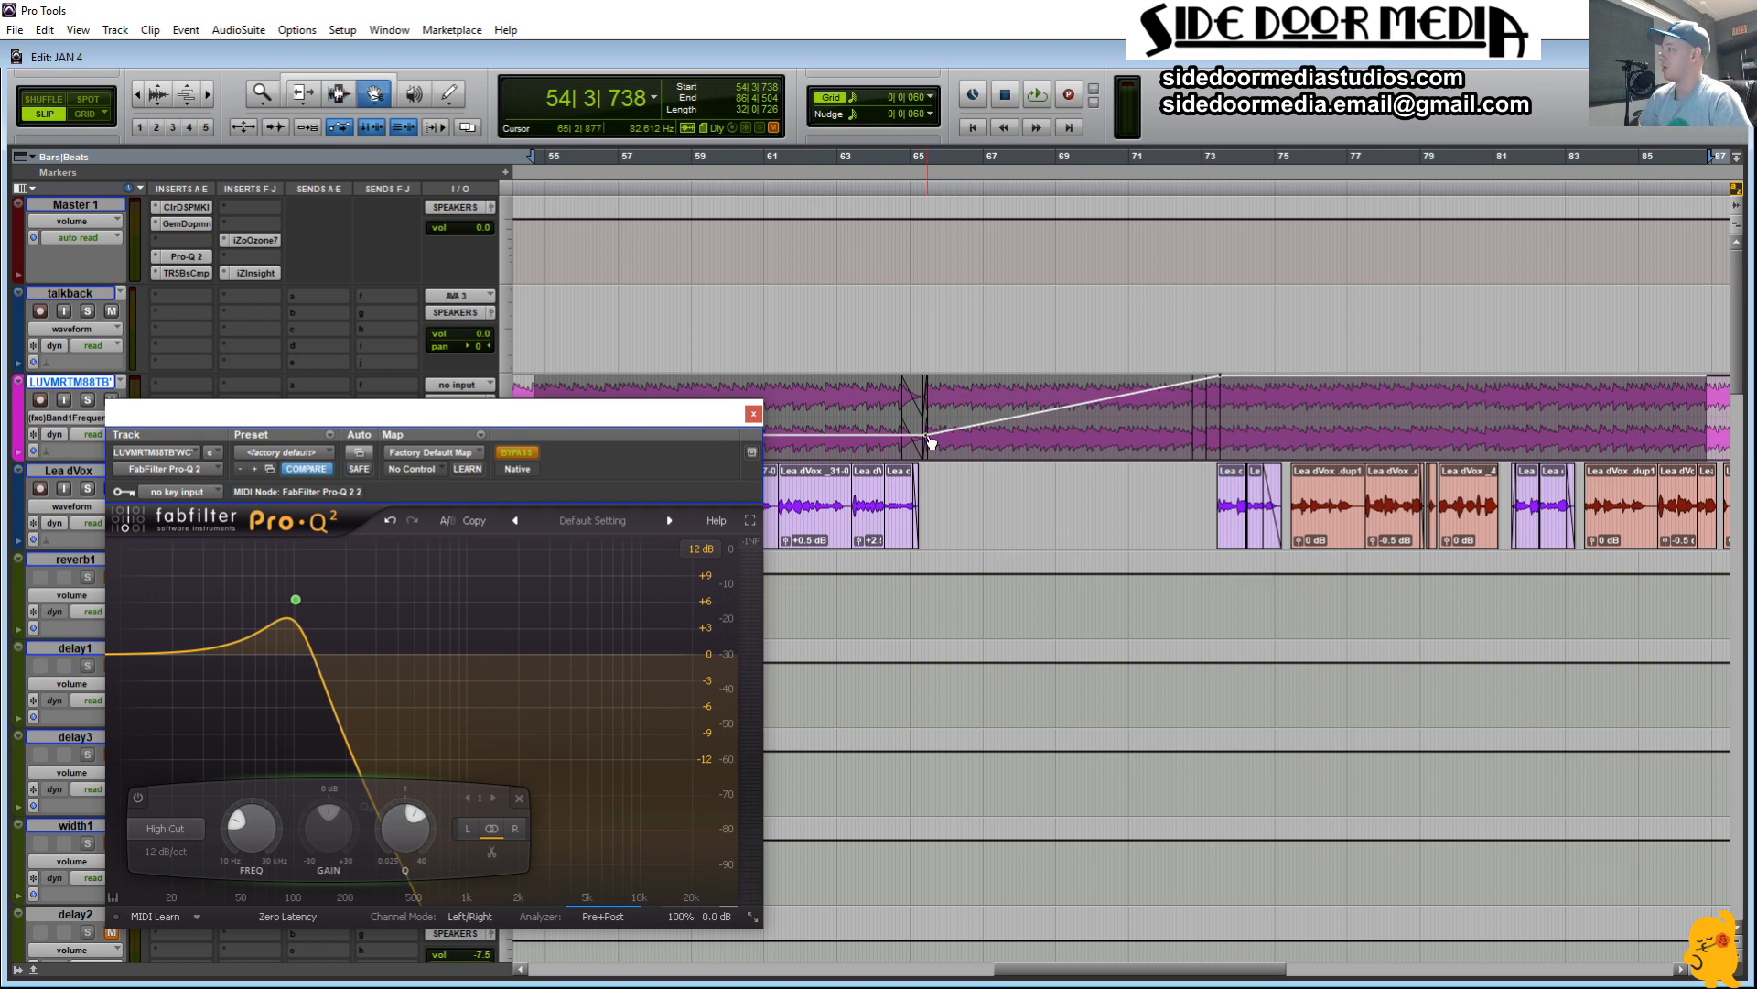
click(927, 432)
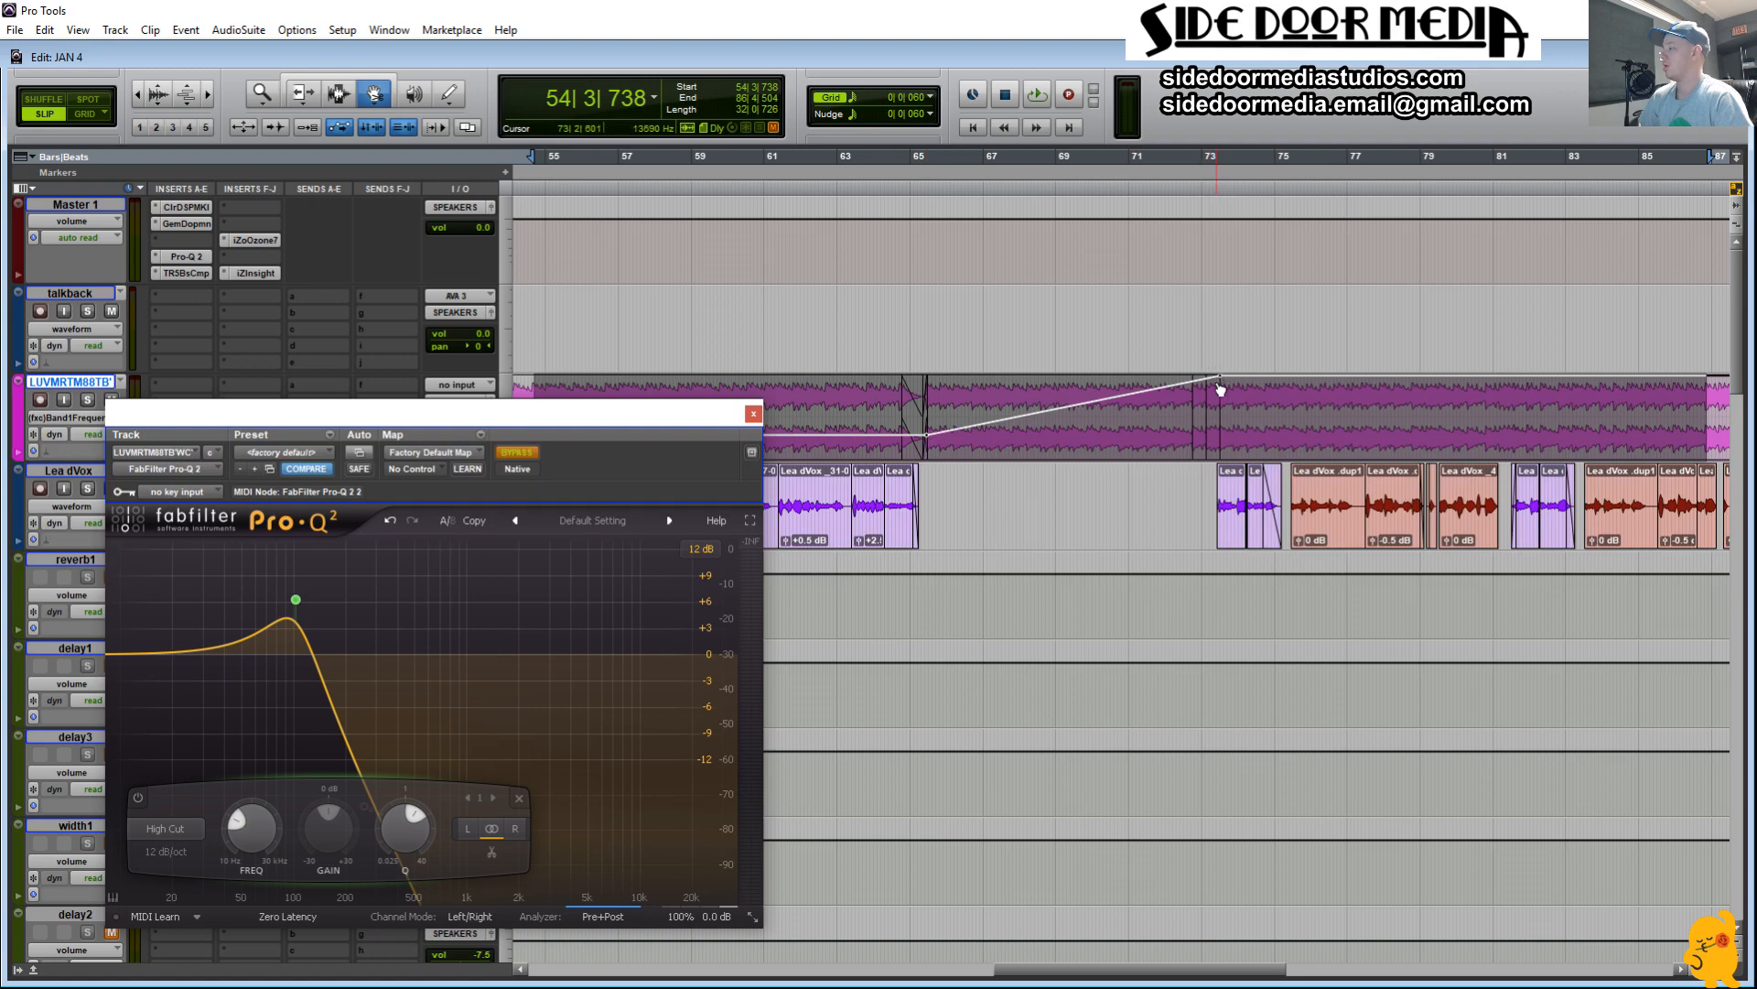
drag(692, 423, 1110, 421)
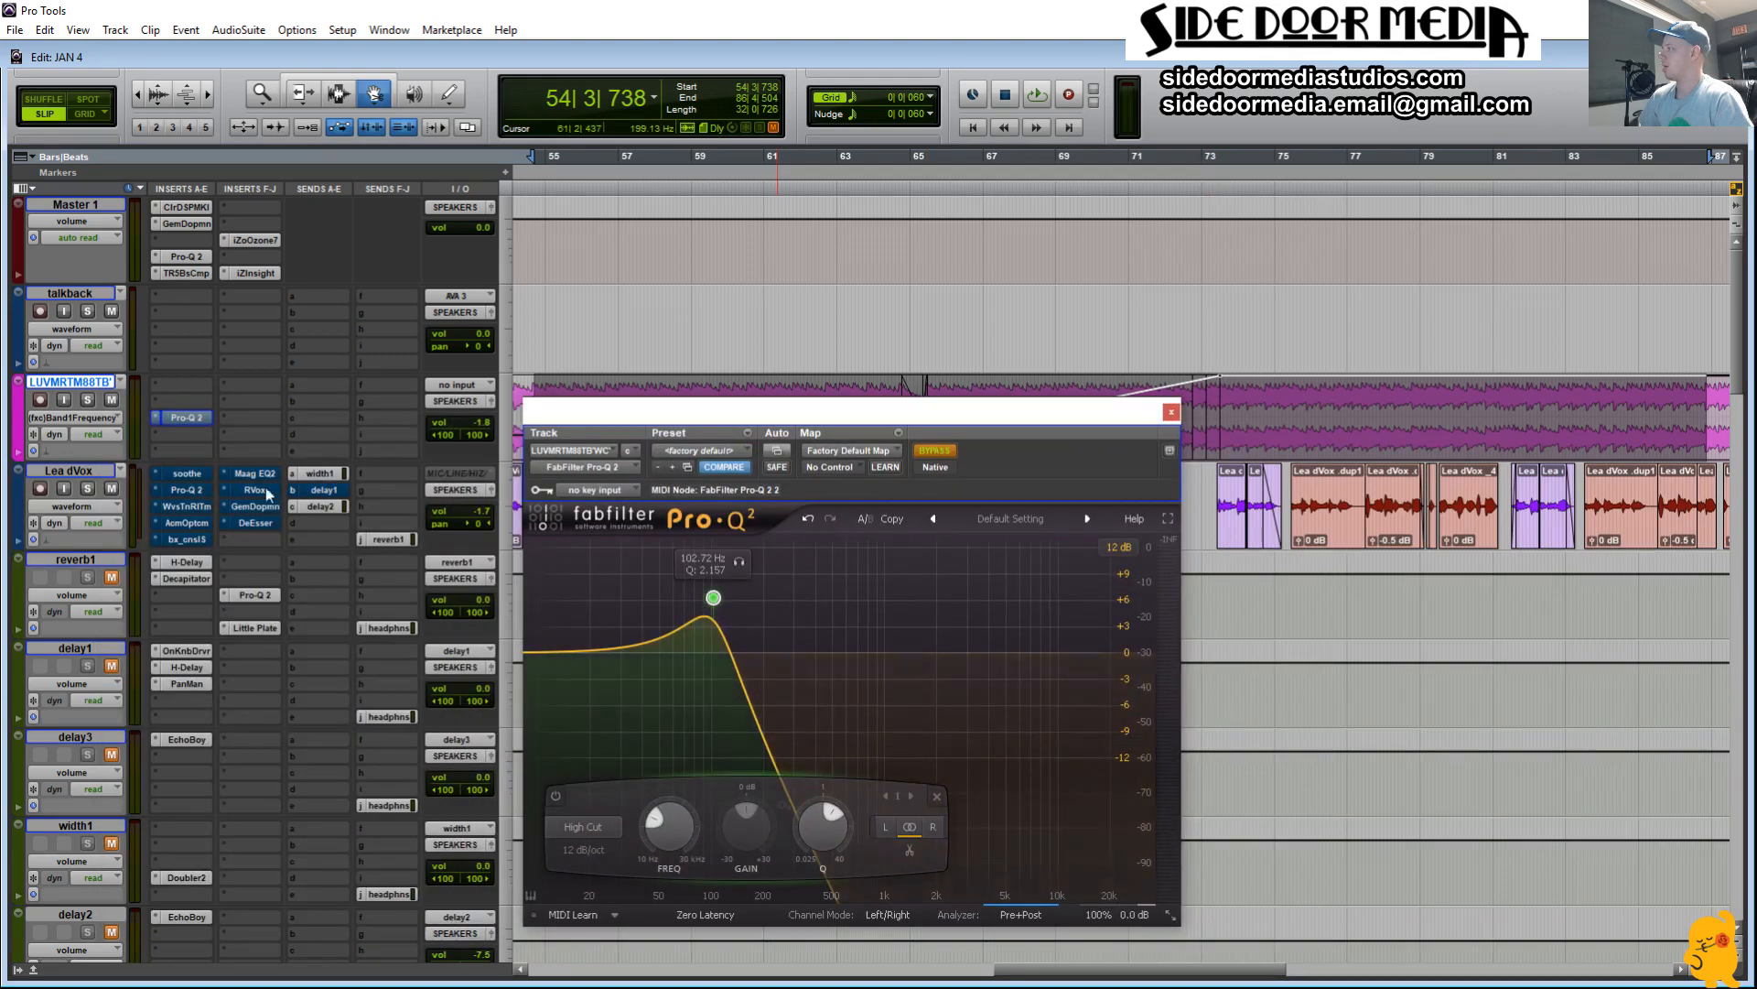
Step: Show the Pro-Q 2 Master Bypass automation on the LUVMRTM88TB track and uncover its lane around bars 65 to 73
click(100, 420)
mouse_move(238, 579)
click(322, 578)
drag(786, 414, 321, 430)
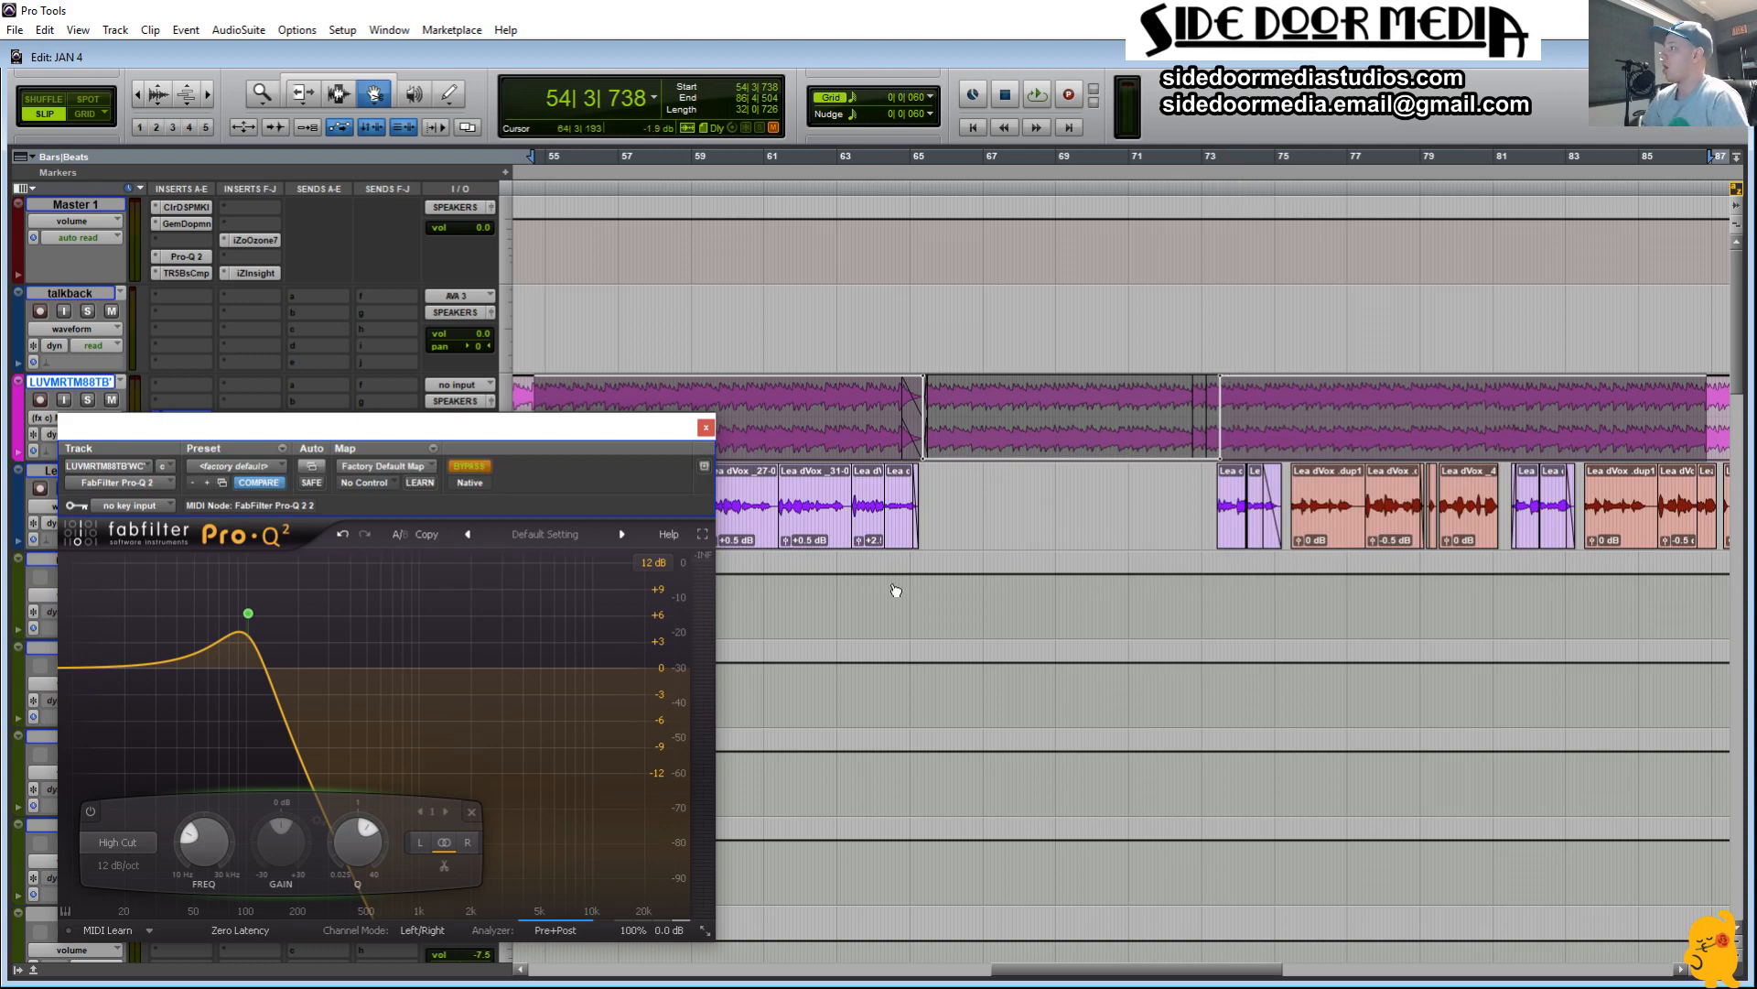
drag(461, 445, 425, 444)
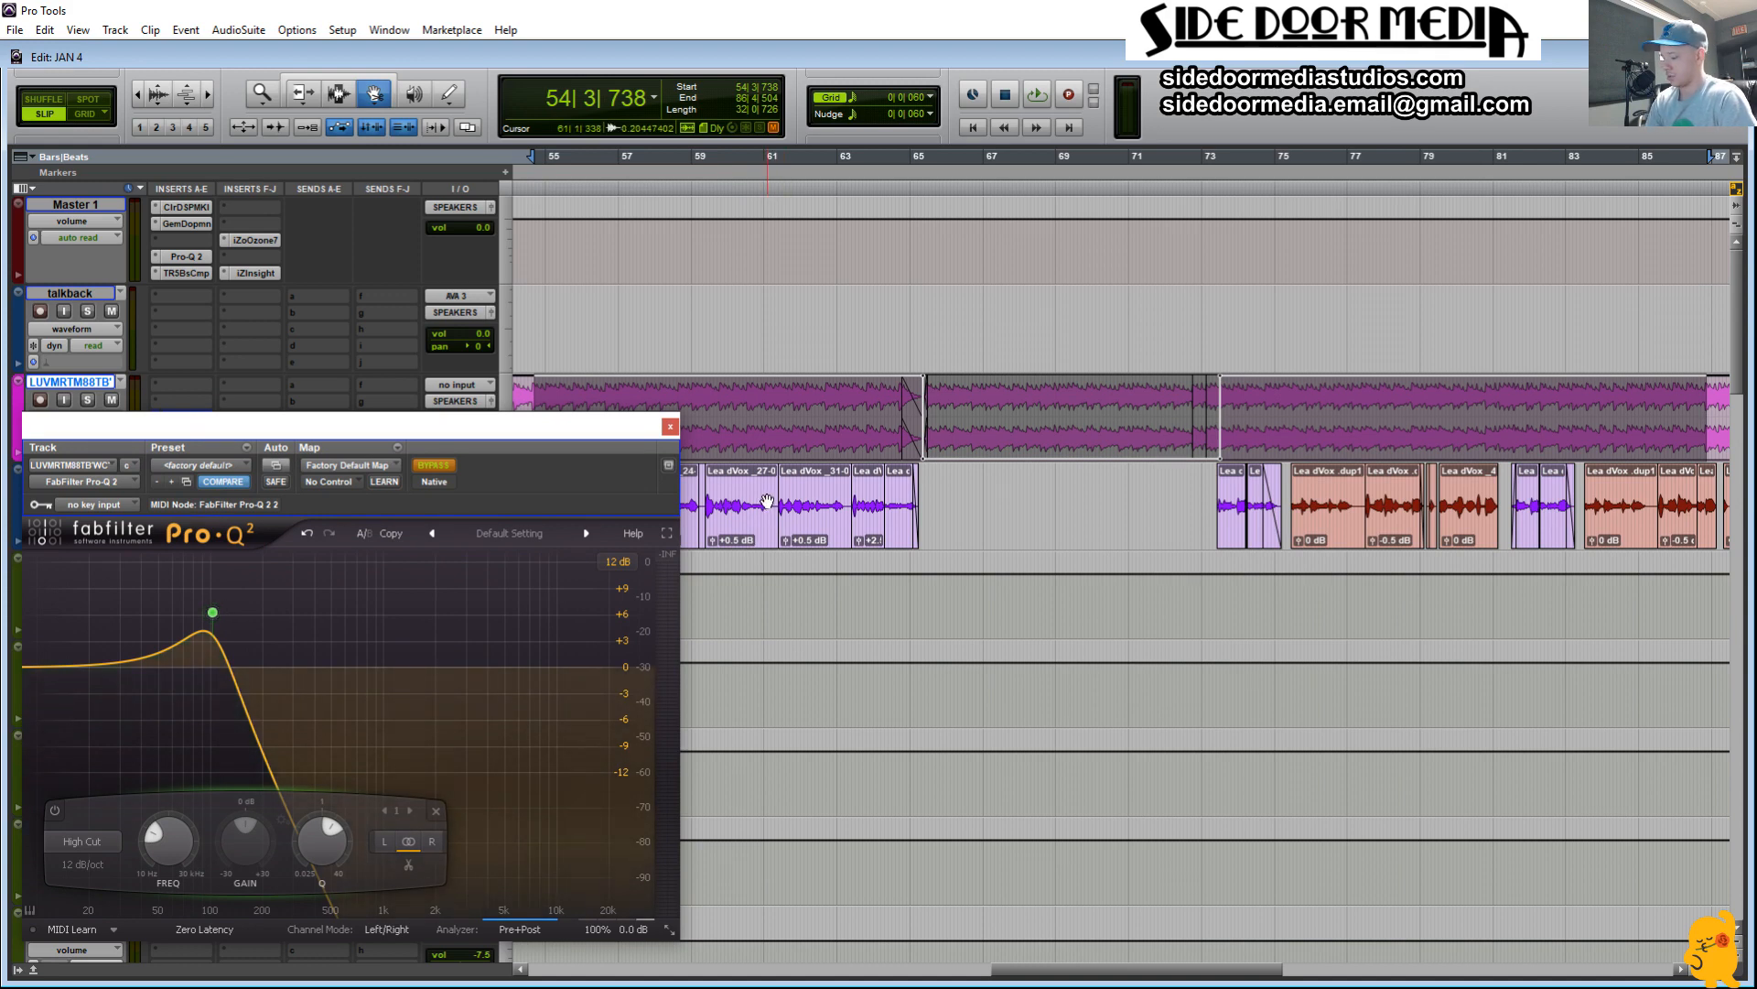
Step: Play the beat from about bar 57 through bar 73 while watching the automated Pro-Q 2 filter, and close the equalizer
drag(559, 441, 587, 463)
click(652, 343)
key(space)
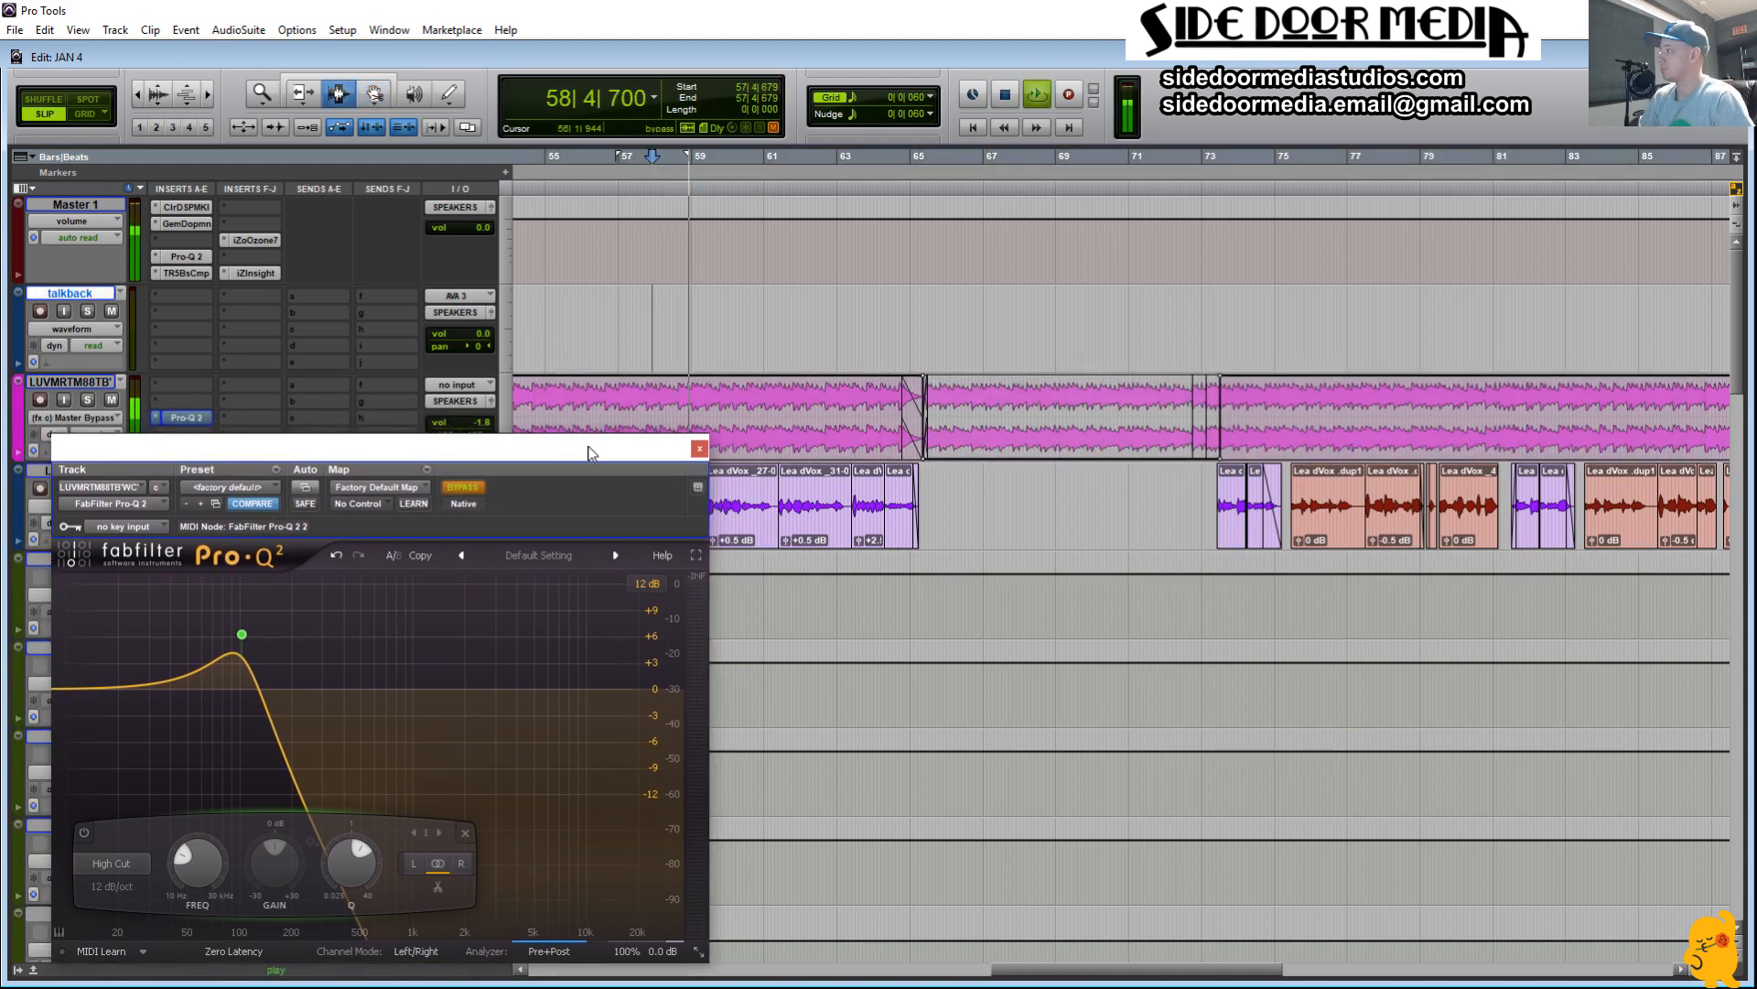
drag(592, 456, 607, 410)
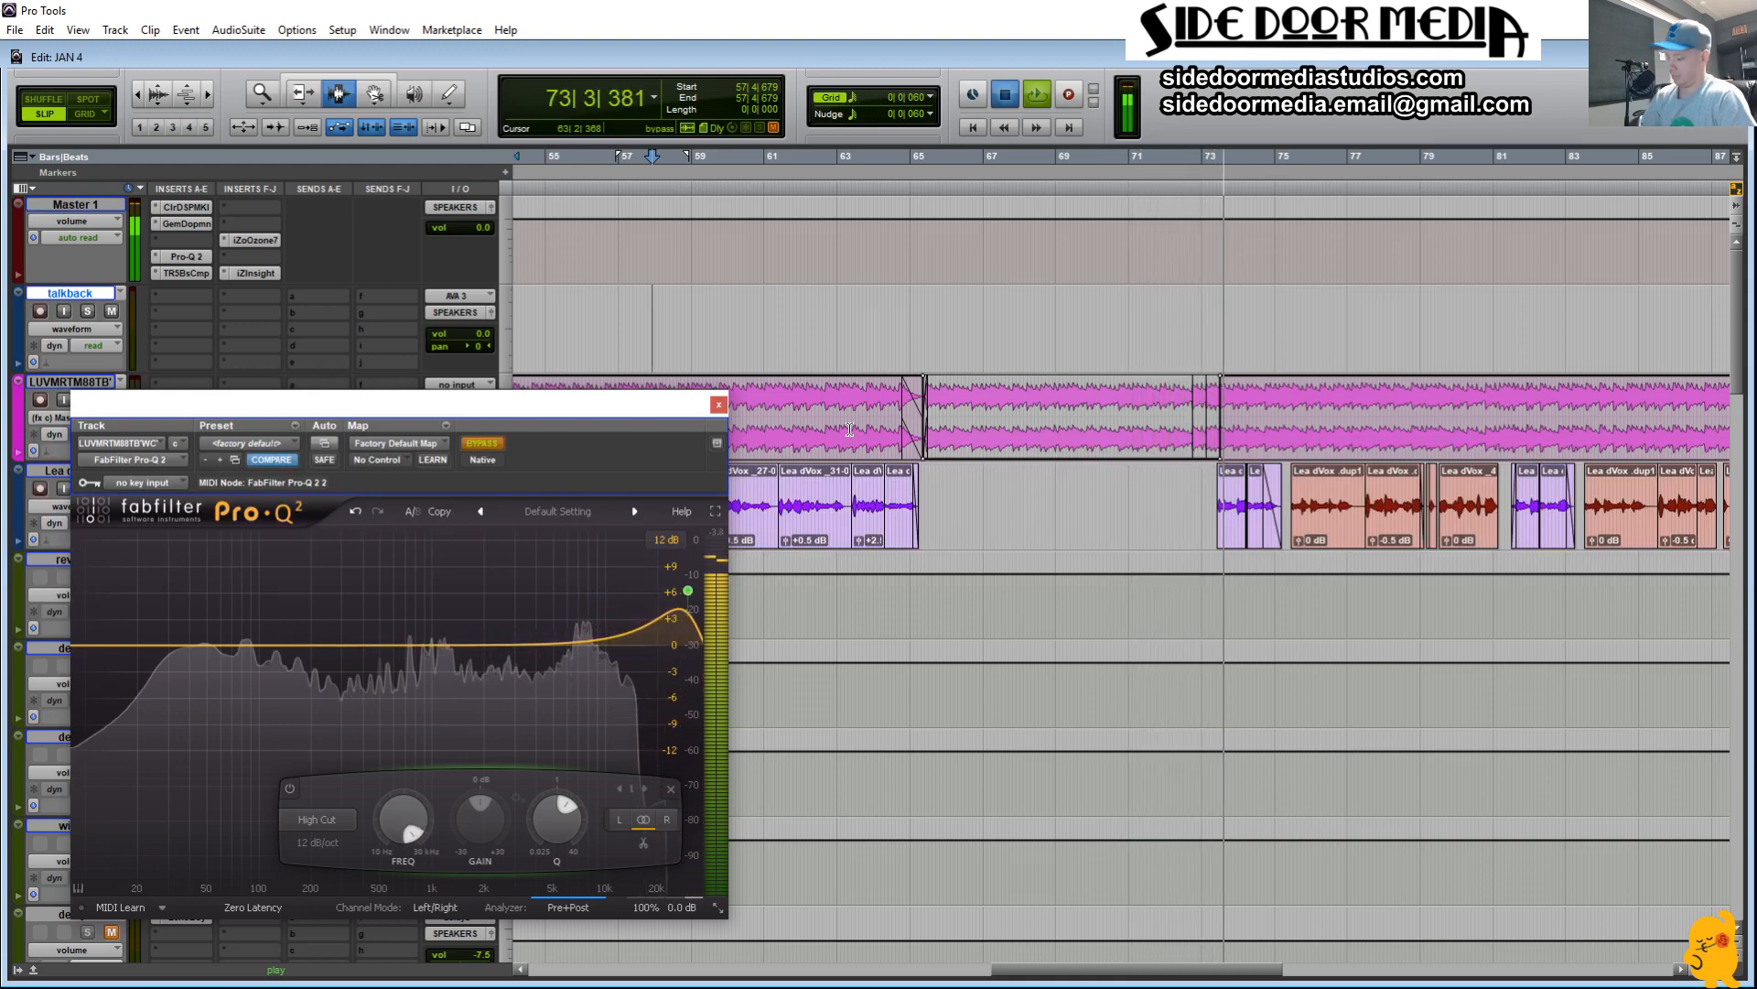
key(space)
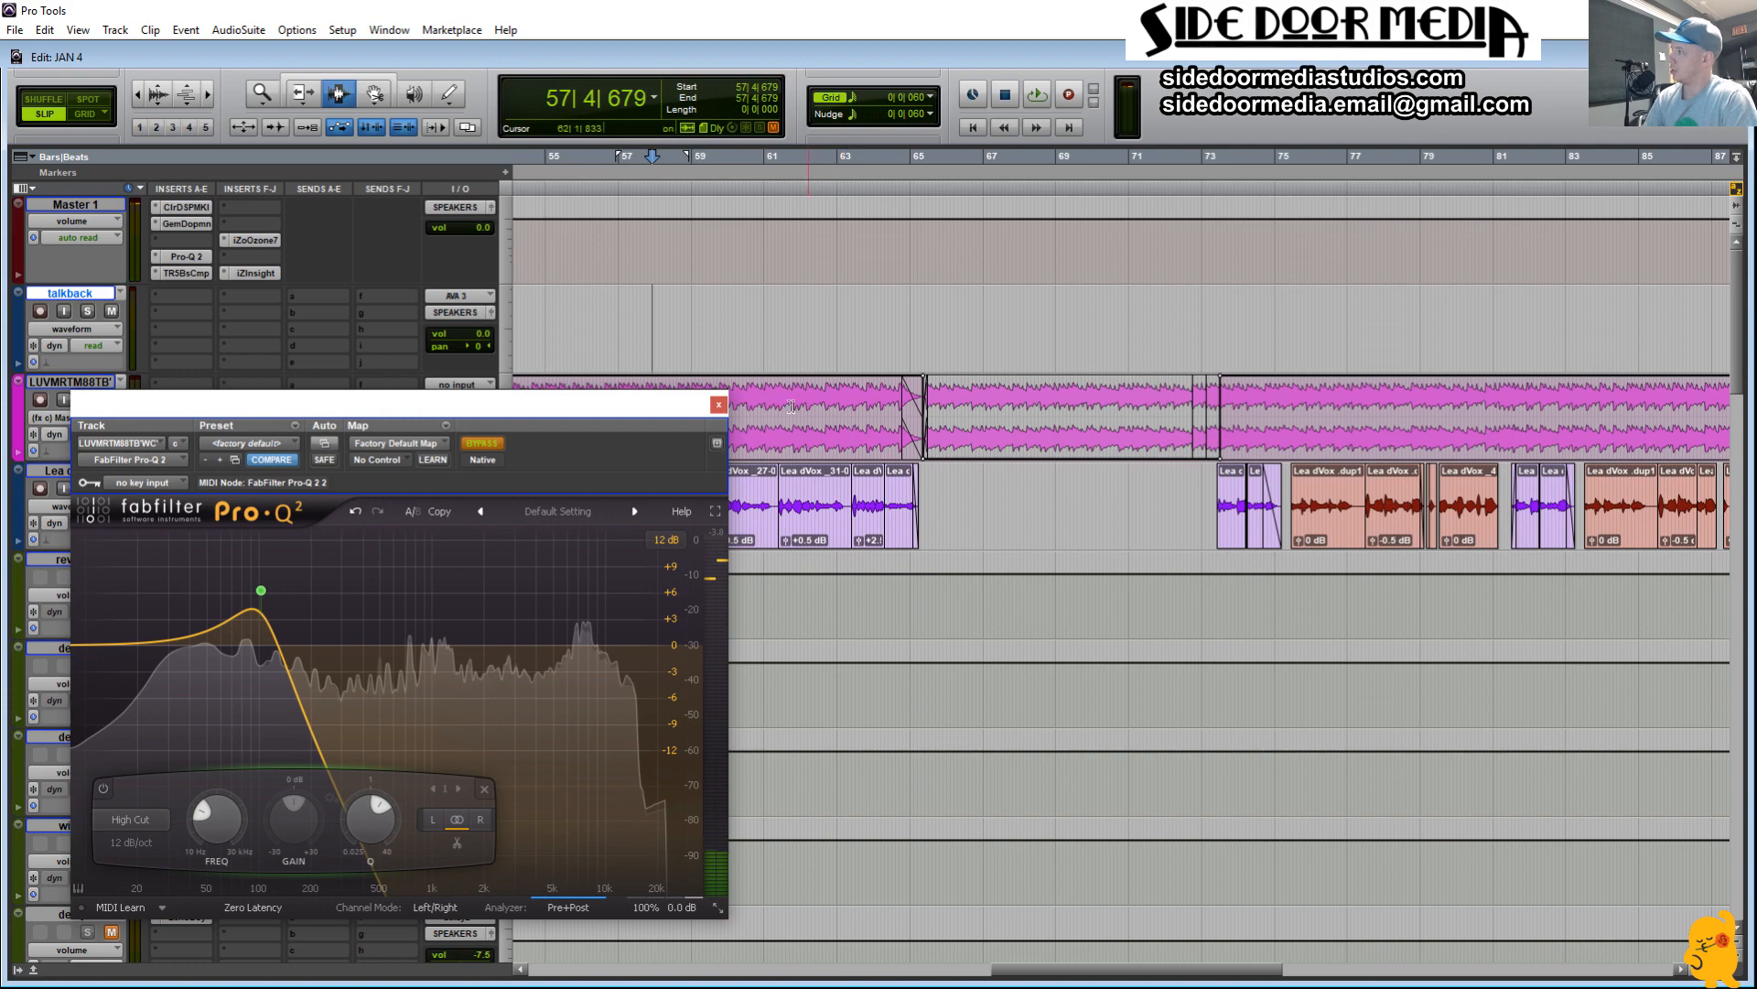
click(719, 404)
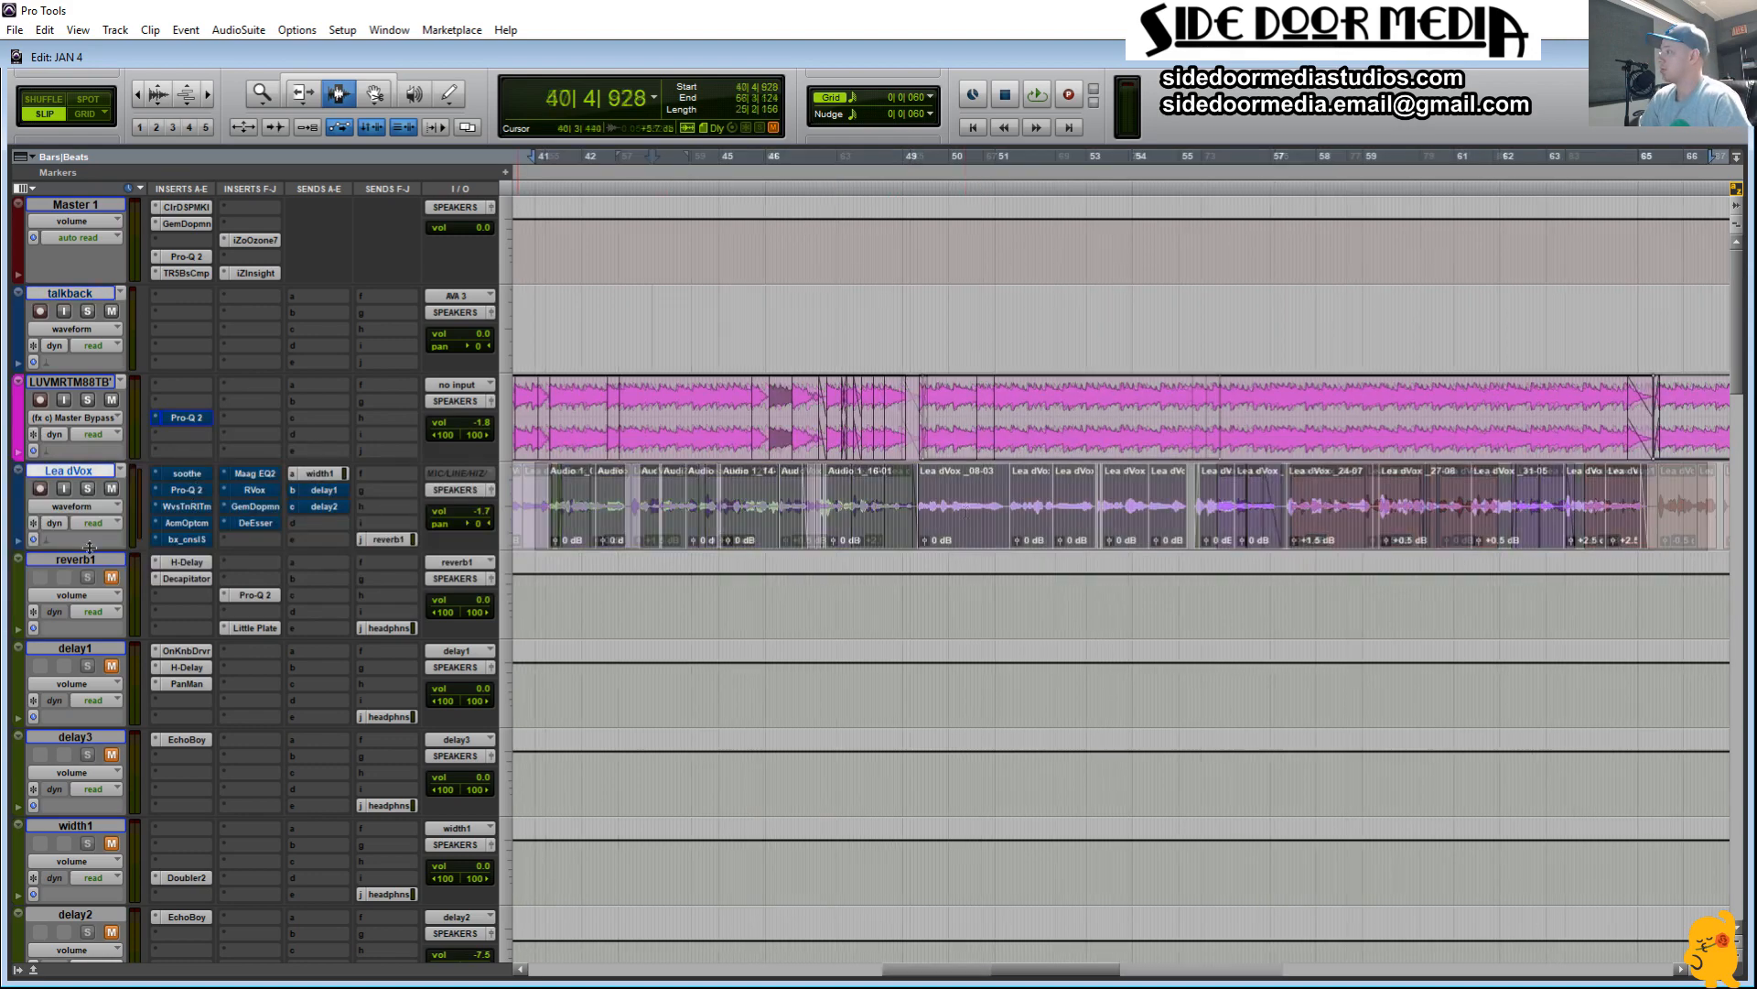
Step: Increase the height of the Lea dVox track and review its Acme Opticom XLA-3 compressor settings
drag(88, 548, 82, 675)
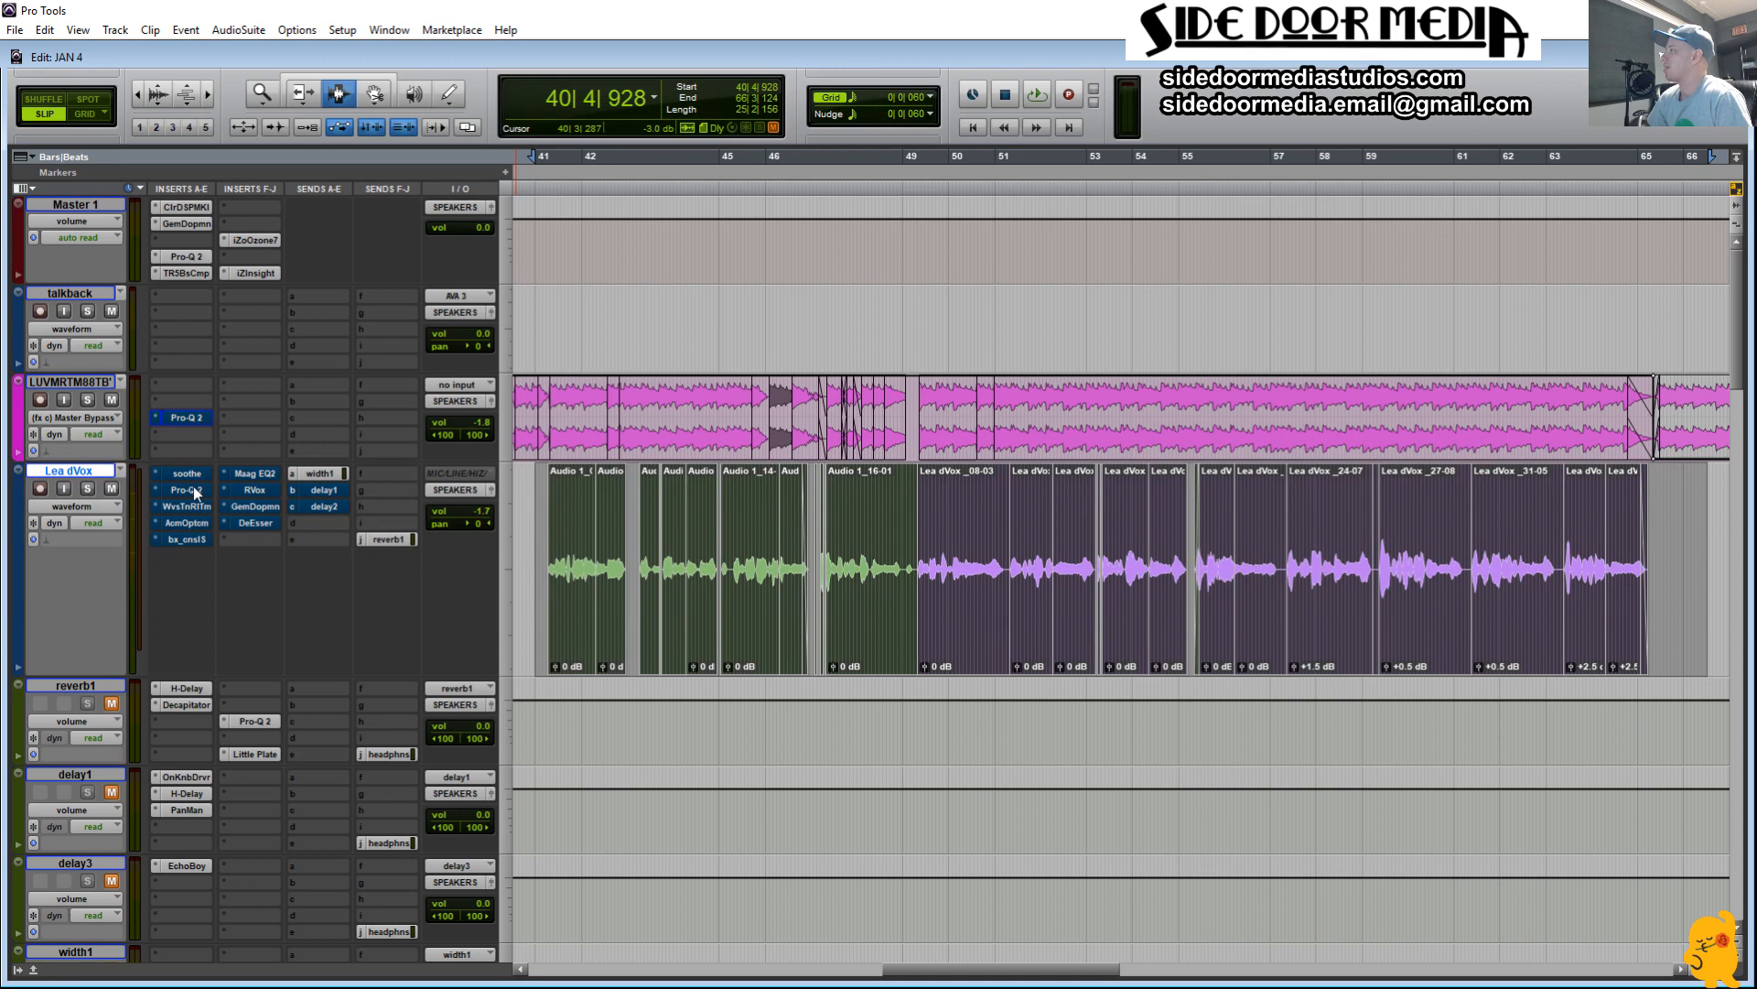
click(198, 520)
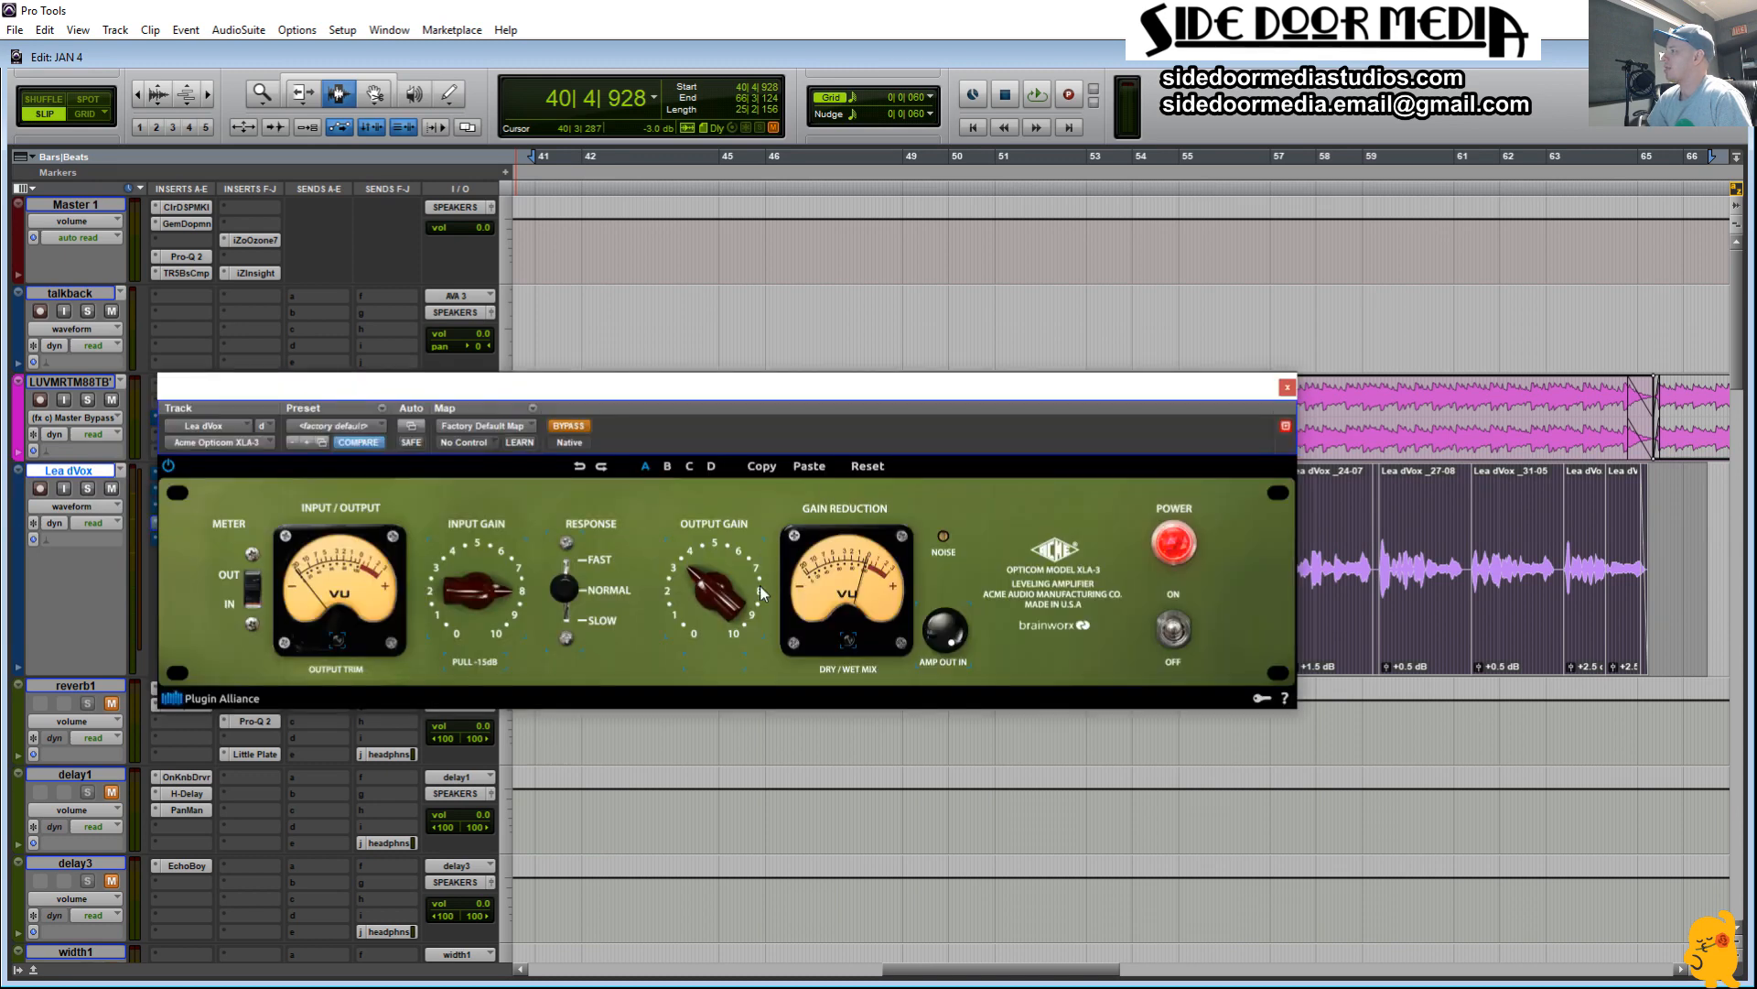
mouse_move(851, 648)
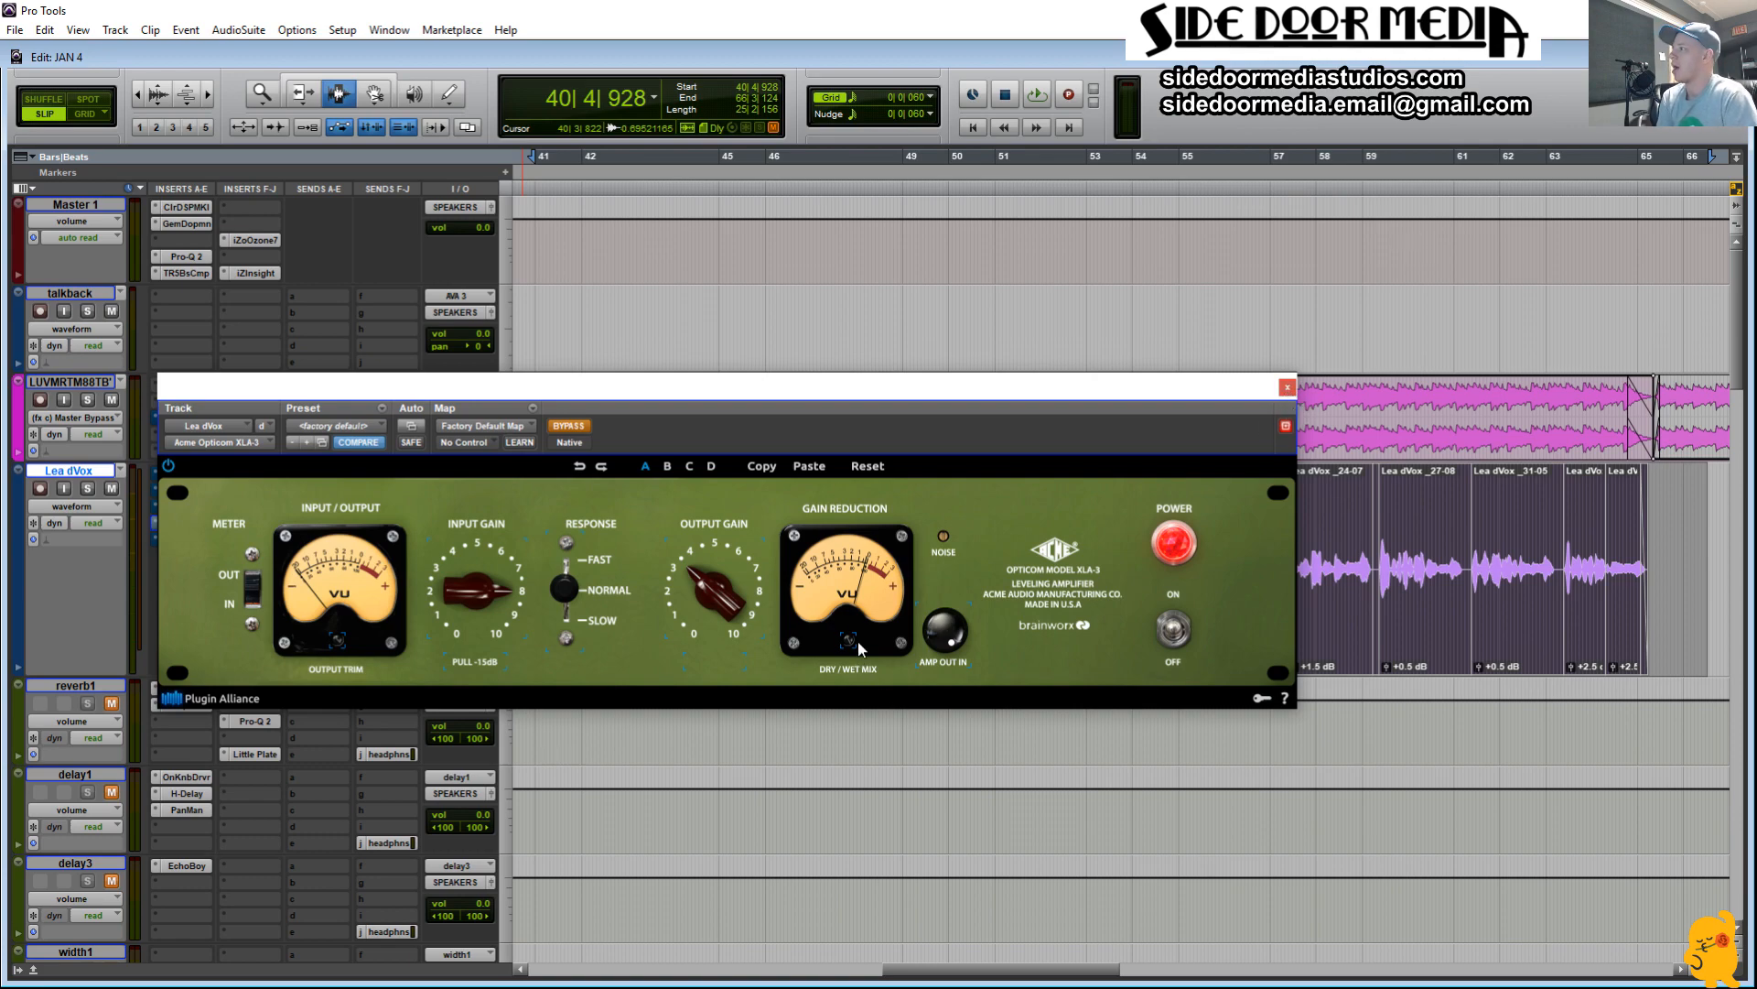
click(1288, 386)
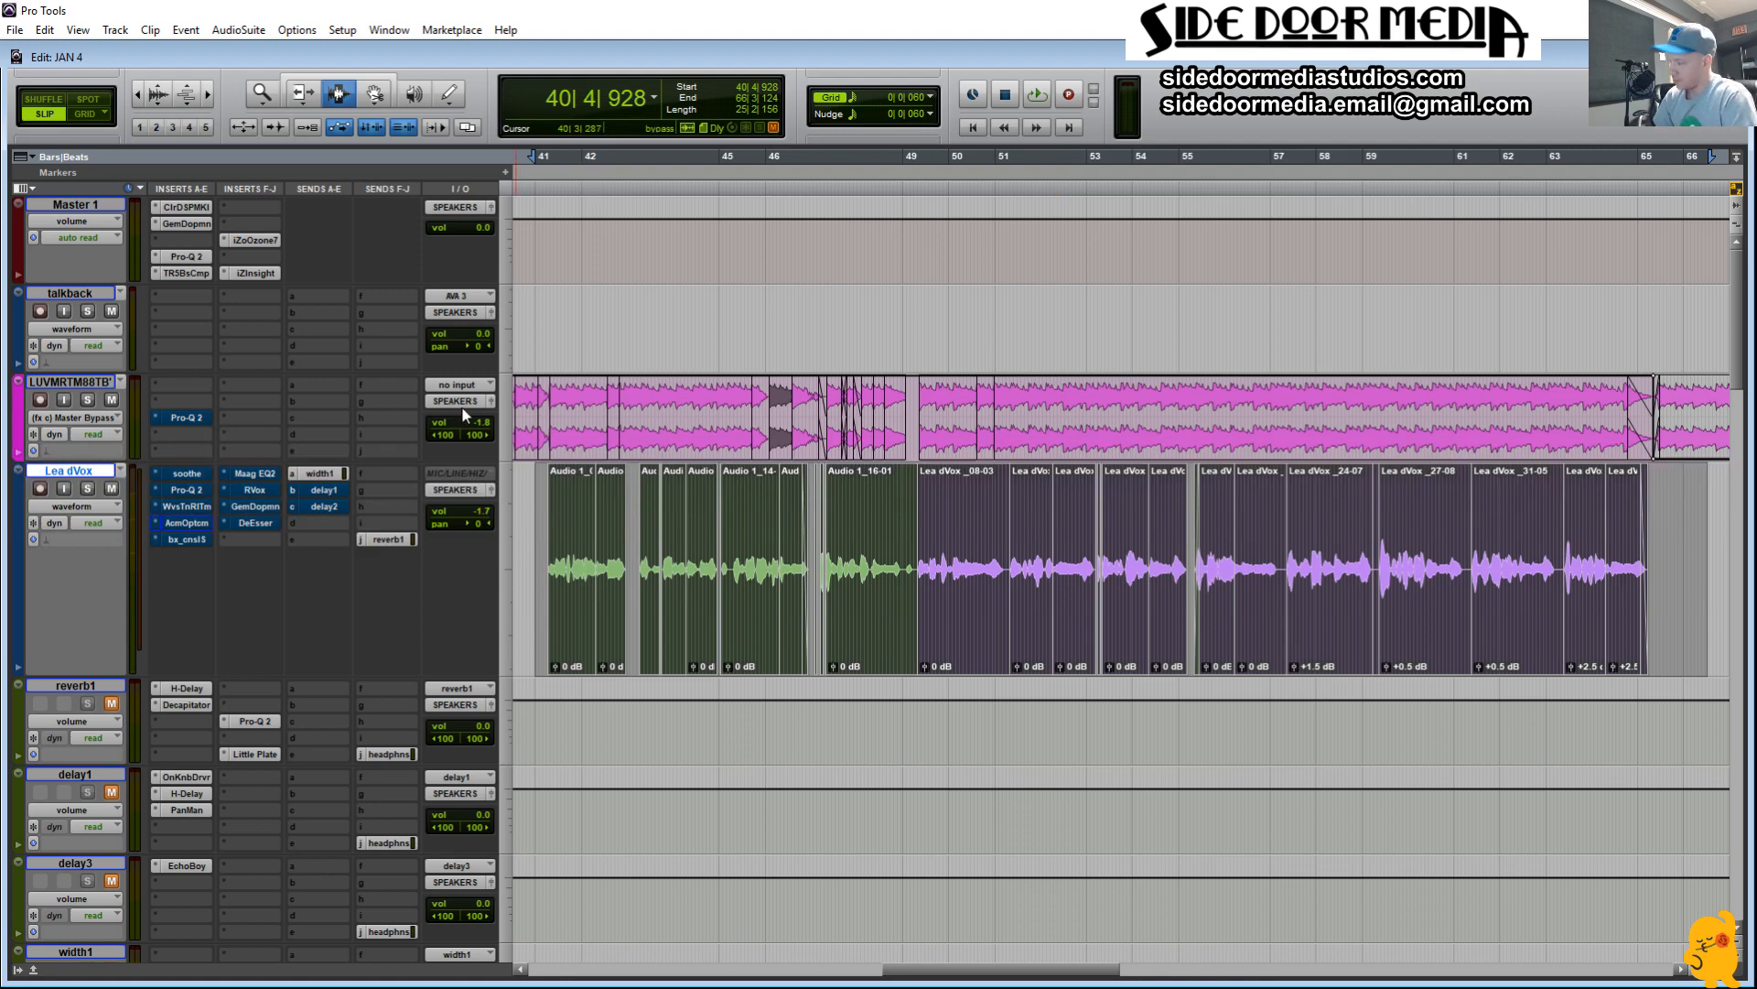
Step: Open soothe on the Lea dVox track, play the soloed vocal and take the plugin out of bypass
click(187, 474)
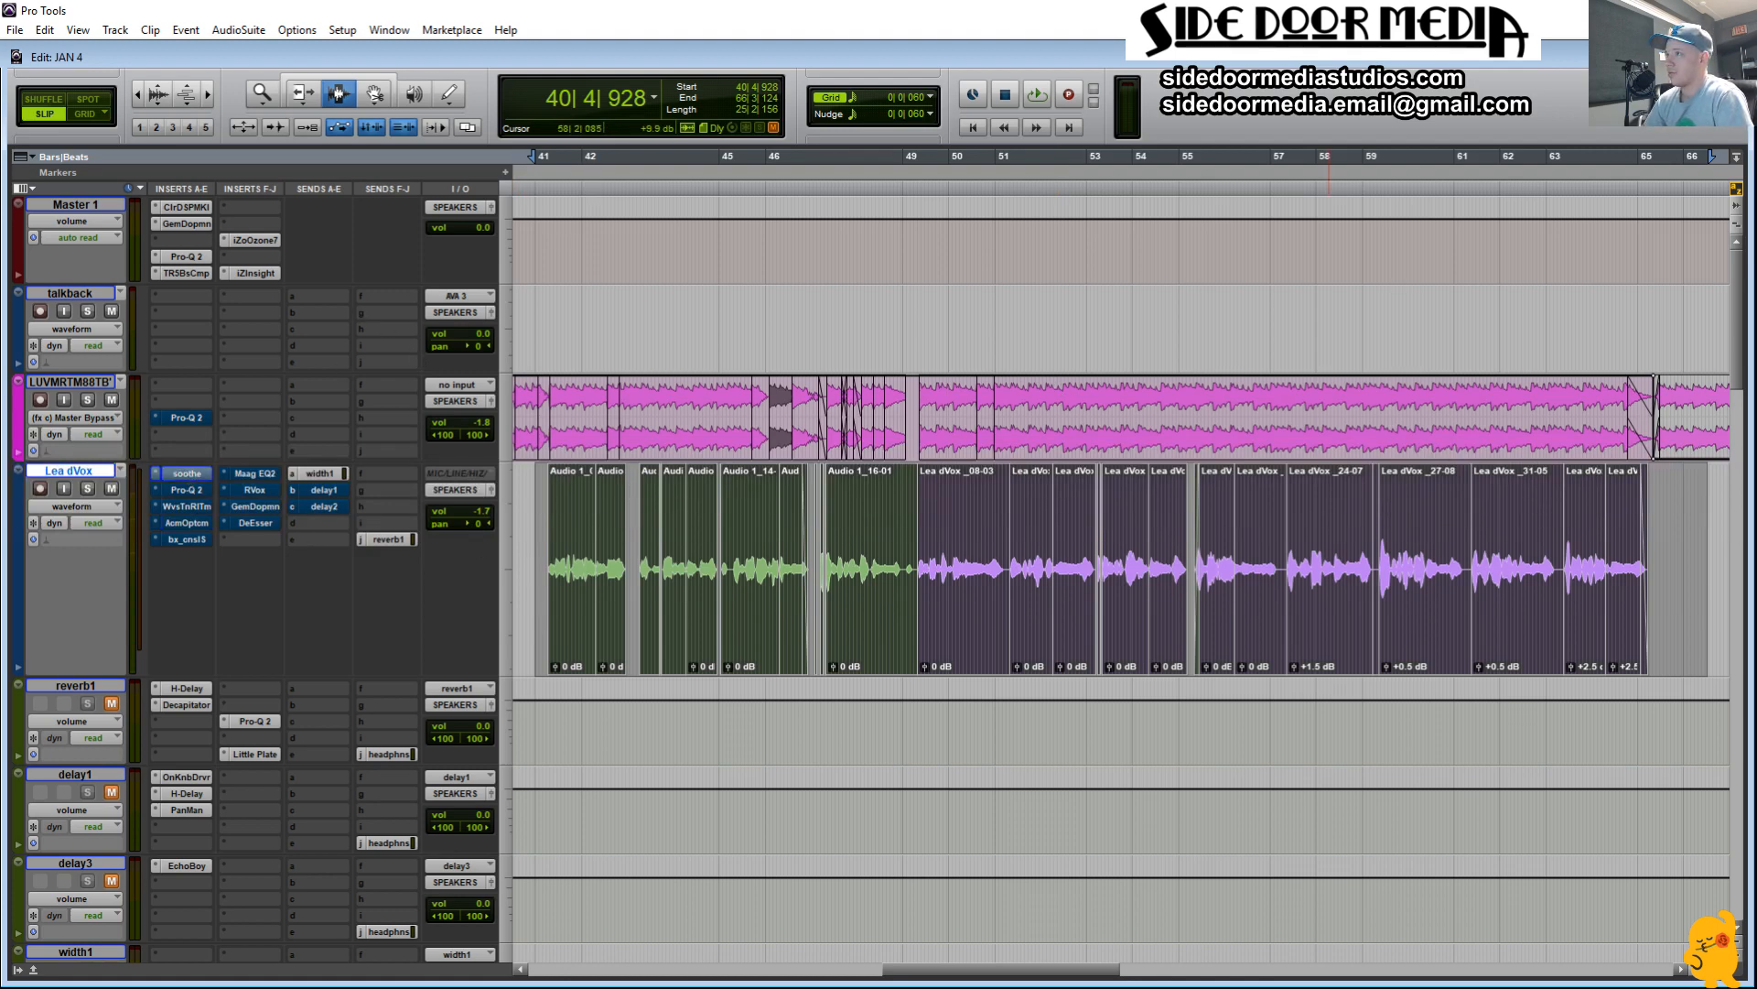
drag(898, 109, 177, 20)
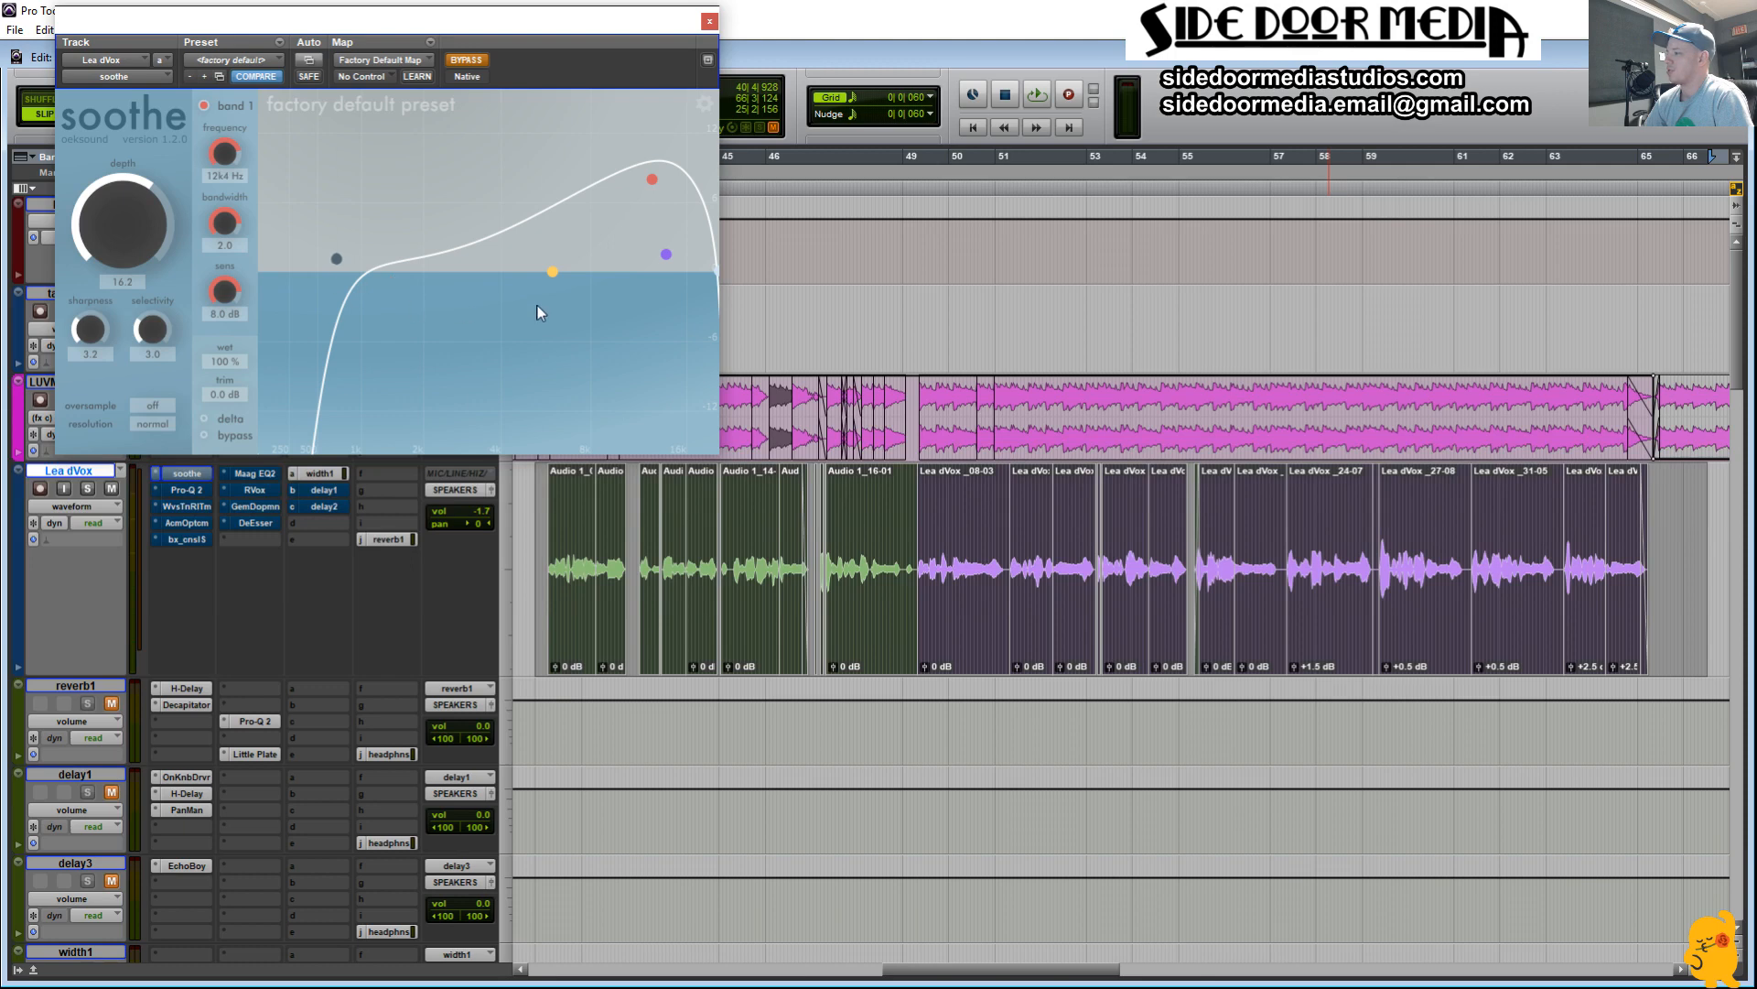
key(space)
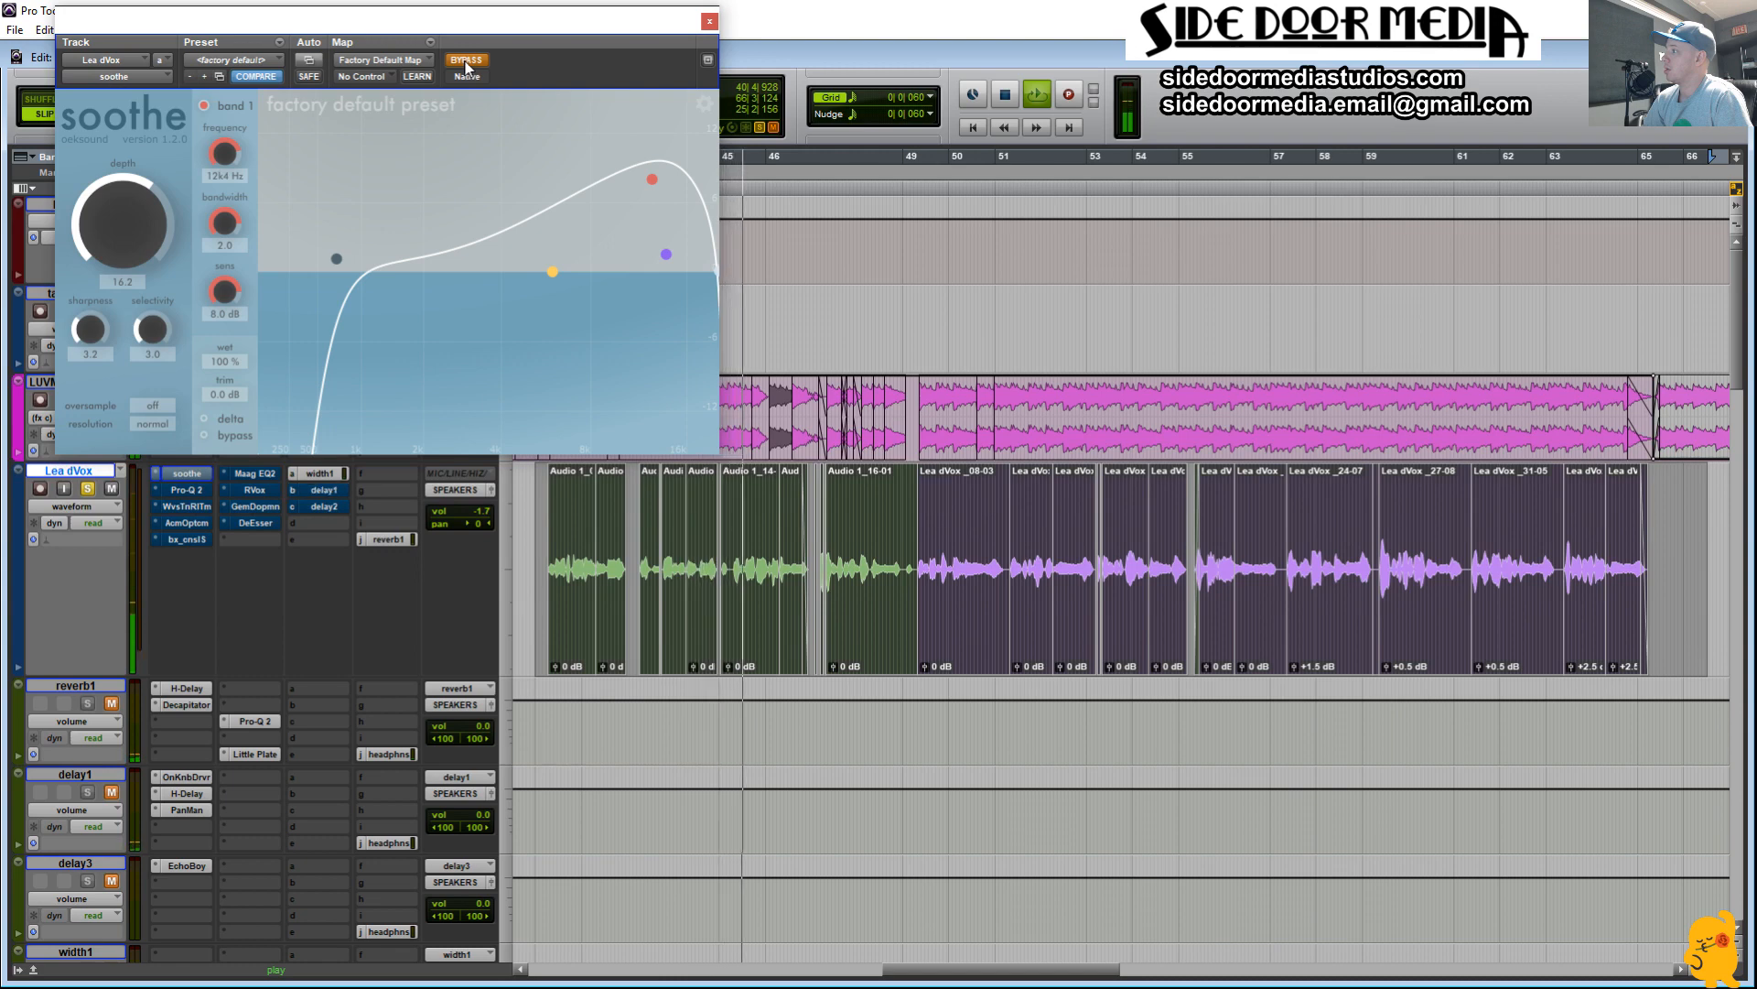
click(467, 60)
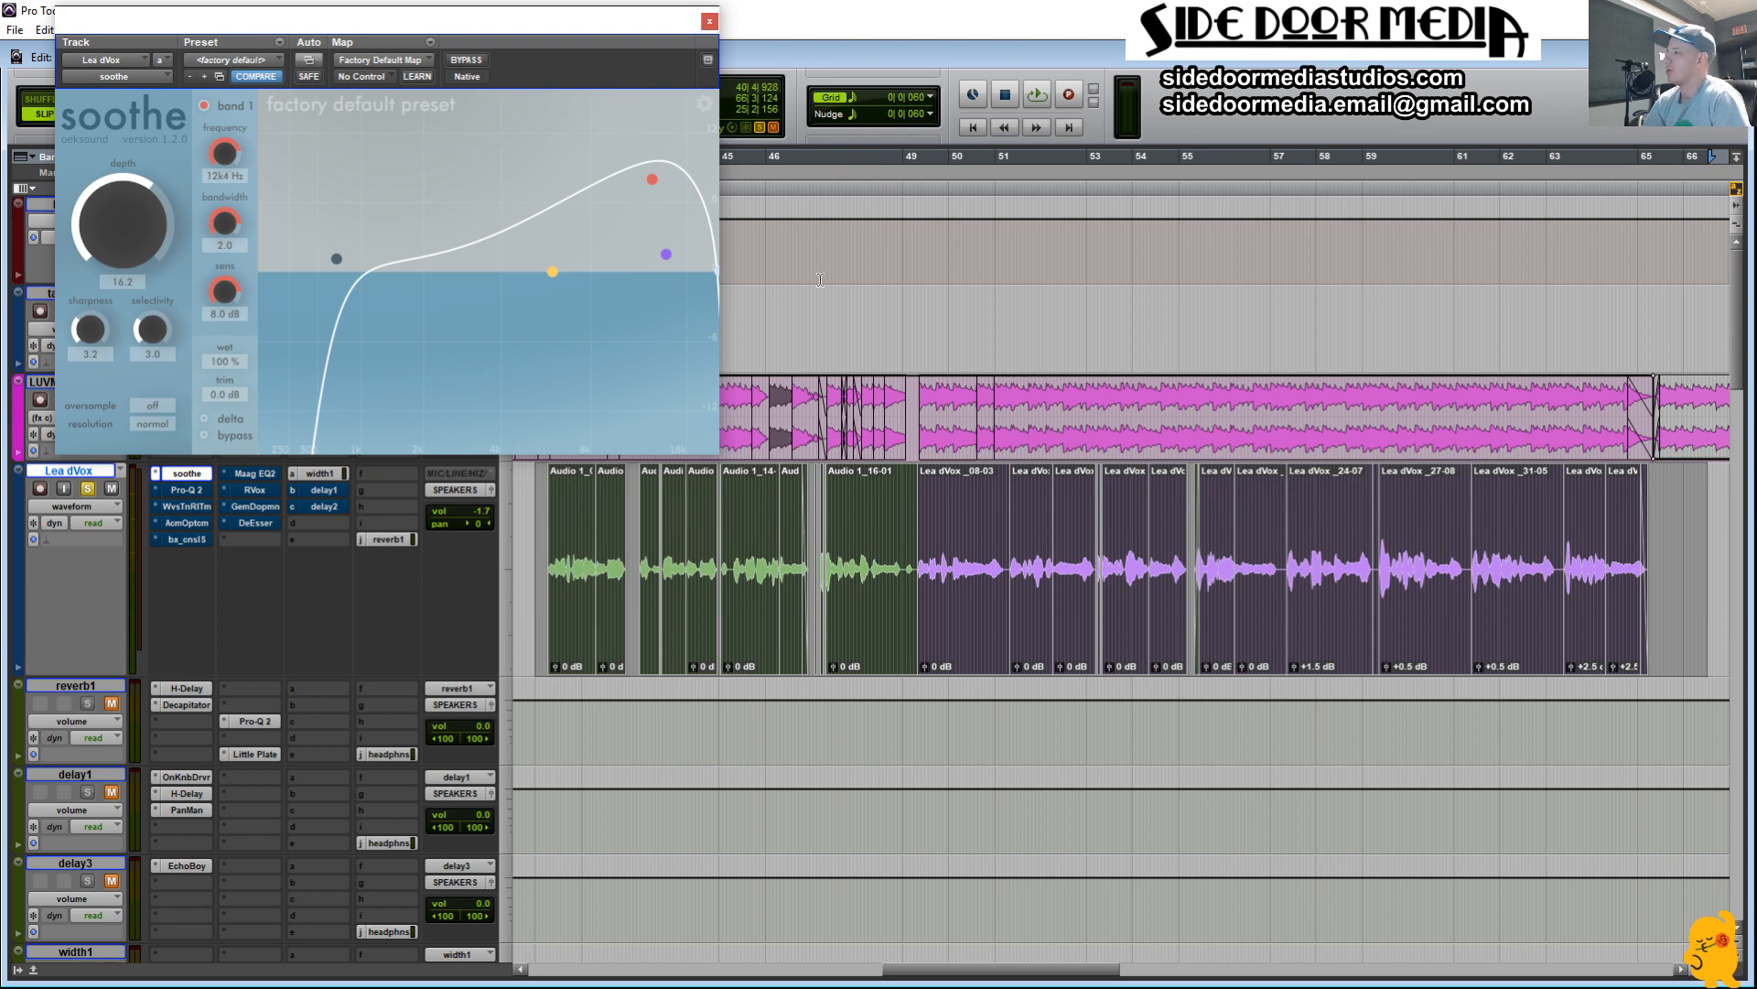
Step: Close soothe, open Pro-Q 2 on the Lea dVox track and review its low cut and low-mid dips
click(172, 491)
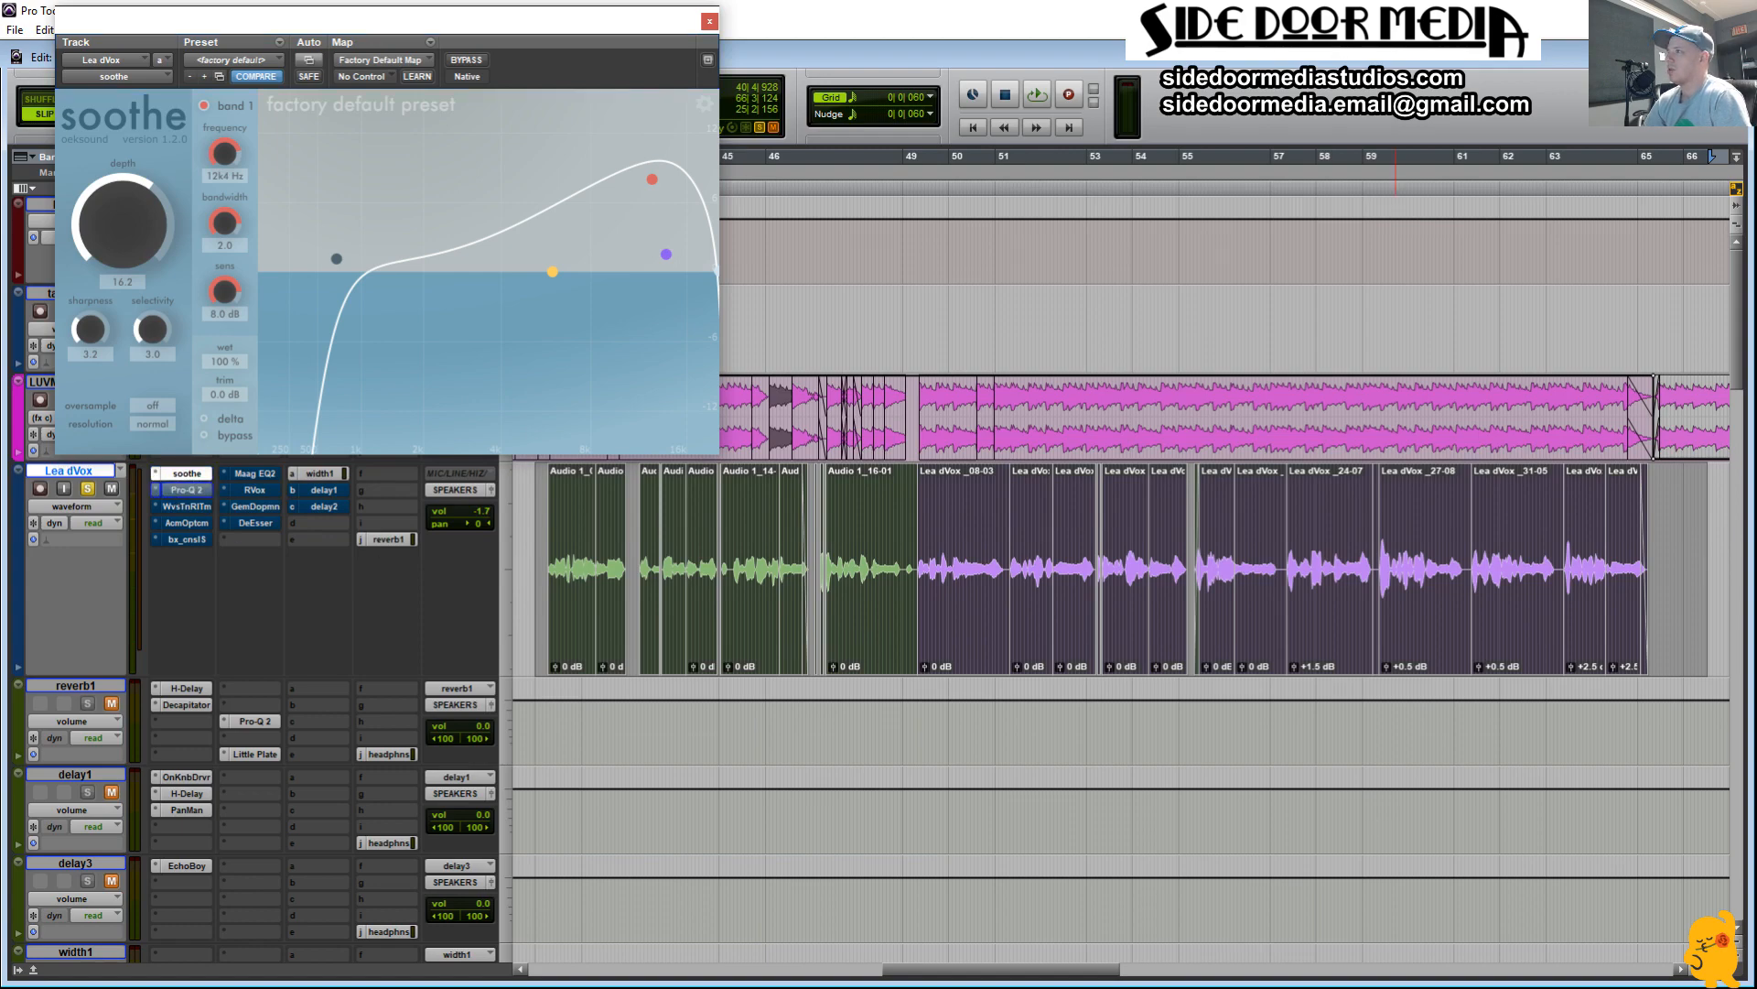
click(709, 21)
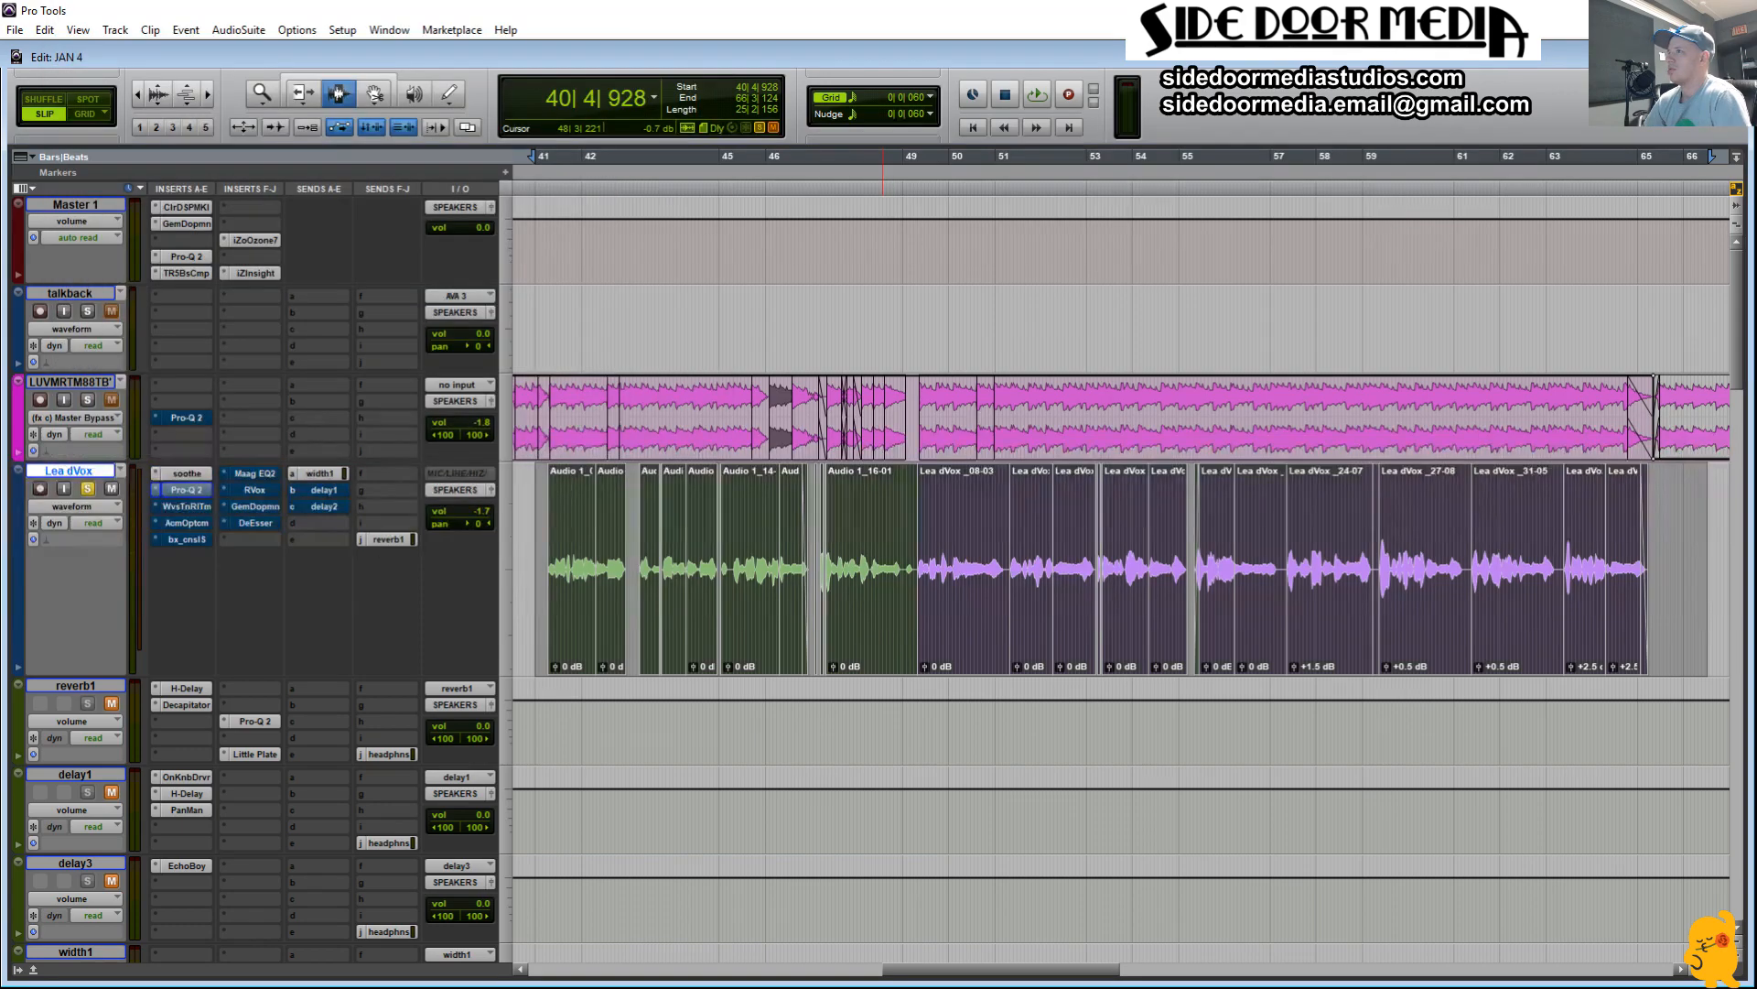
drag(1502, 153, 366, 214)
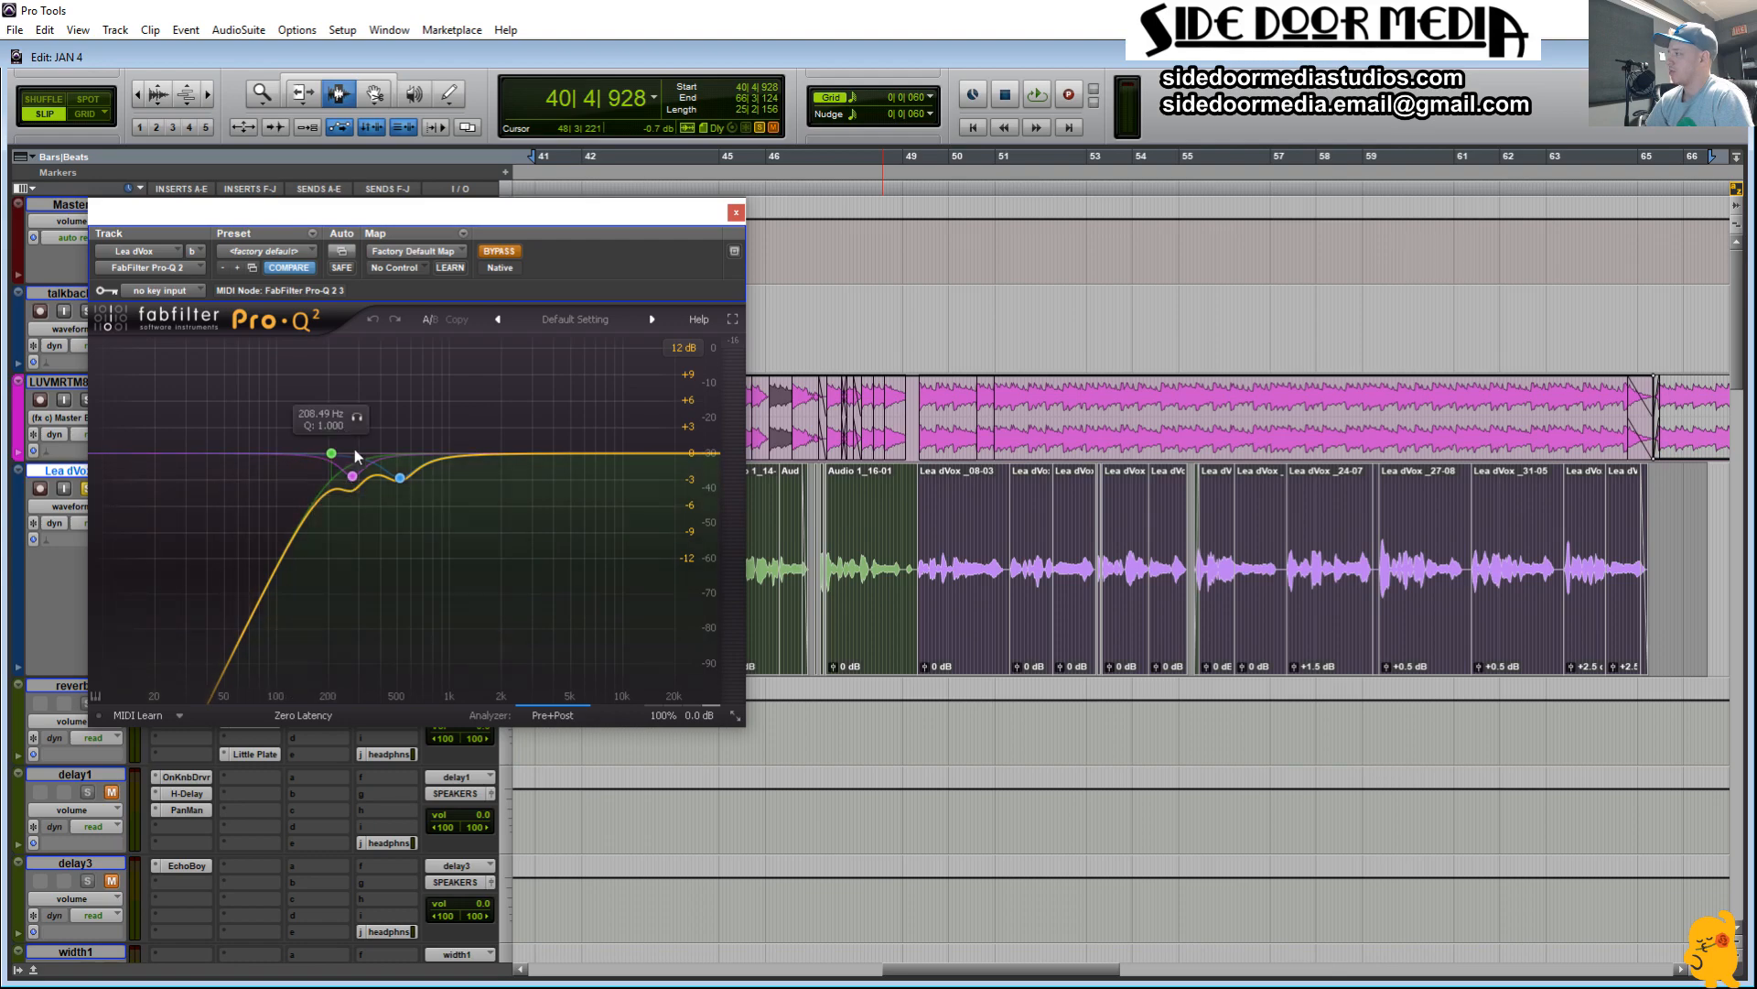
drag(499, 210, 970, 202)
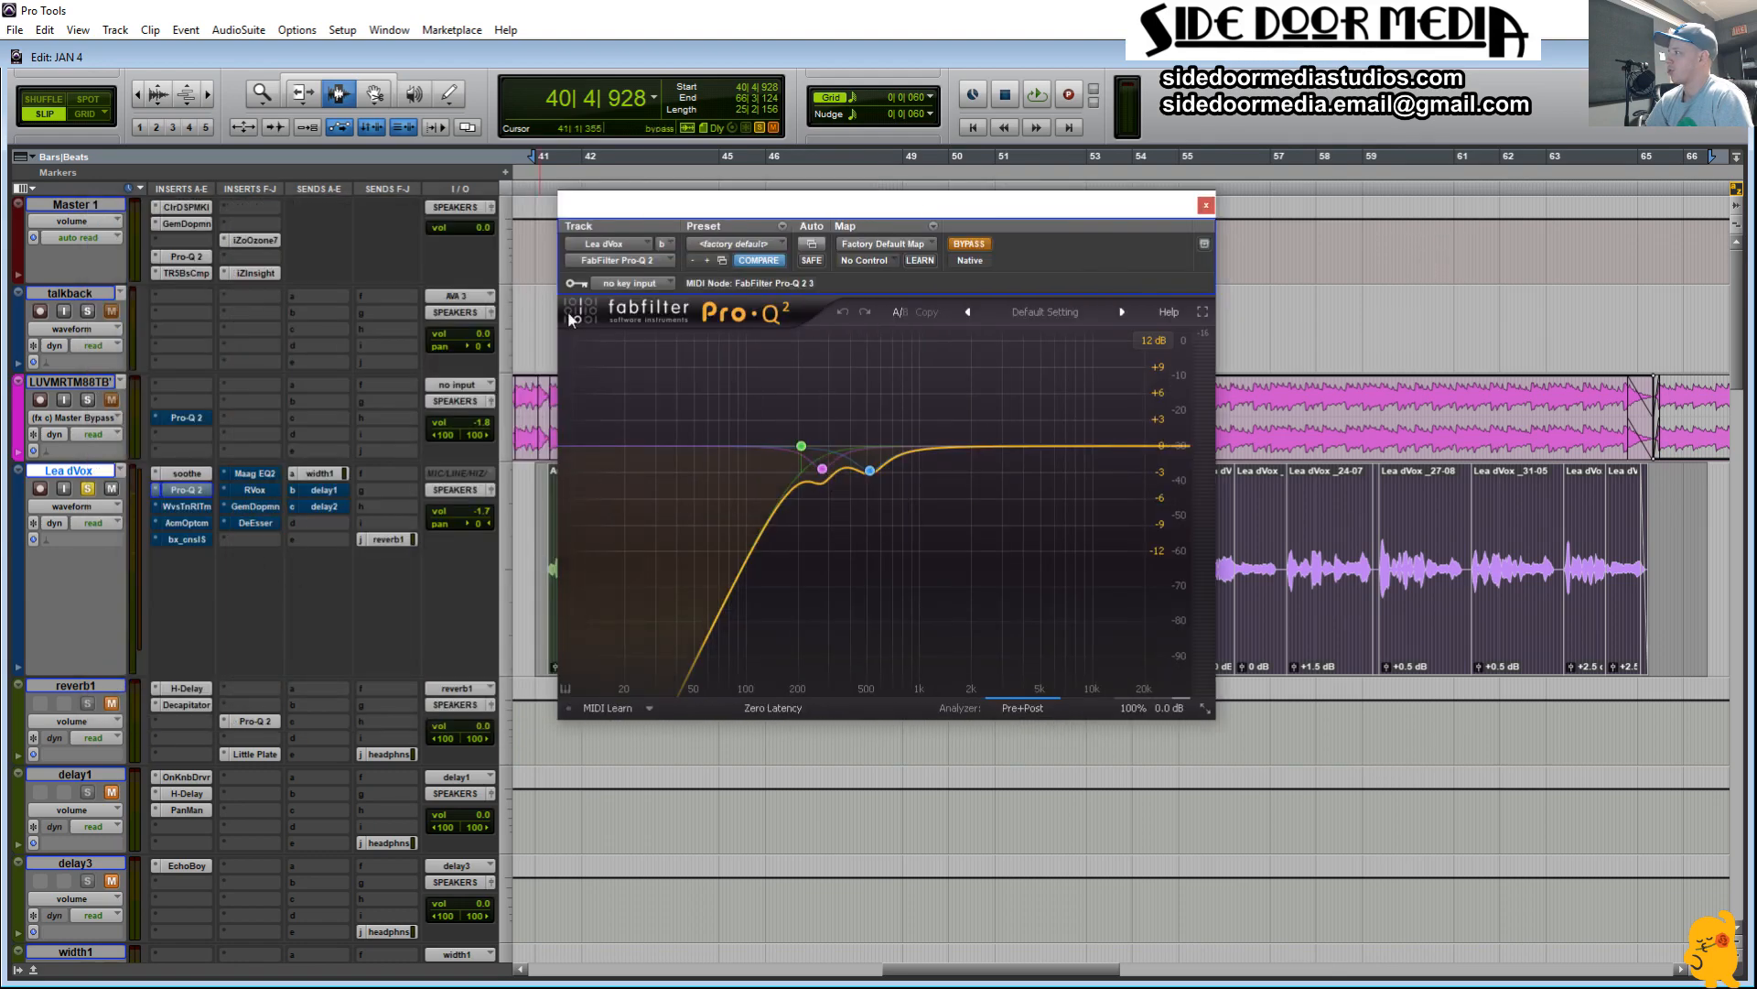
drag(787, 211, 510, 219)
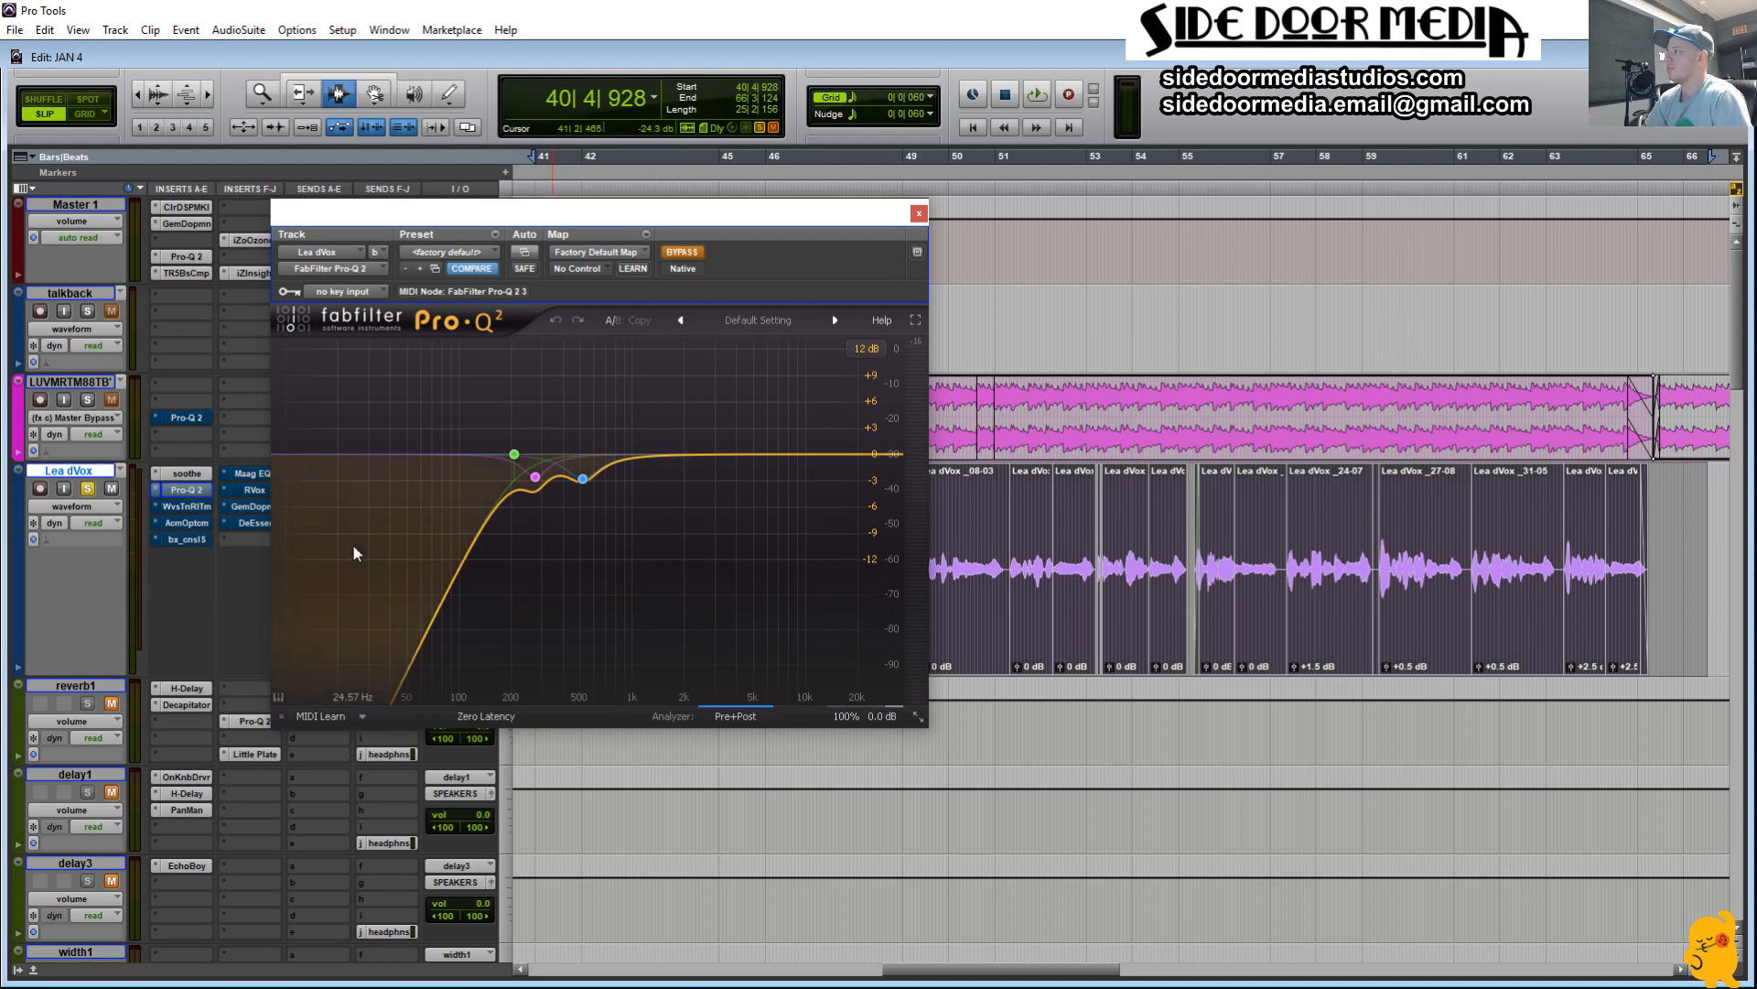
drag(682, 215, 596, 49)
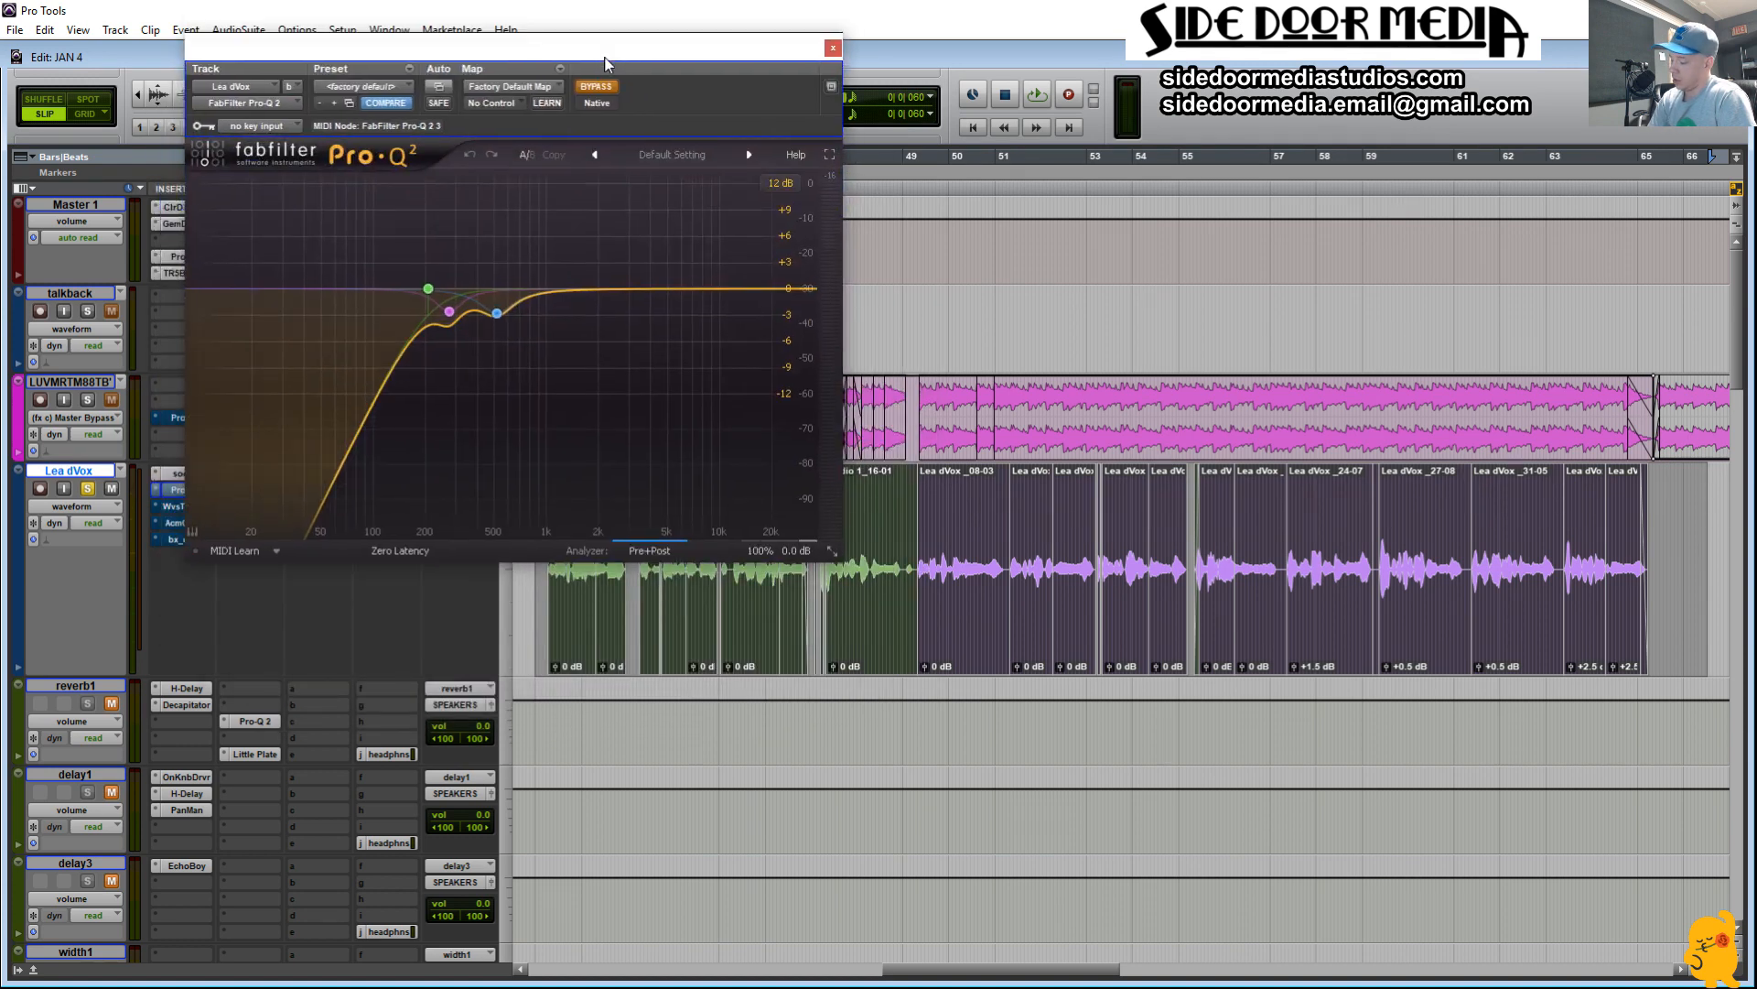
Step: Play the lead vocal, take its Pro-Q 2 out of bypass during playback, and close the equalizer
key(space)
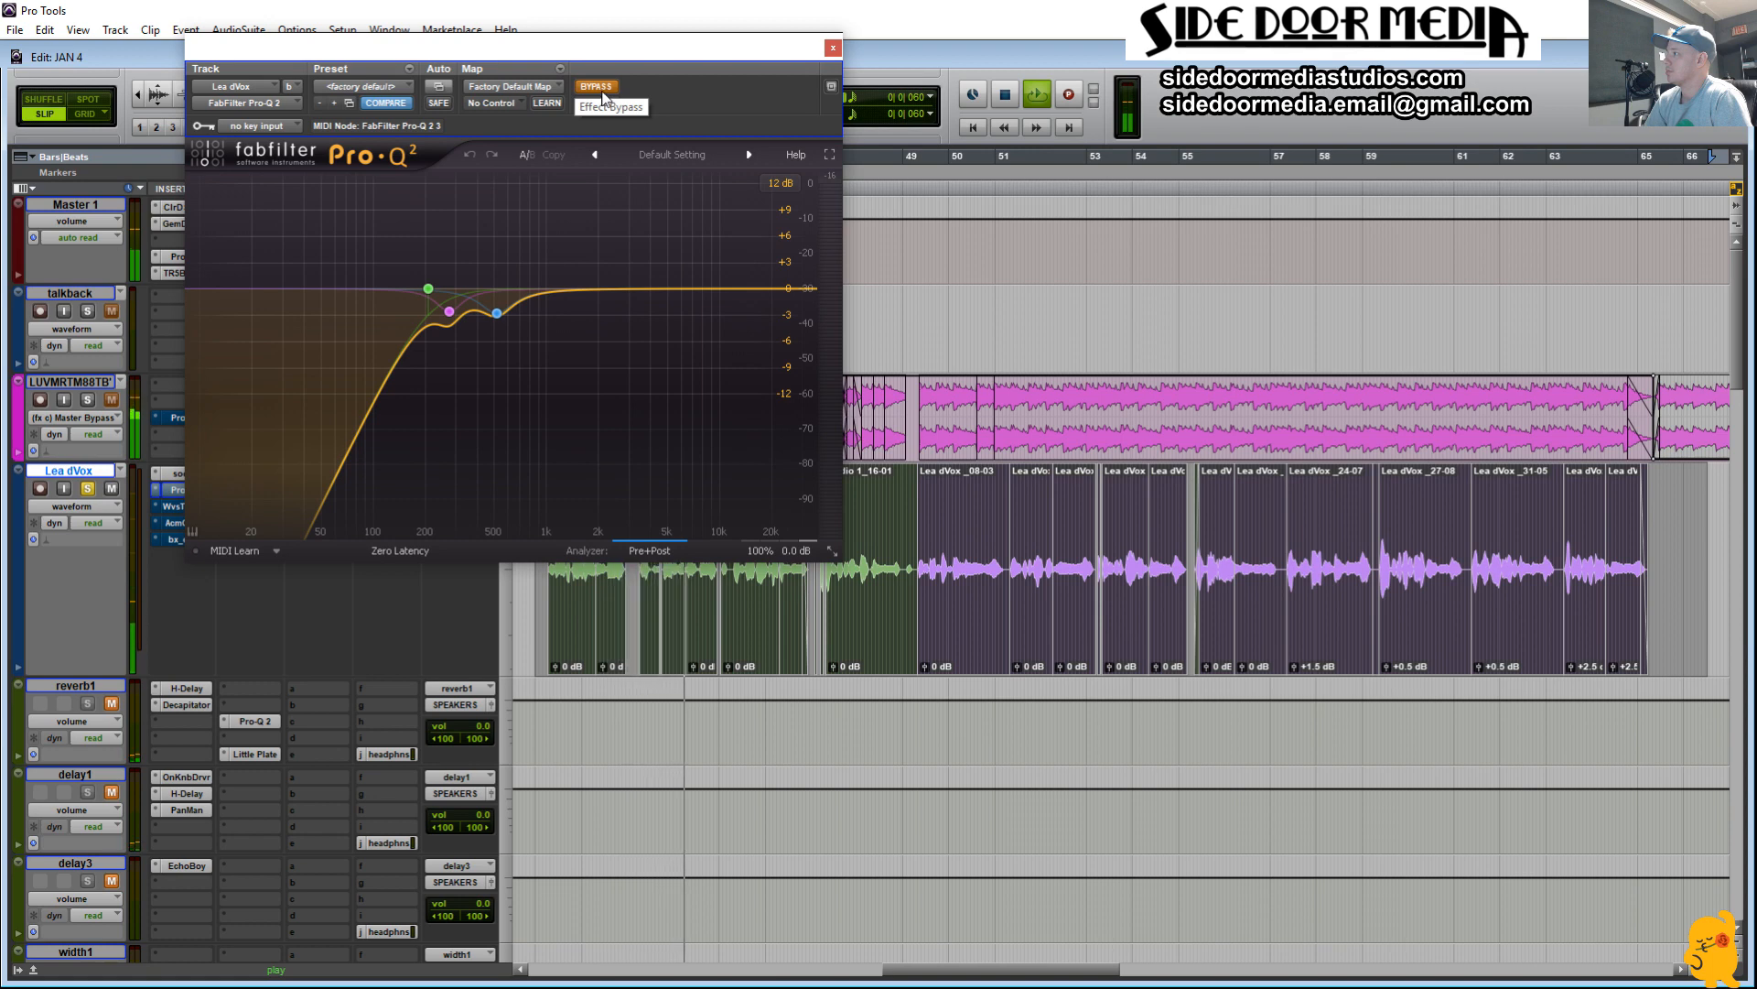
click(602, 90)
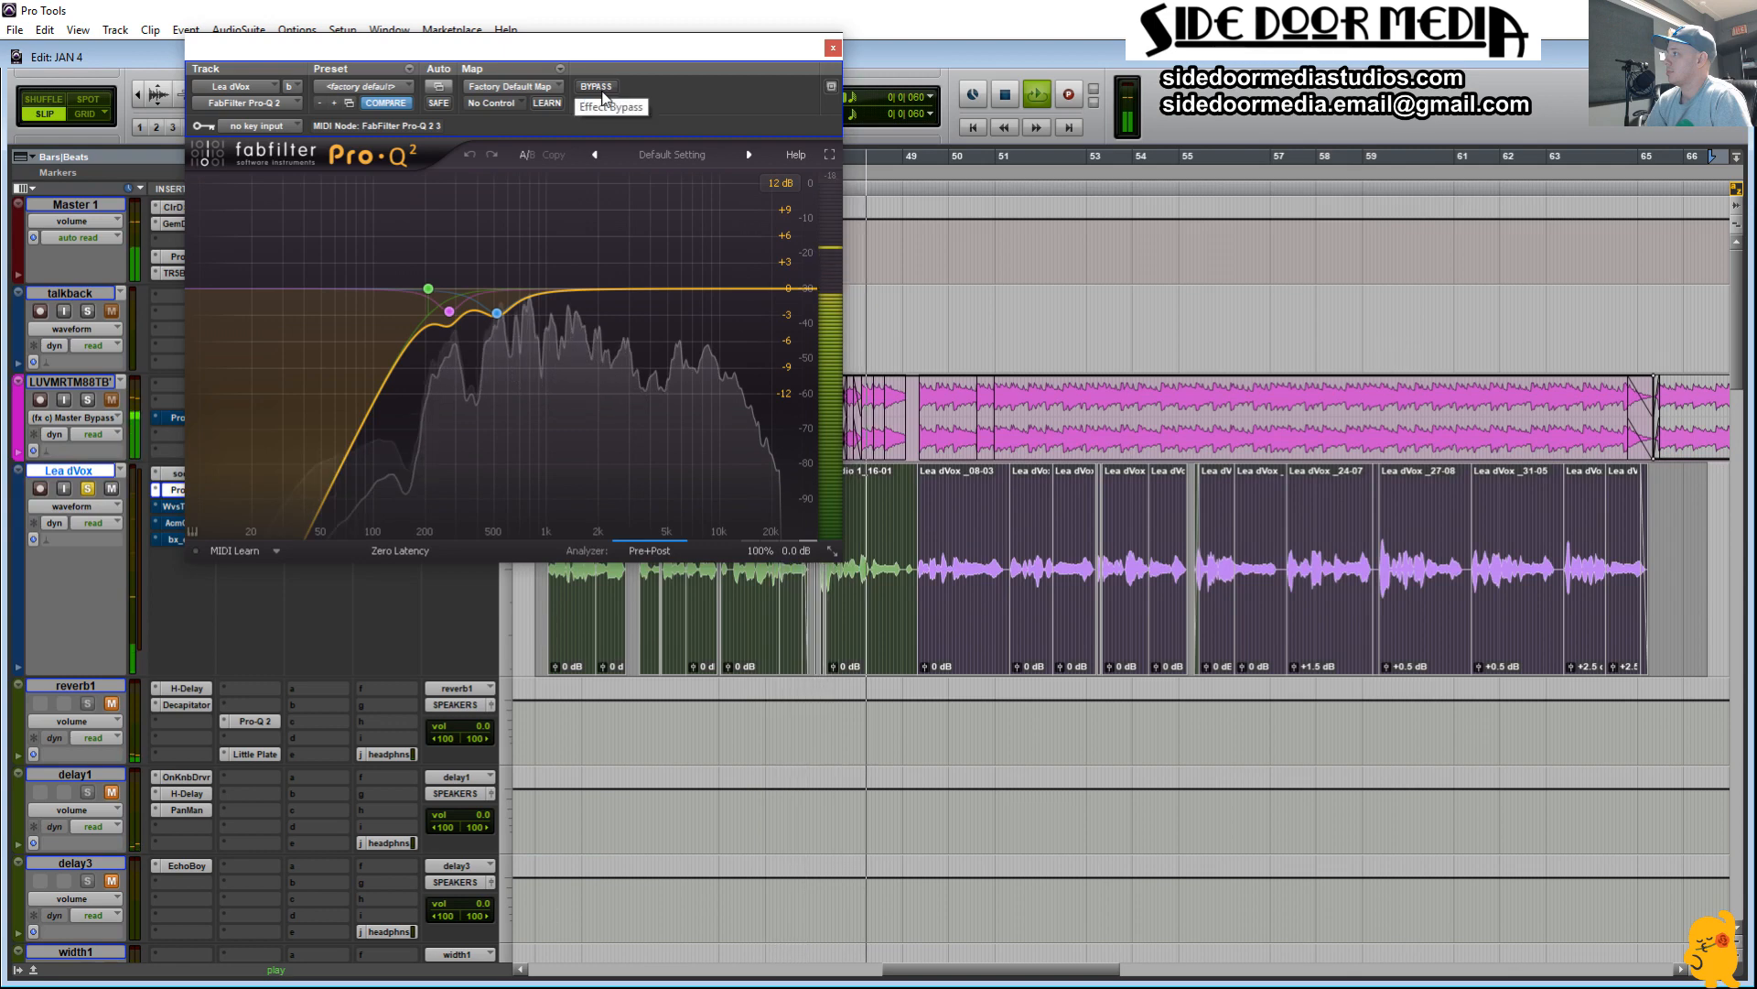
key(space)
click(832, 46)
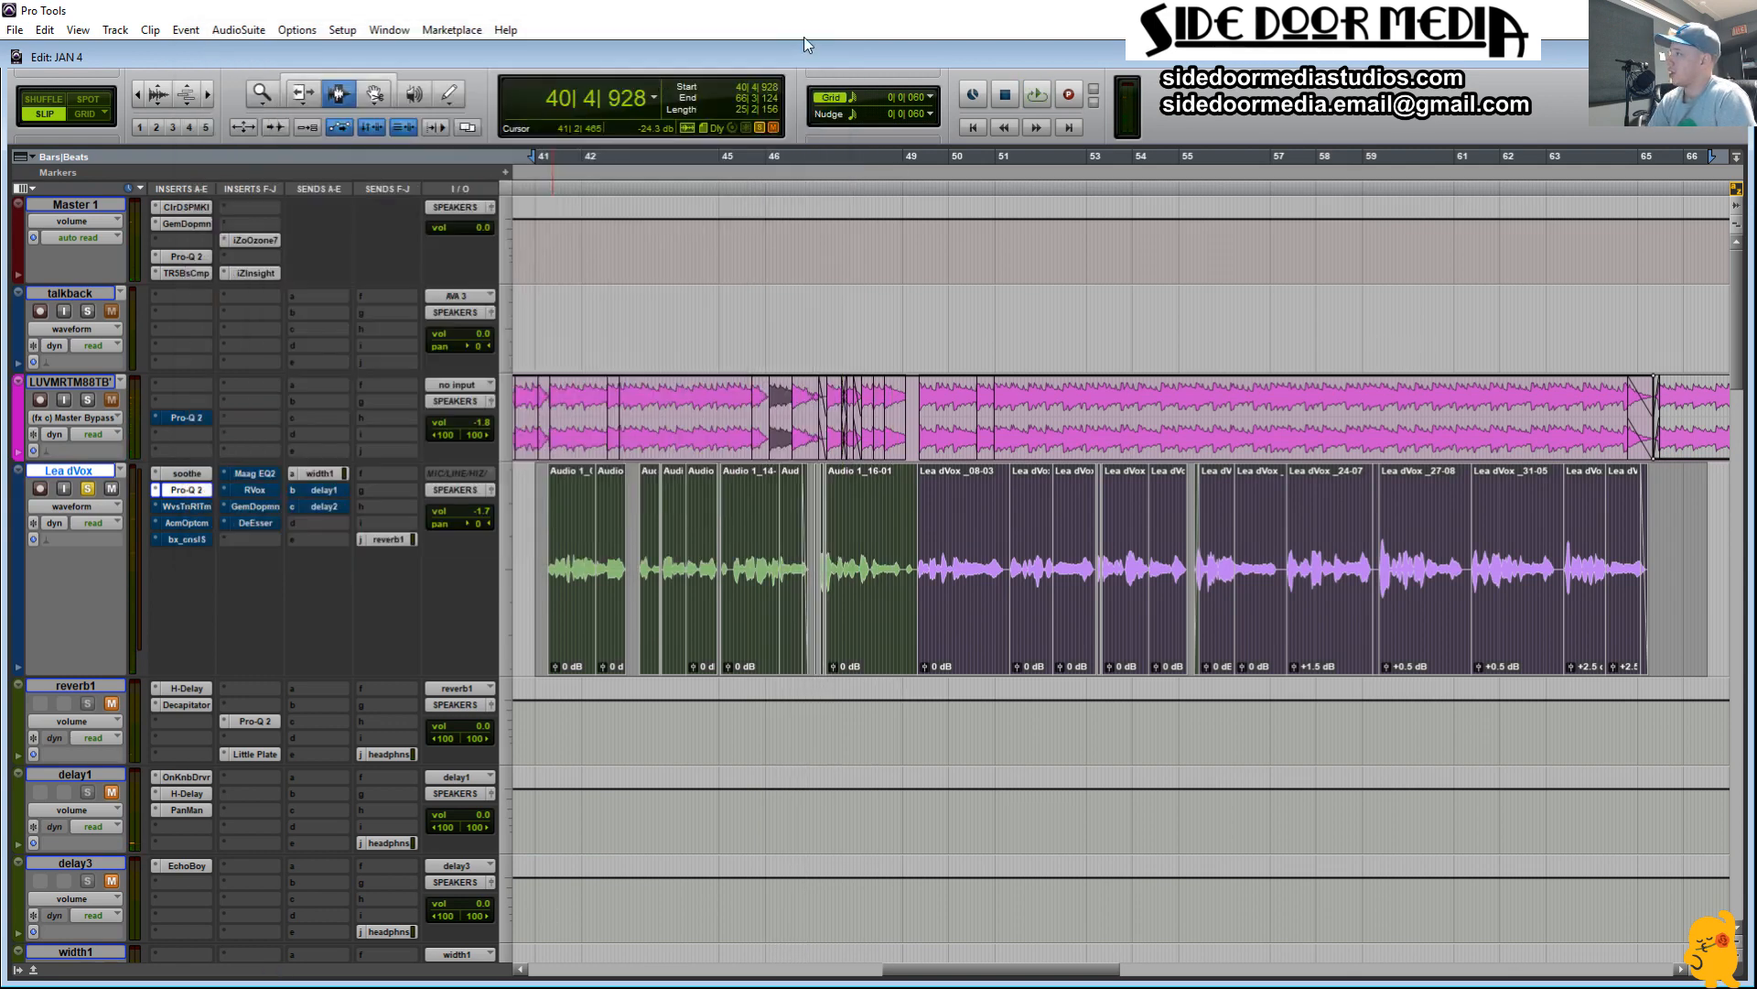
Step: Open Waves Tune Real-Time on the Lea dVox track and review its speed, note transition and F natural minor scale settings
click(188, 507)
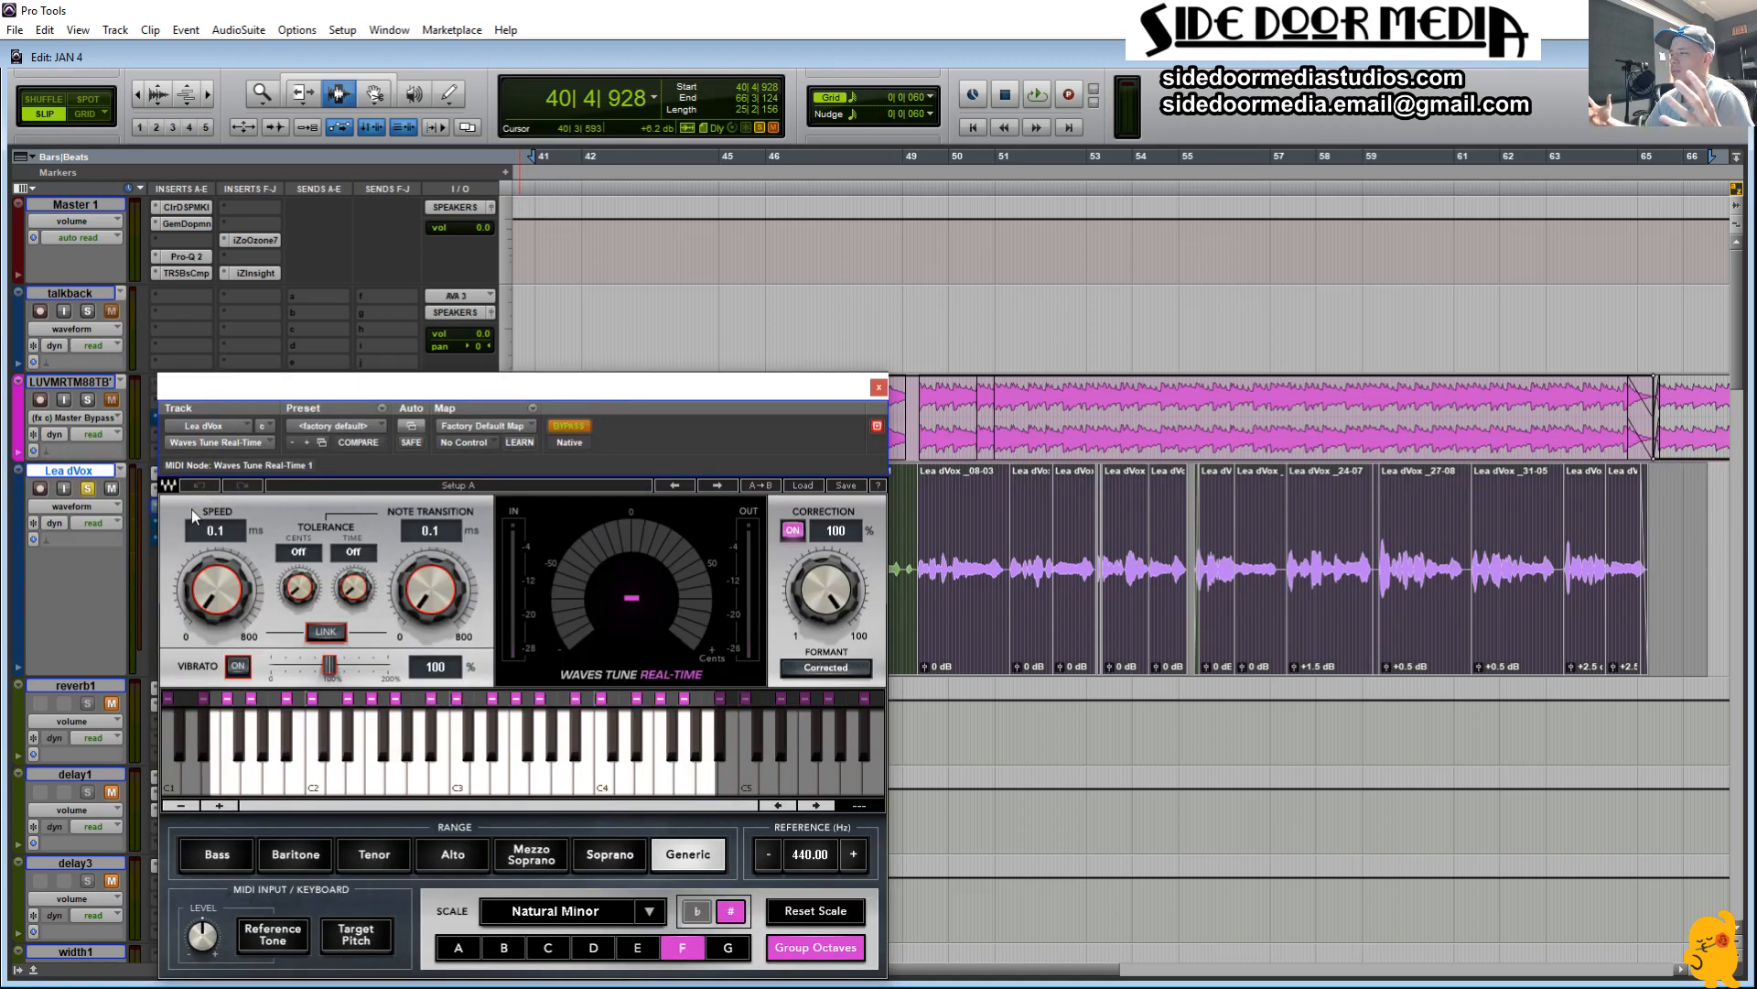
drag(484, 392, 529, 119)
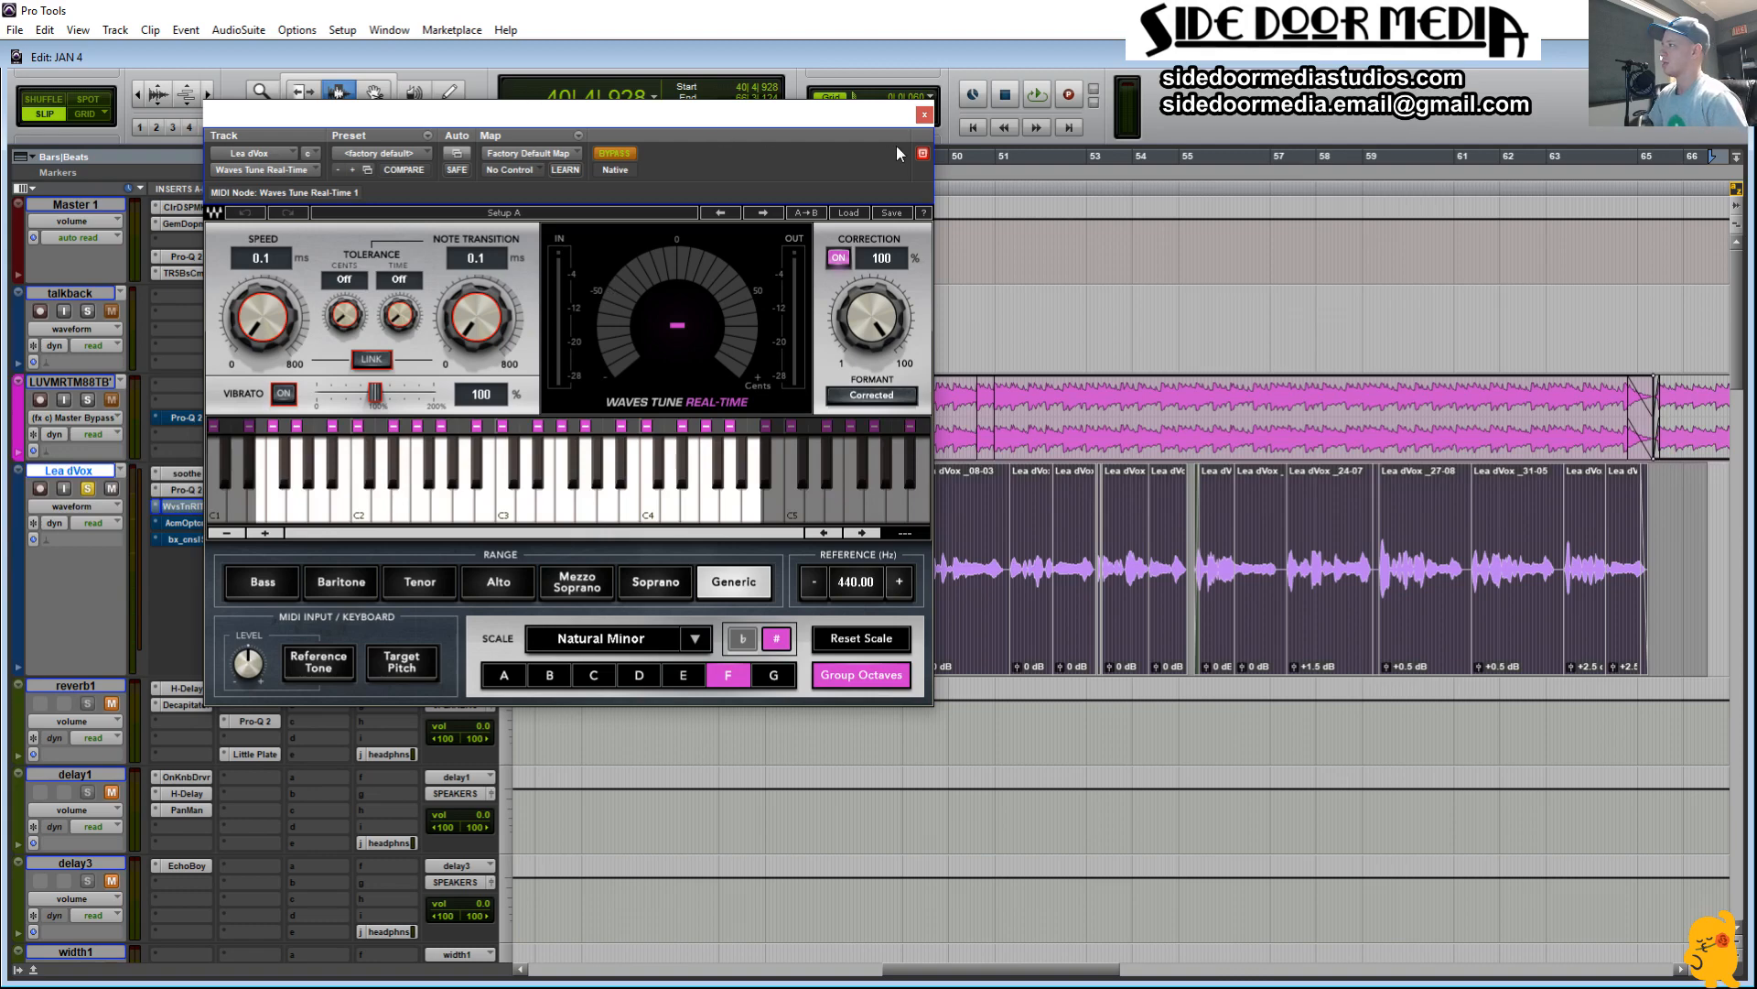
click(183, 524)
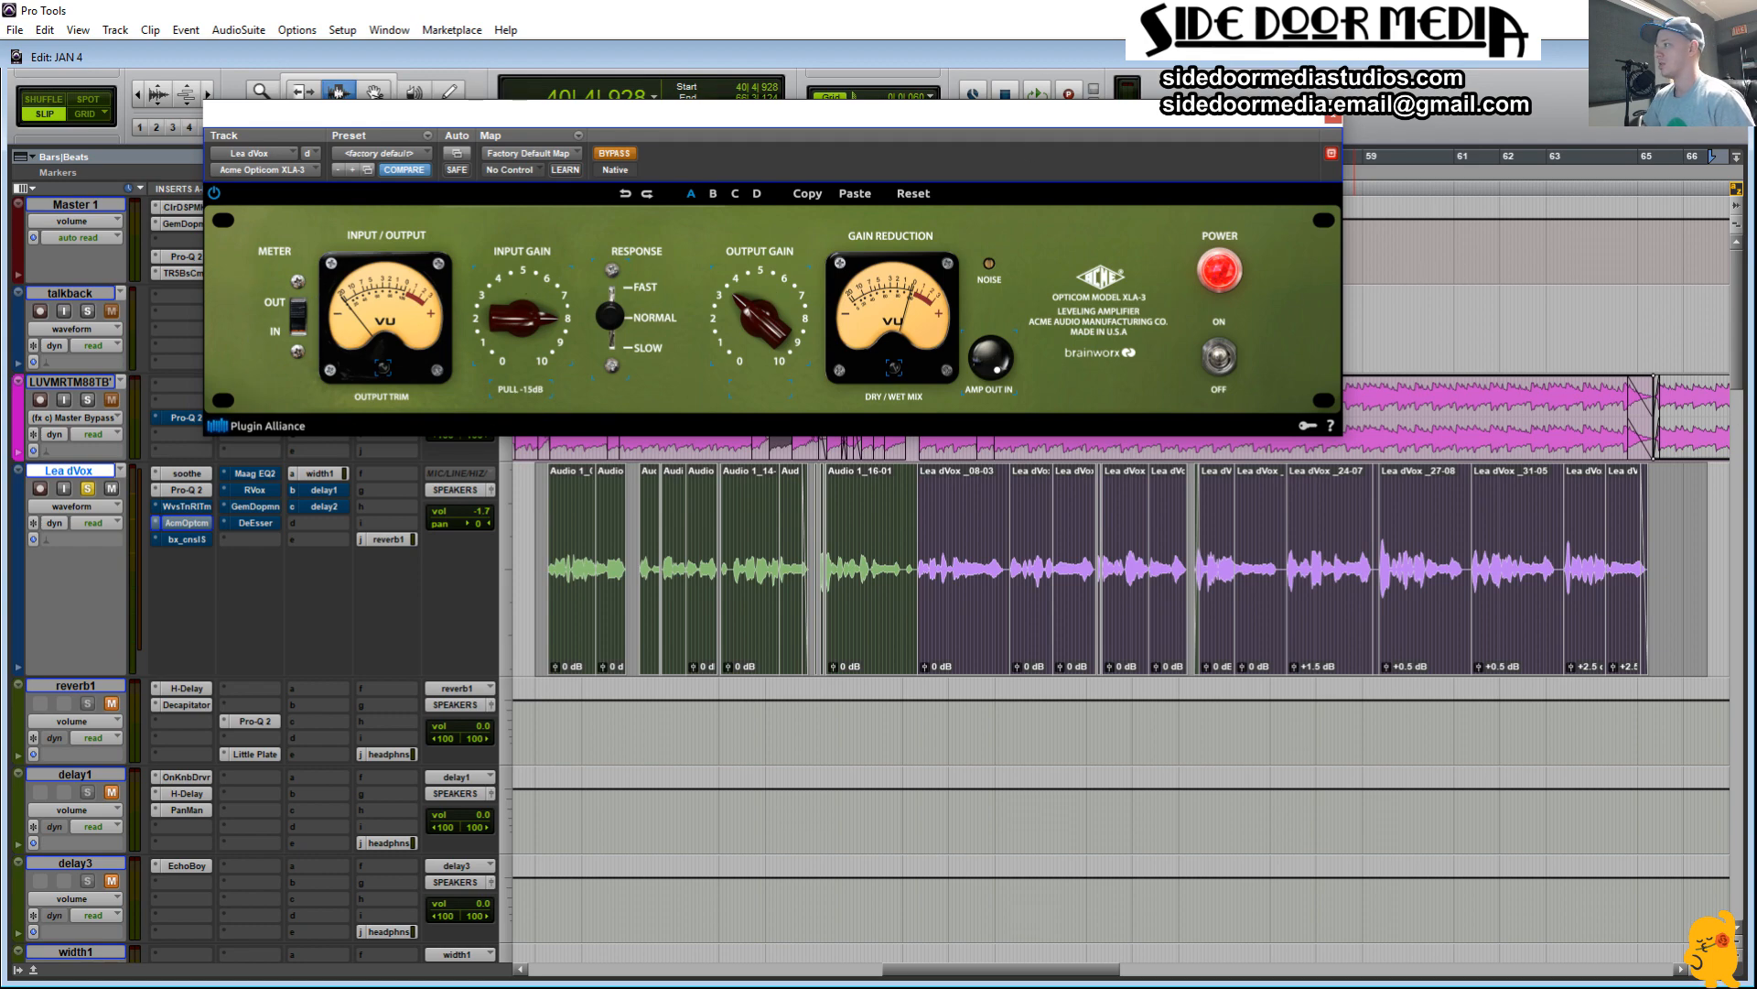
click(1334, 118)
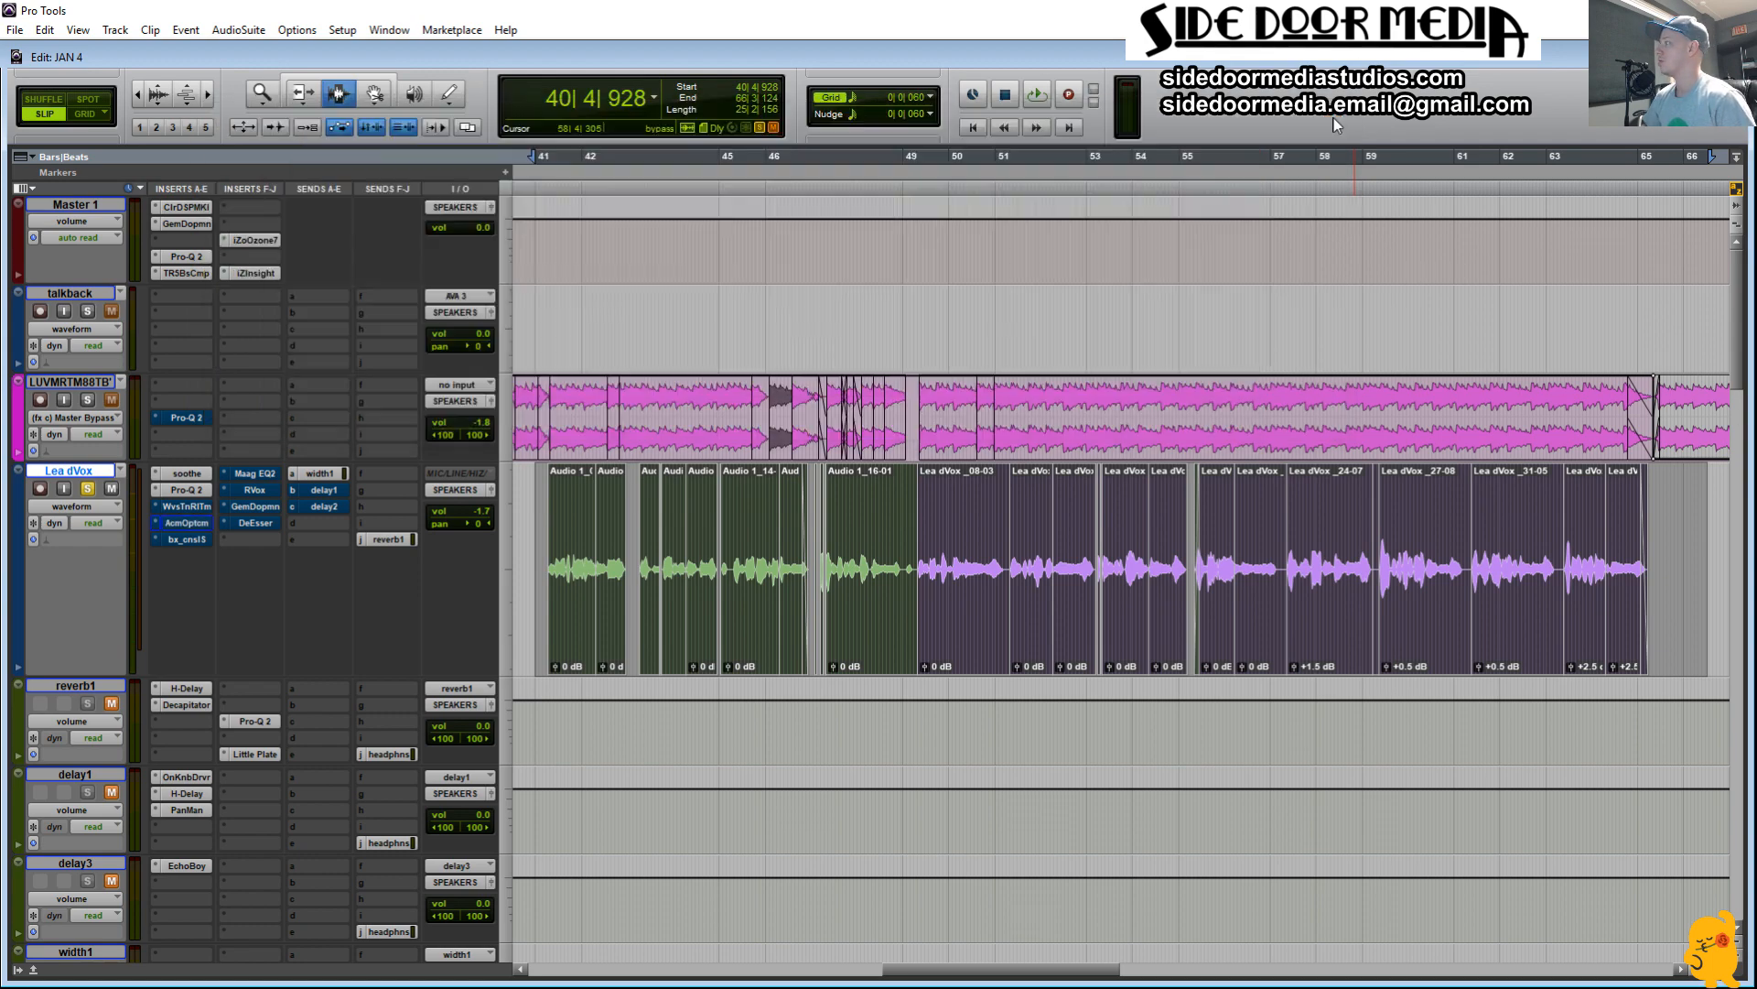
Step: Take Waves Tune Real-Time out of bypass on the Lea dVox track and close its window
click(190, 509)
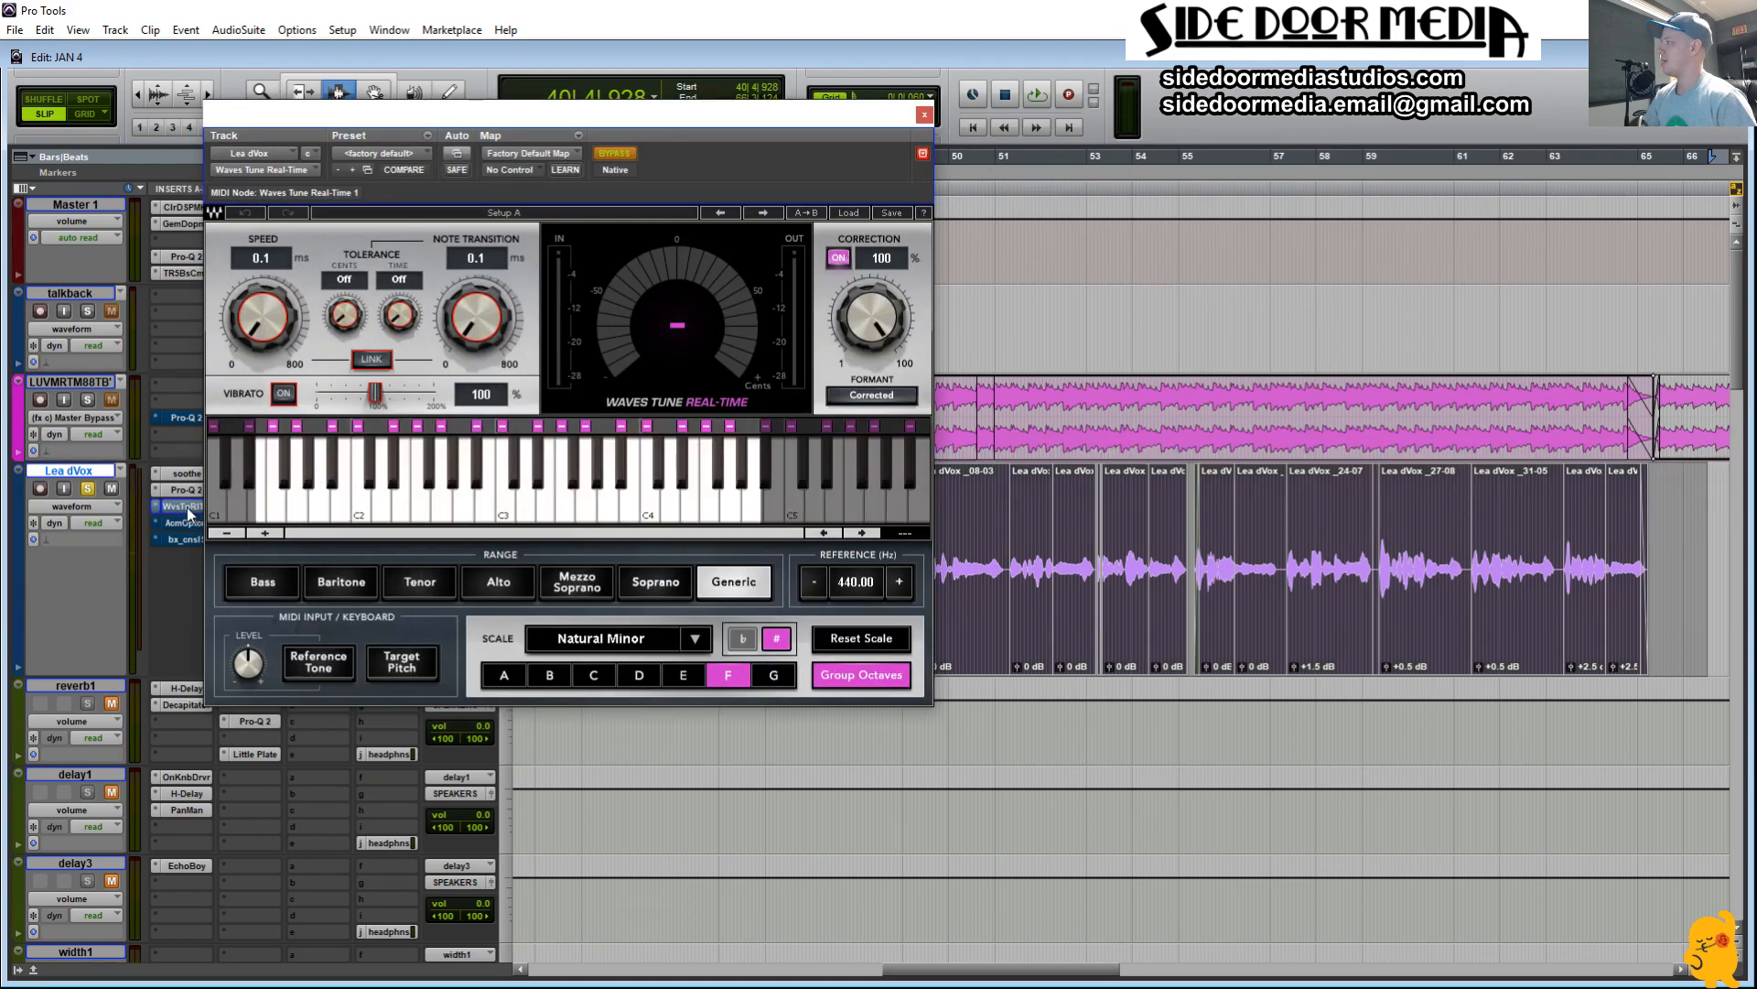
ctrl+click(187, 508)
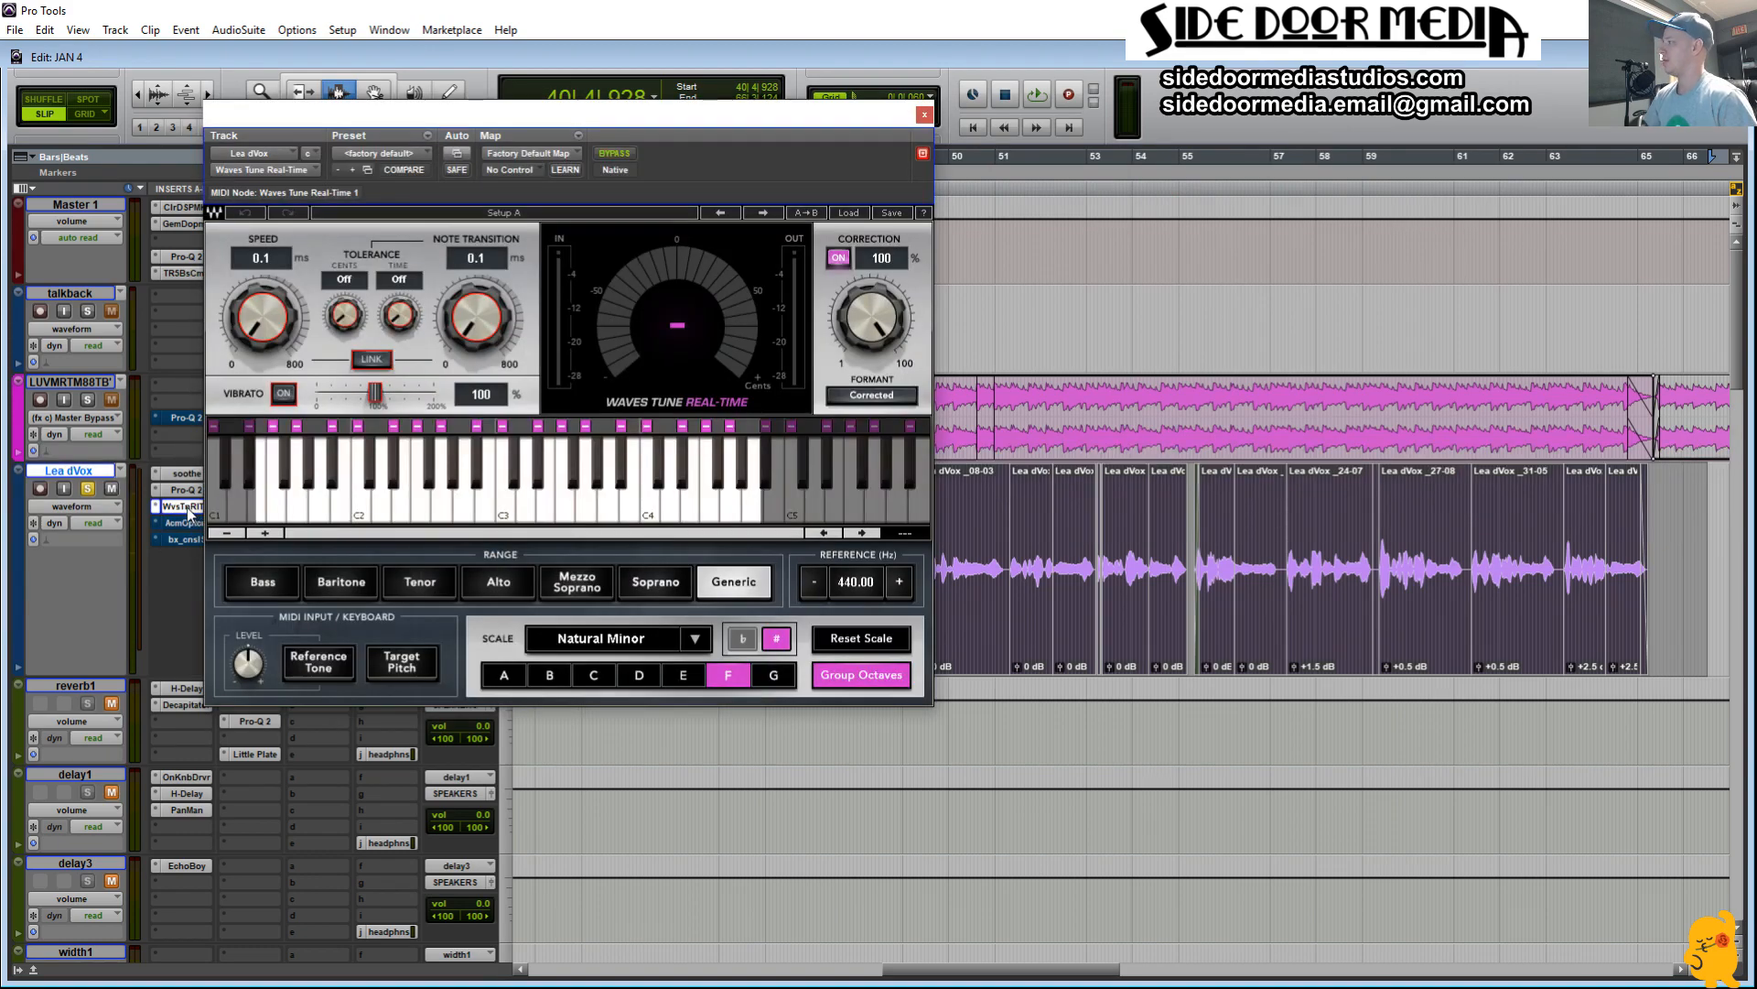
click(925, 115)
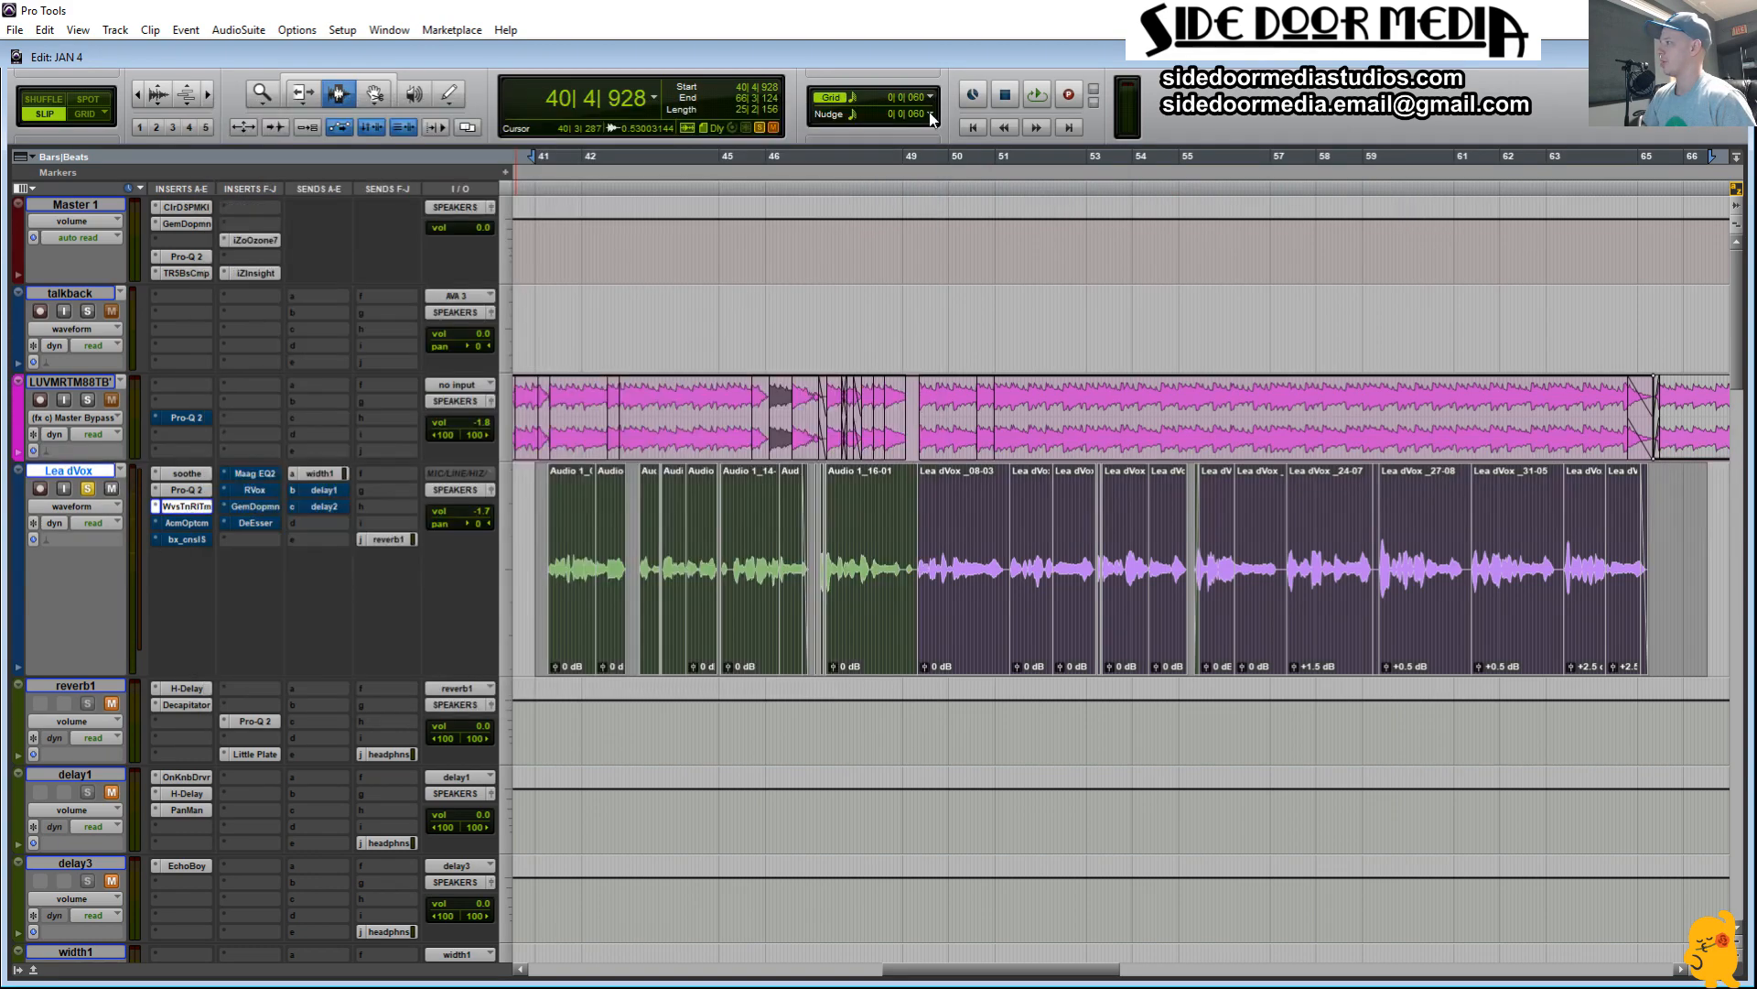
Step: Open the Acme Opticom XLA-3 on the Lea dVox track, play the vocal and take the compressor out of bypass
click(196, 525)
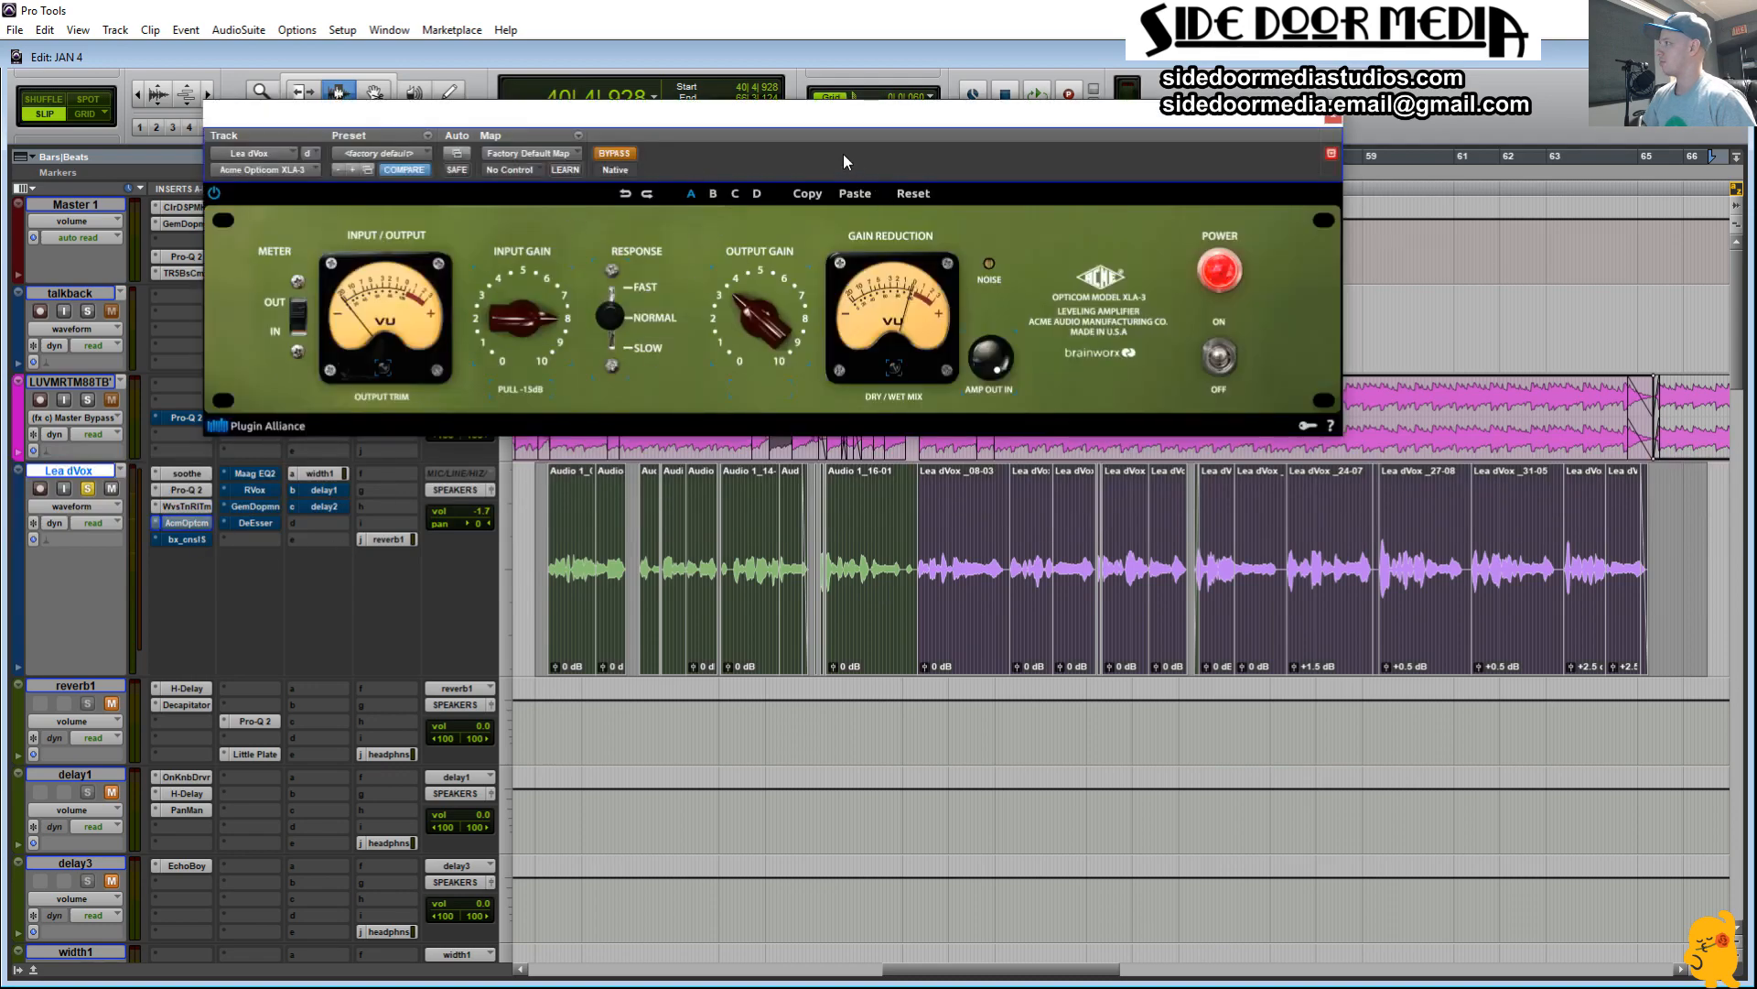
drag(787, 124, 654, 113)
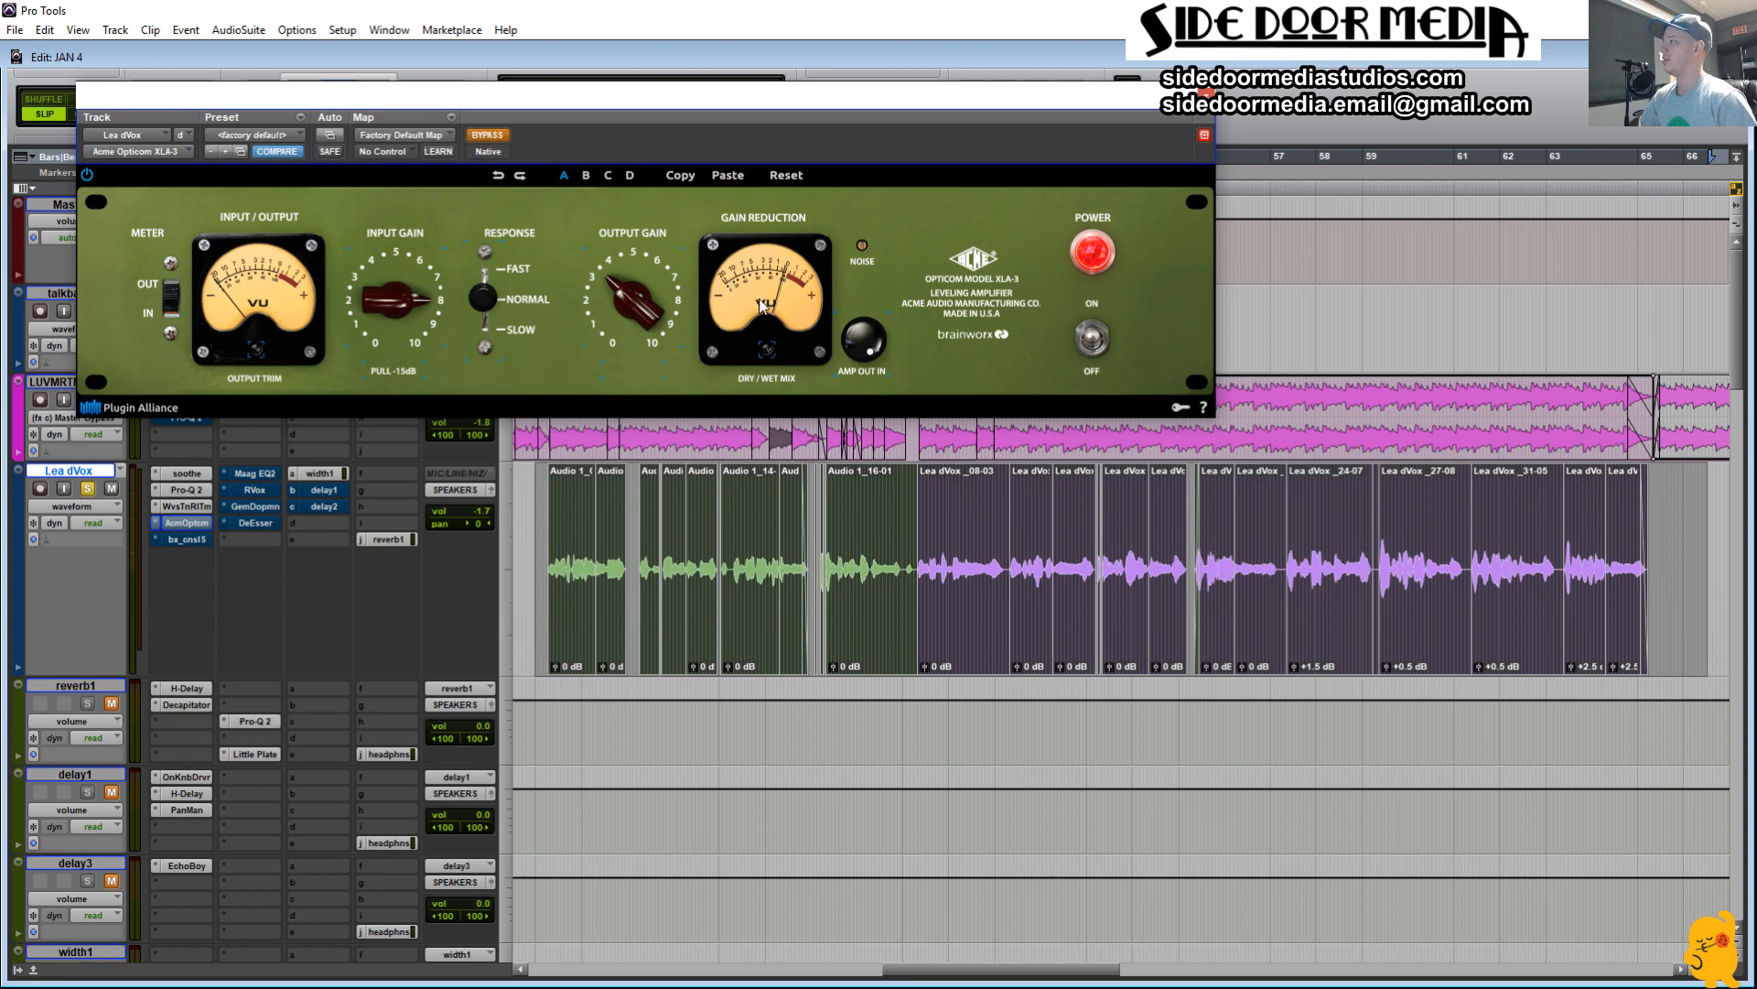
mouse_move(768, 359)
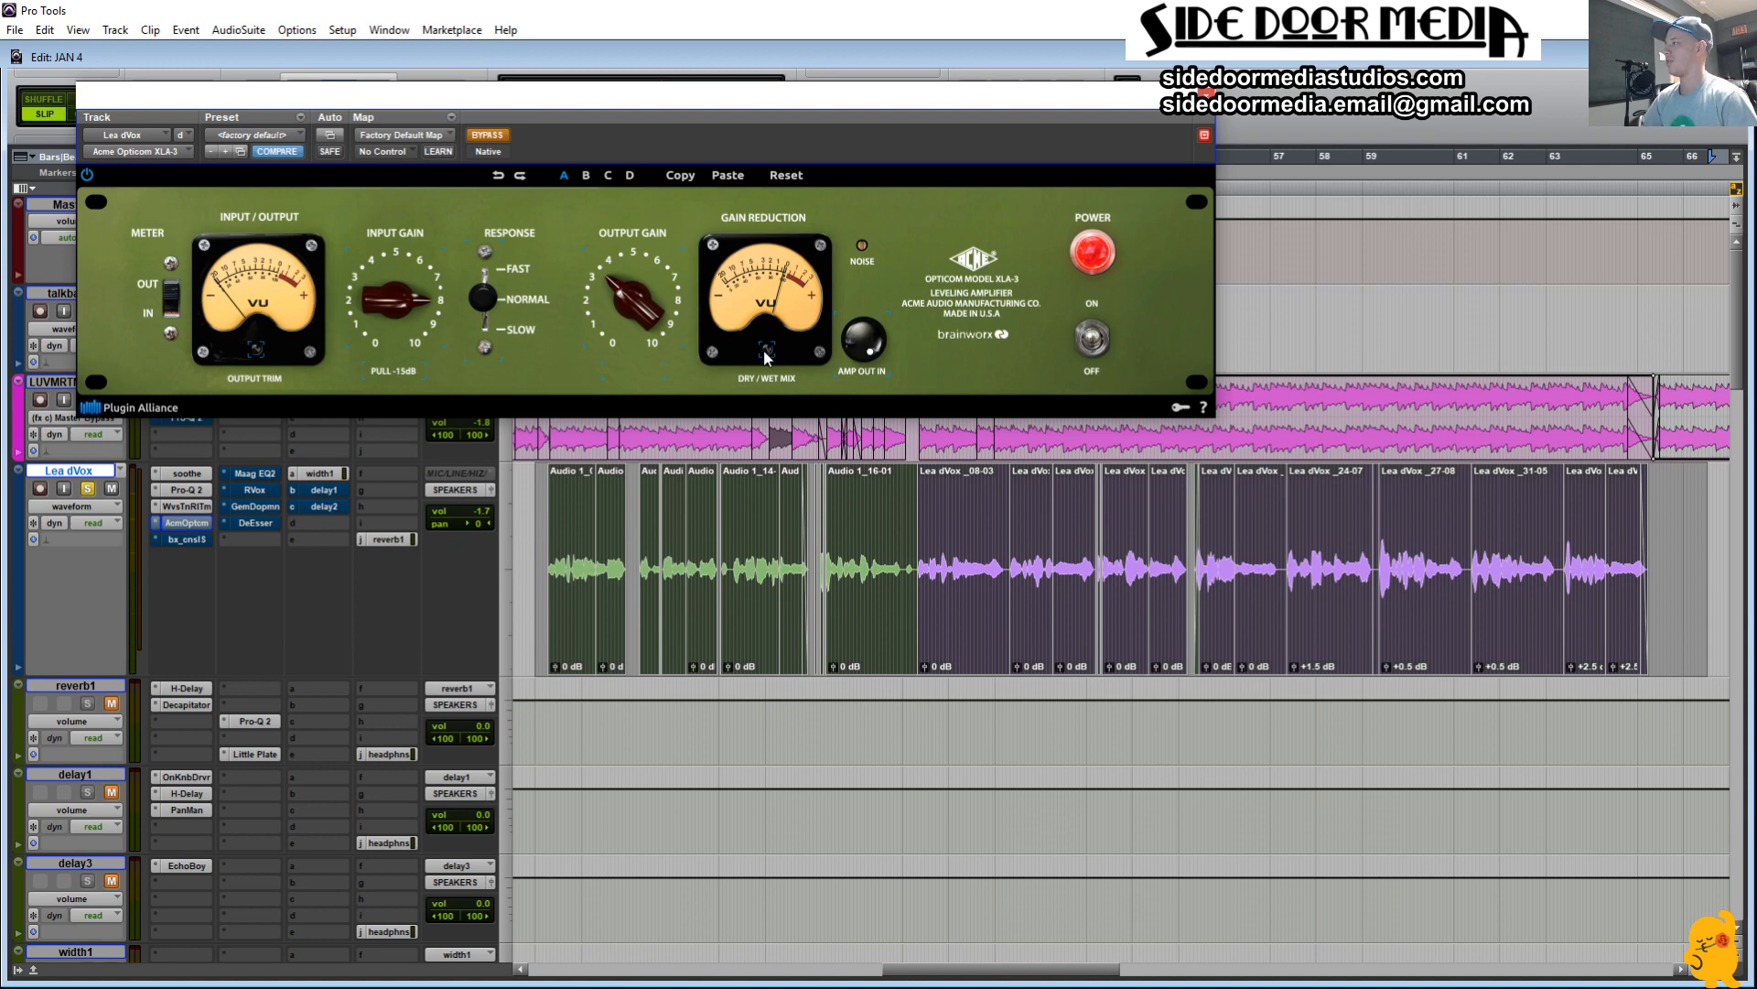
key(space)
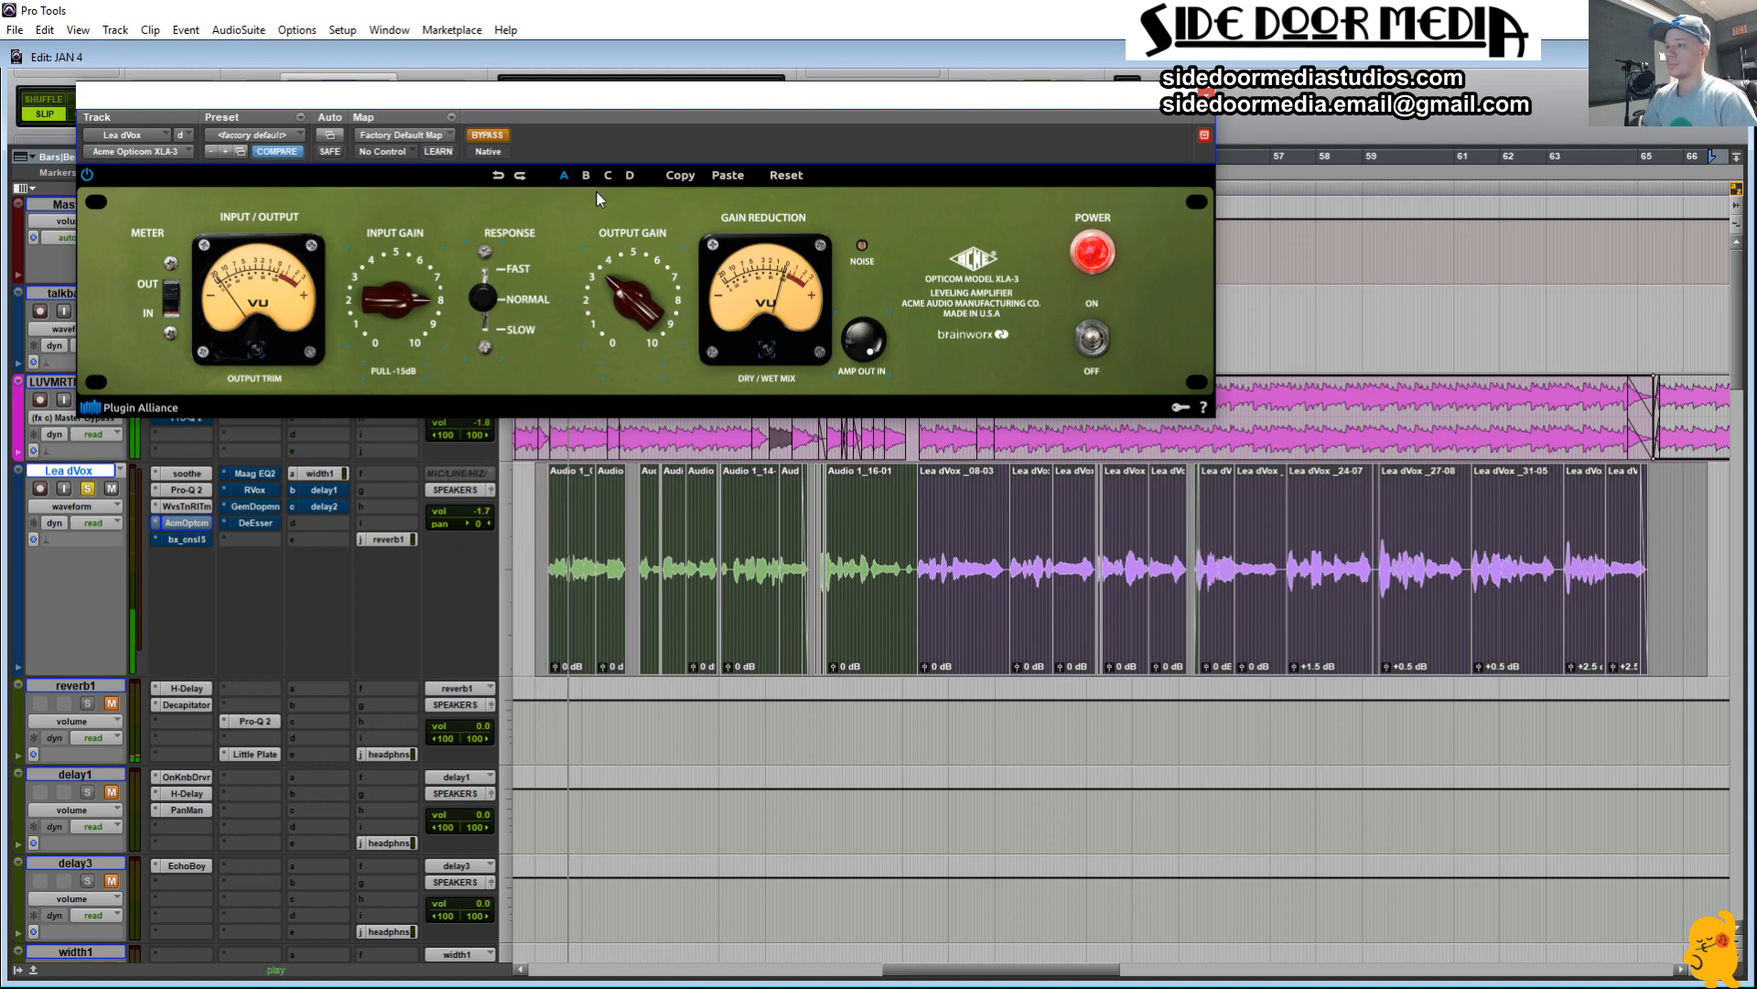
click(500, 142)
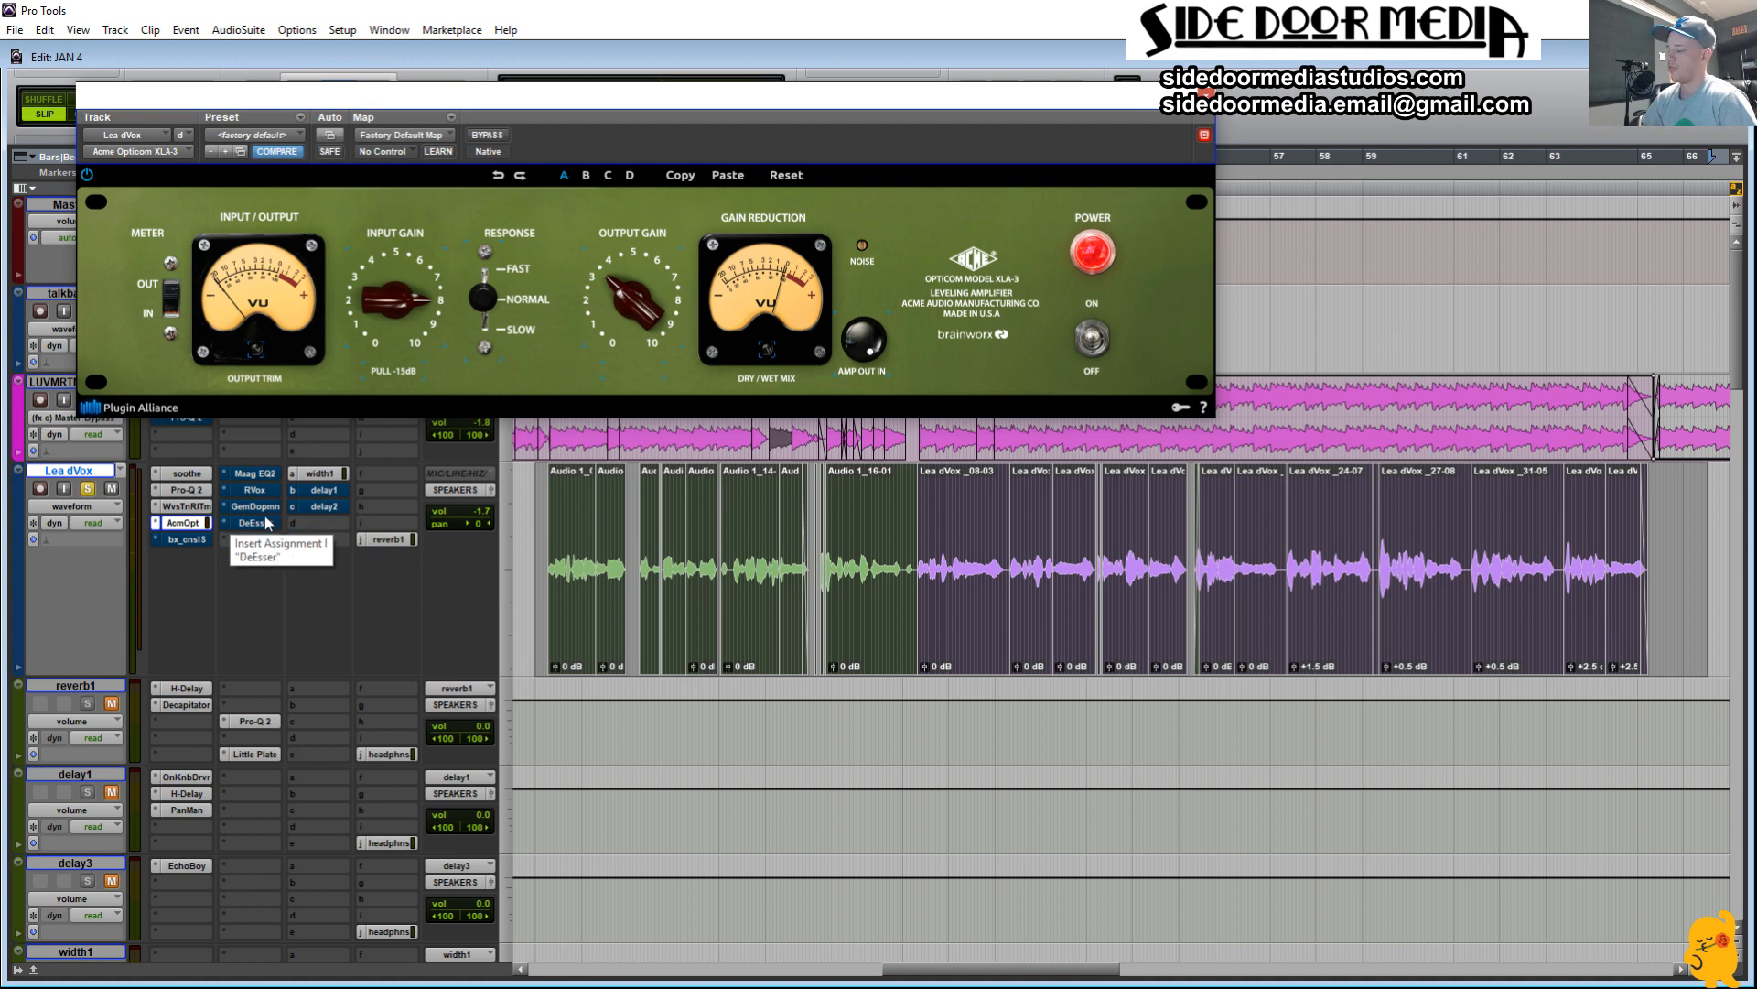
Step: Open bx_console SSL 4000 E on the Lea dVox track and review its filter, EQ and compressor settings
click(196, 543)
drag(553, 109, 599, 131)
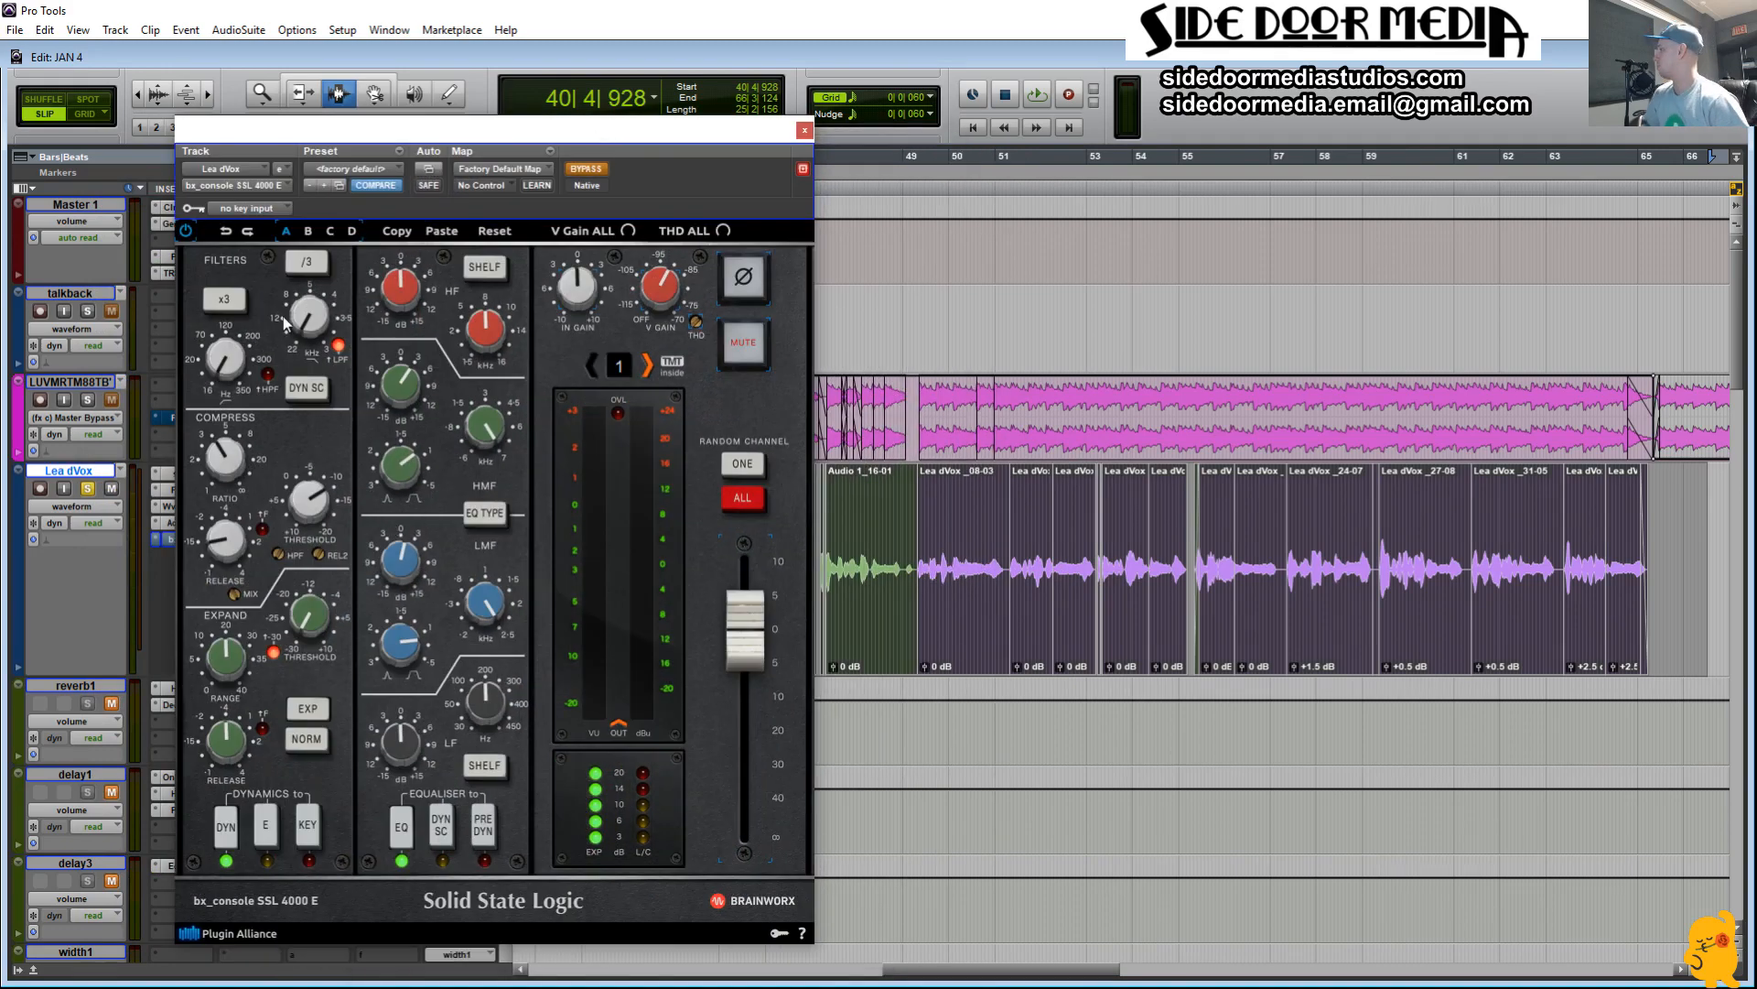
drag(382, 138, 487, 125)
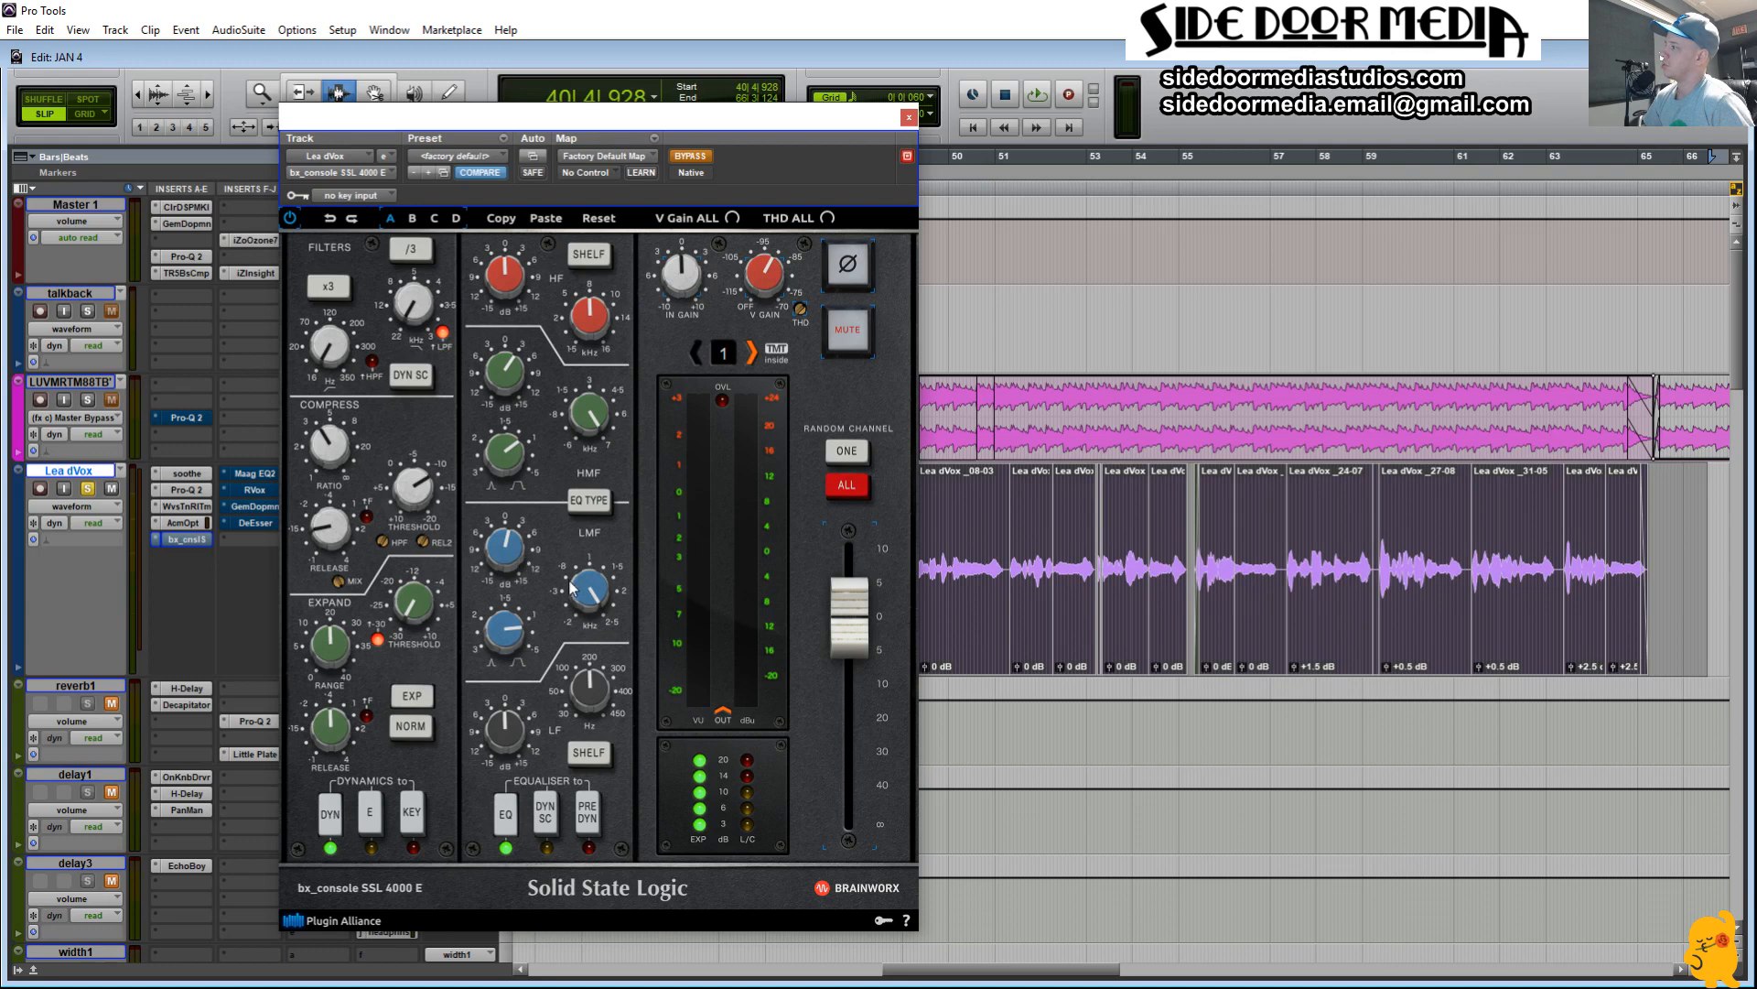
mouse_move(593, 598)
mouse_move(511, 540)
scroll(513, 370, down, 2)
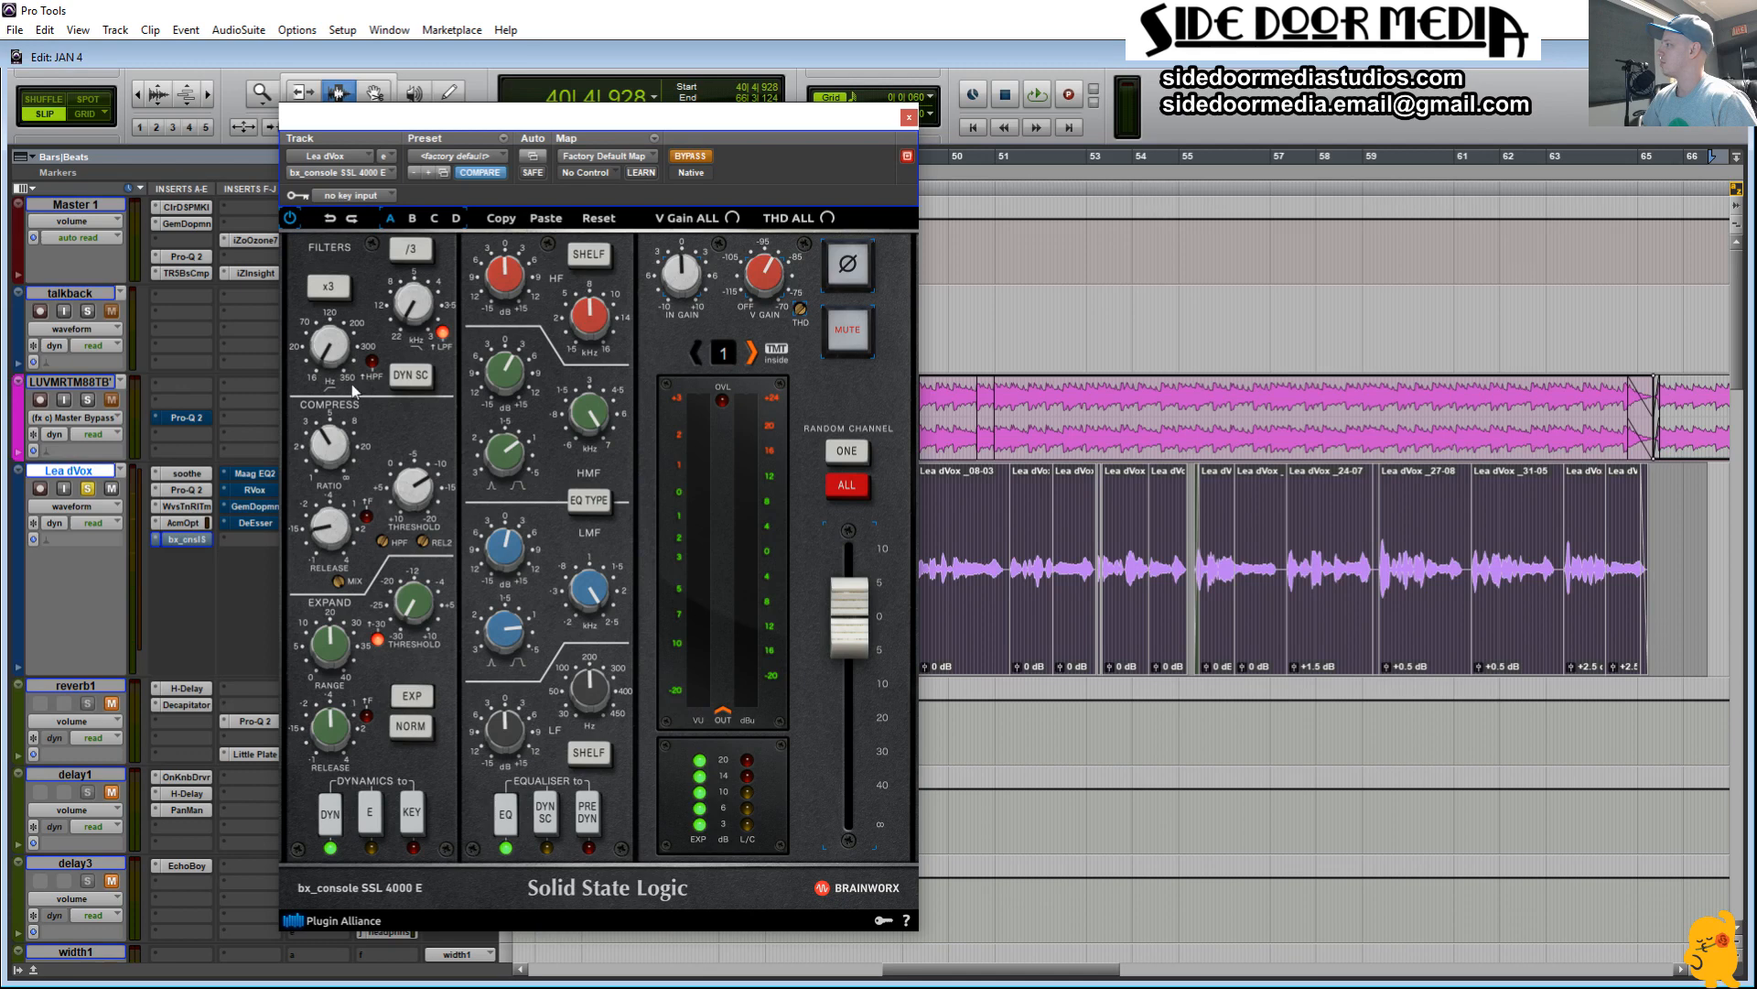
mouse_move(321, 545)
Step: Play the lead vocal and take bx_console SSL 4000 E out of bypass during playback, then stop
key(space)
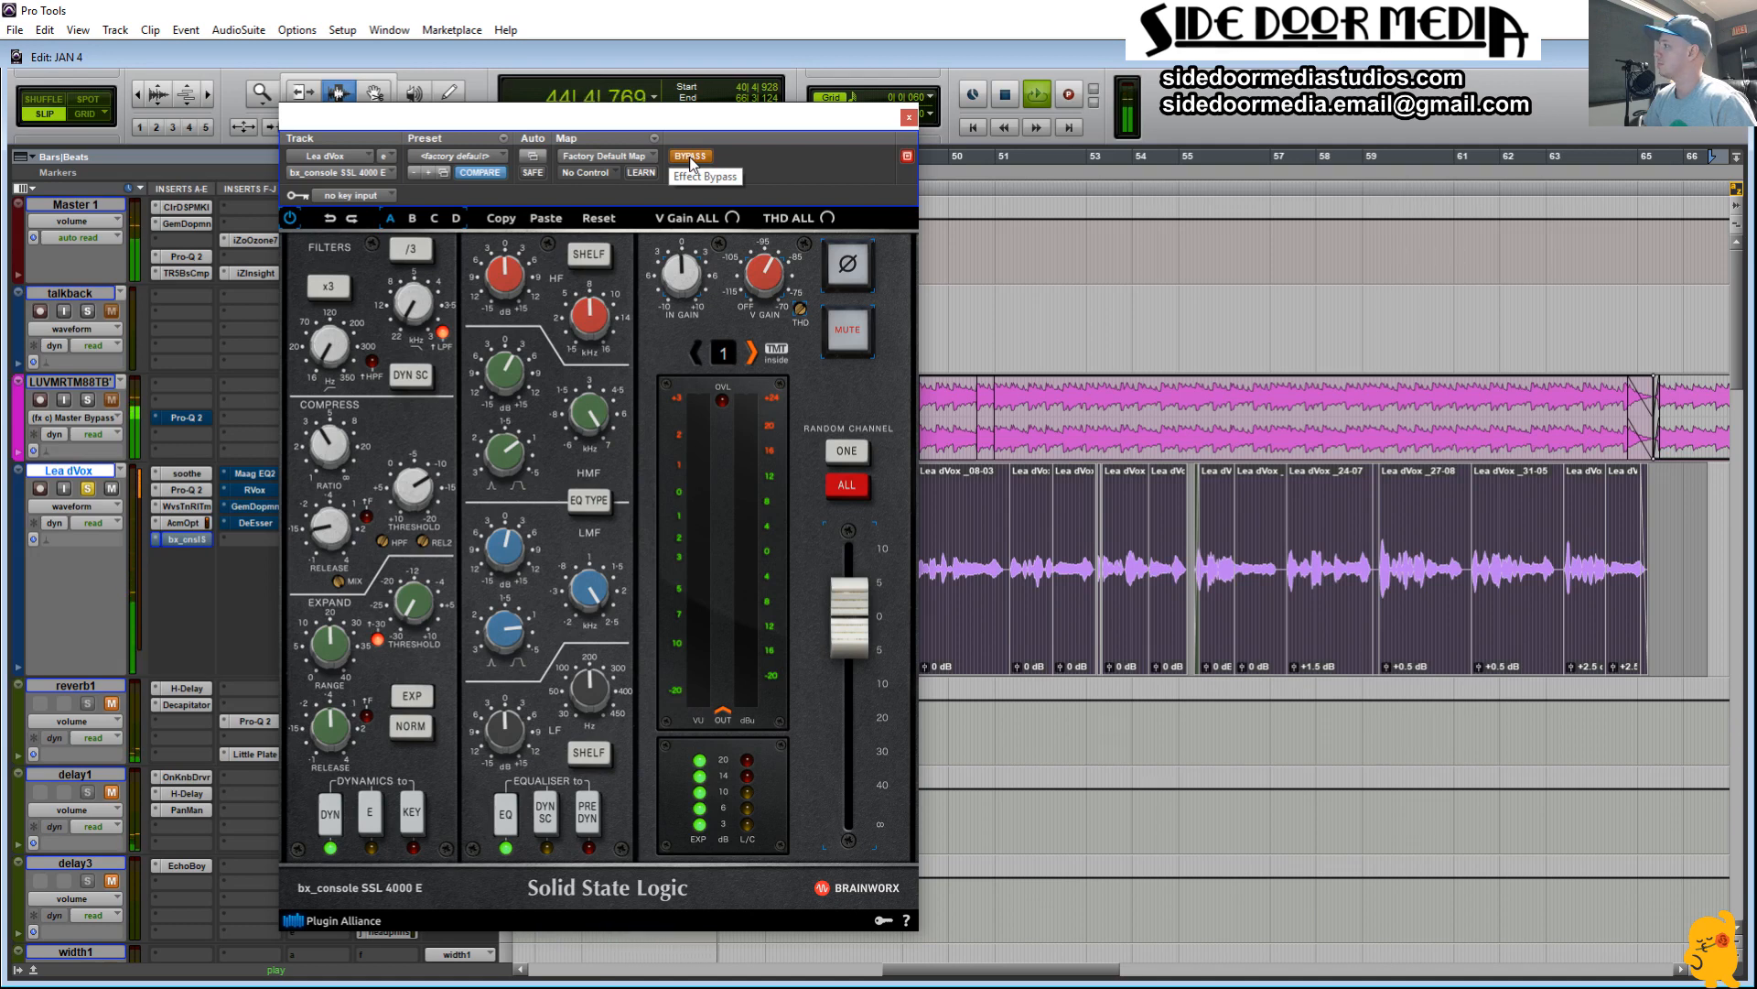
click(690, 157)
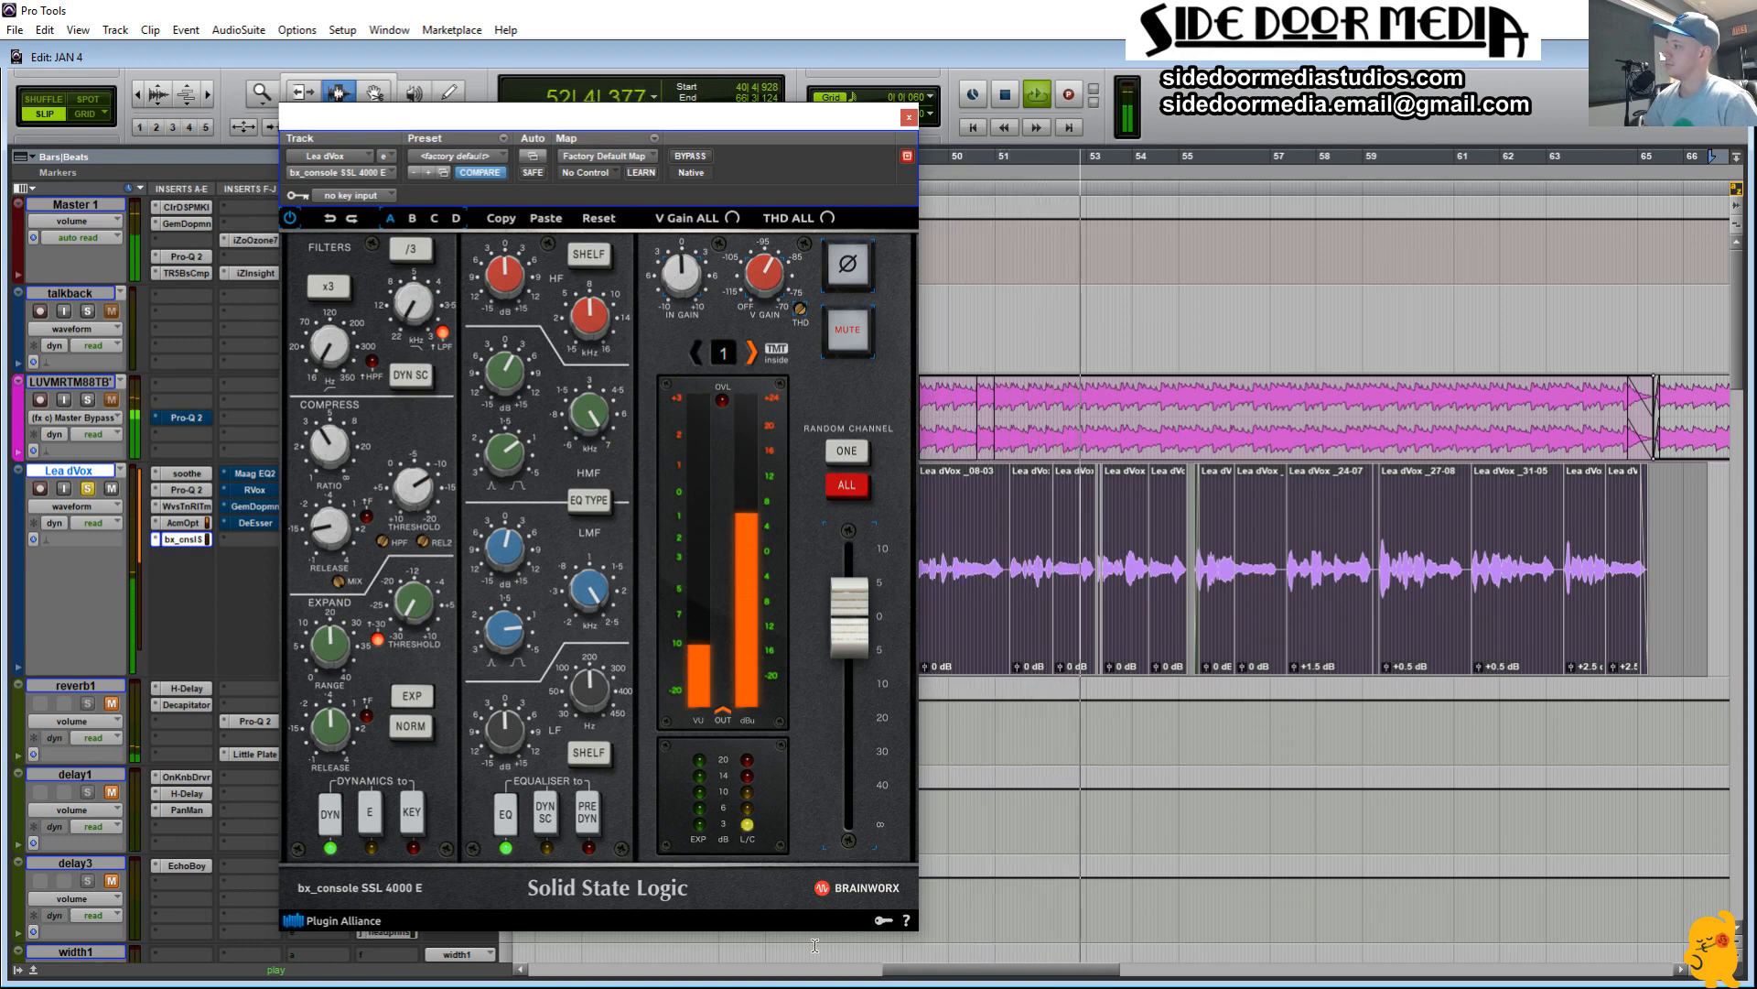
key(space)
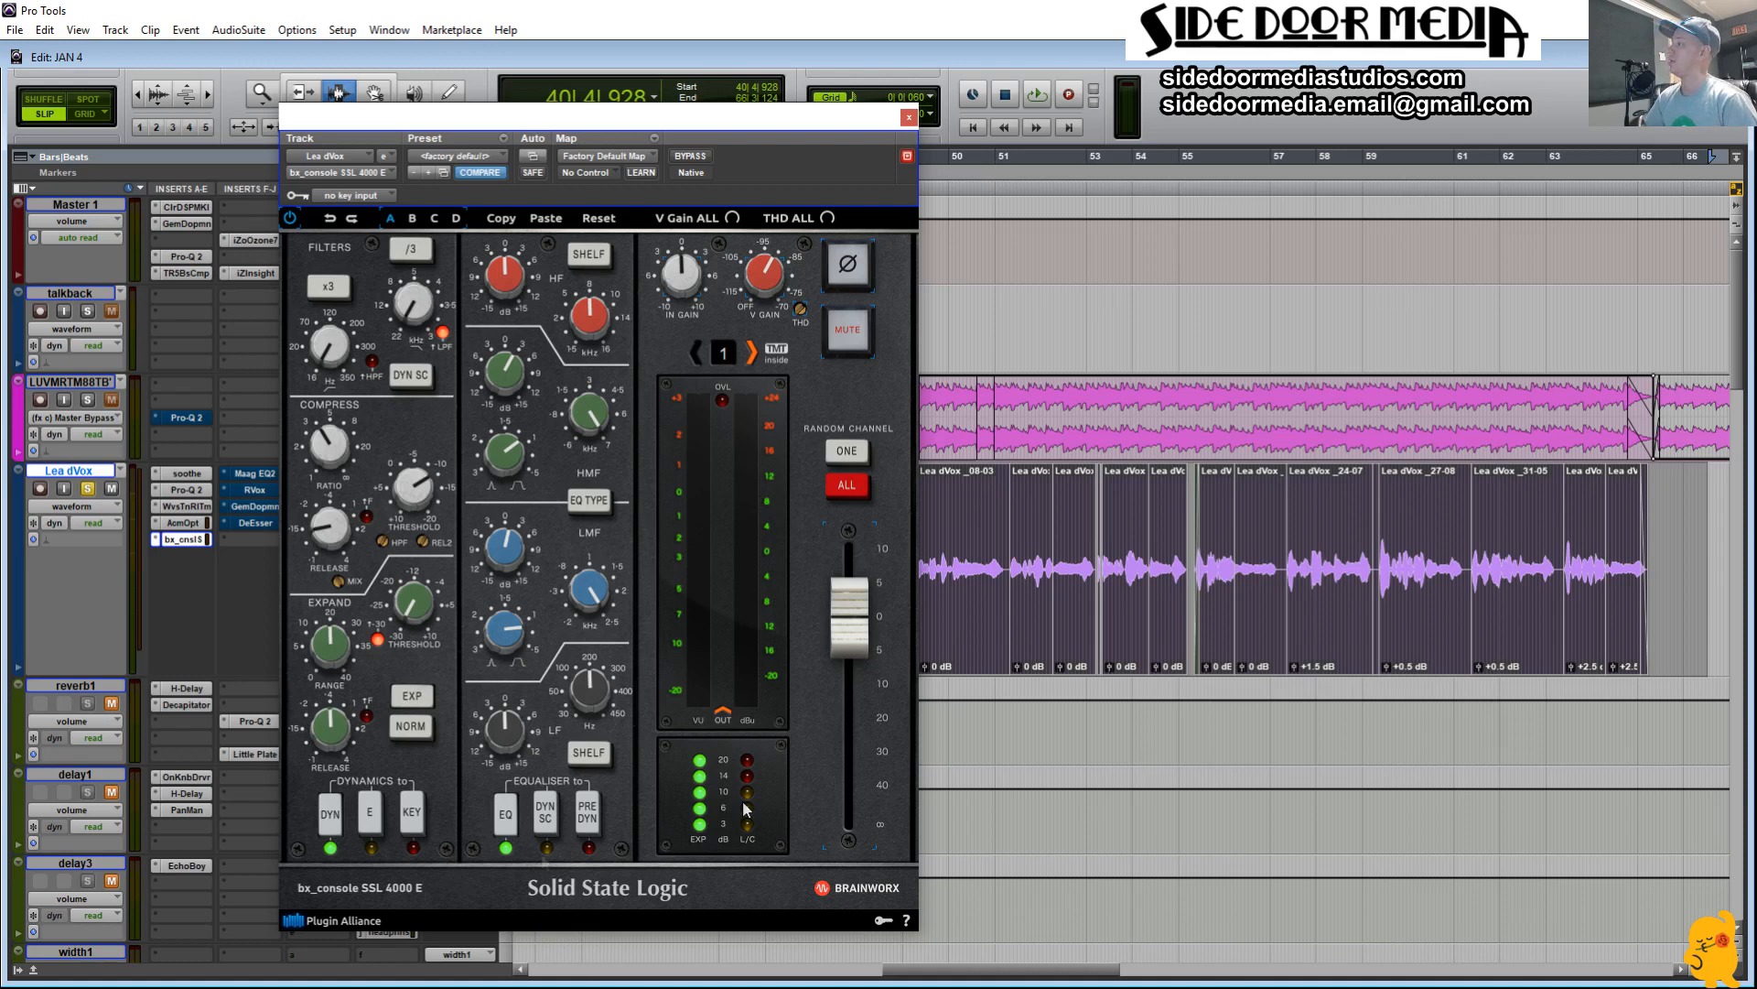
Step: Compare the playing vocal with the SSL channel strip's EQ section switched off and on, and close the plugin
click(506, 824)
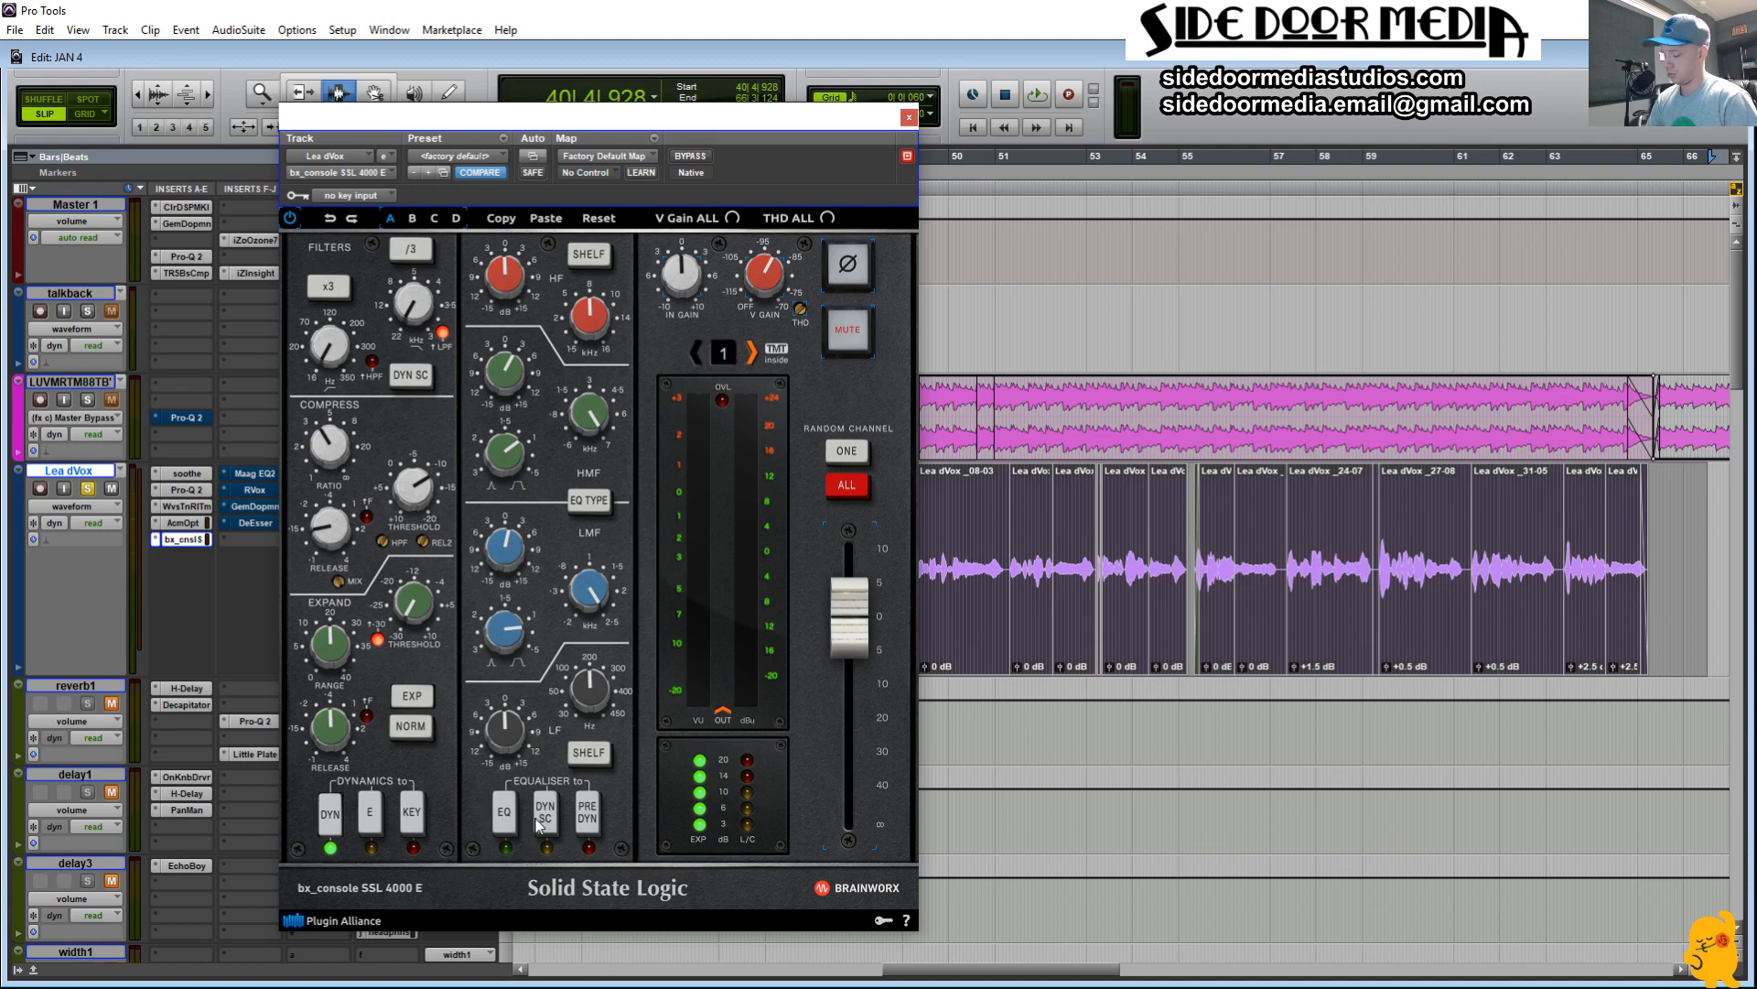
key(space)
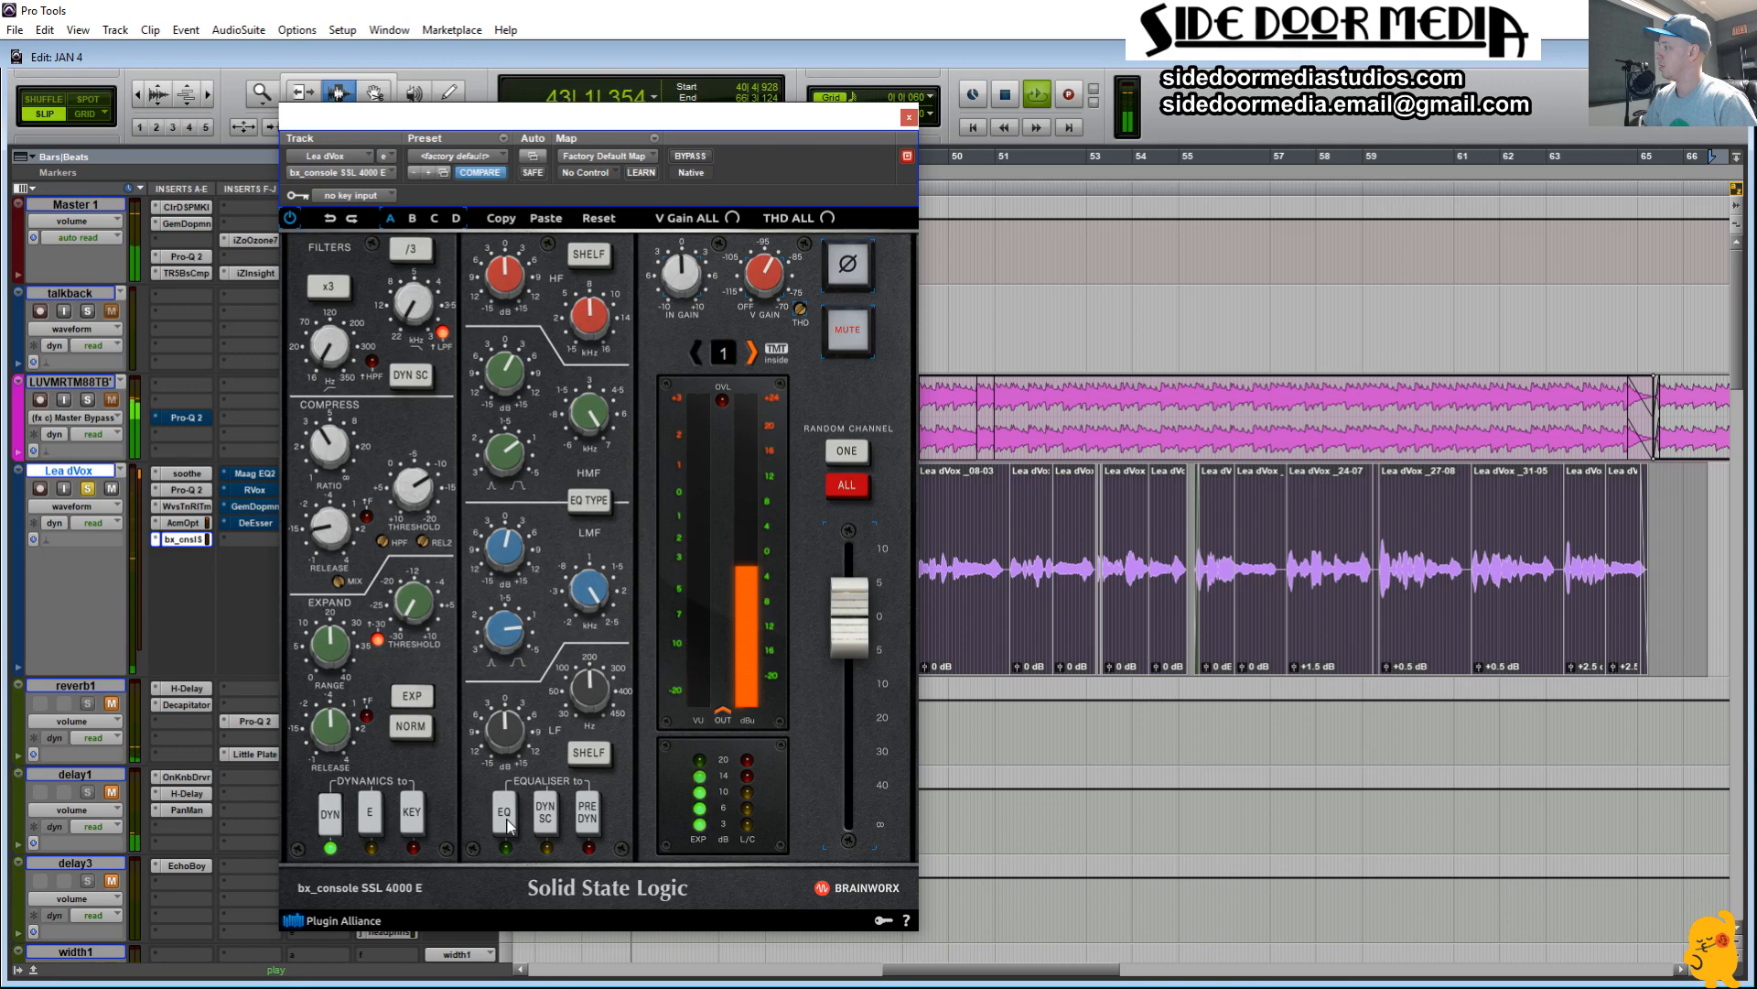
click(508, 822)
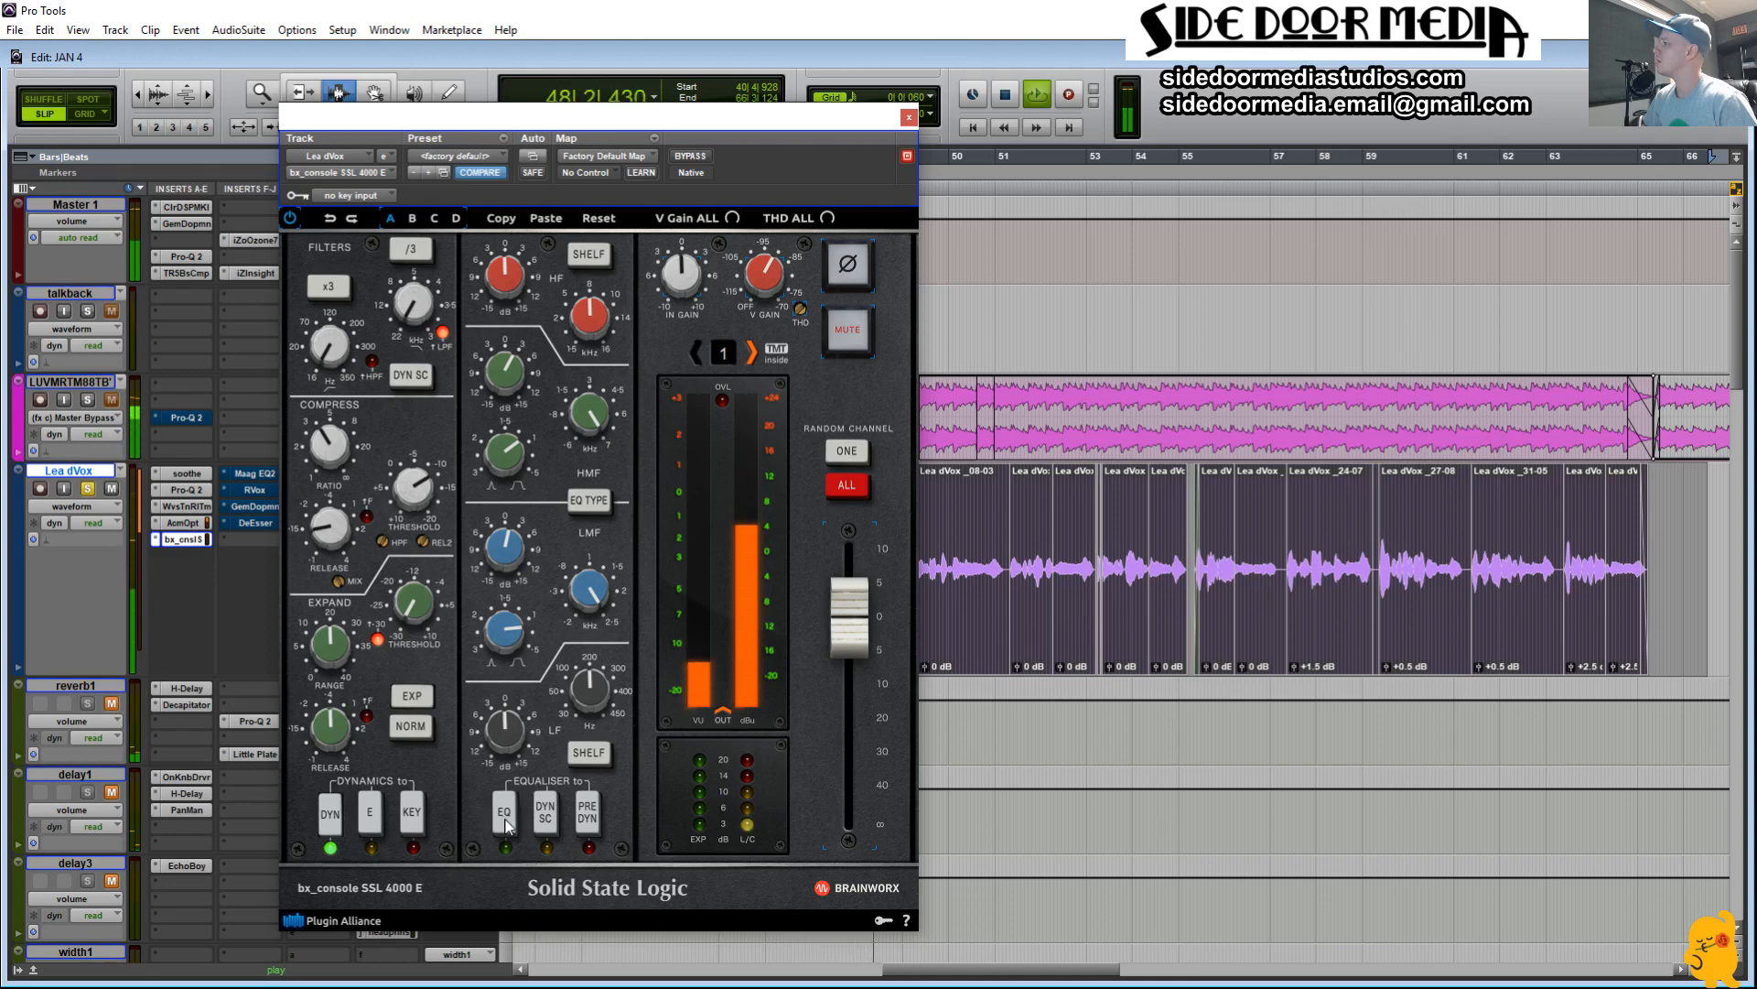
click(507, 823)
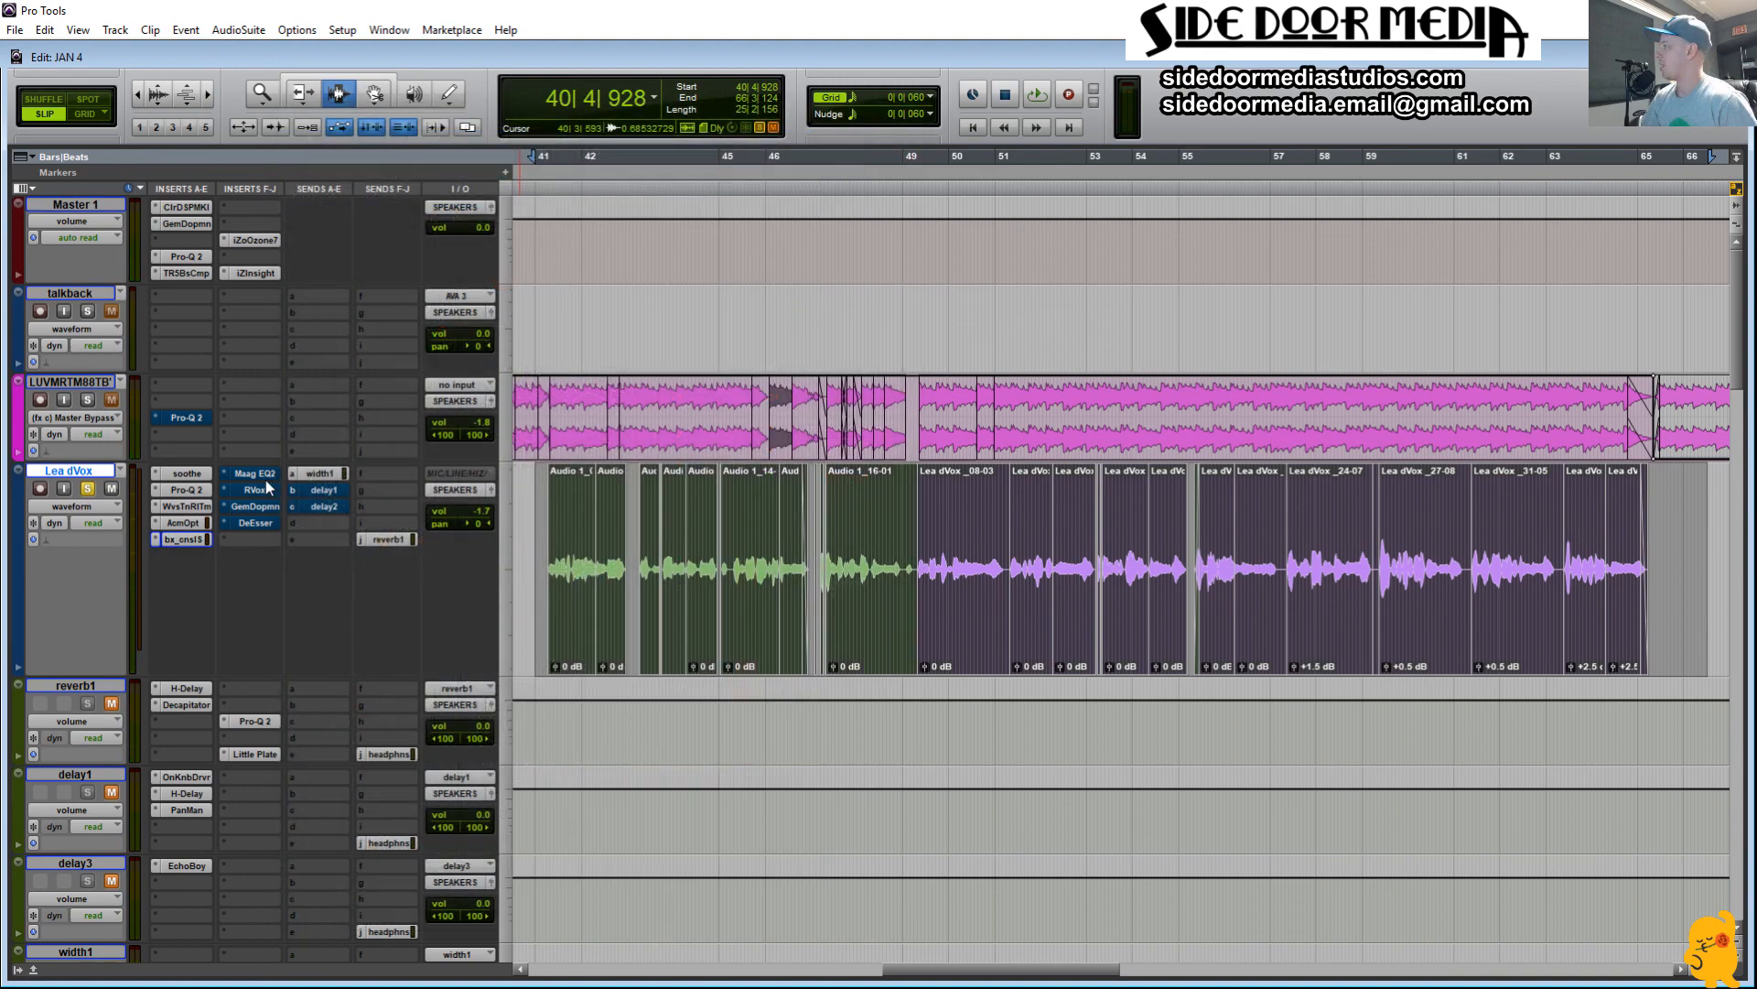
Step: Open Maag EQ2 on the Lea dVox track, play the vocal and take the equalizer out of bypass, then stop
click(261, 476)
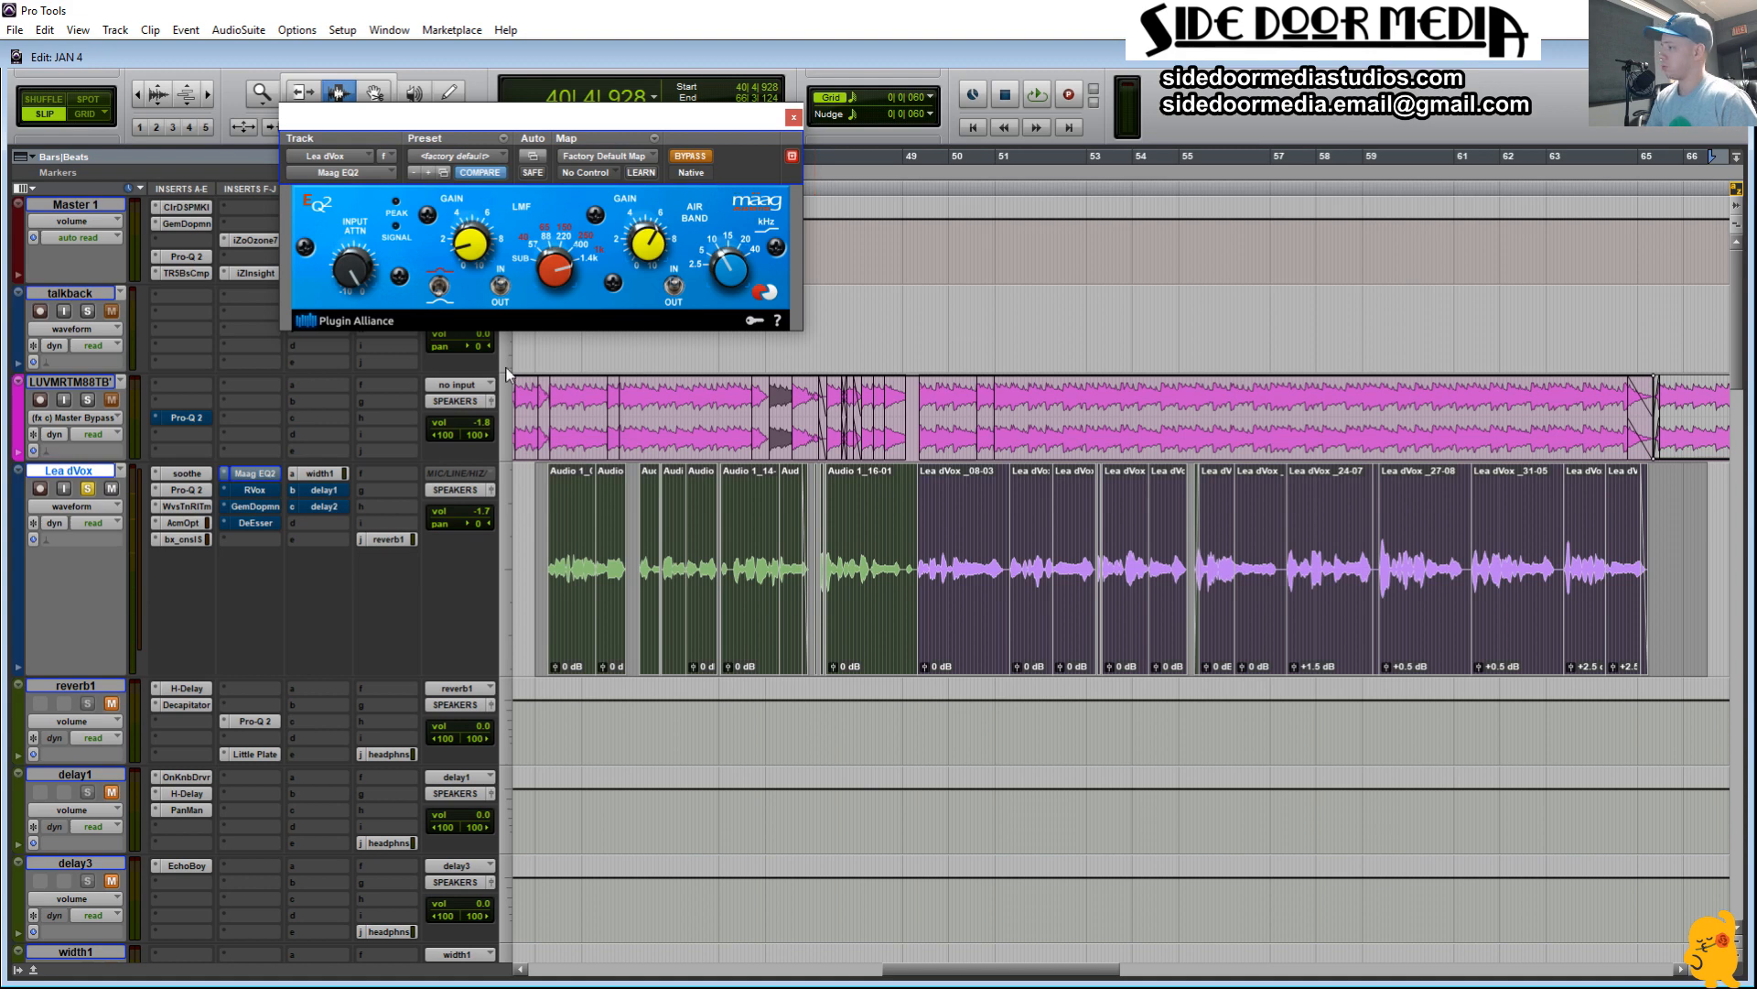
key(space)
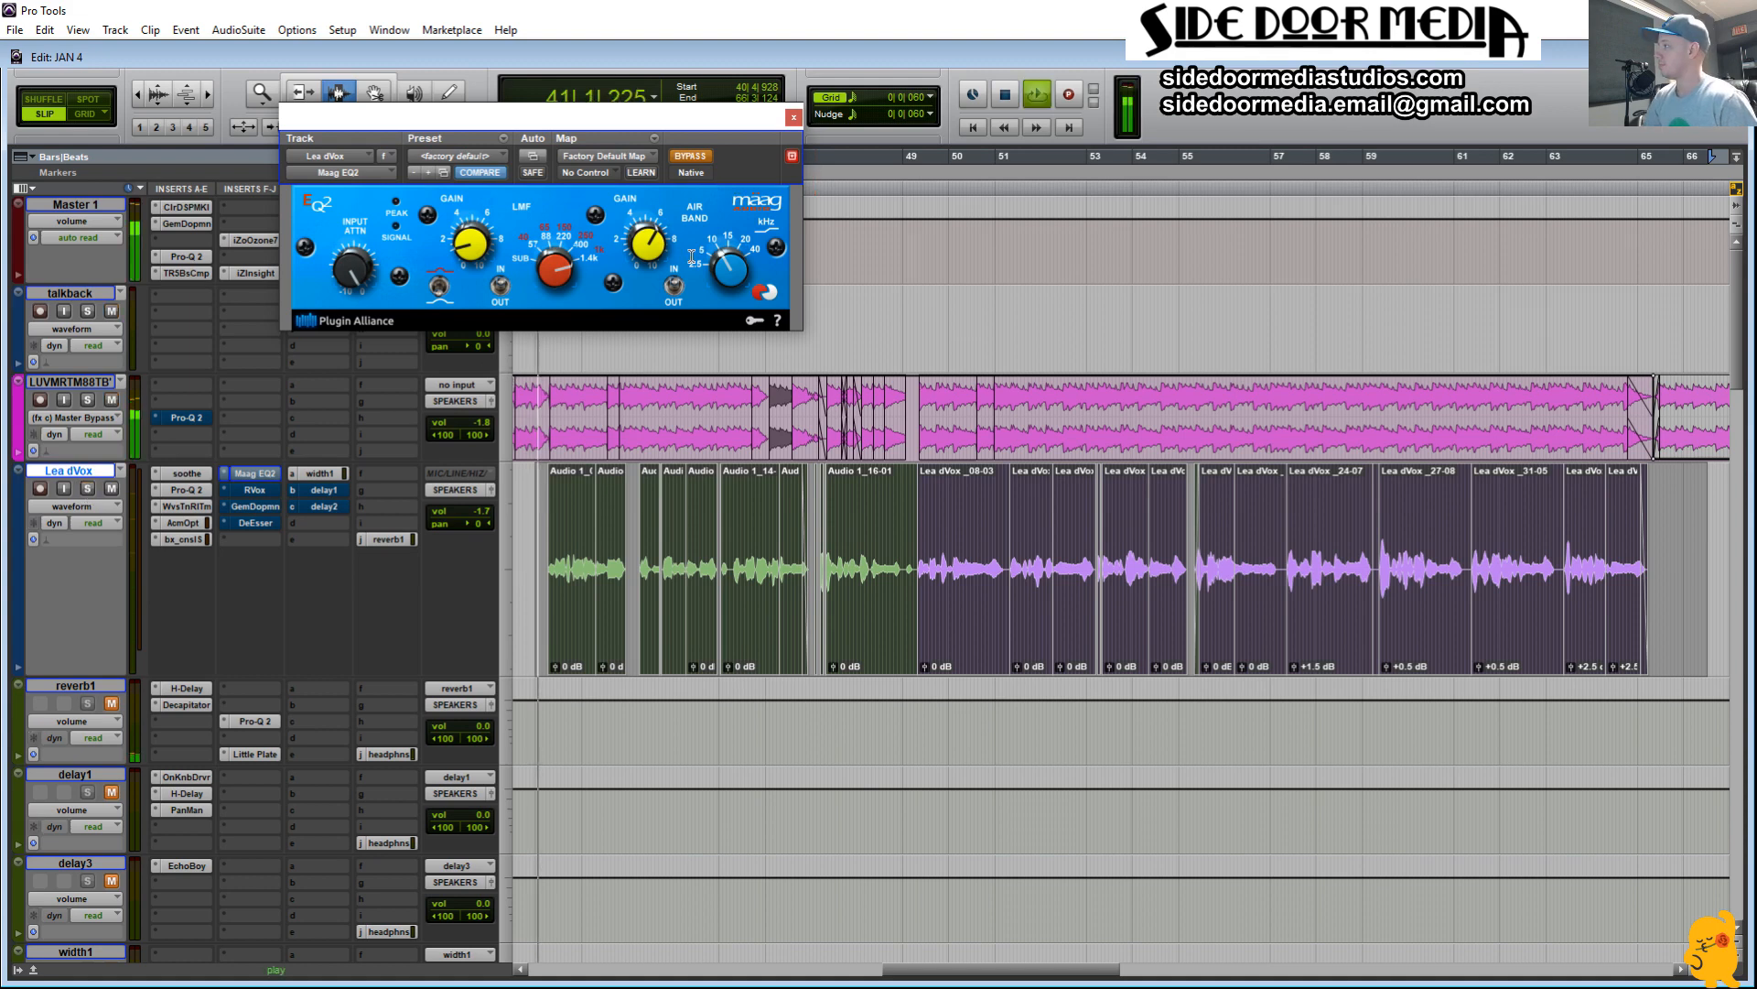
click(692, 158)
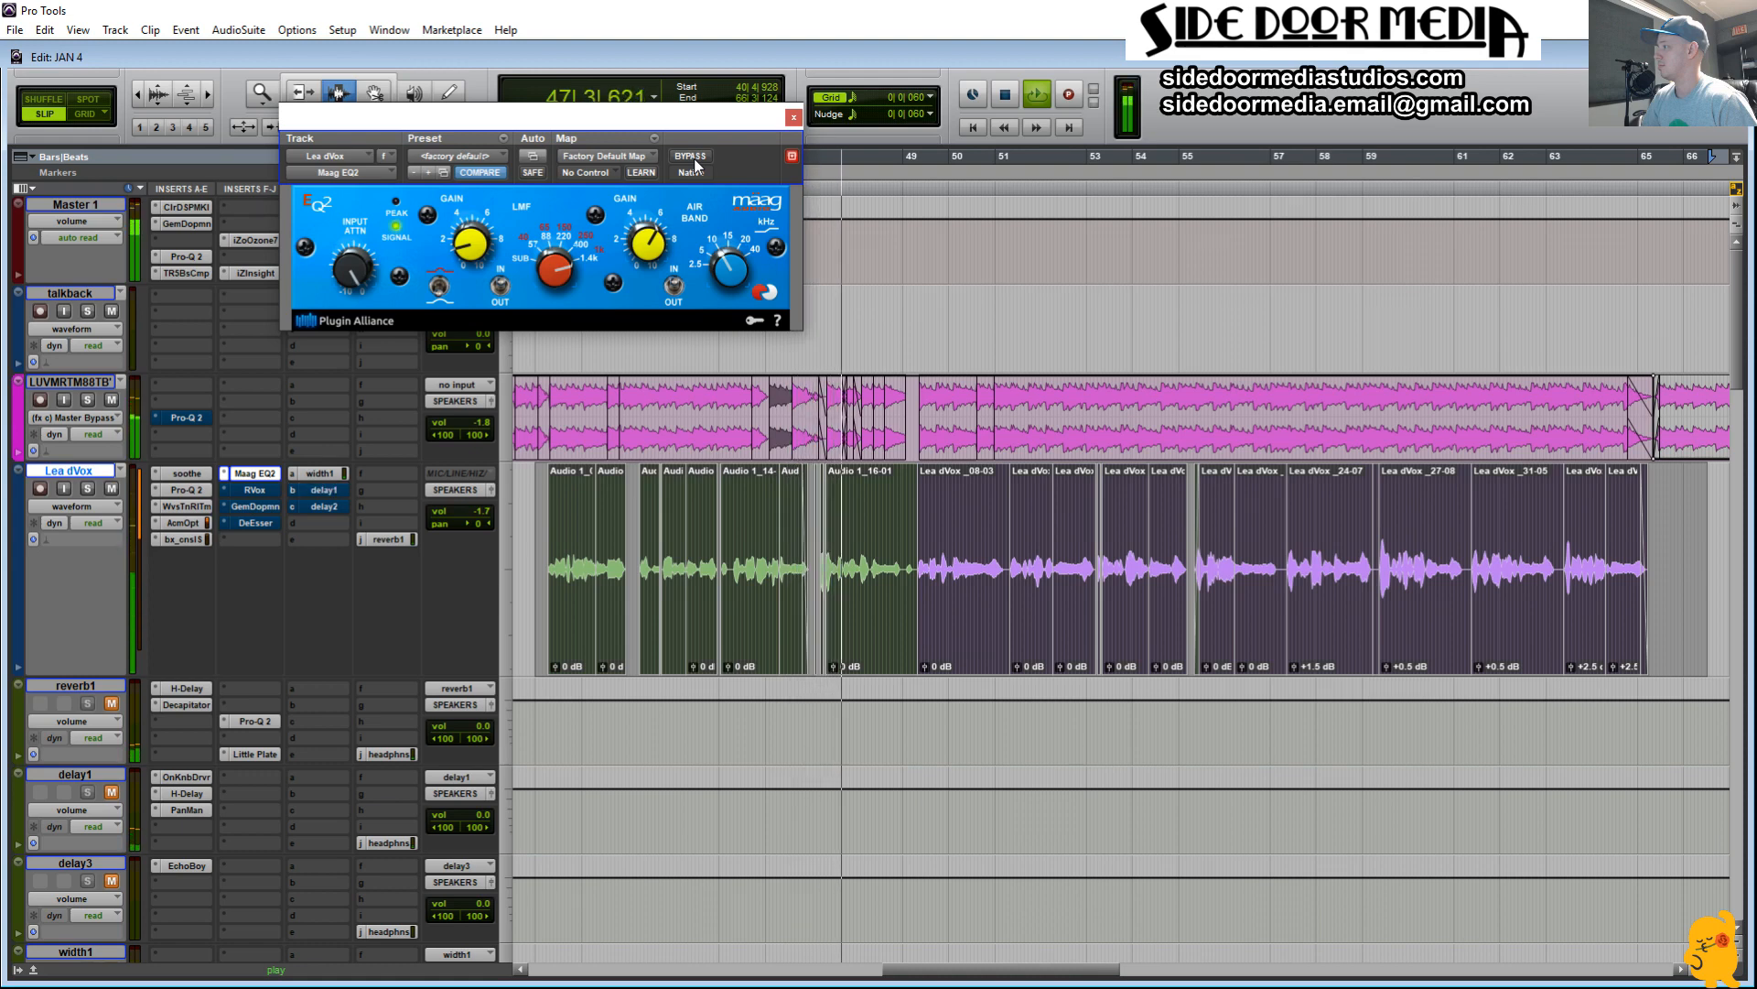
key(space)
Step: Move the Renaissance Vox window aside, play the lead vocal and take the compressor out of bypass, then stop
drag(1179, 106, 1058, 45)
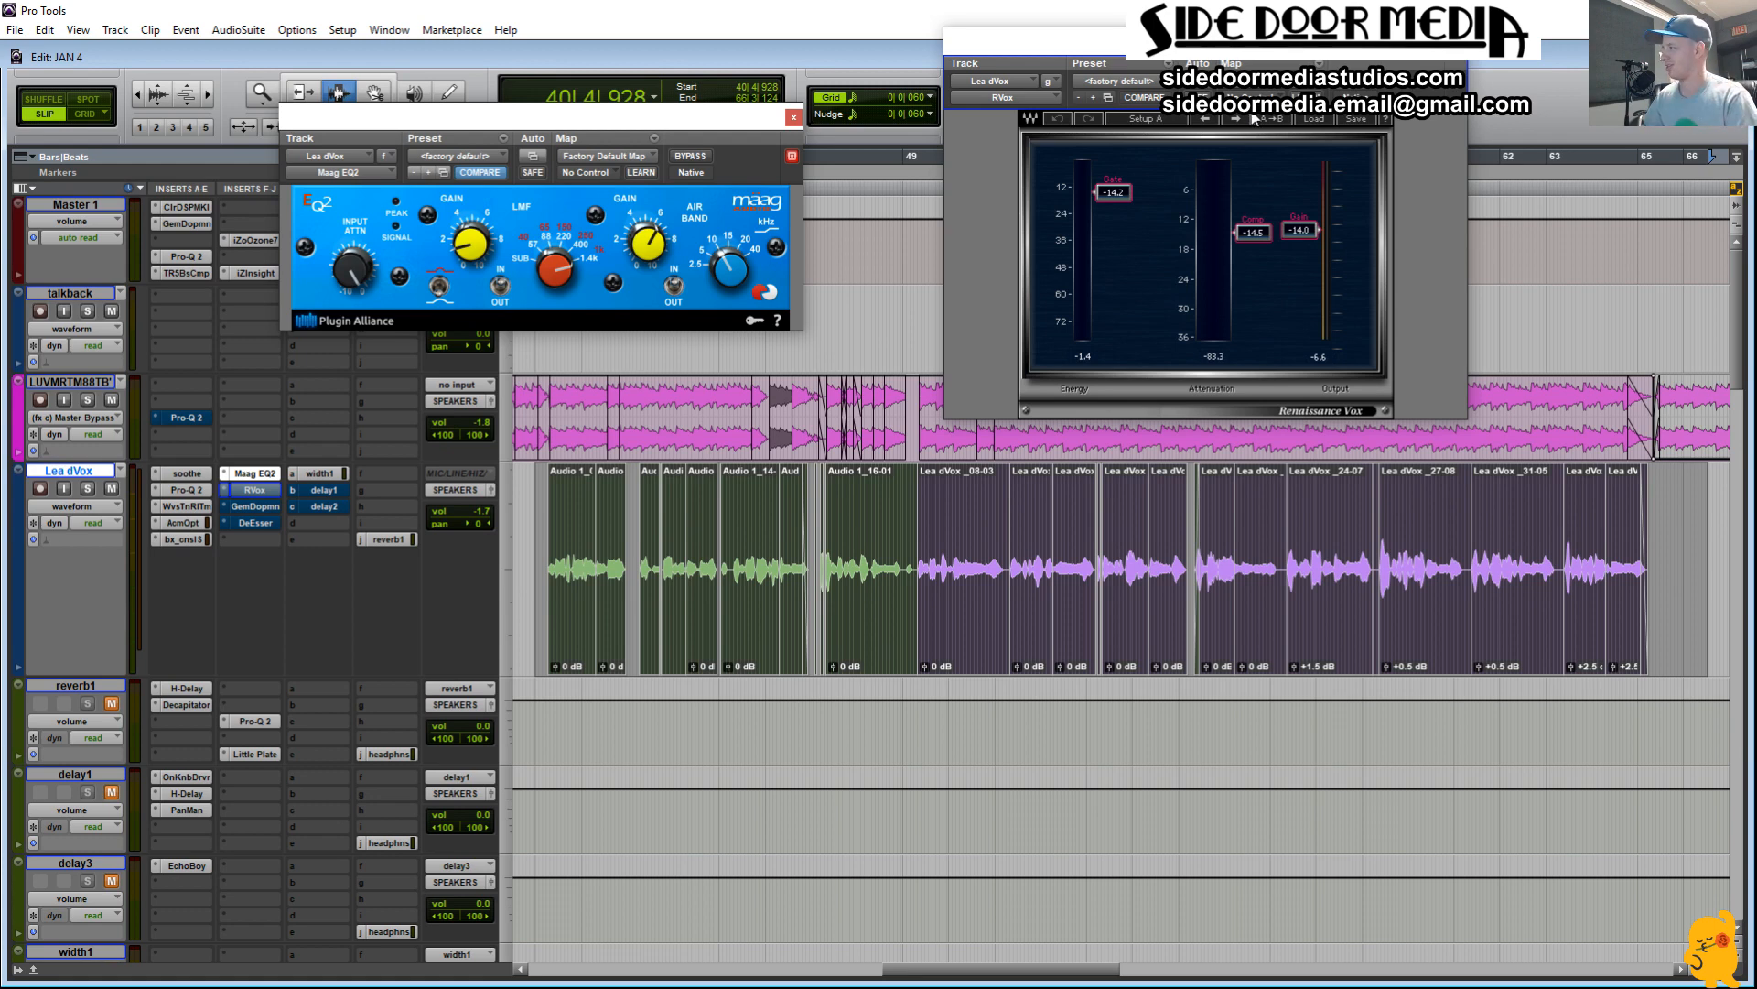
key(space)
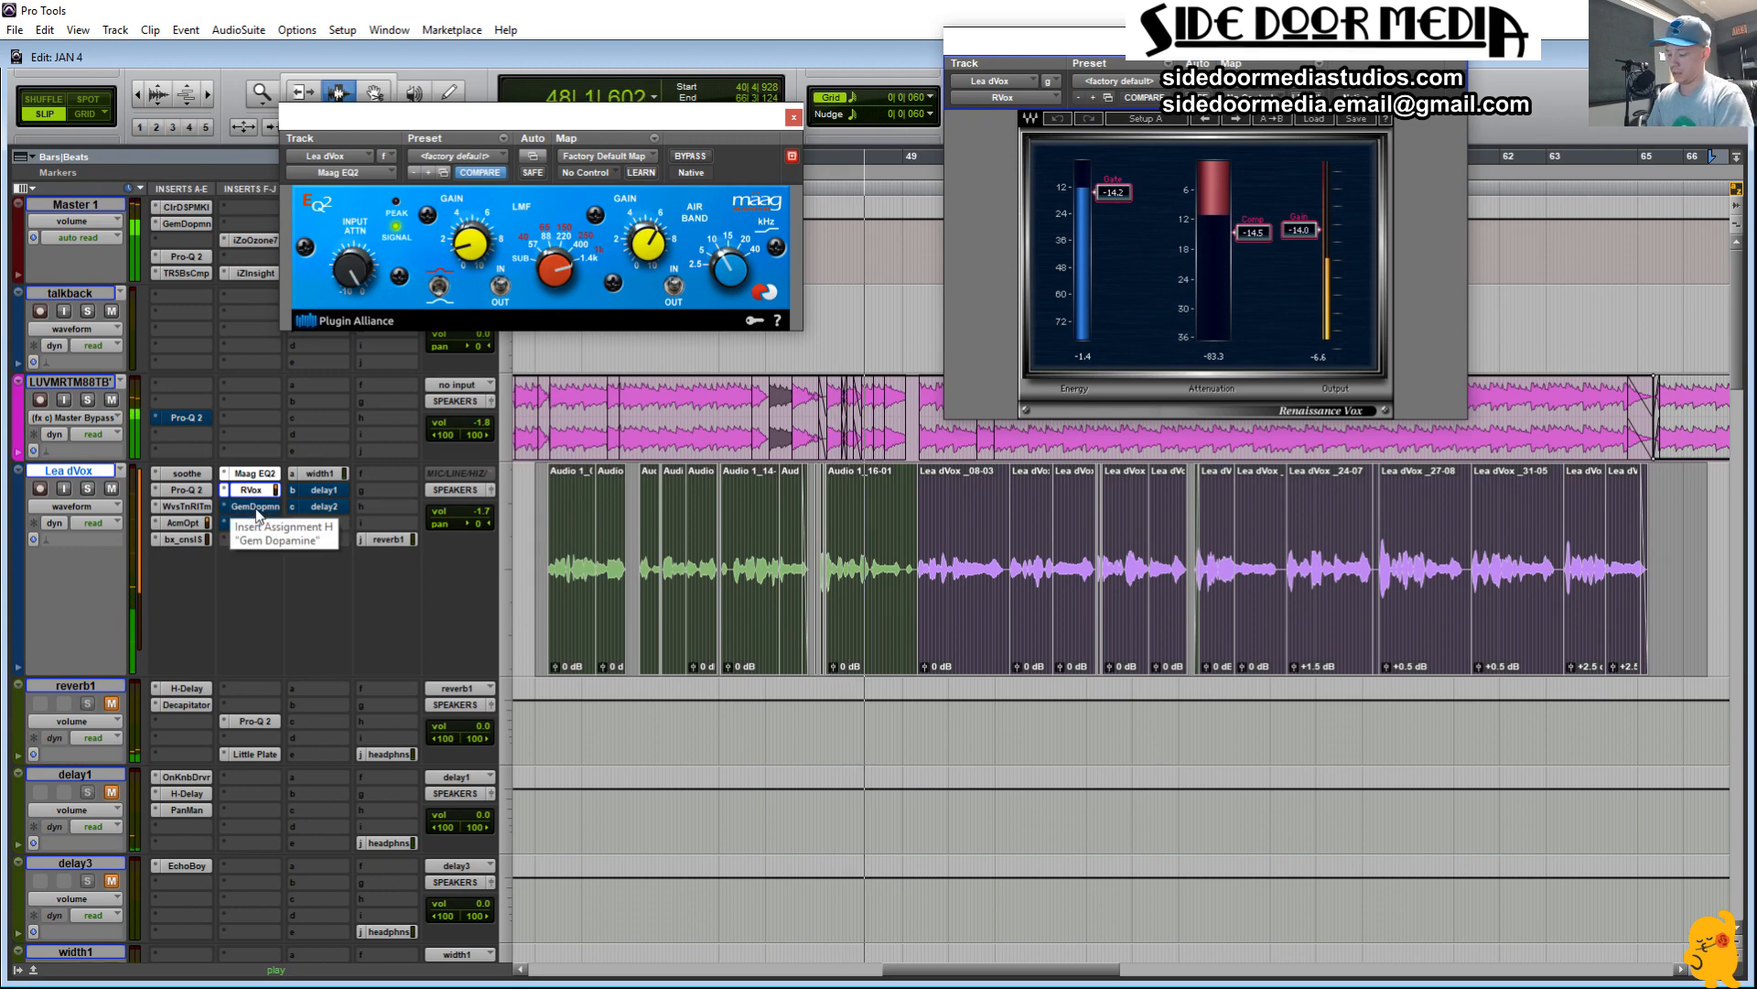
key(space)
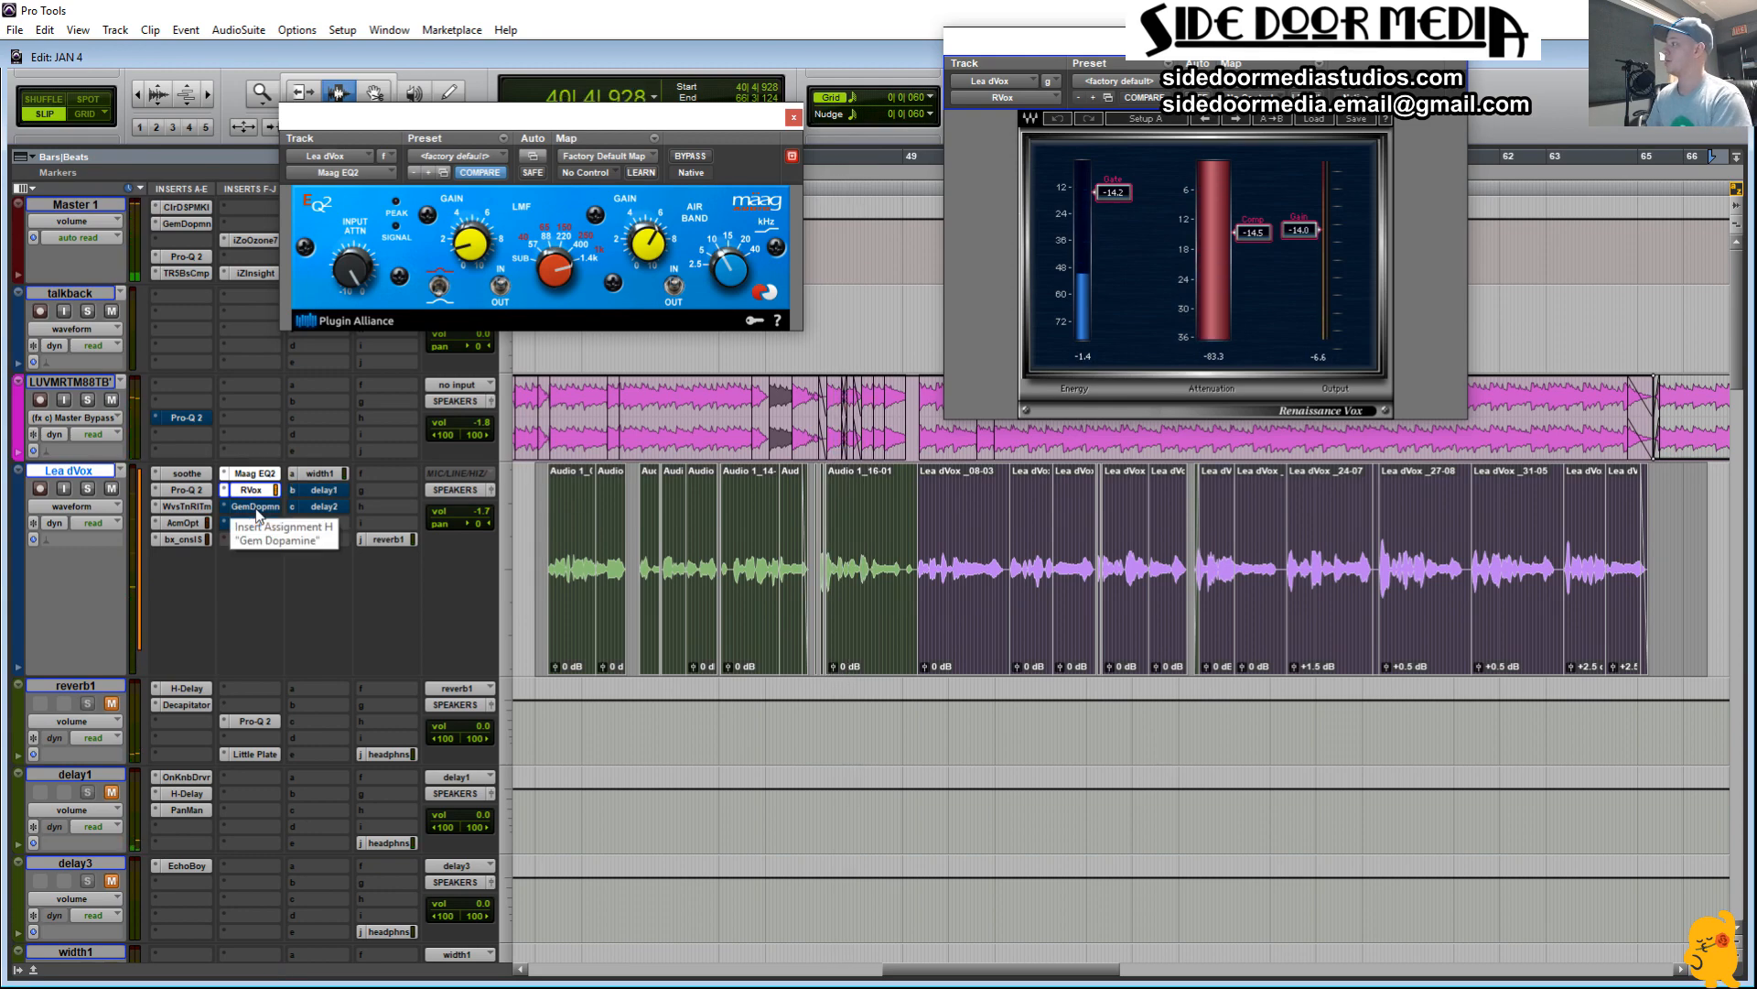
Step: Open Gem Dopamine on the Lea dVox track, play the vocal and take the plugin out of bypass, then stop
click(256, 508)
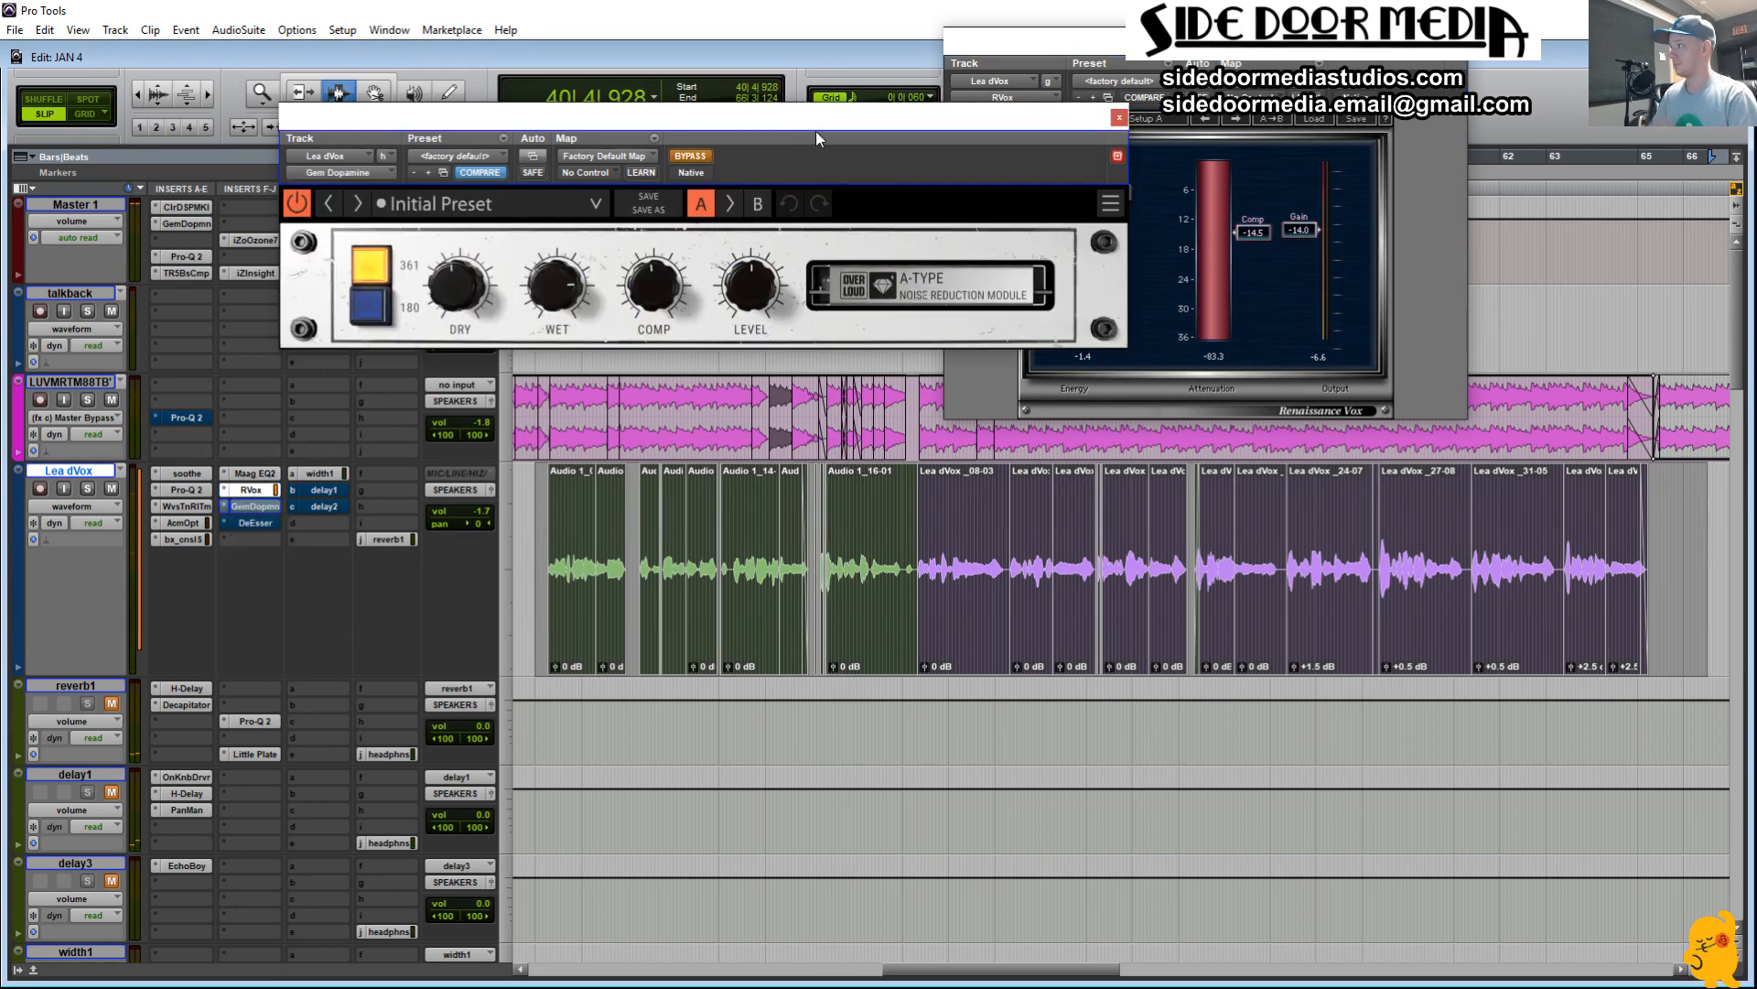
drag(817, 135, 596, 108)
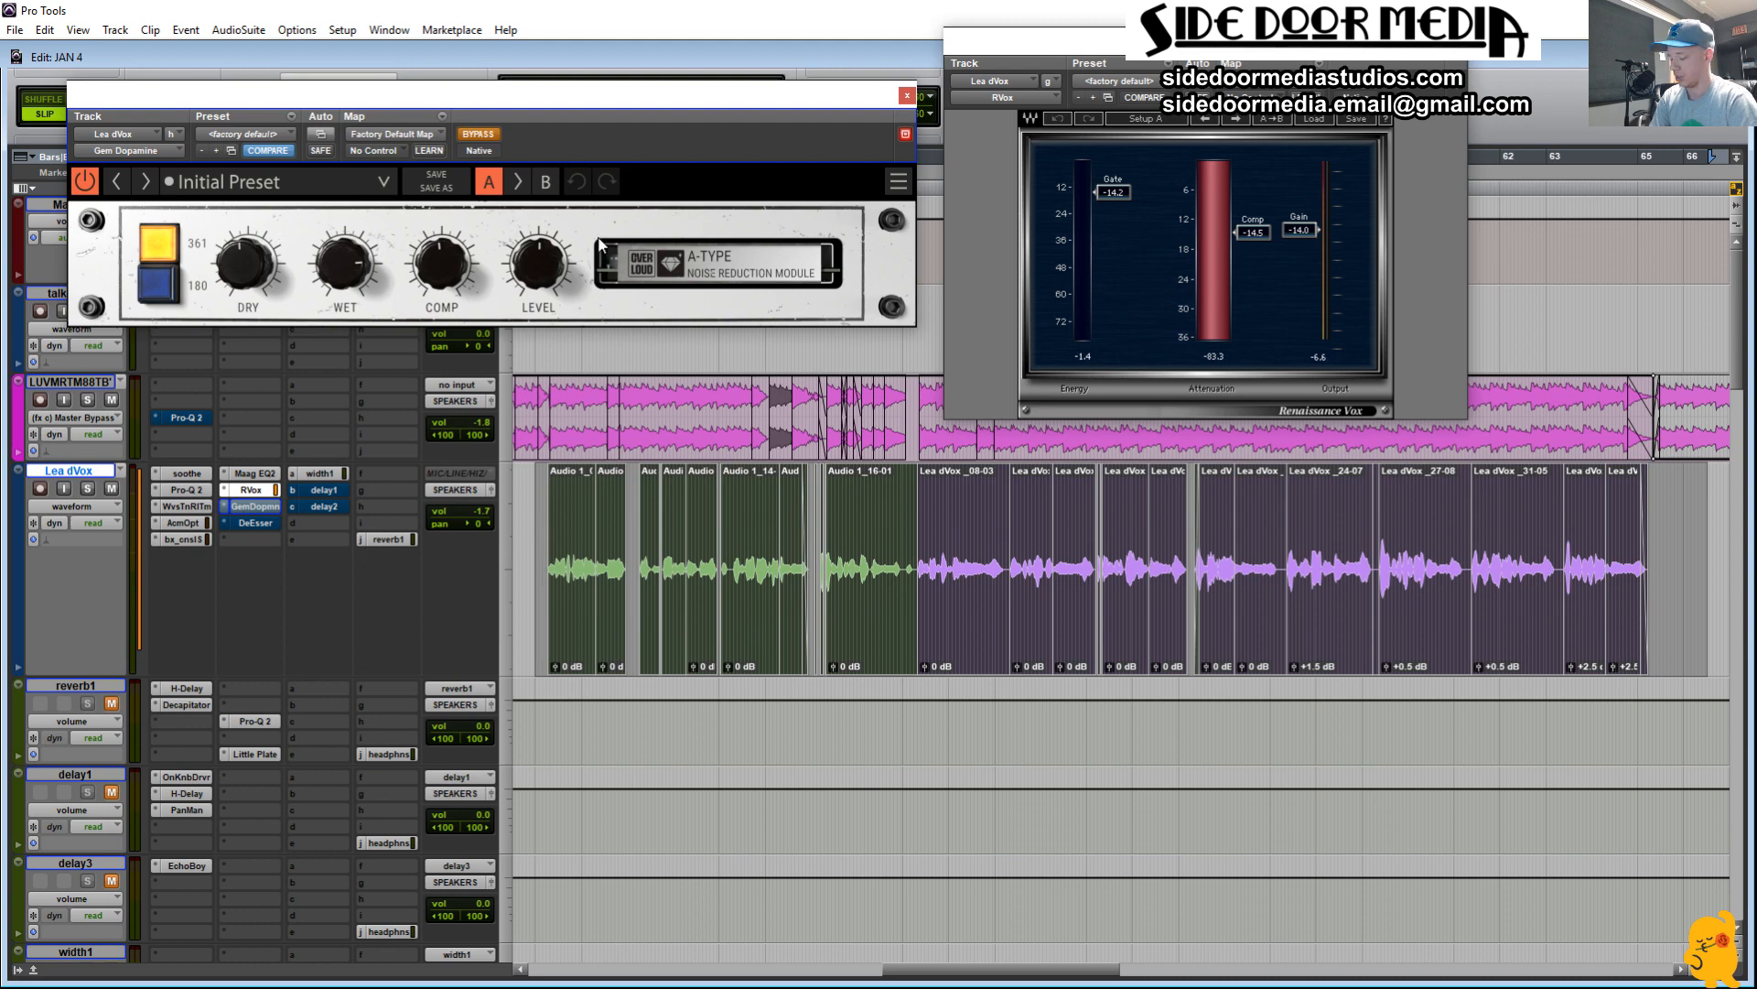
key(space)
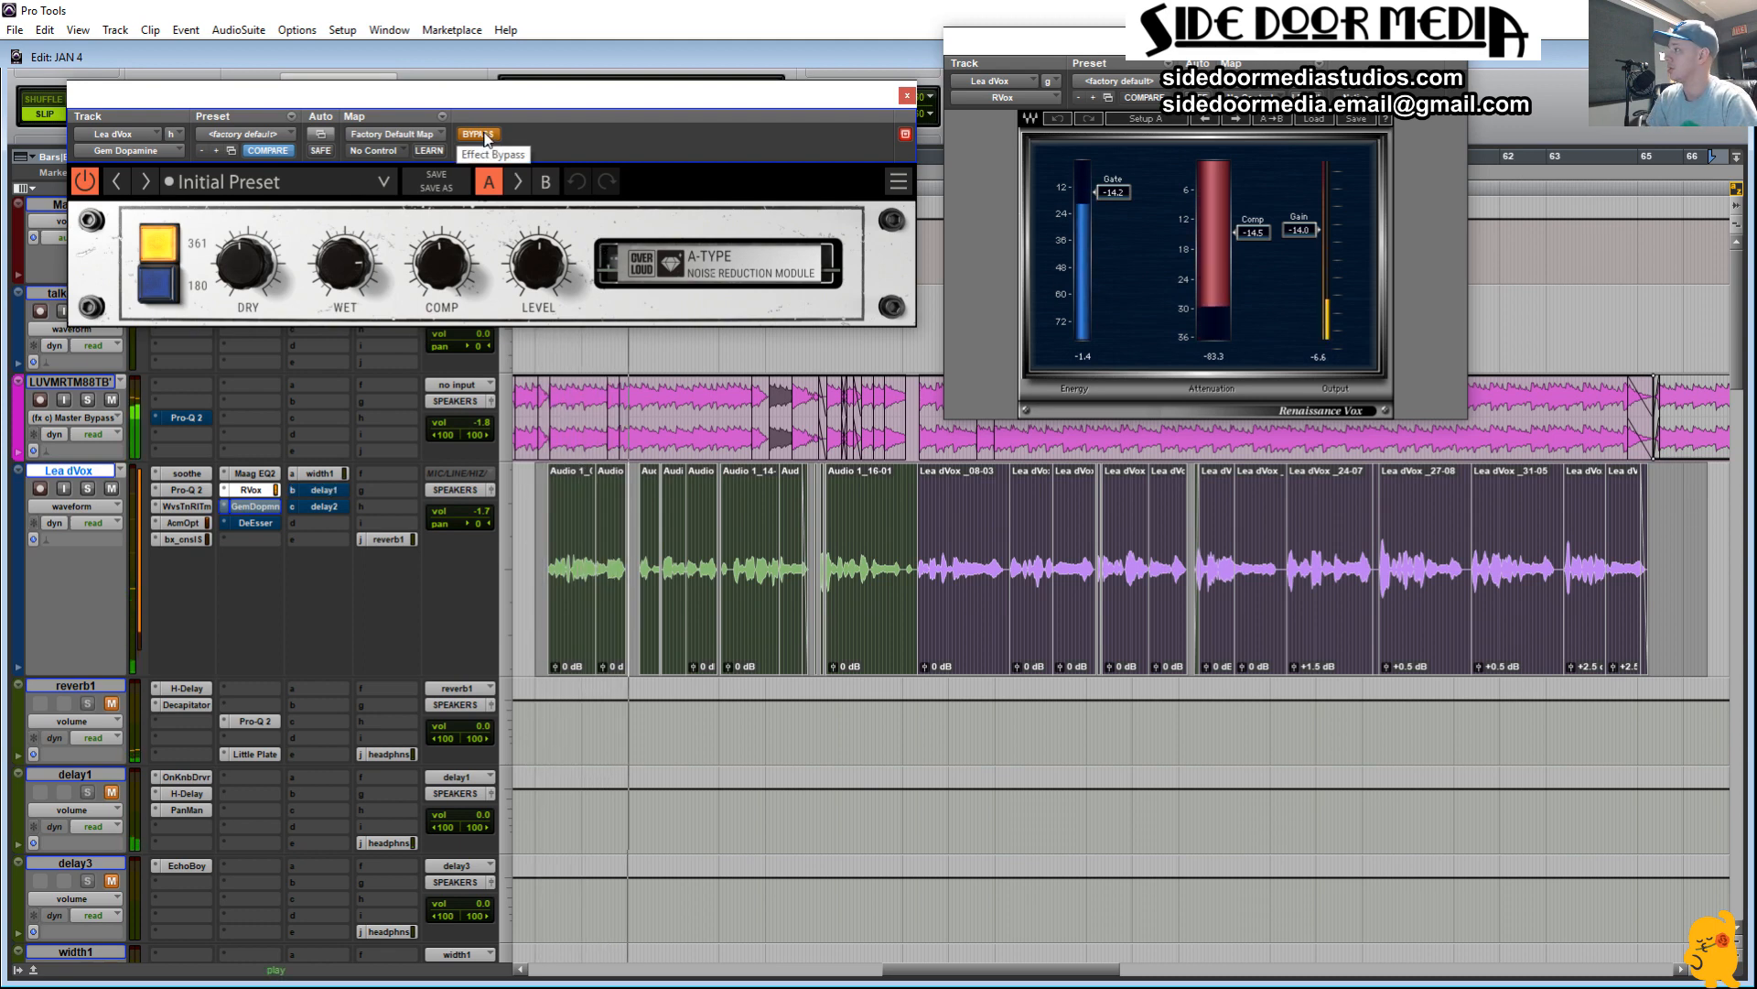
click(485, 137)
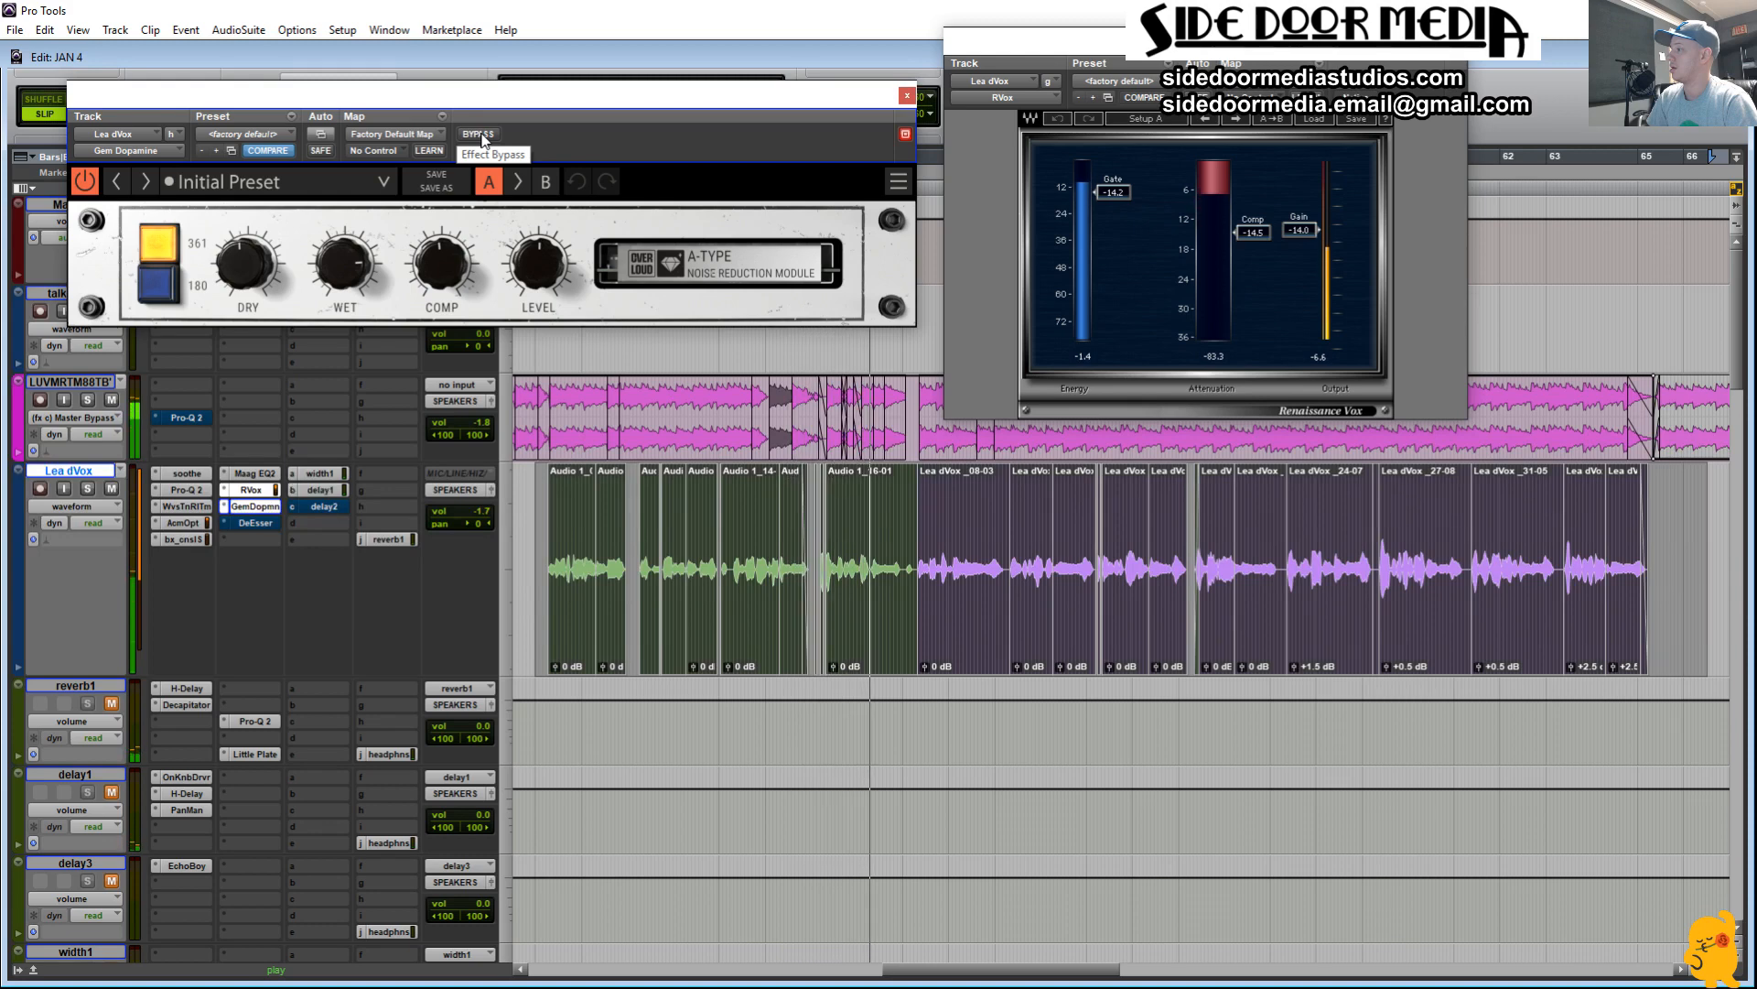
key(space)
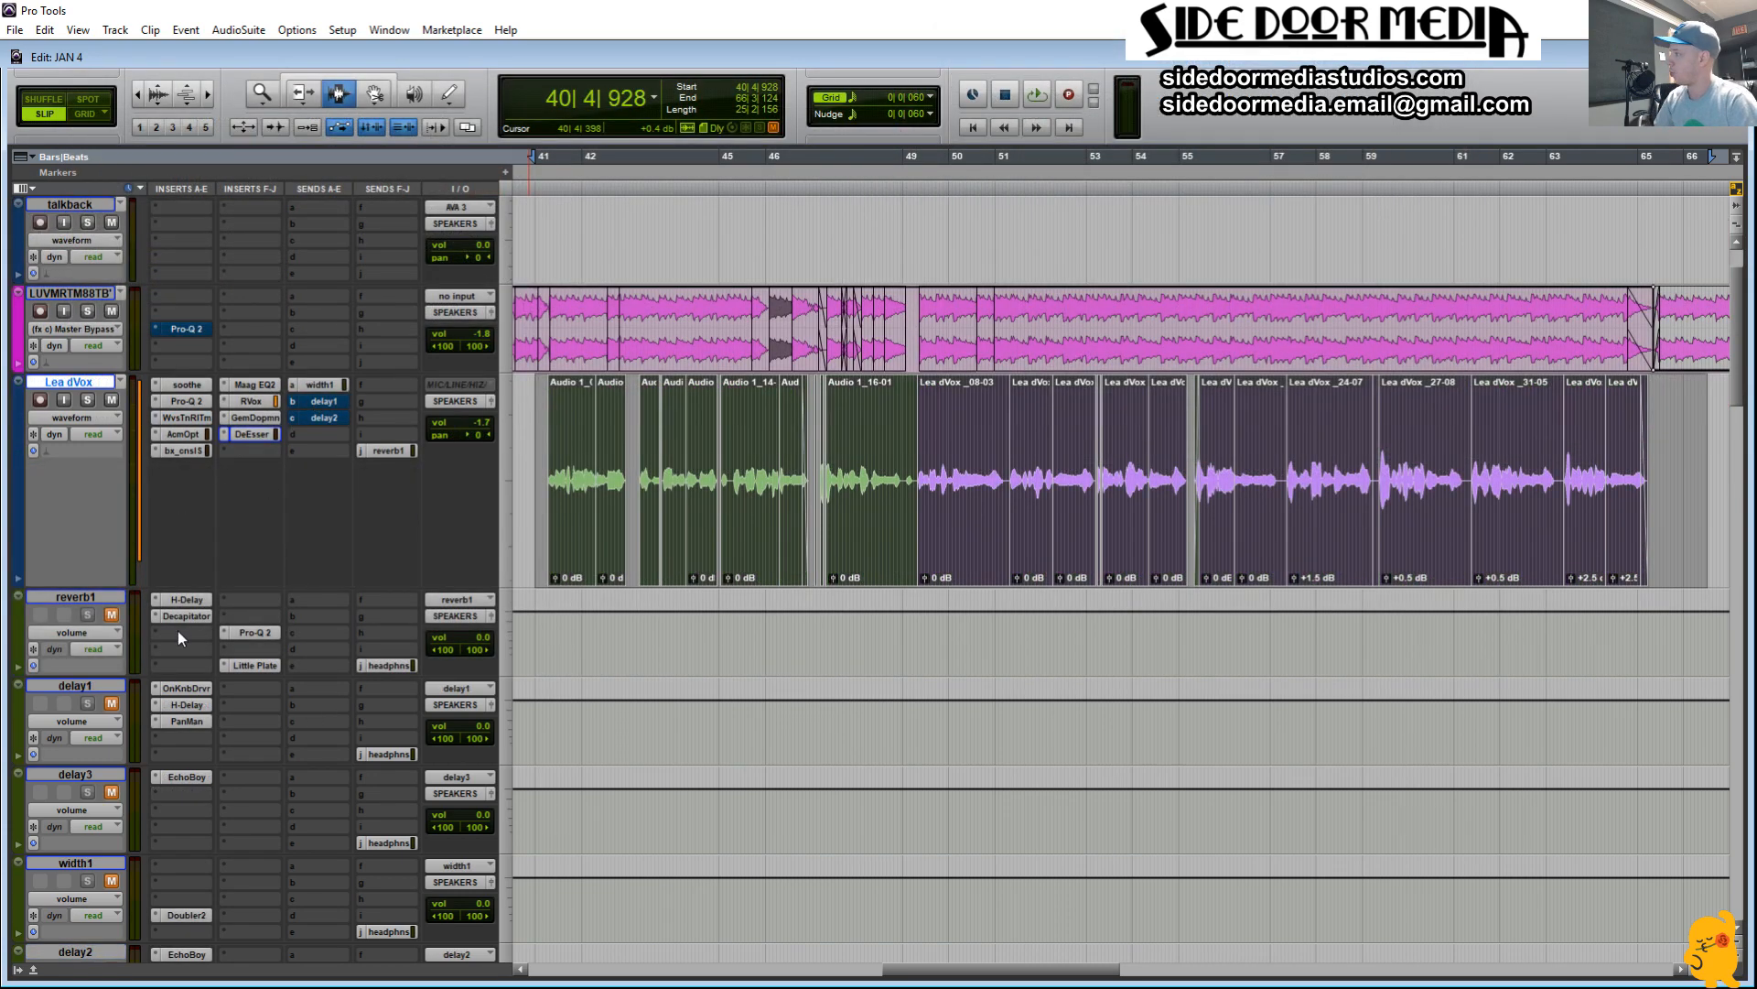
Step: Review Doubler2 on the width1 track, and OneKnob Driver, H-Delay and PanMan on the delay1 track
click(183, 914)
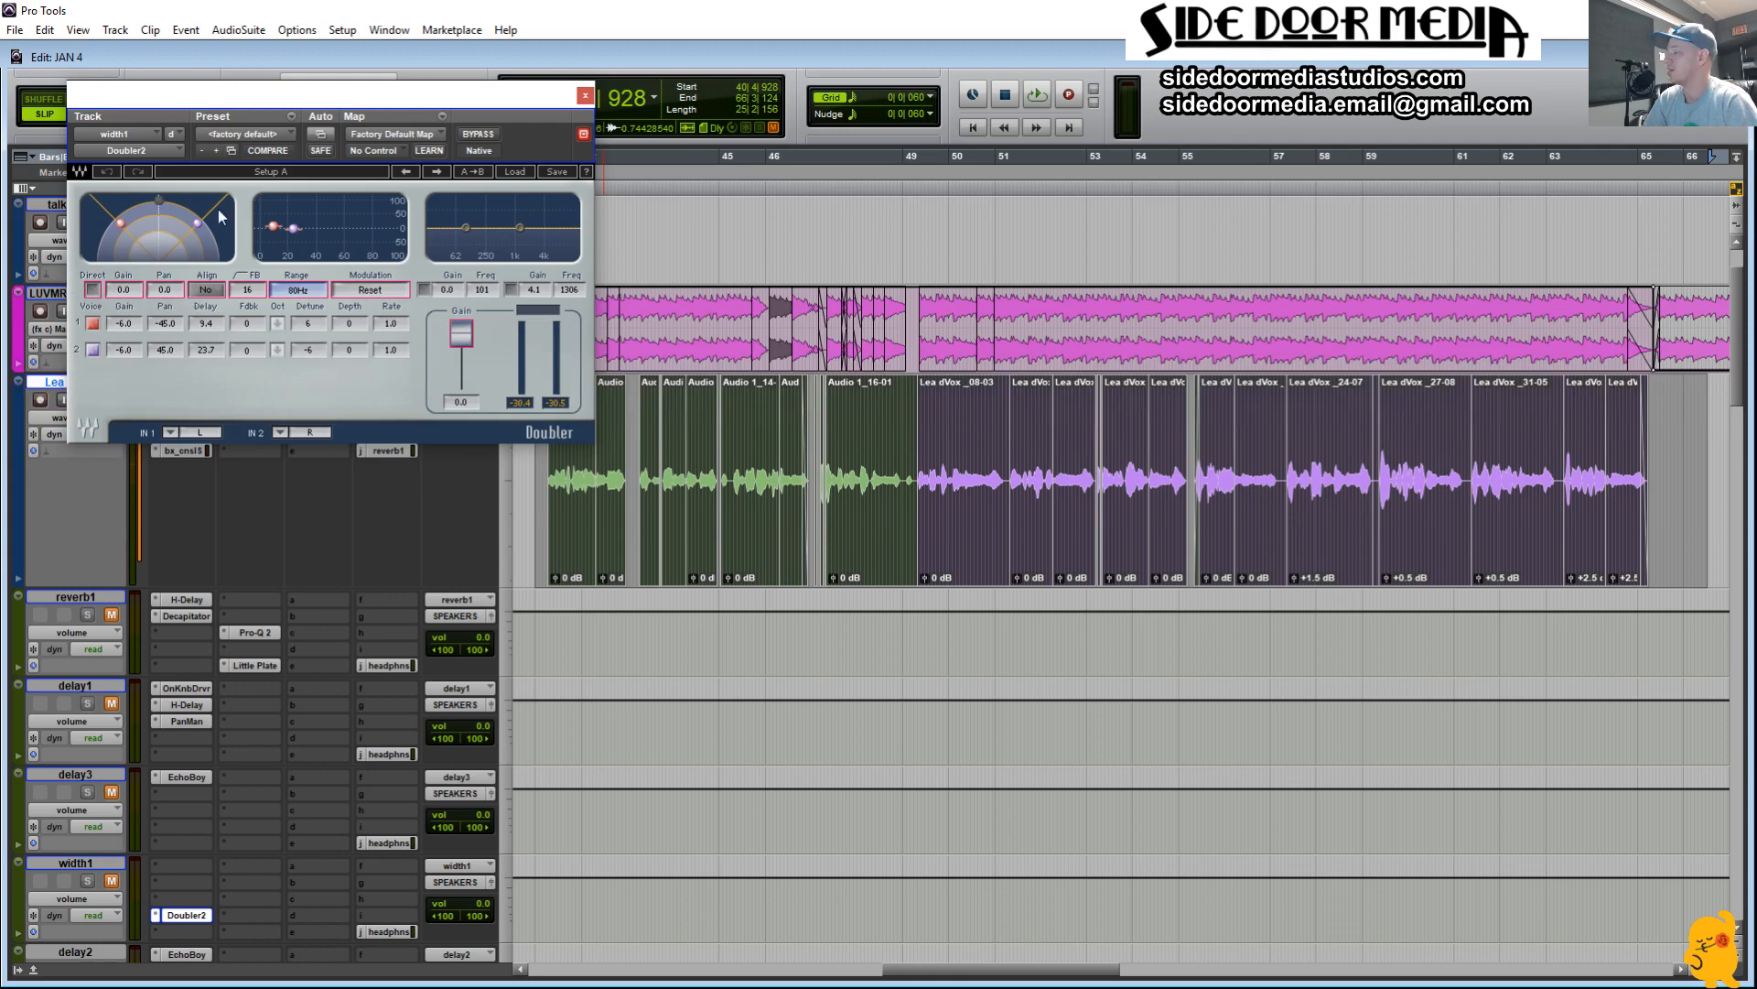
click(584, 95)
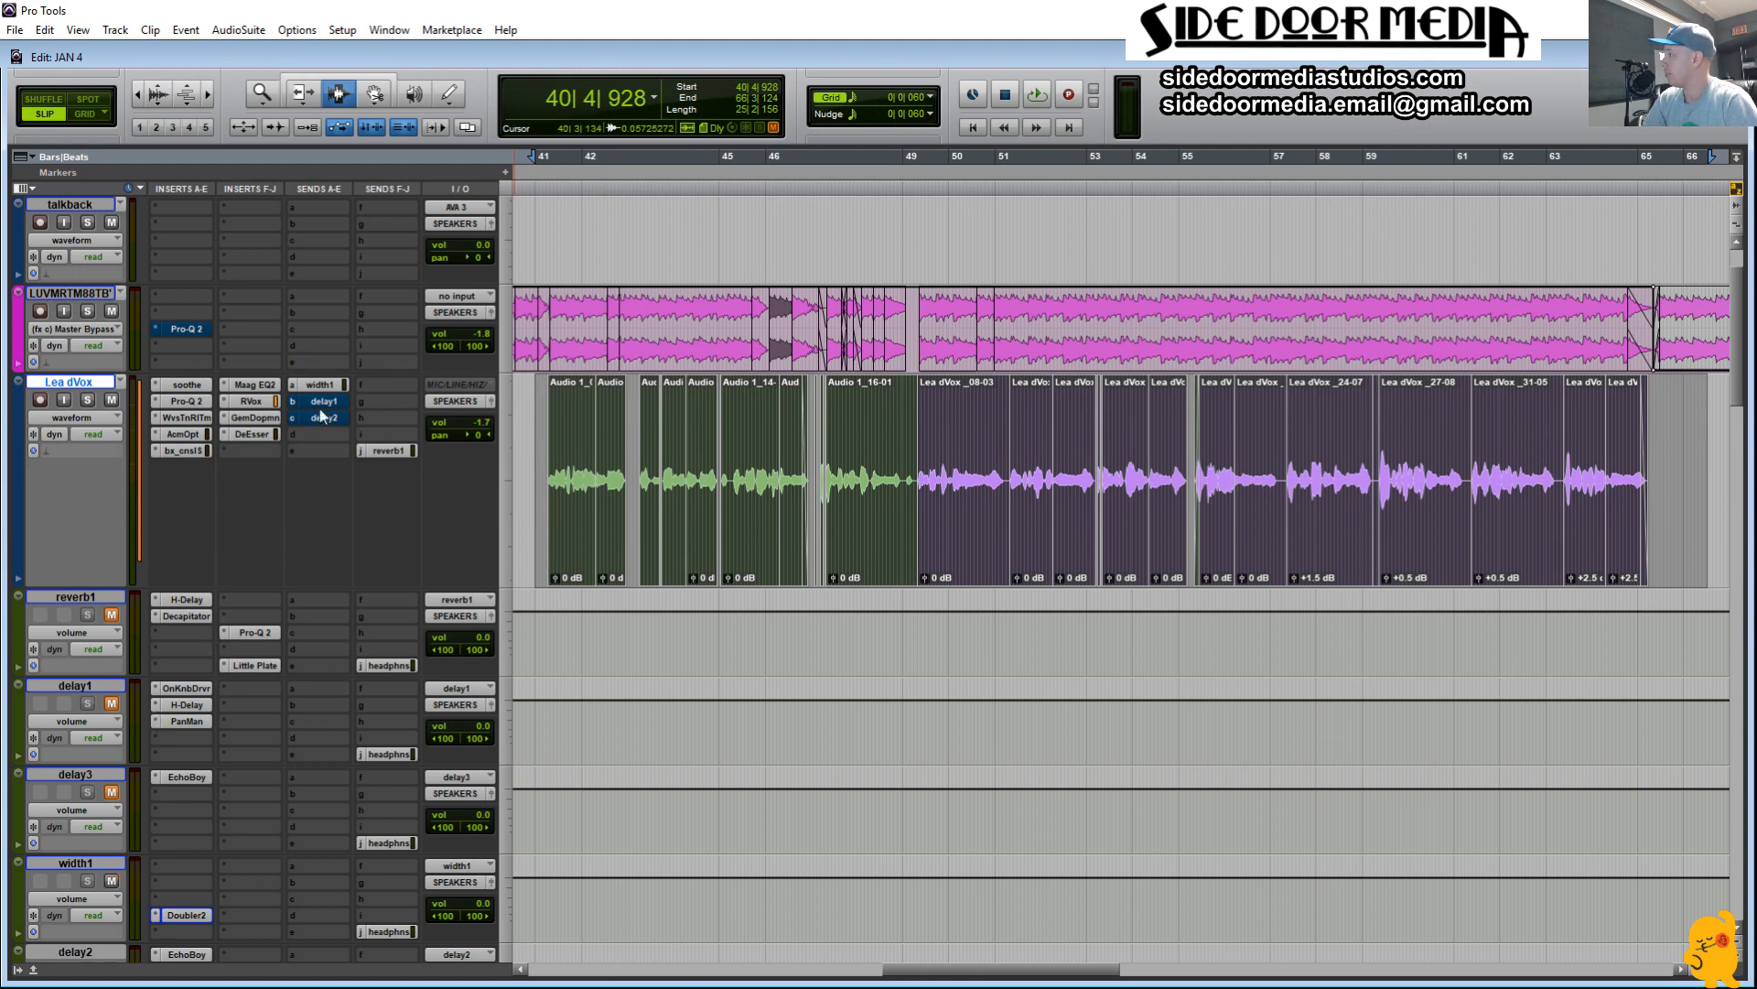
click(186, 688)
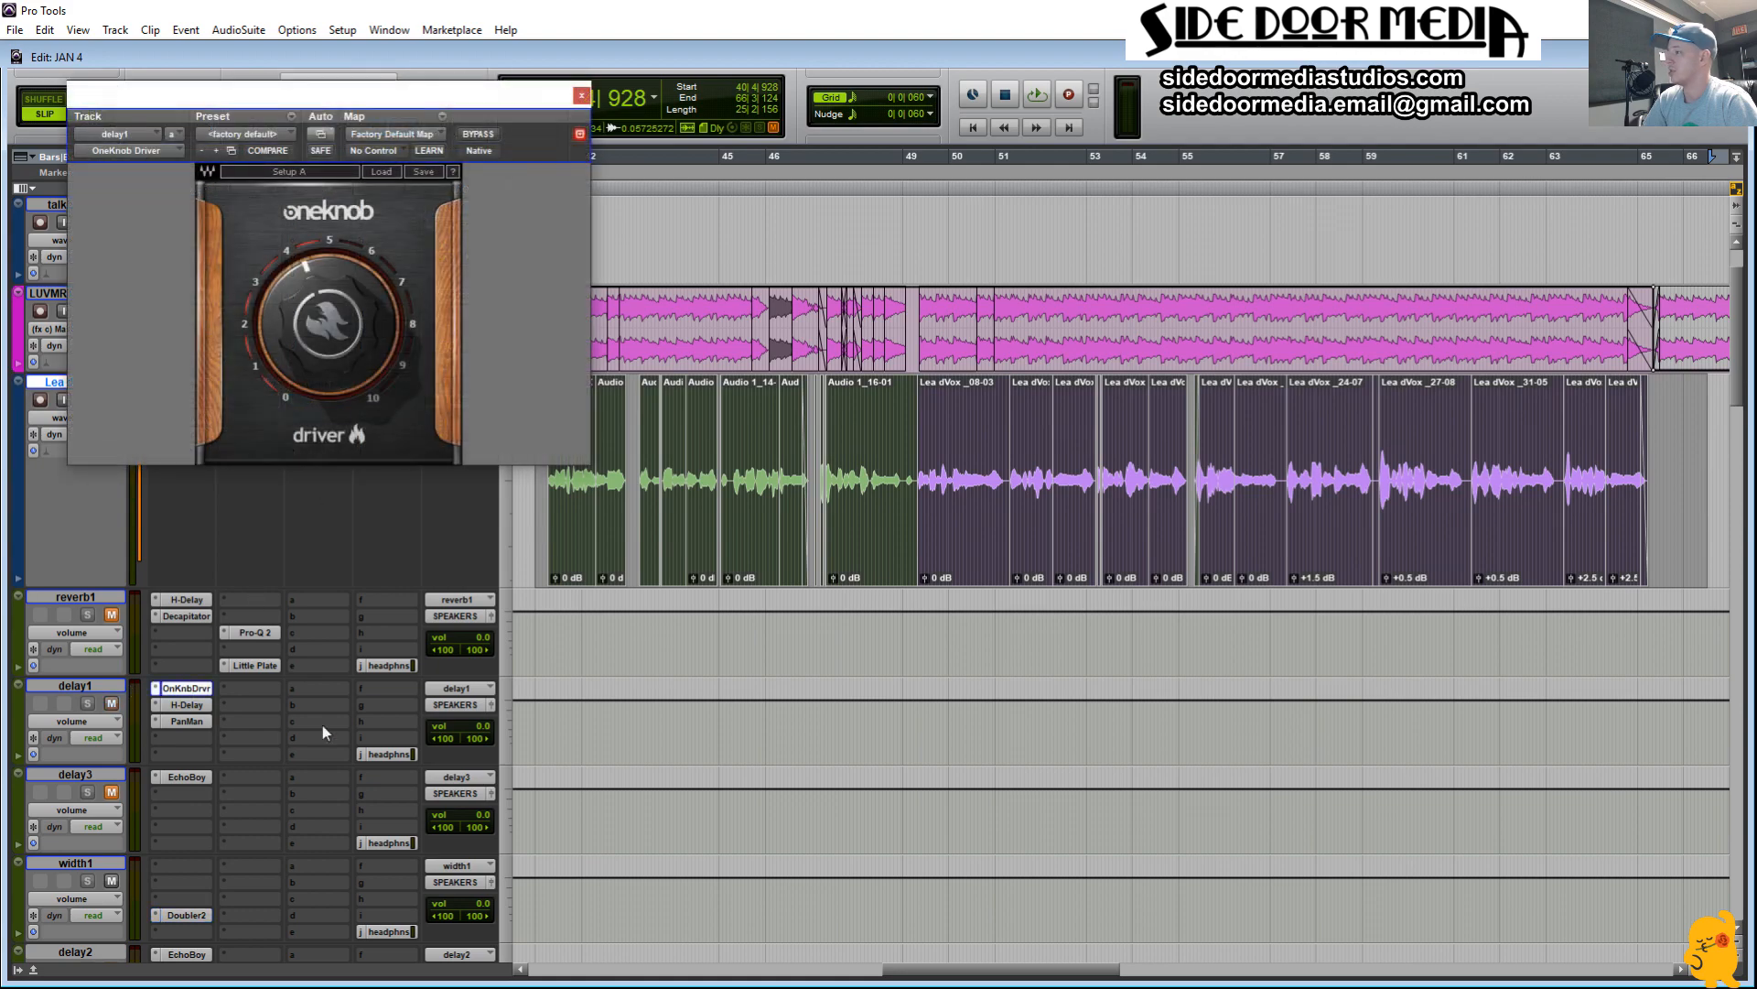
click(187, 705)
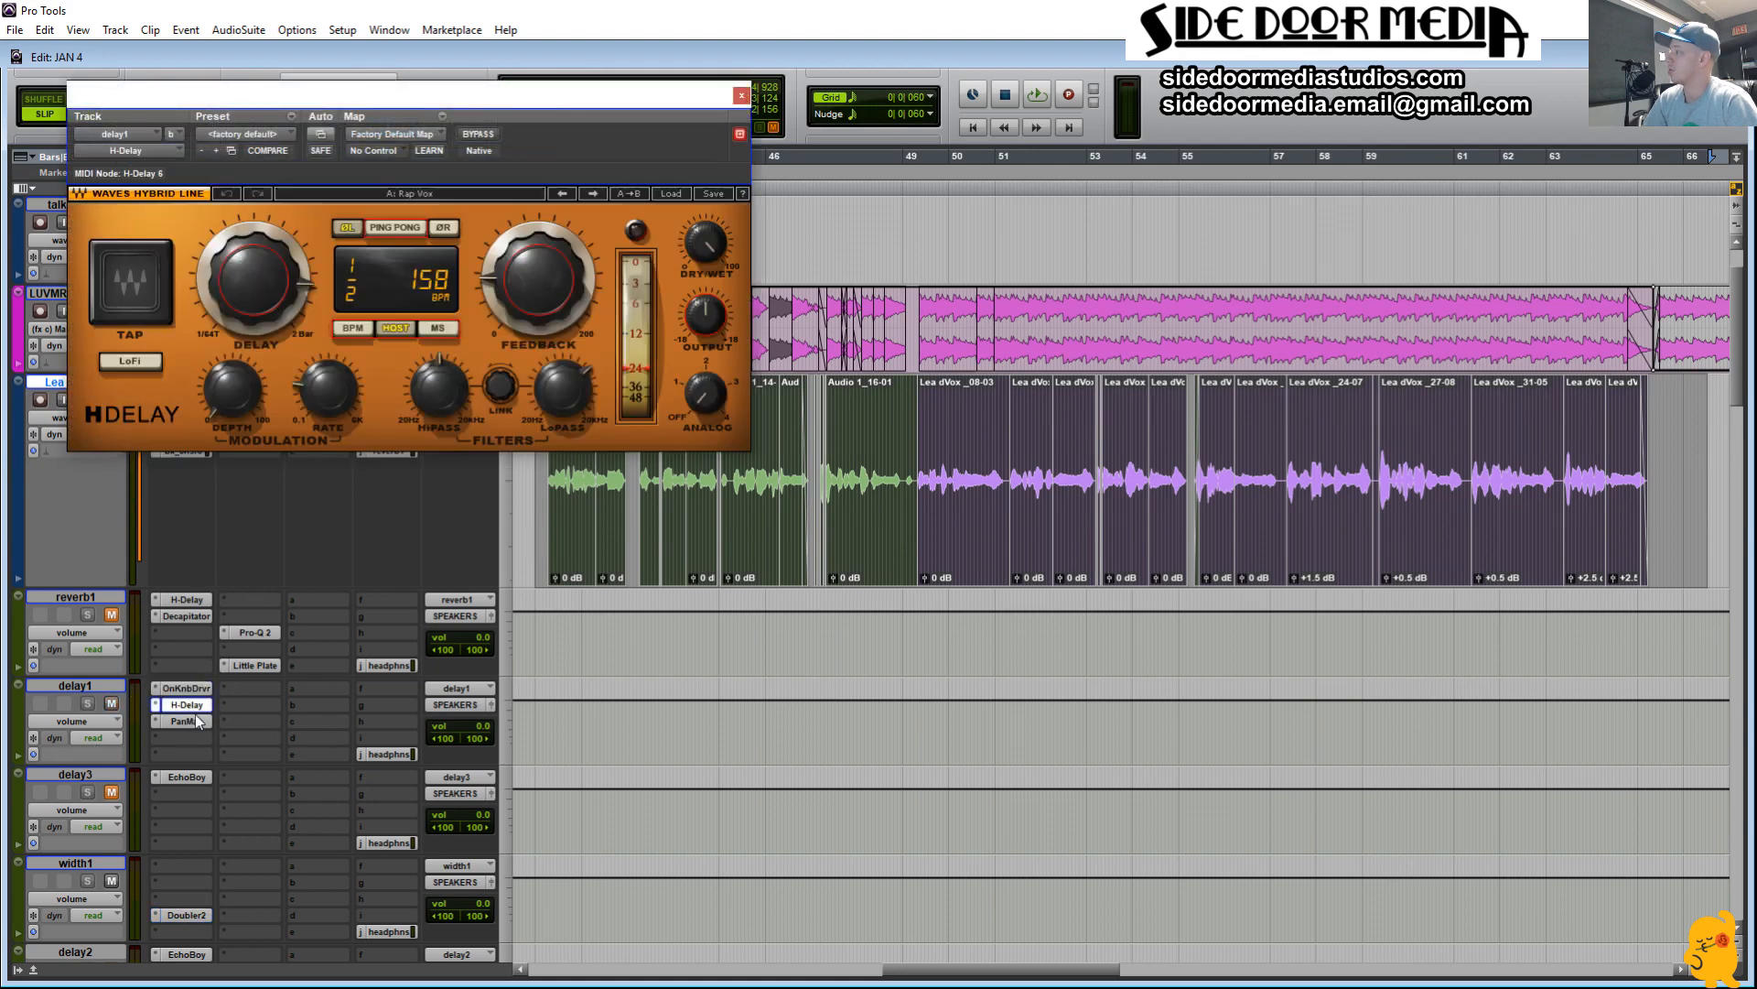
click(187, 721)
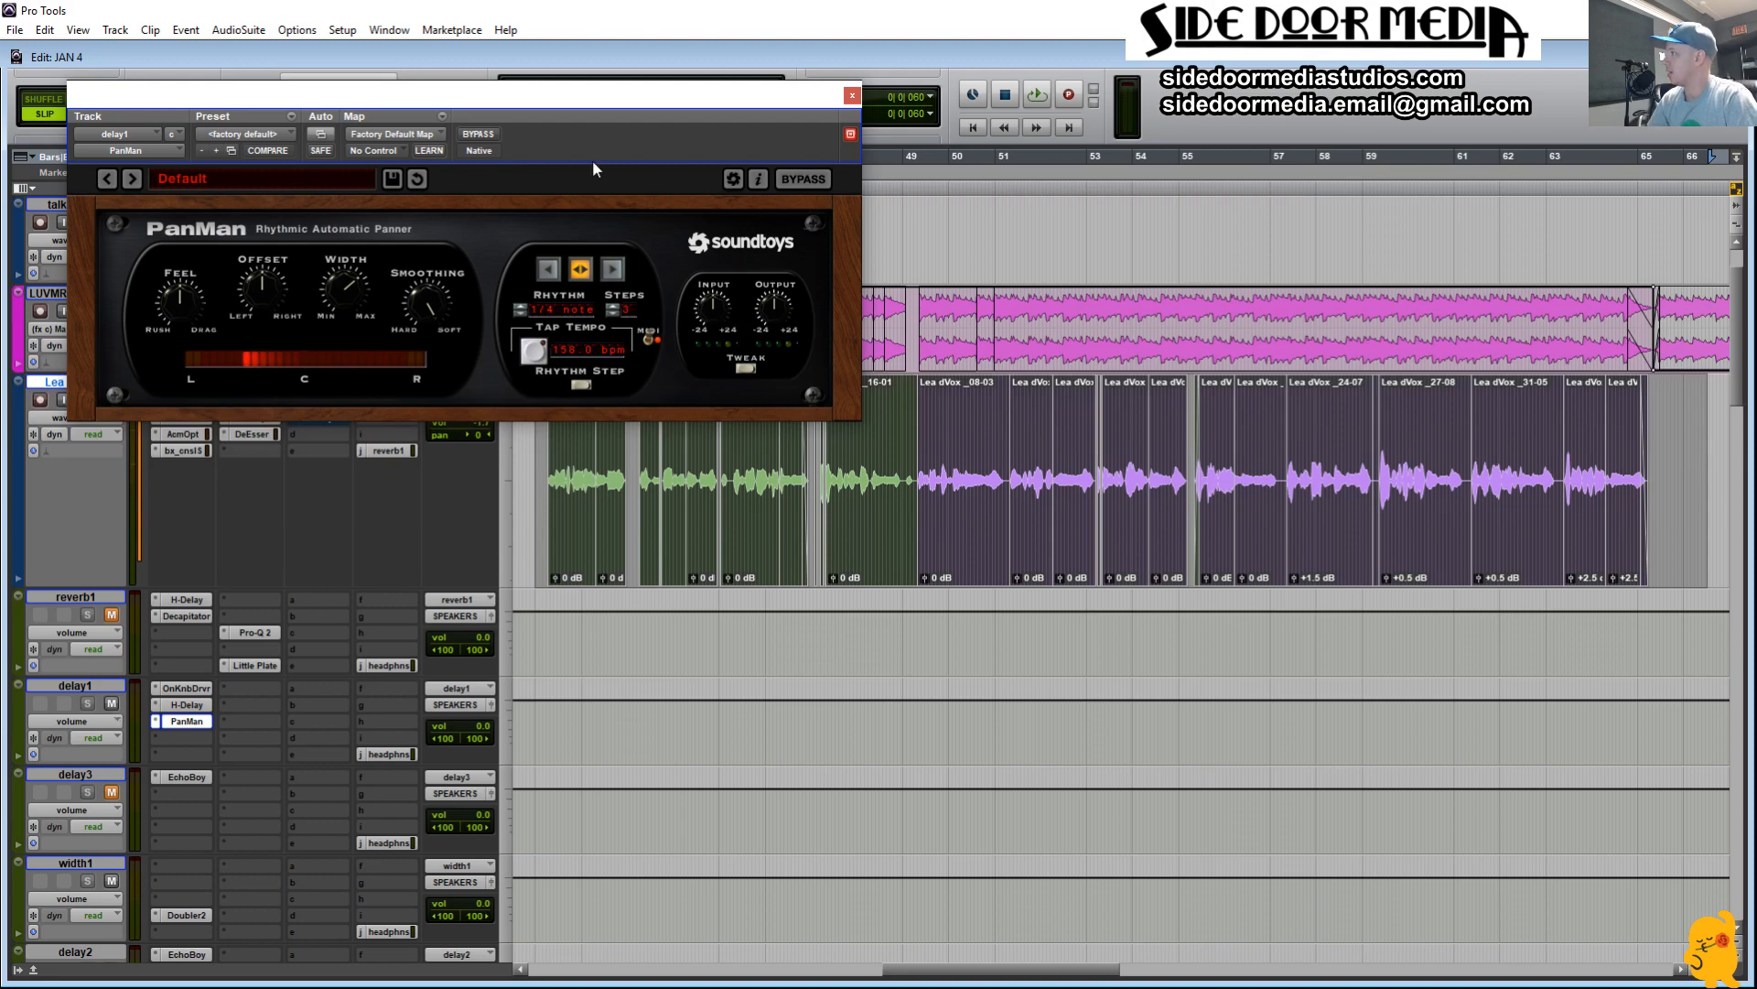
Step: Display the delay1 send's mute automation on the Lea dVox track, moving the PanMan window clear of it
drag(591, 107, 883, 66)
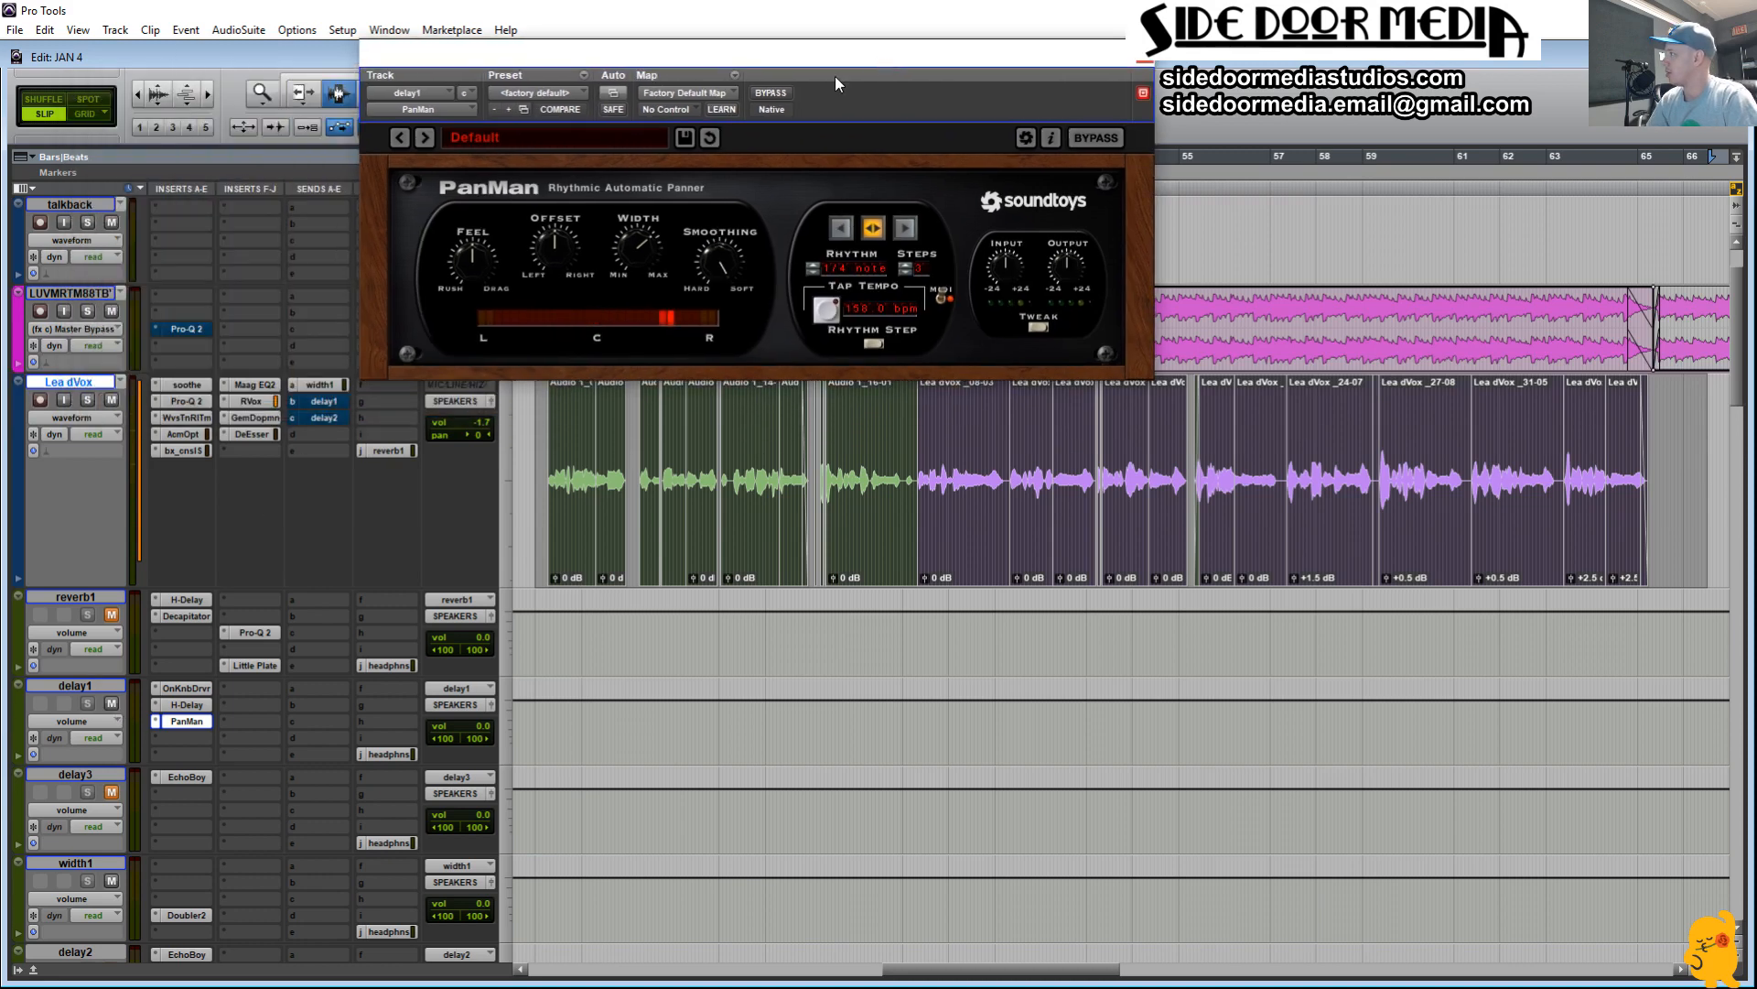
click(70, 419)
mouse_move(194, 580)
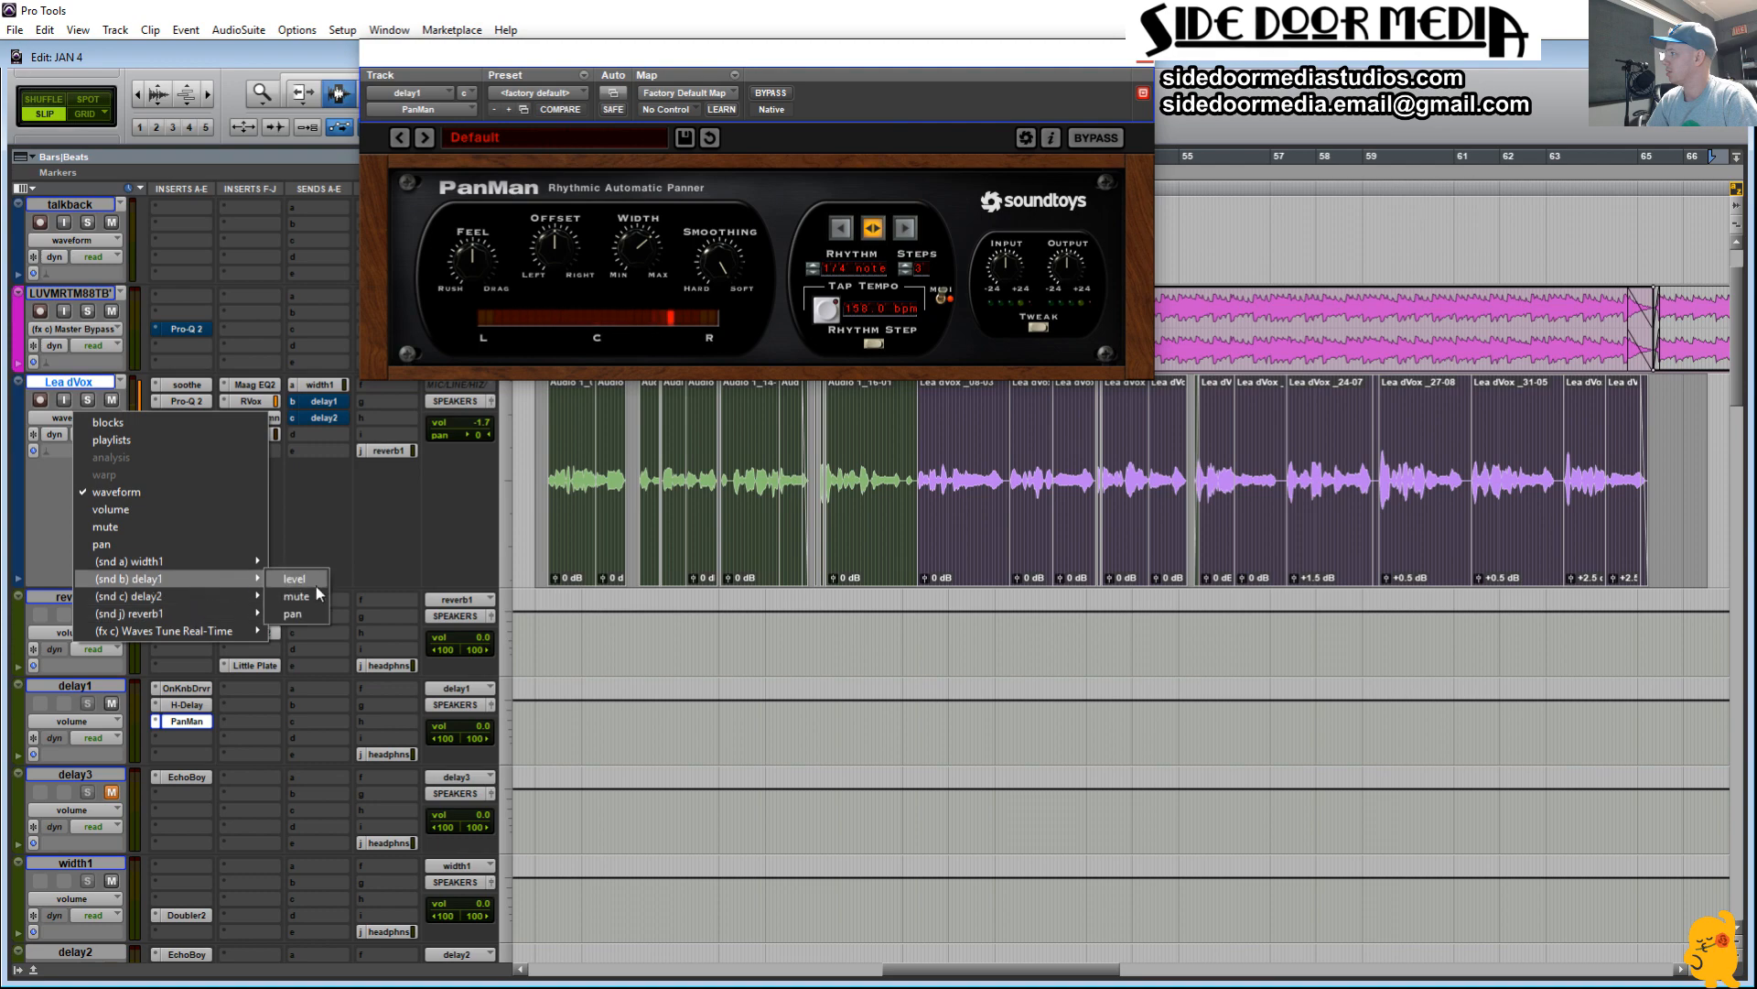
click(300, 595)
drag(850, 58, 603, 30)
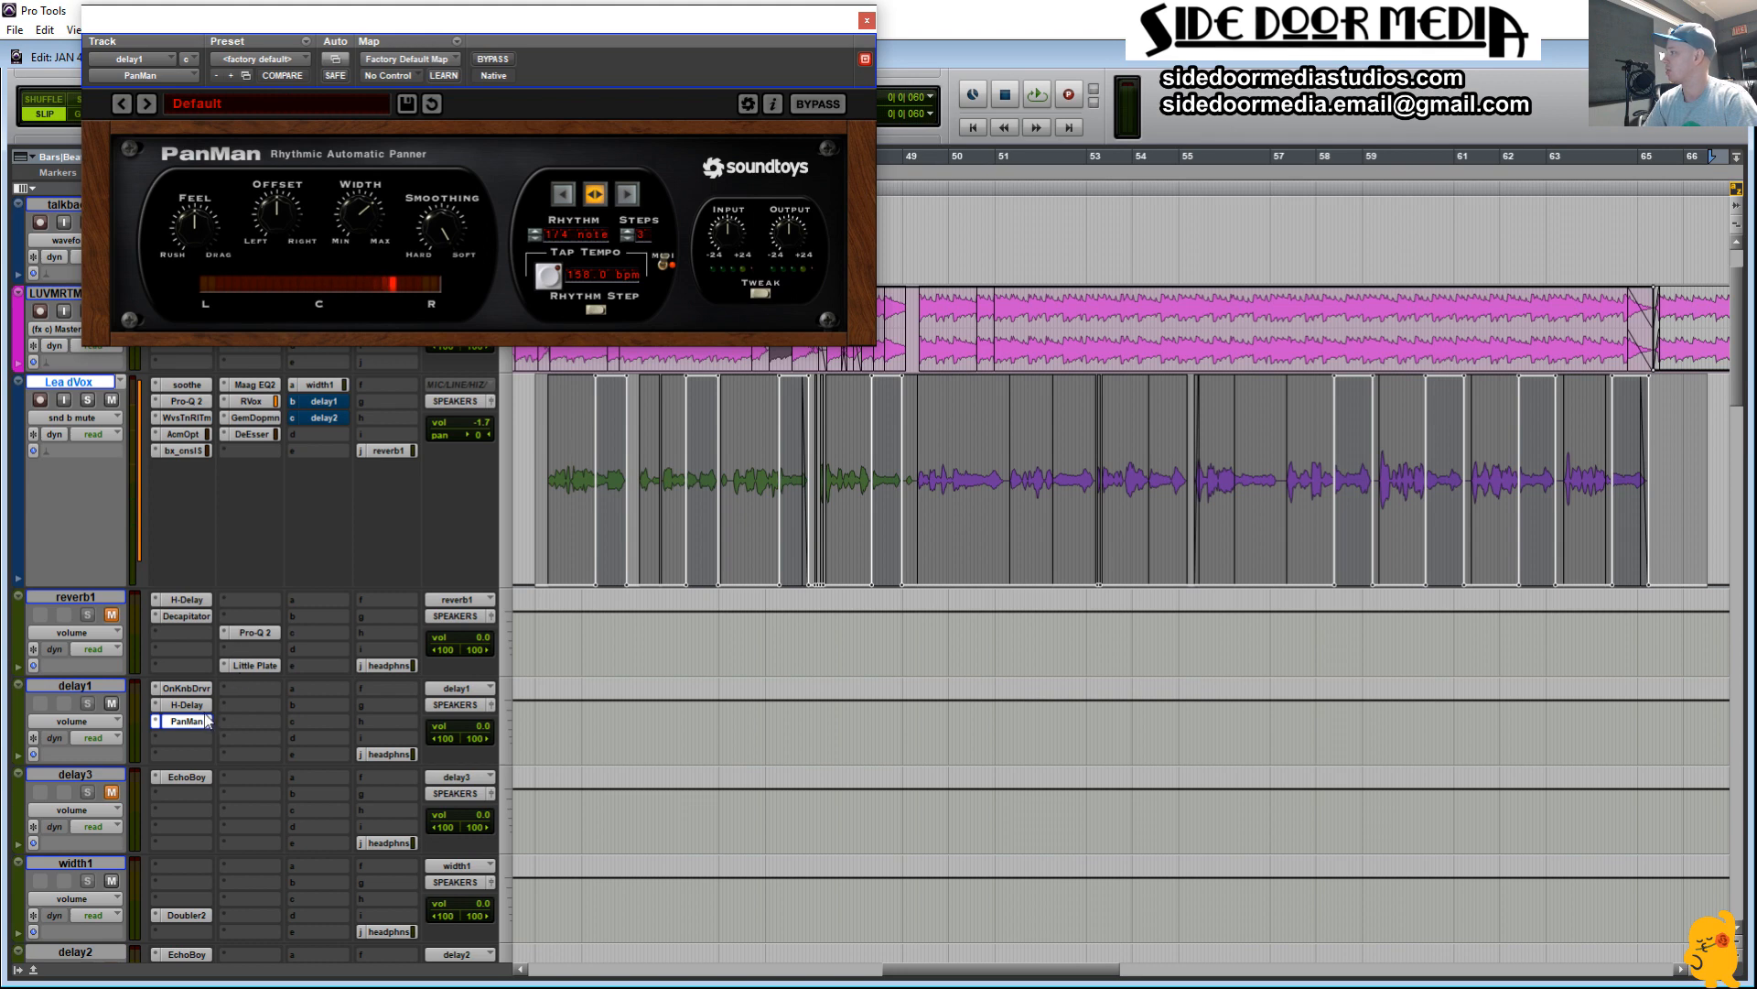
Step: Go through the delay1 track's H-Delay and OneKnob Driver settings again, ending on PanMan
click(186, 704)
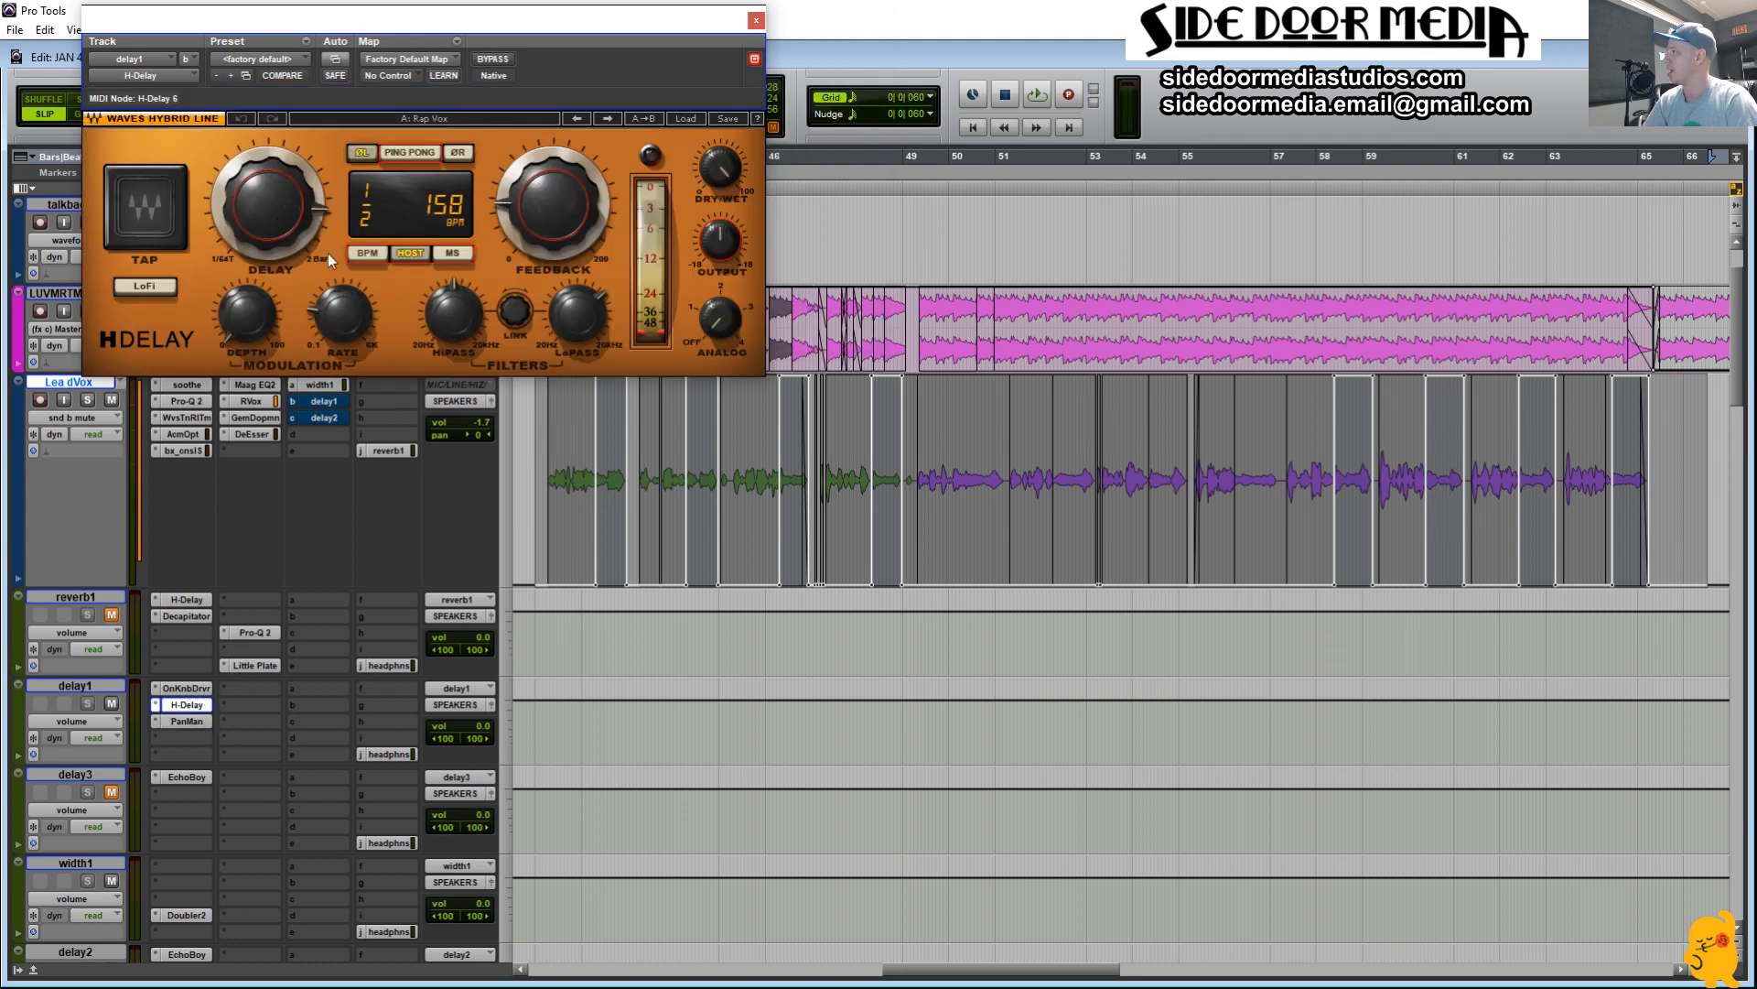
click(187, 689)
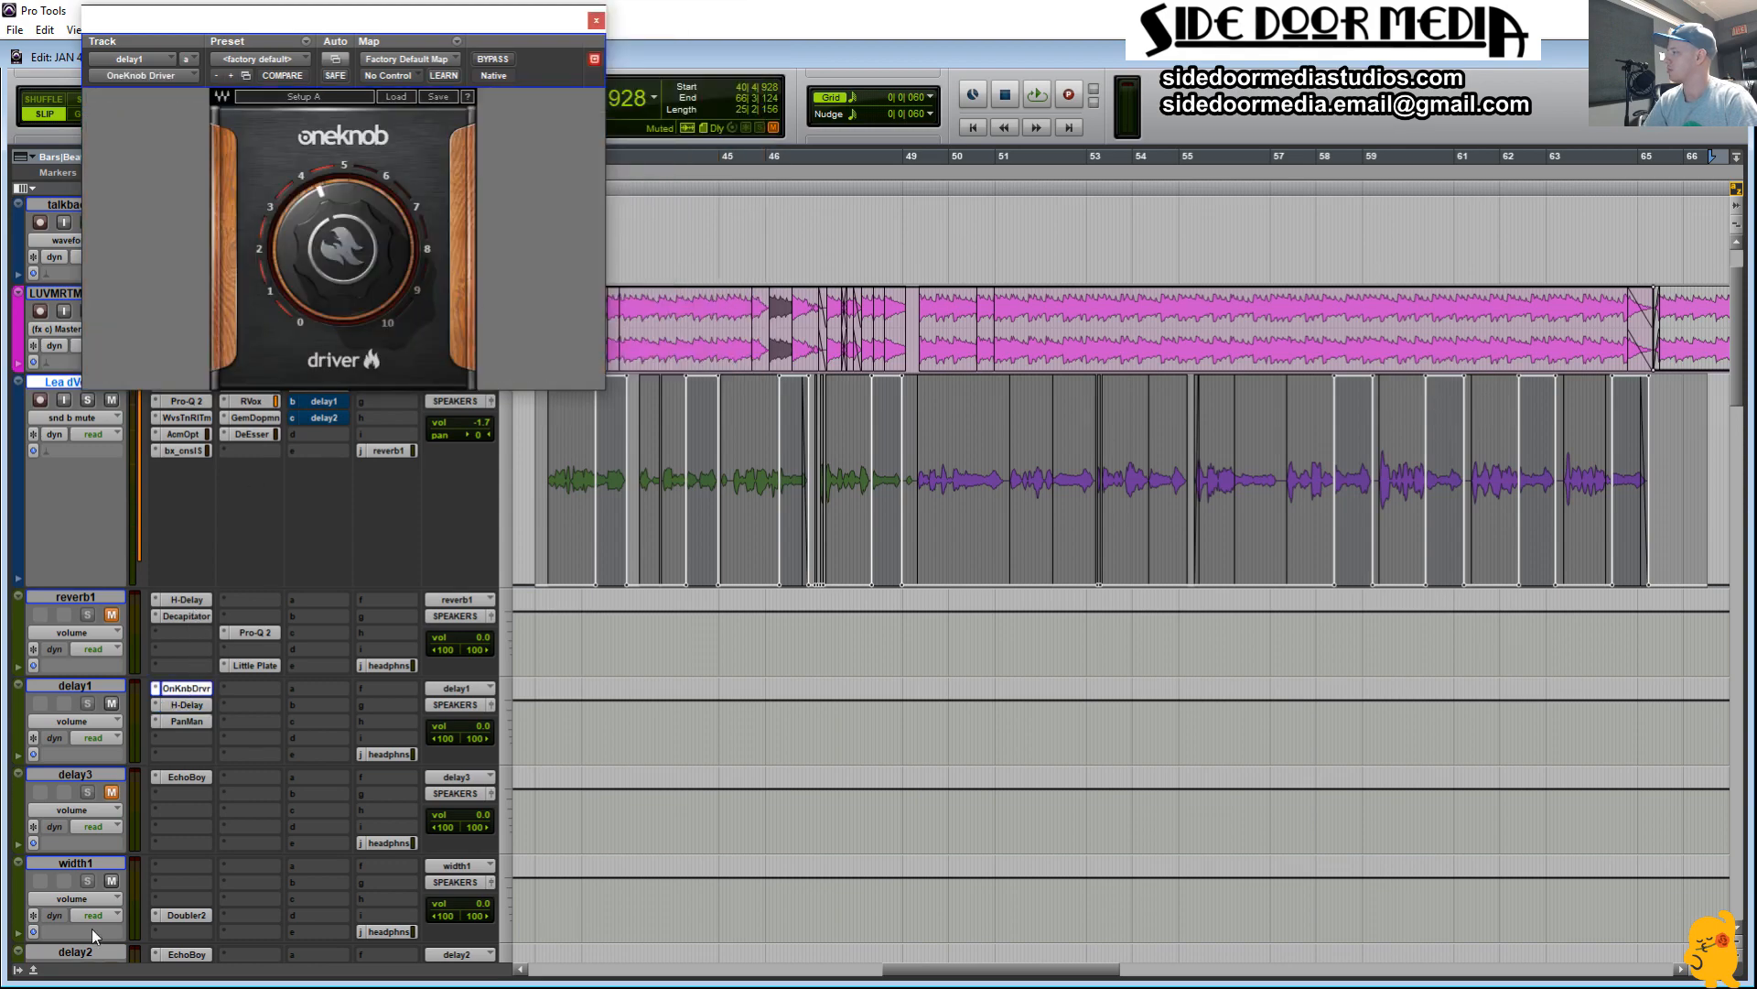
click(184, 725)
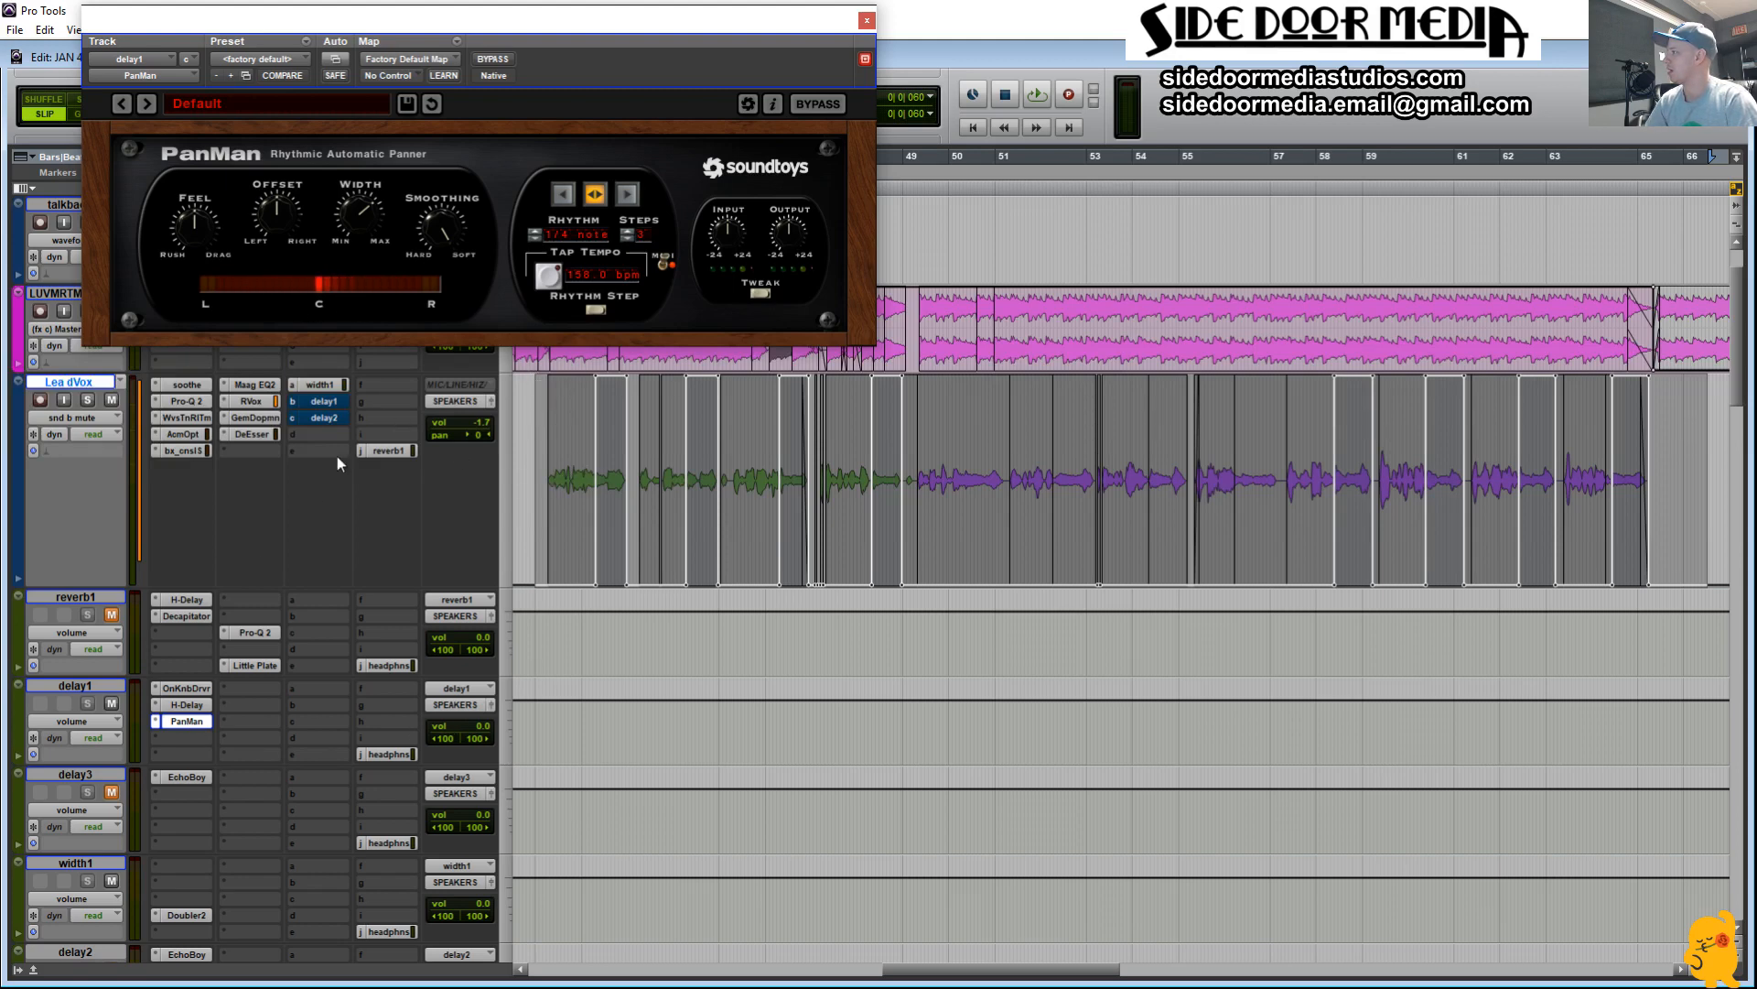
Step: Check the Lea dVox track's delay1 send level, audition the vocal's delay, and close PanMan
click(475, 419)
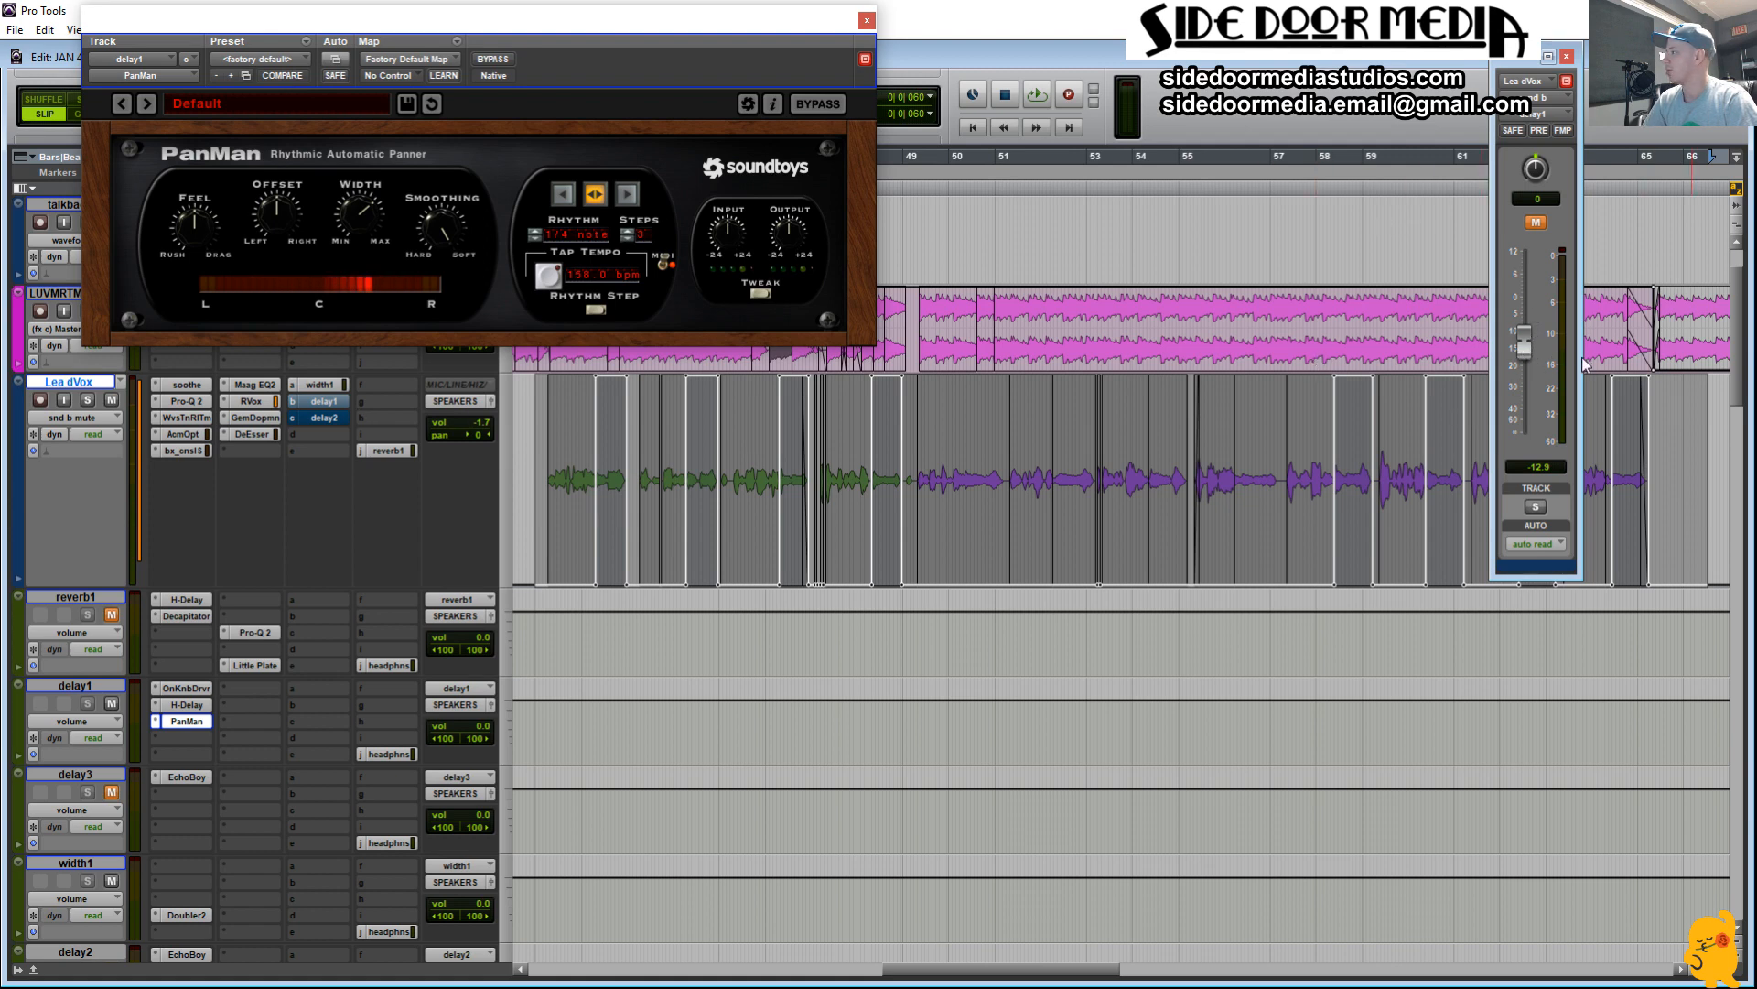
click(1566, 57)
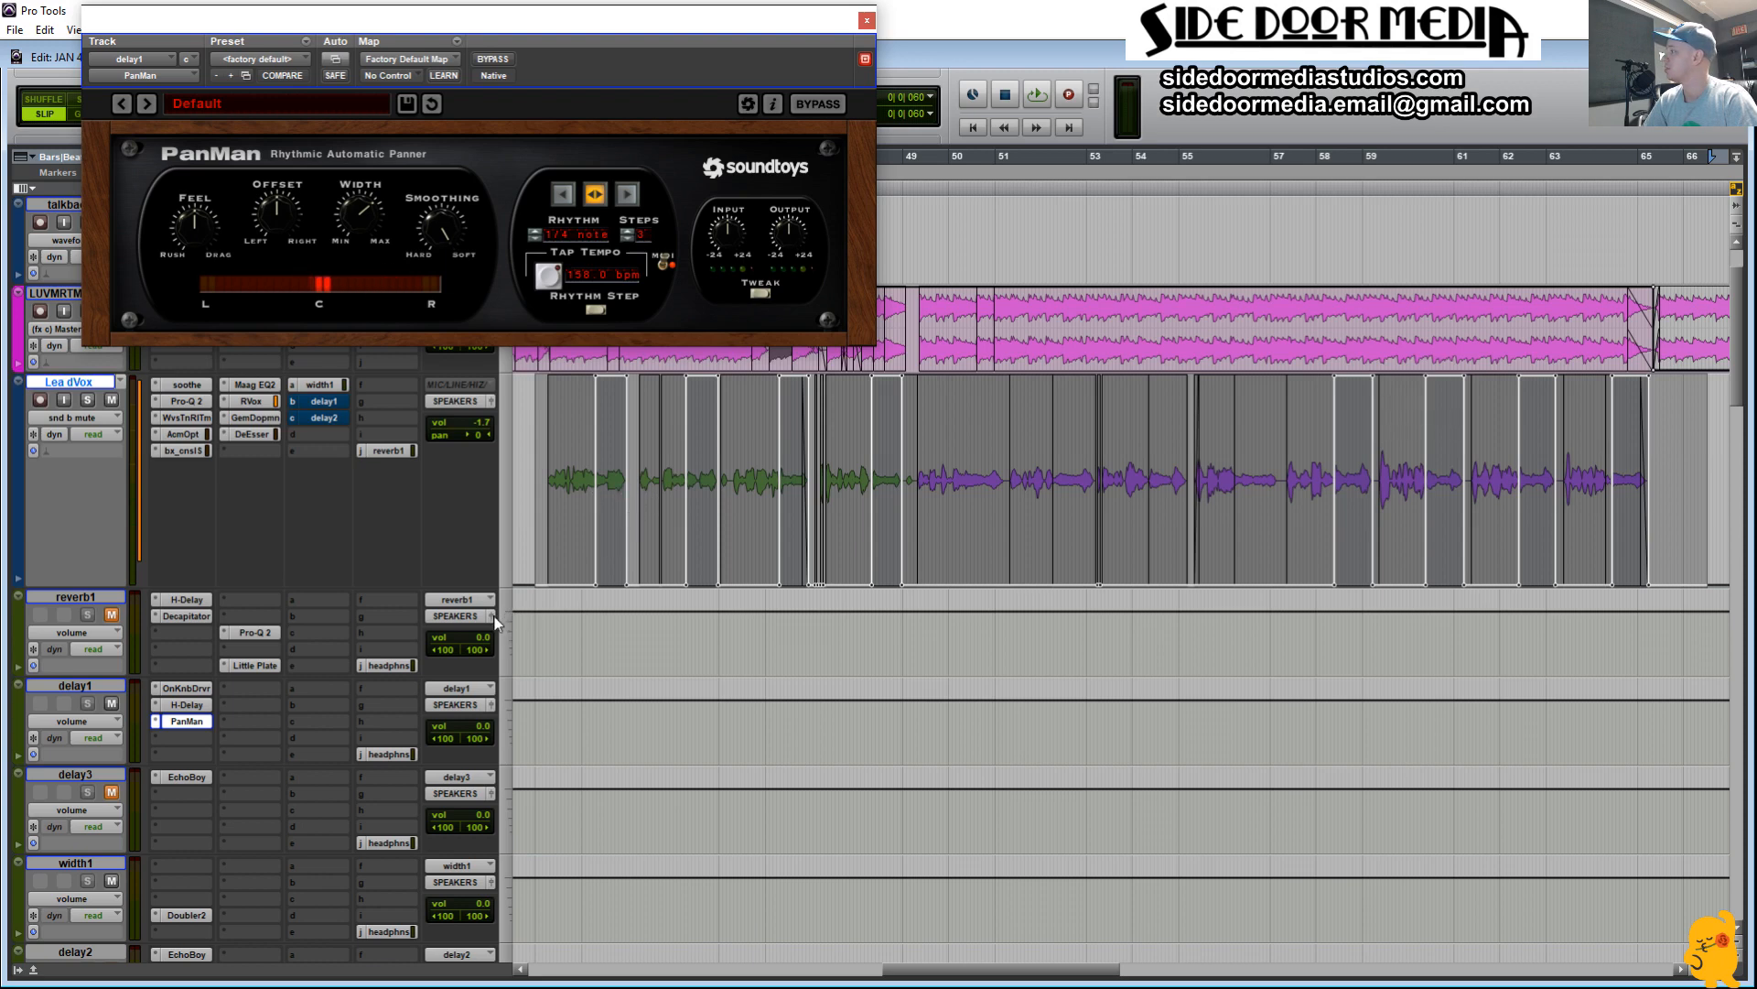
key(space)
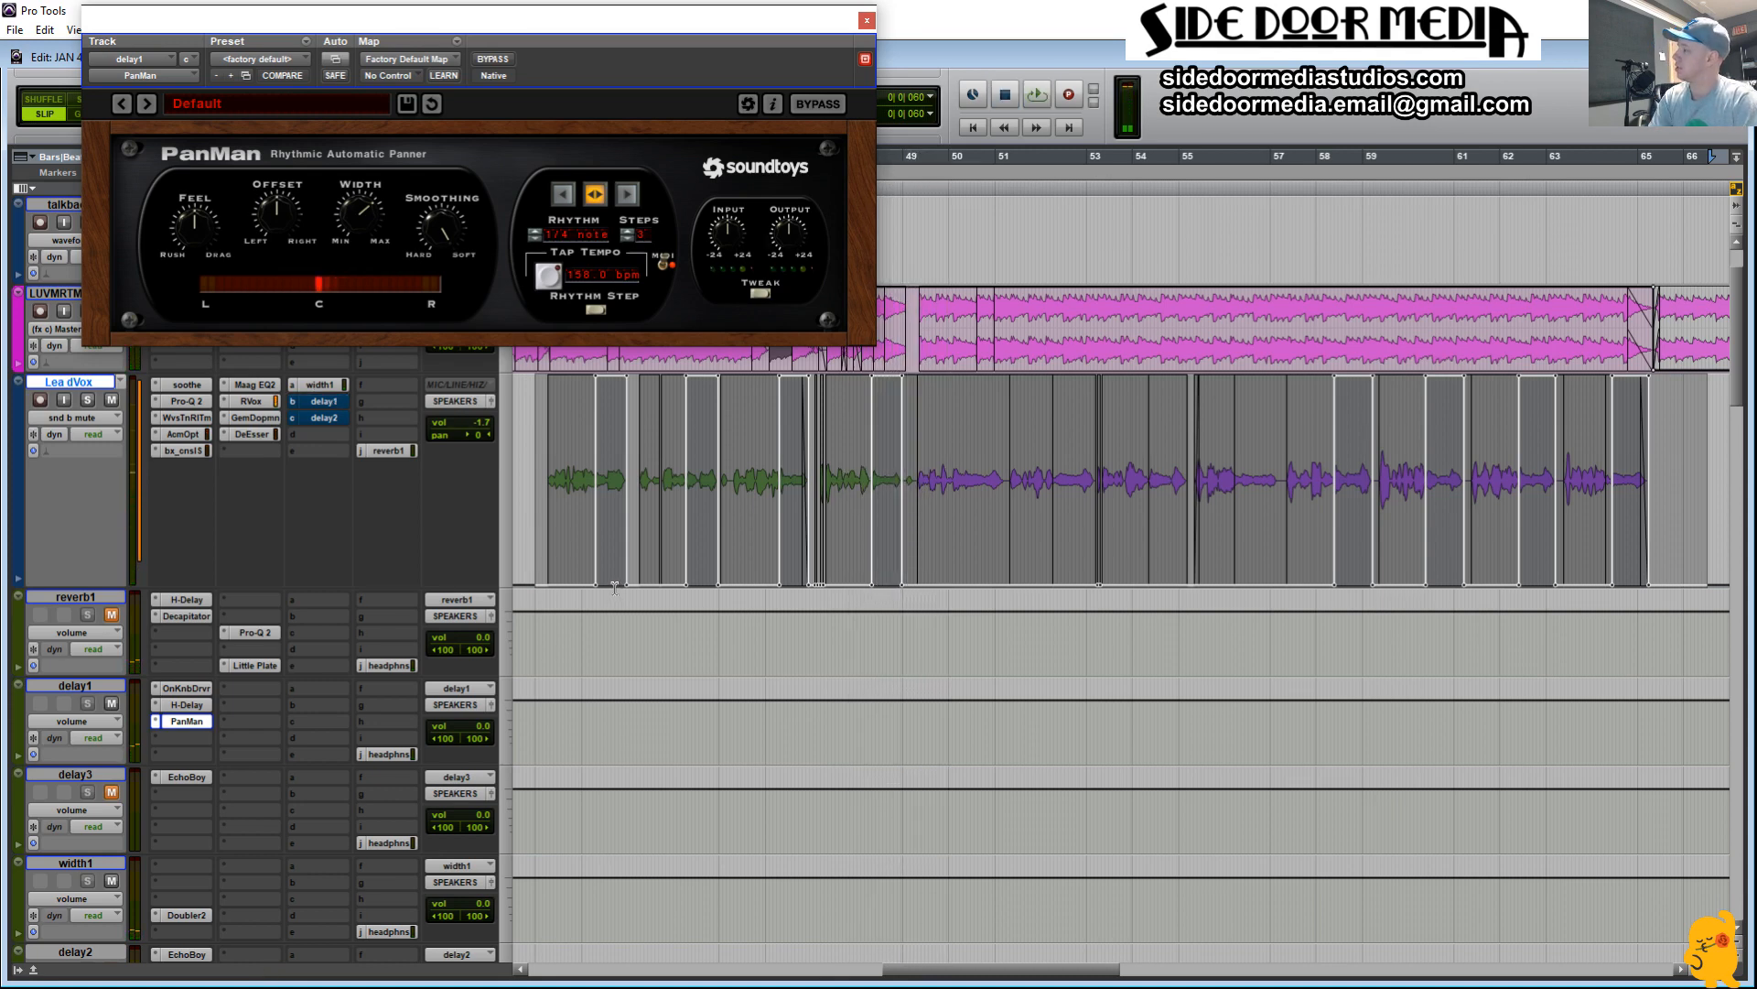
click(867, 20)
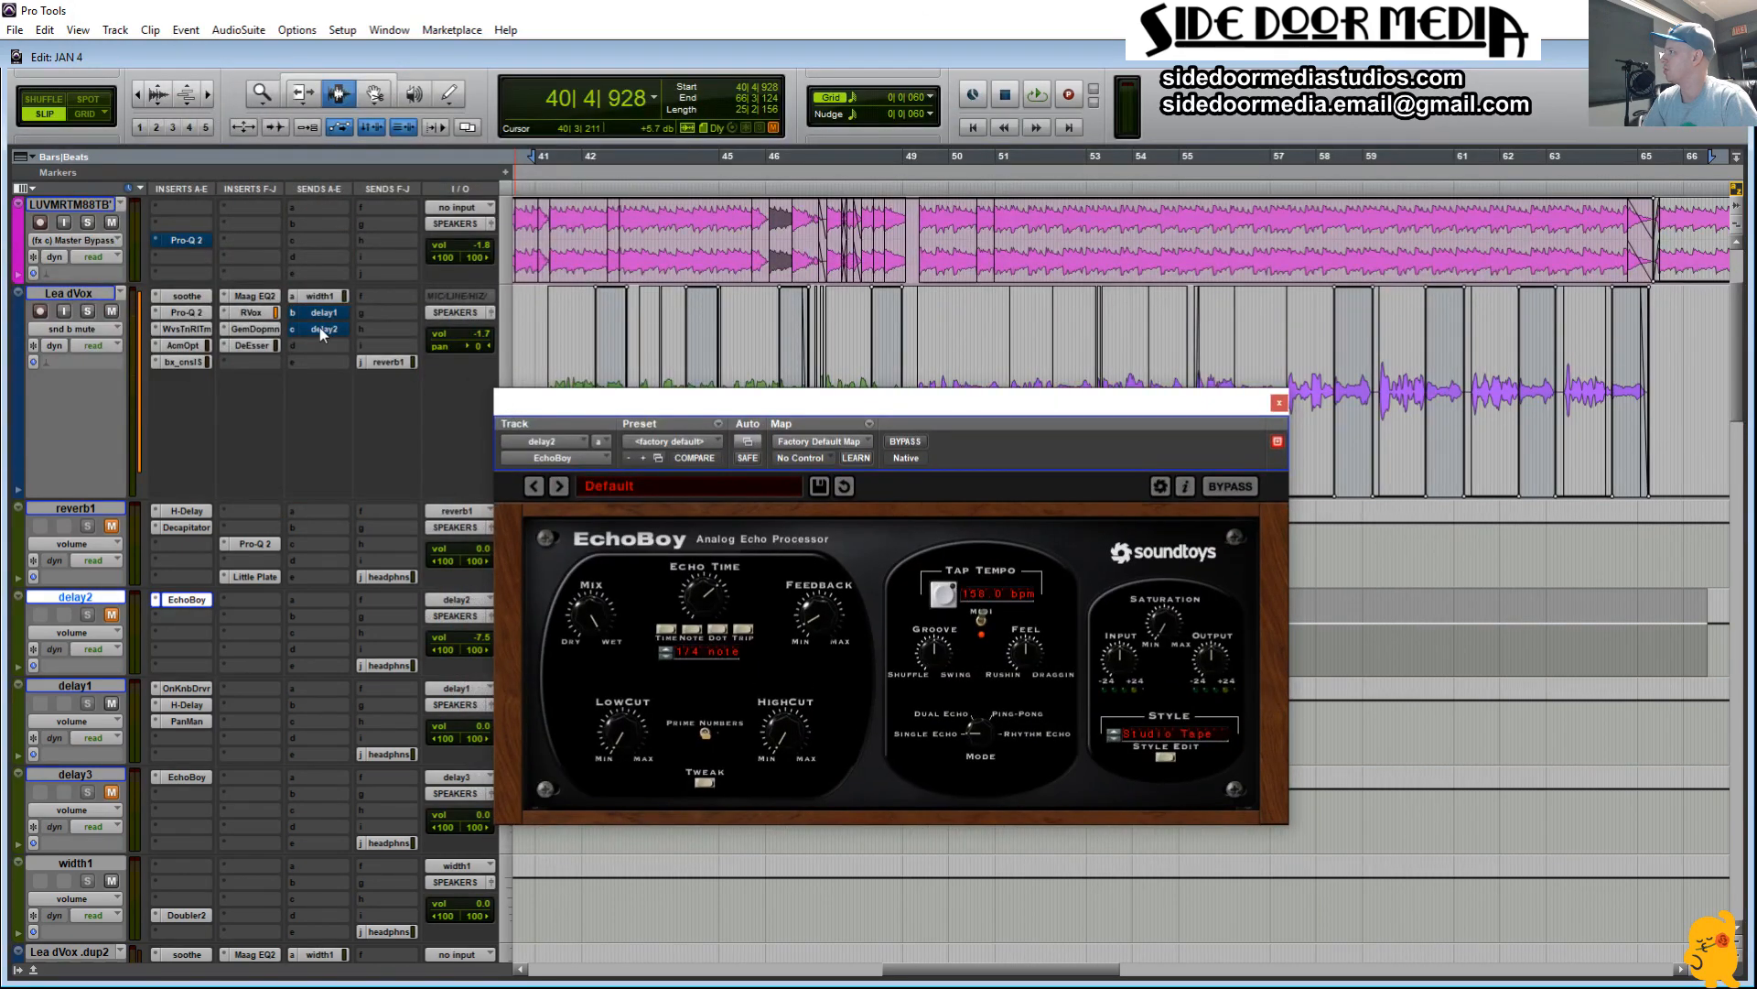
Step: Display the delay2 send's mute automation on the Lea dVox track and move the EchoBoy window clear of it
click(77, 325)
mouse_move(221, 513)
click(312, 524)
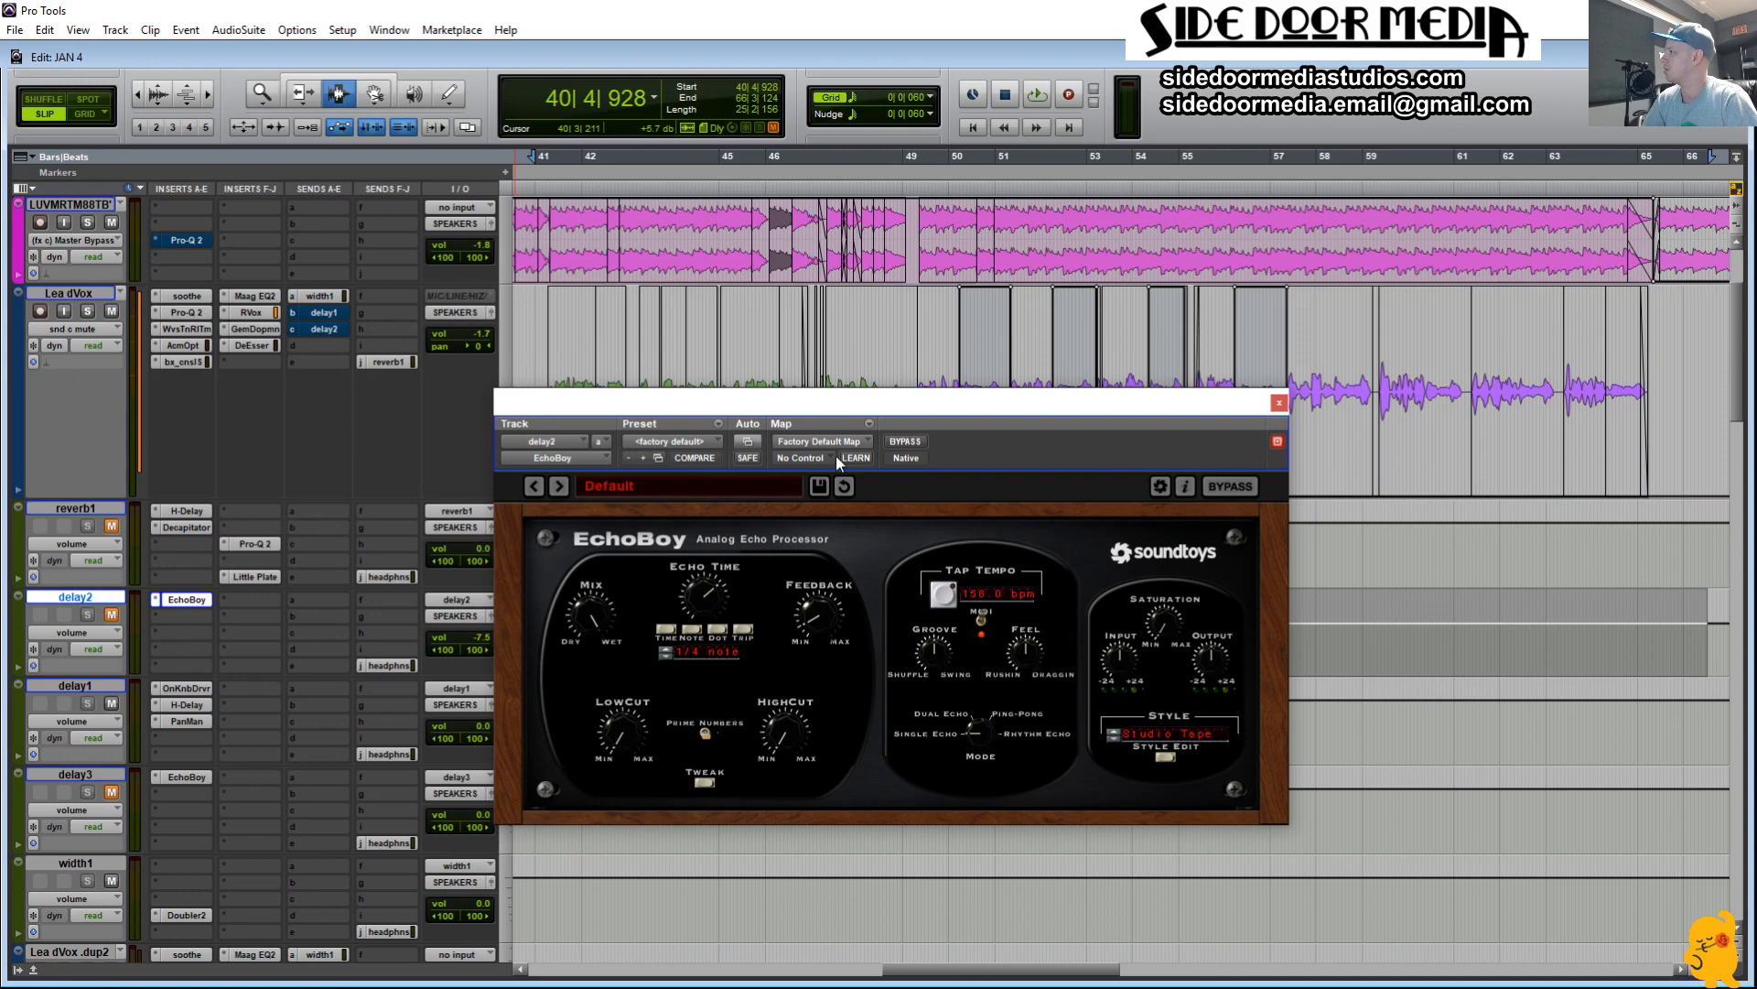
drag(821, 403, 422, 119)
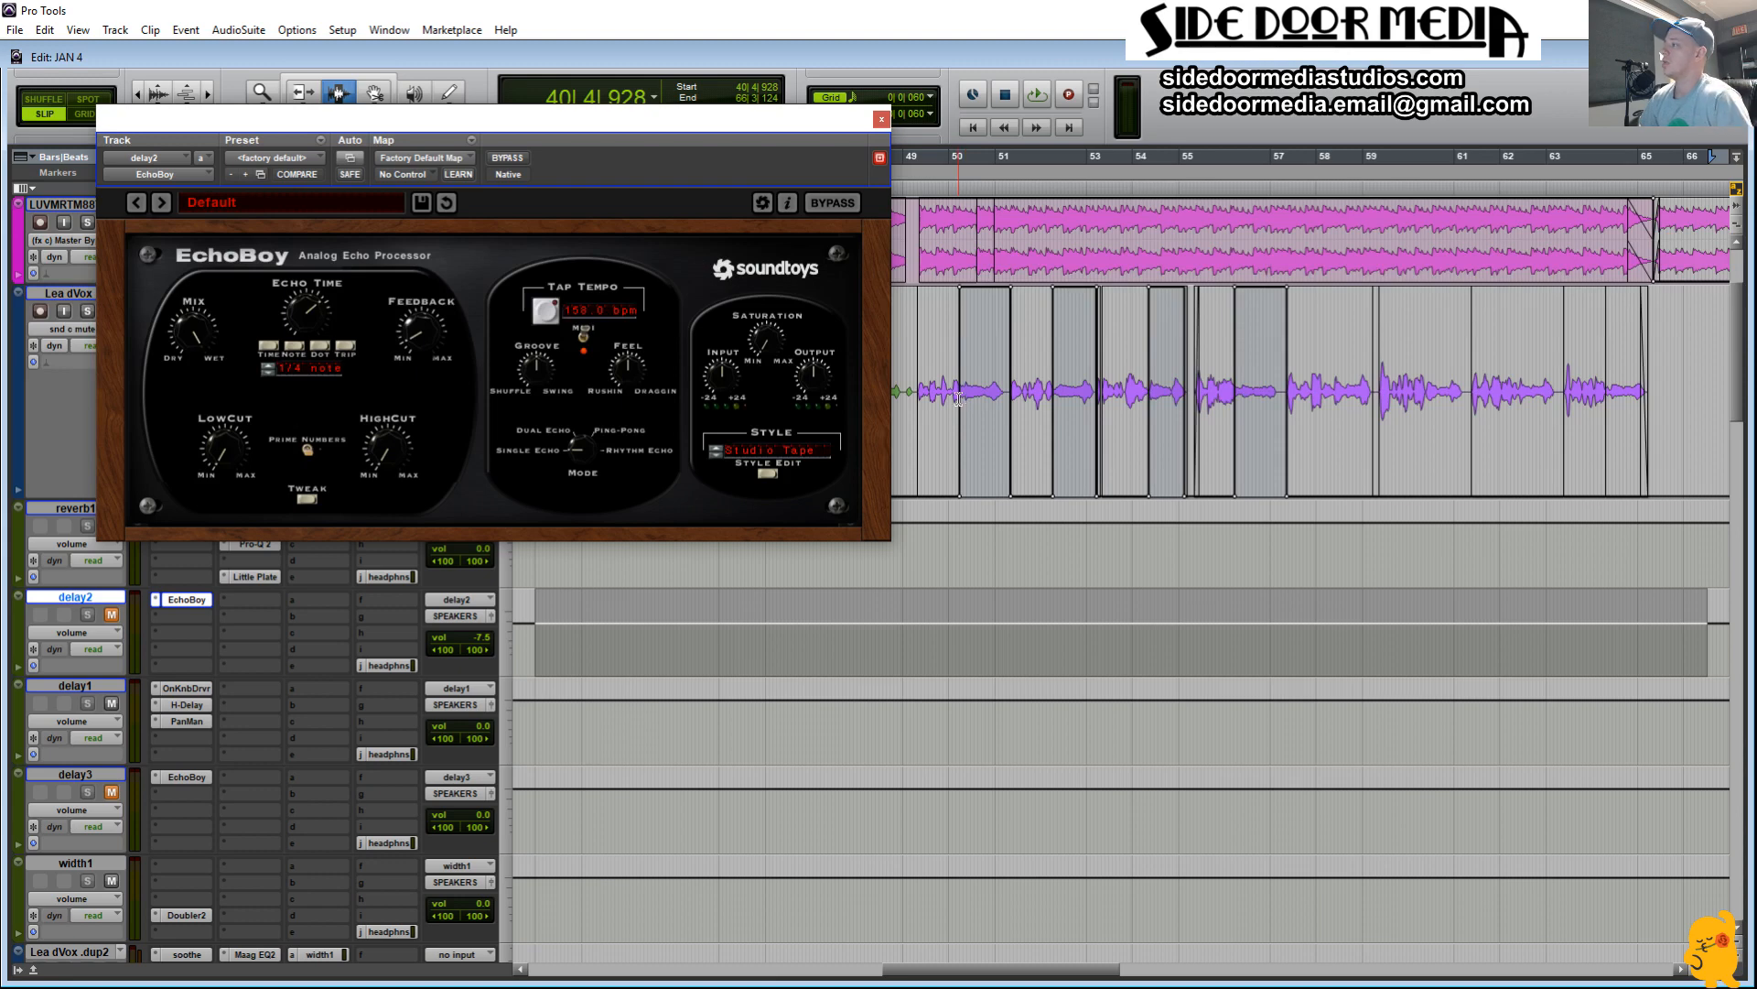
Step: Play the vocal from bar 49 with the delay2 track muted and then unmuted, and close EchoBoy
click(914, 409)
key(space)
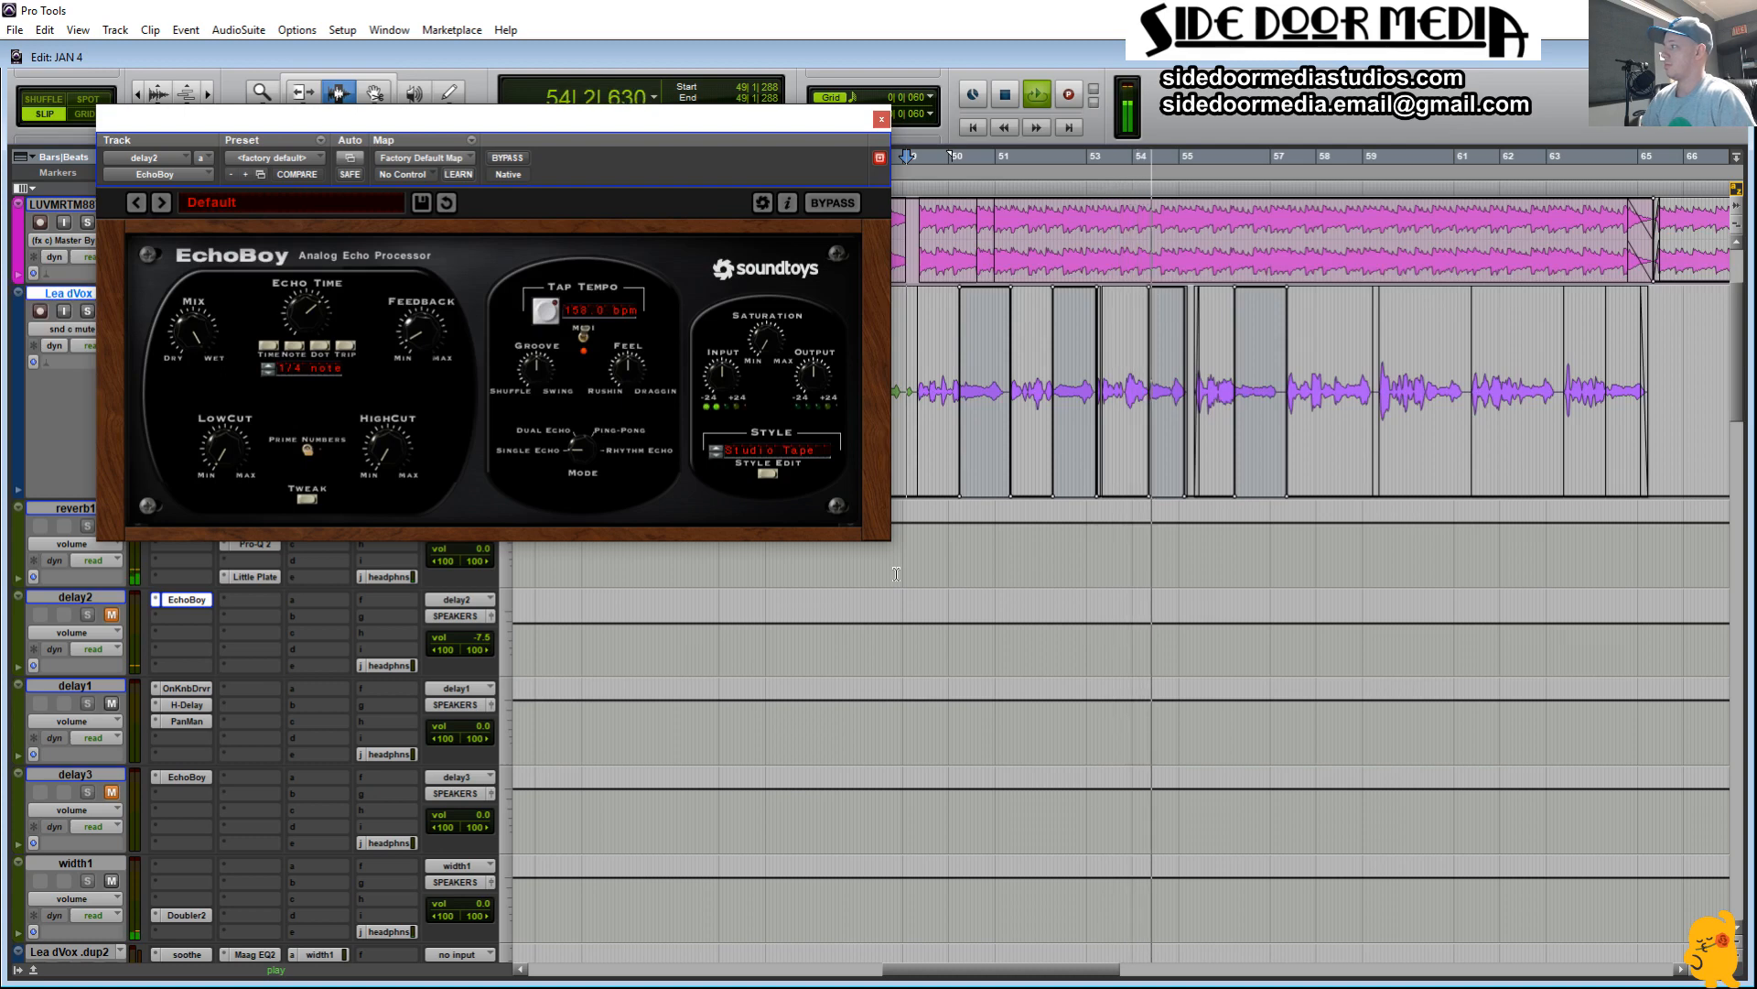
key(space)
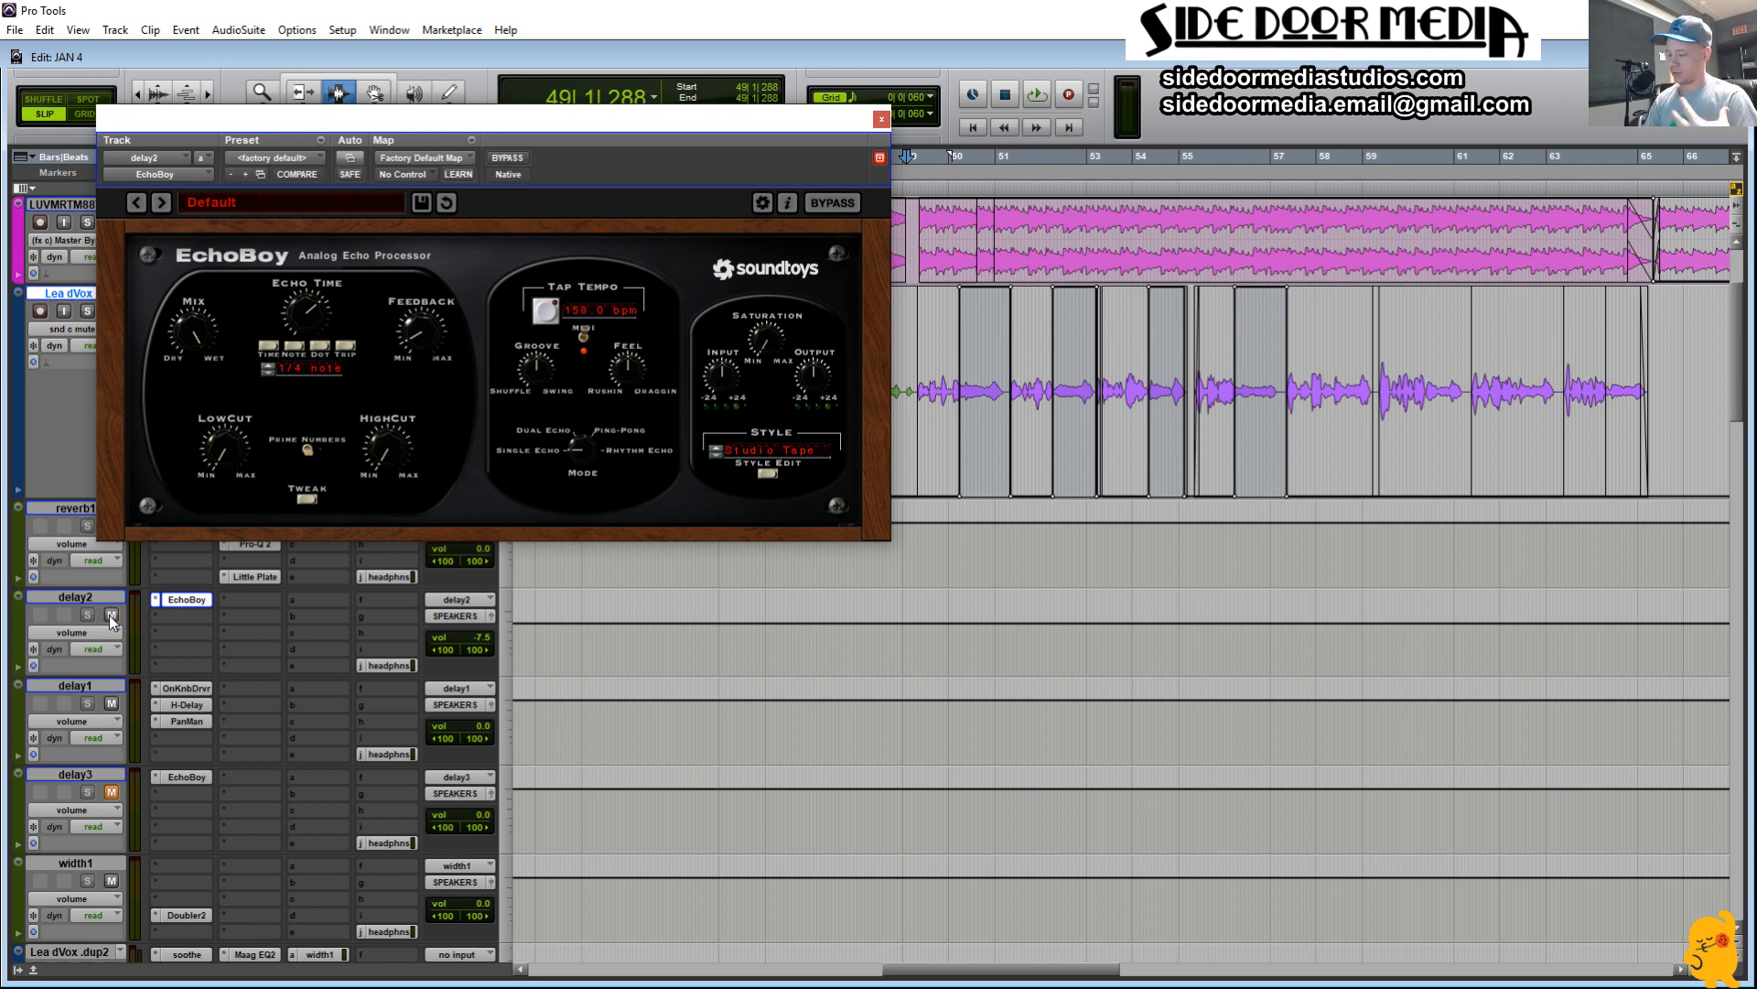
key(space)
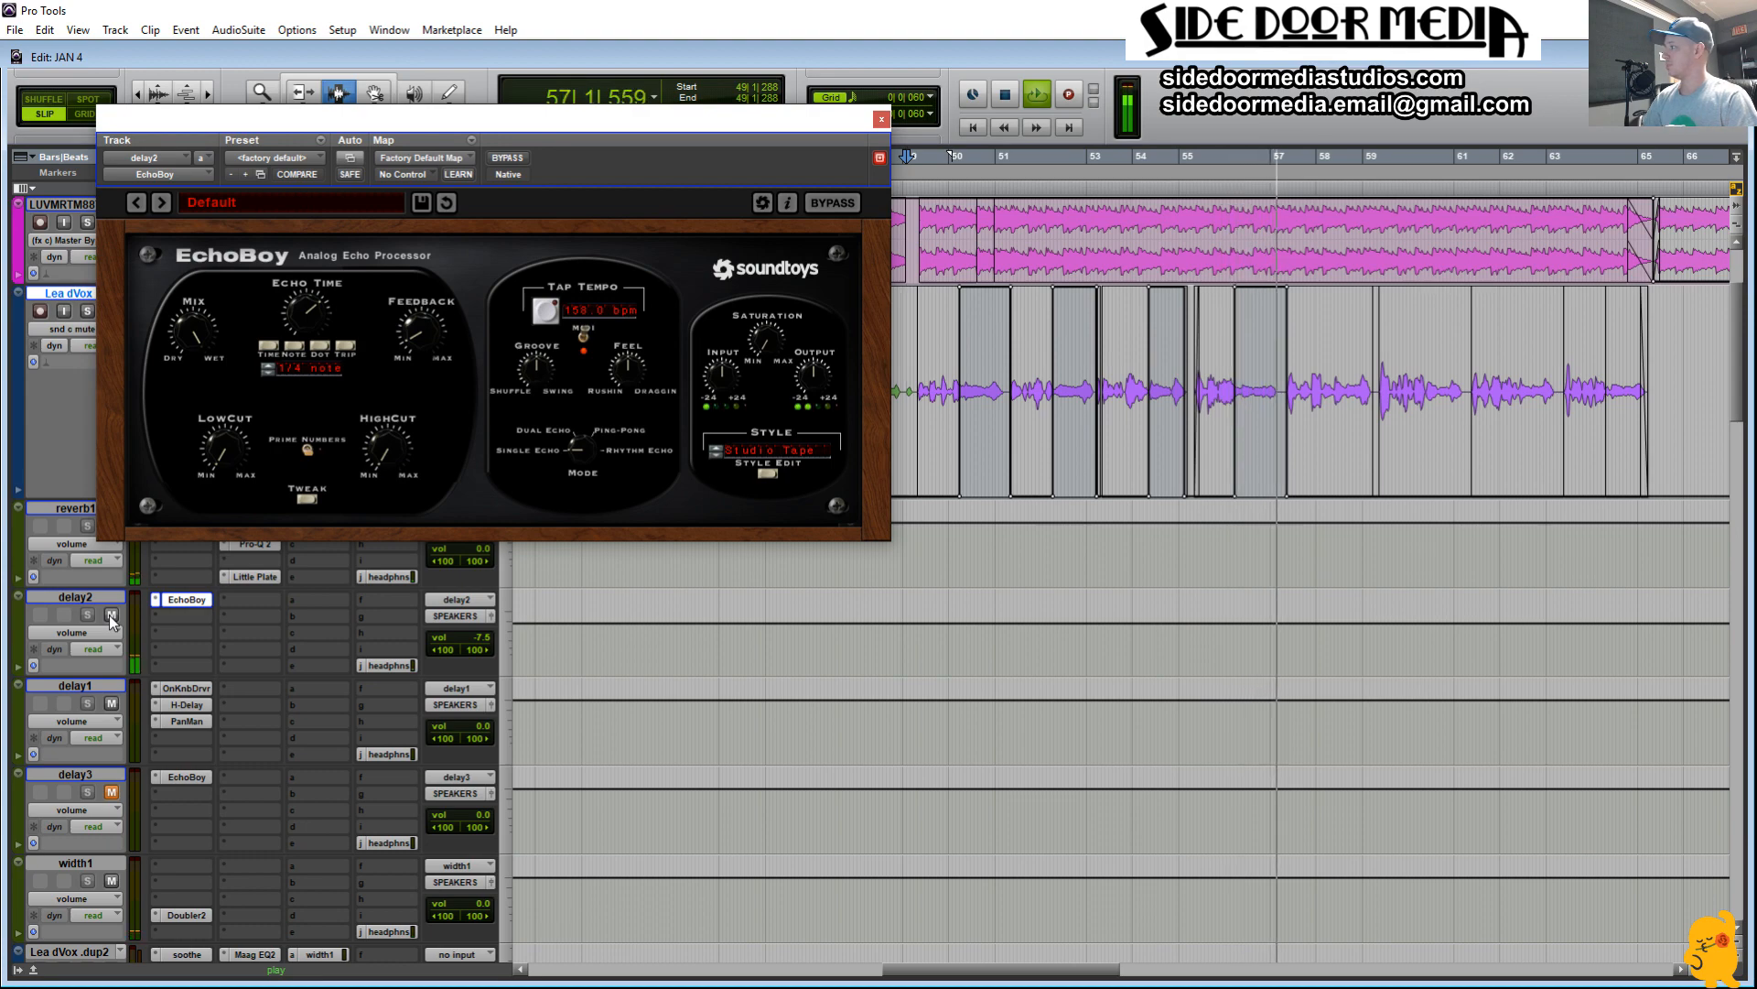
key(space)
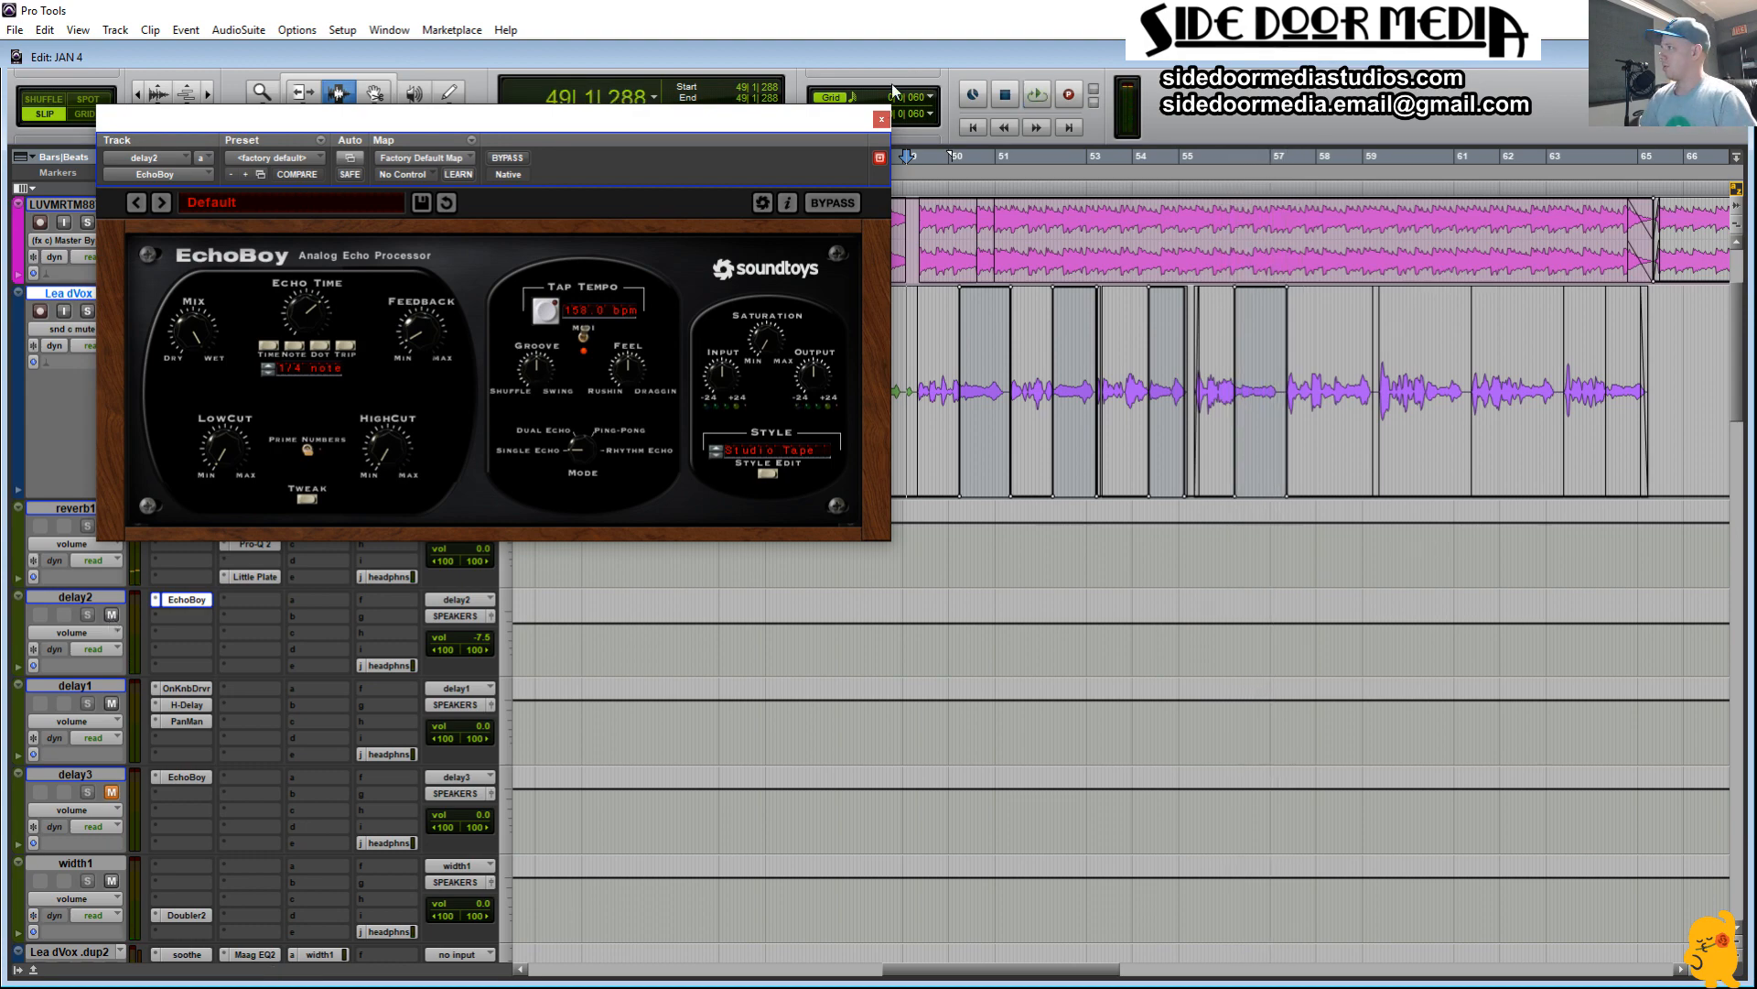
click(884, 123)
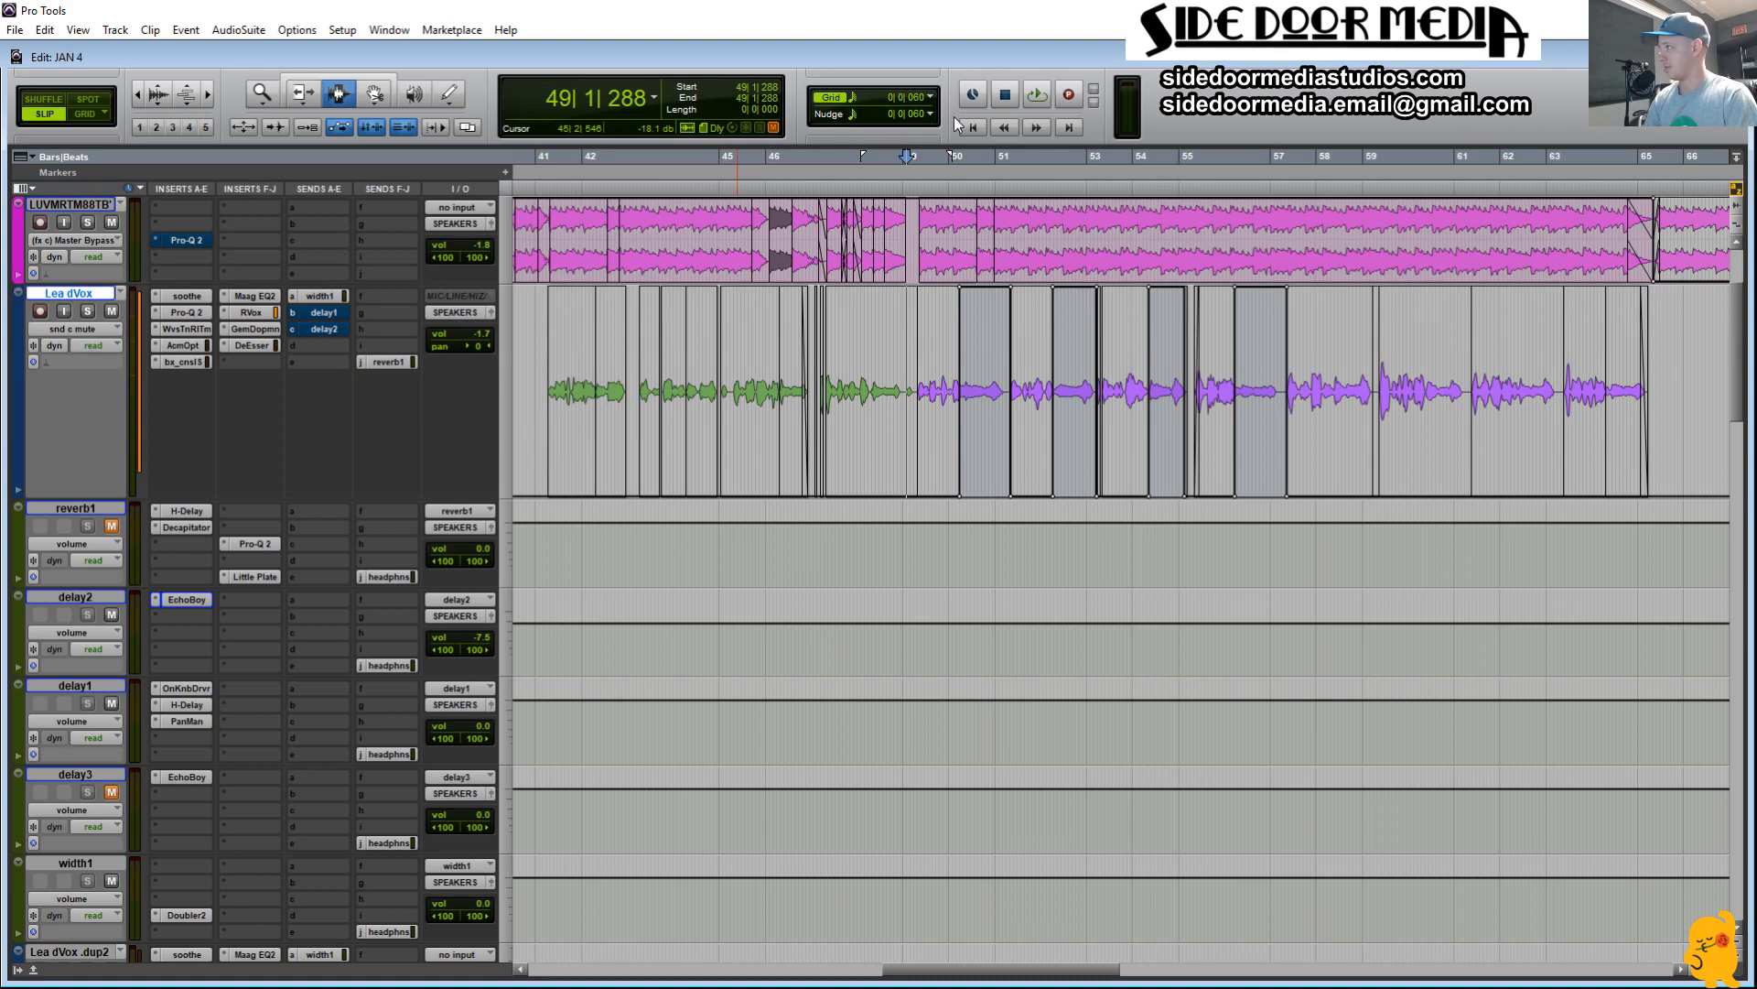
Step: Play the mix from just before bar 41 to hear the vocal with delay2 active, then stop
click(535, 437)
key(space)
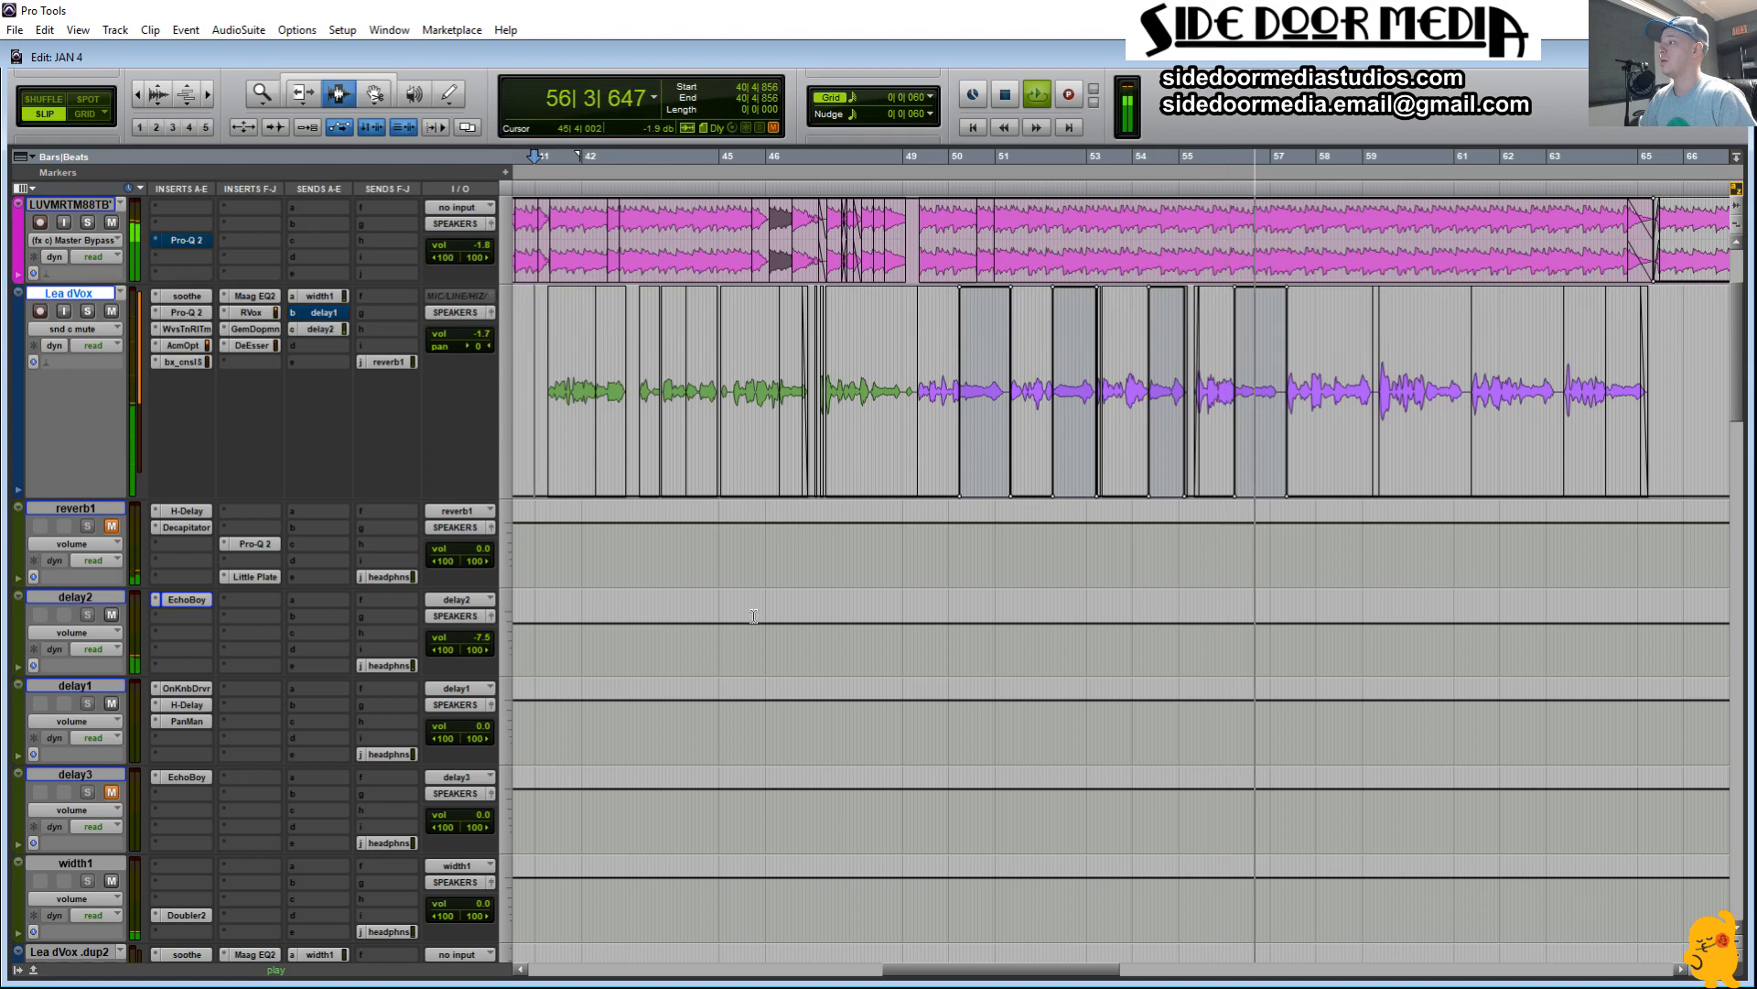
key(space)
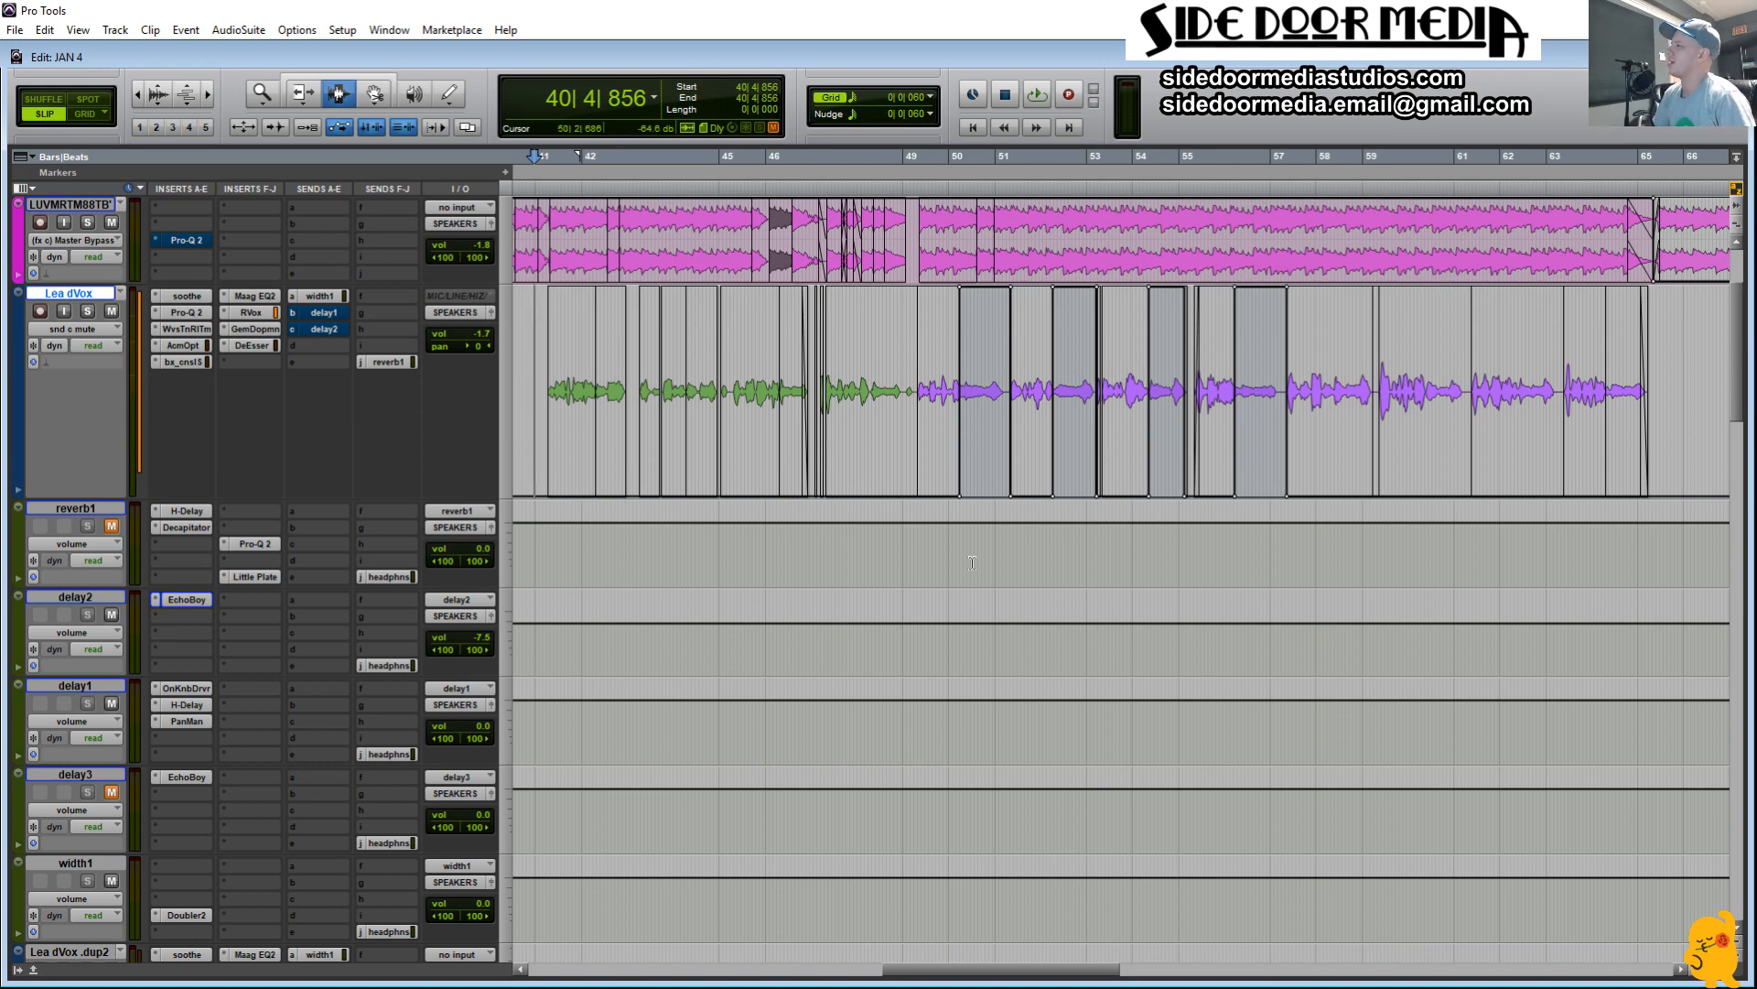
Step: Open Waves Tune Real-Time on the Lea dVox track, move its window aside and select the vocal section around bar 50
click(185, 327)
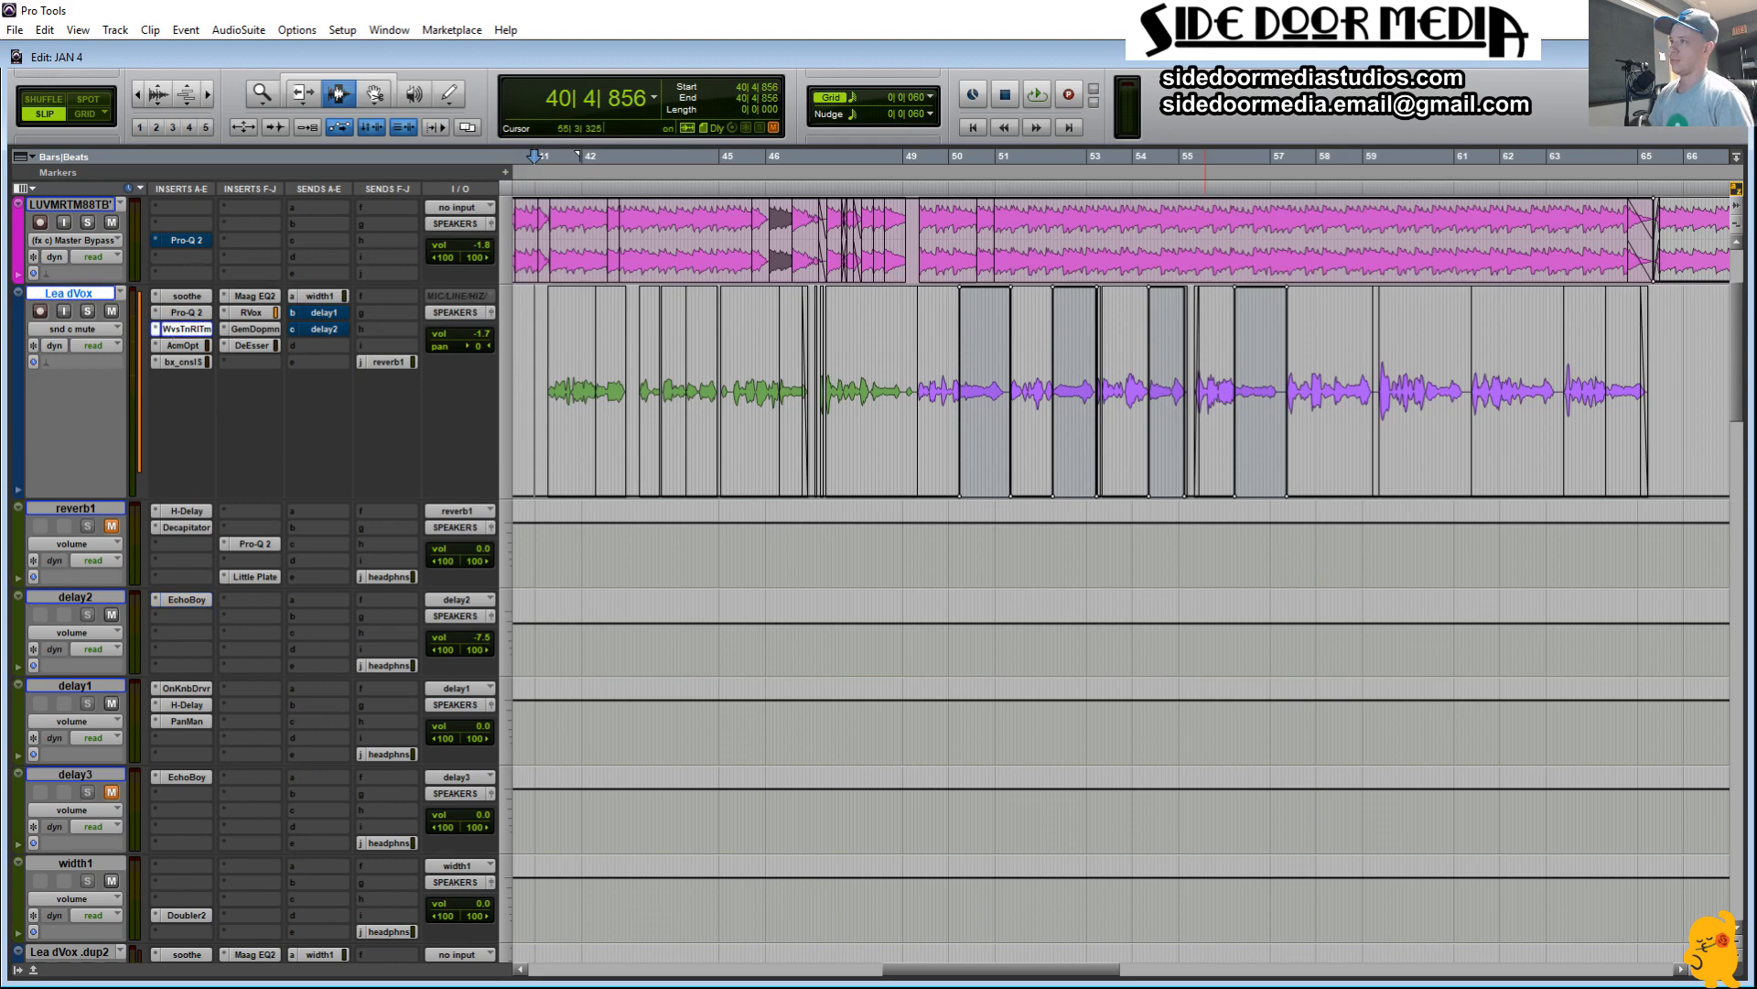
drag(1634, 179, 251, 222)
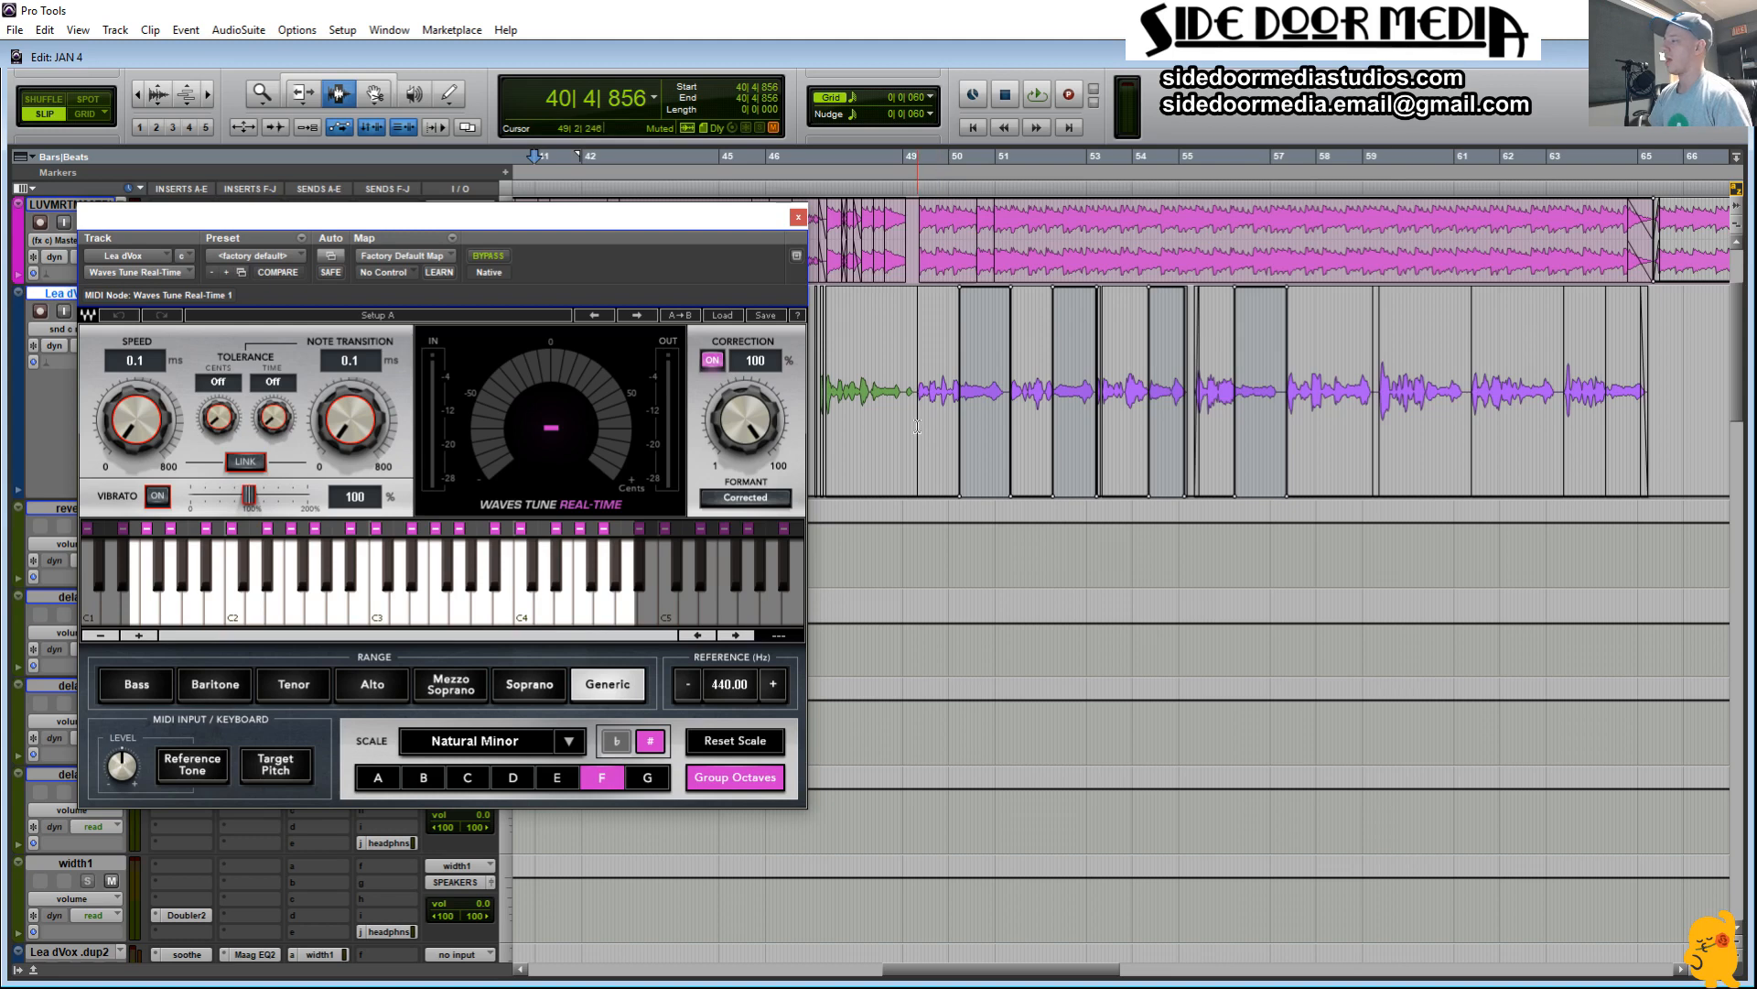
double_click(971, 394)
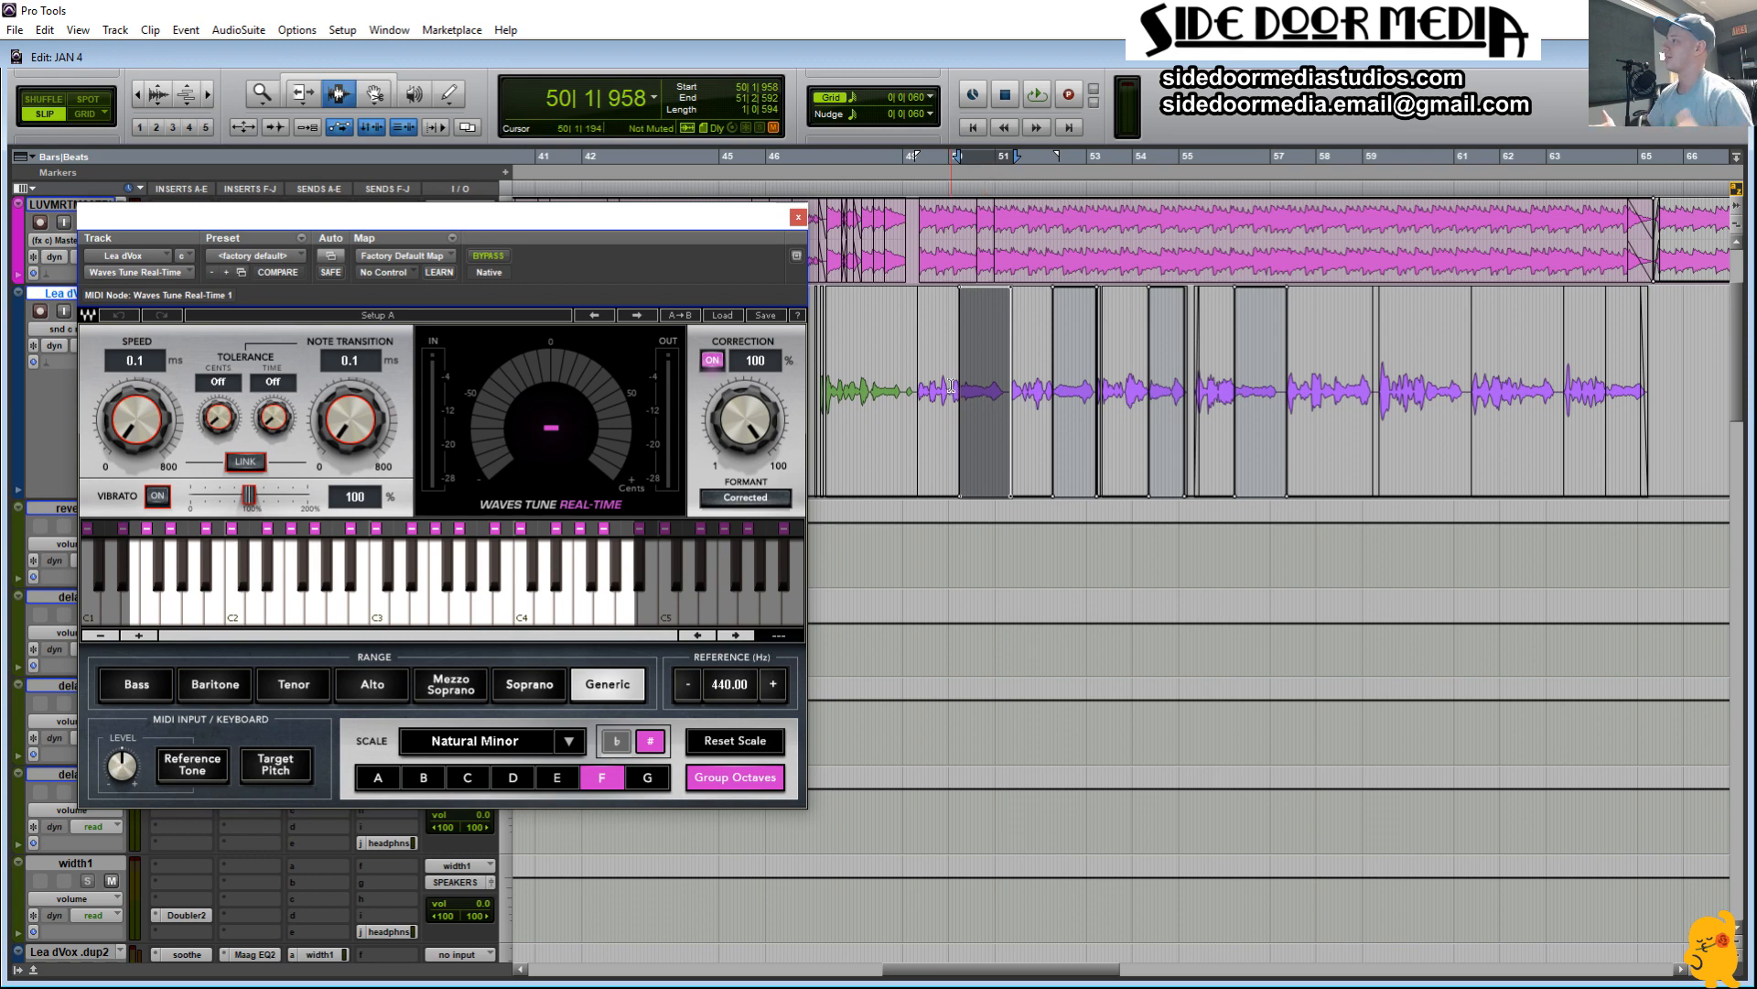
Step: Close Waves Tune Real-Time on the Lea dVox track and place the playback cursor near the end of bar 45
click(799, 220)
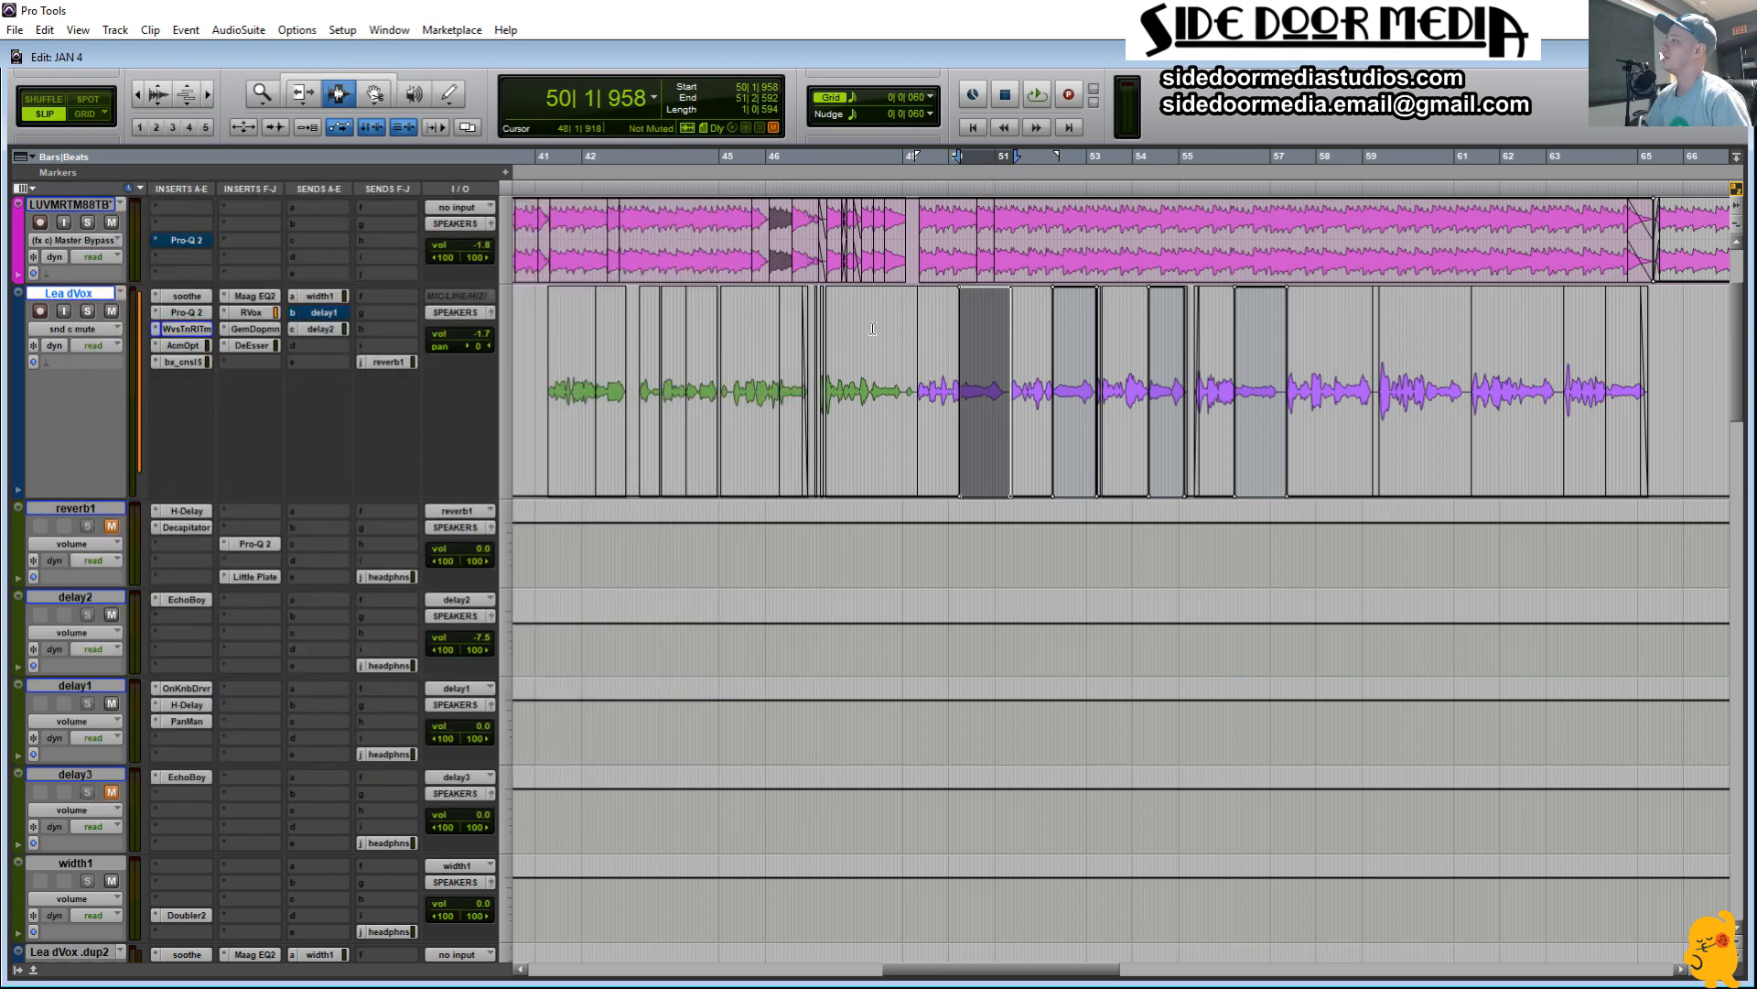
click(901, 531)
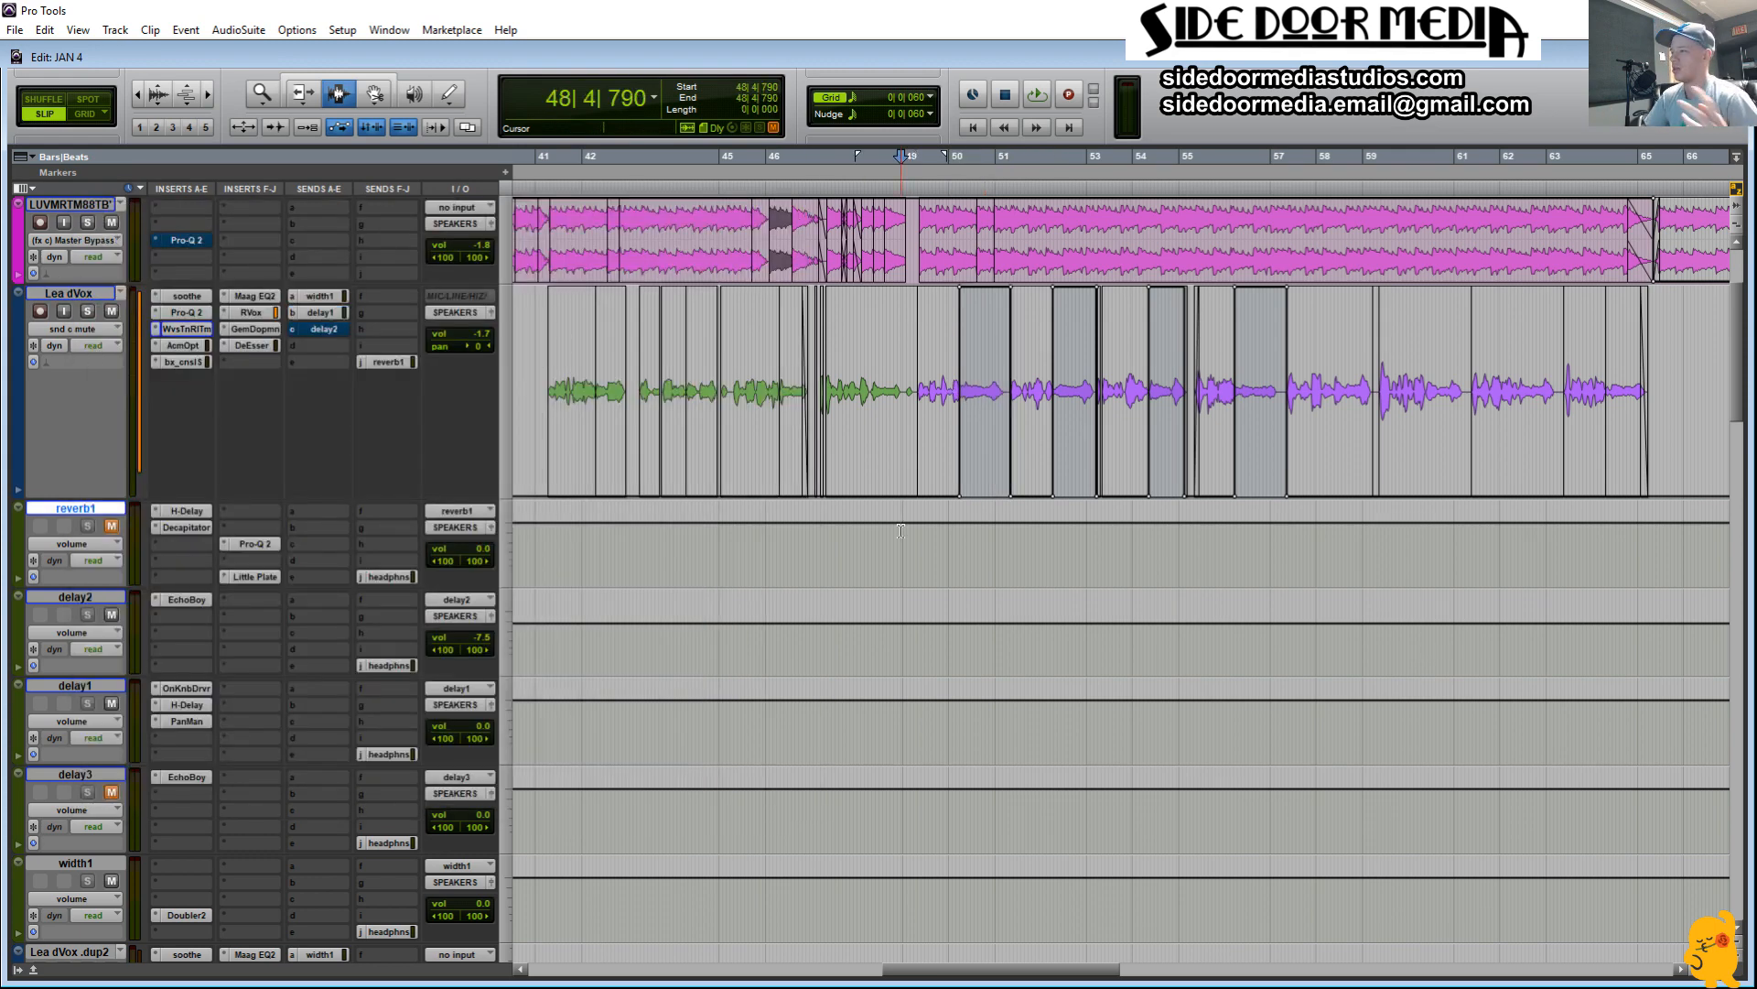
click(763, 728)
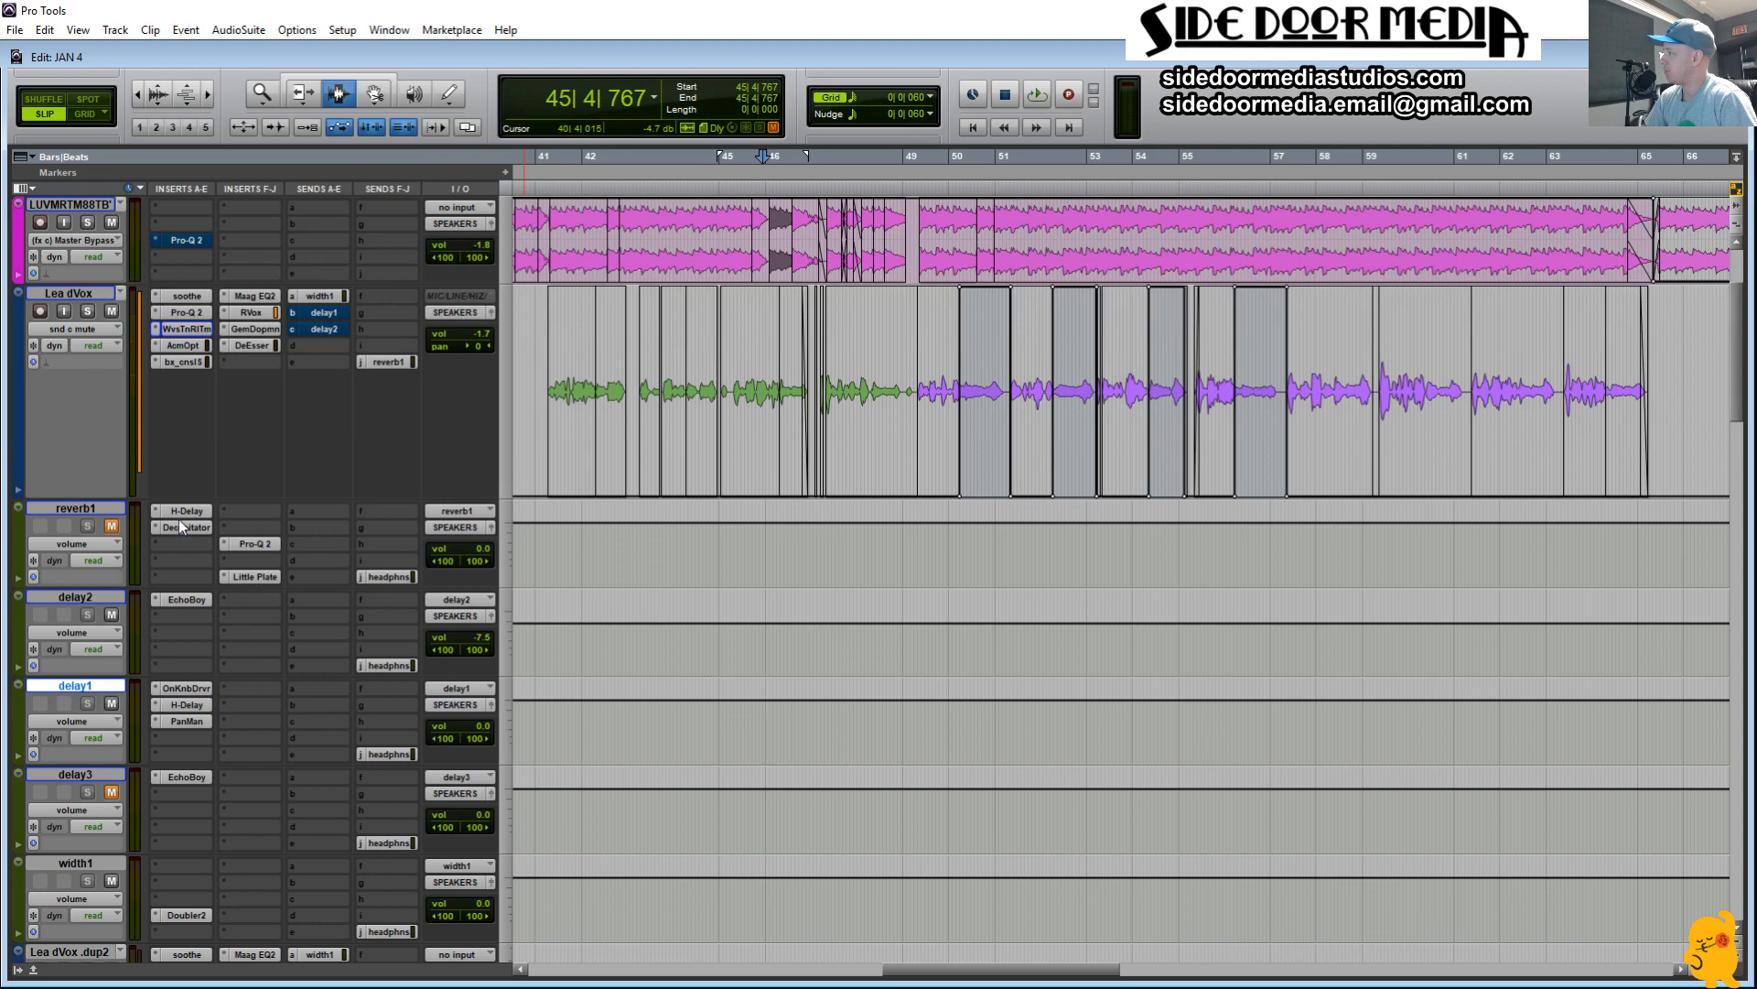
Step: Examine the Little Plate, H-Delay and Decapitator inserts on the reverb1 track, moving their windows clear and closing them
click(244, 578)
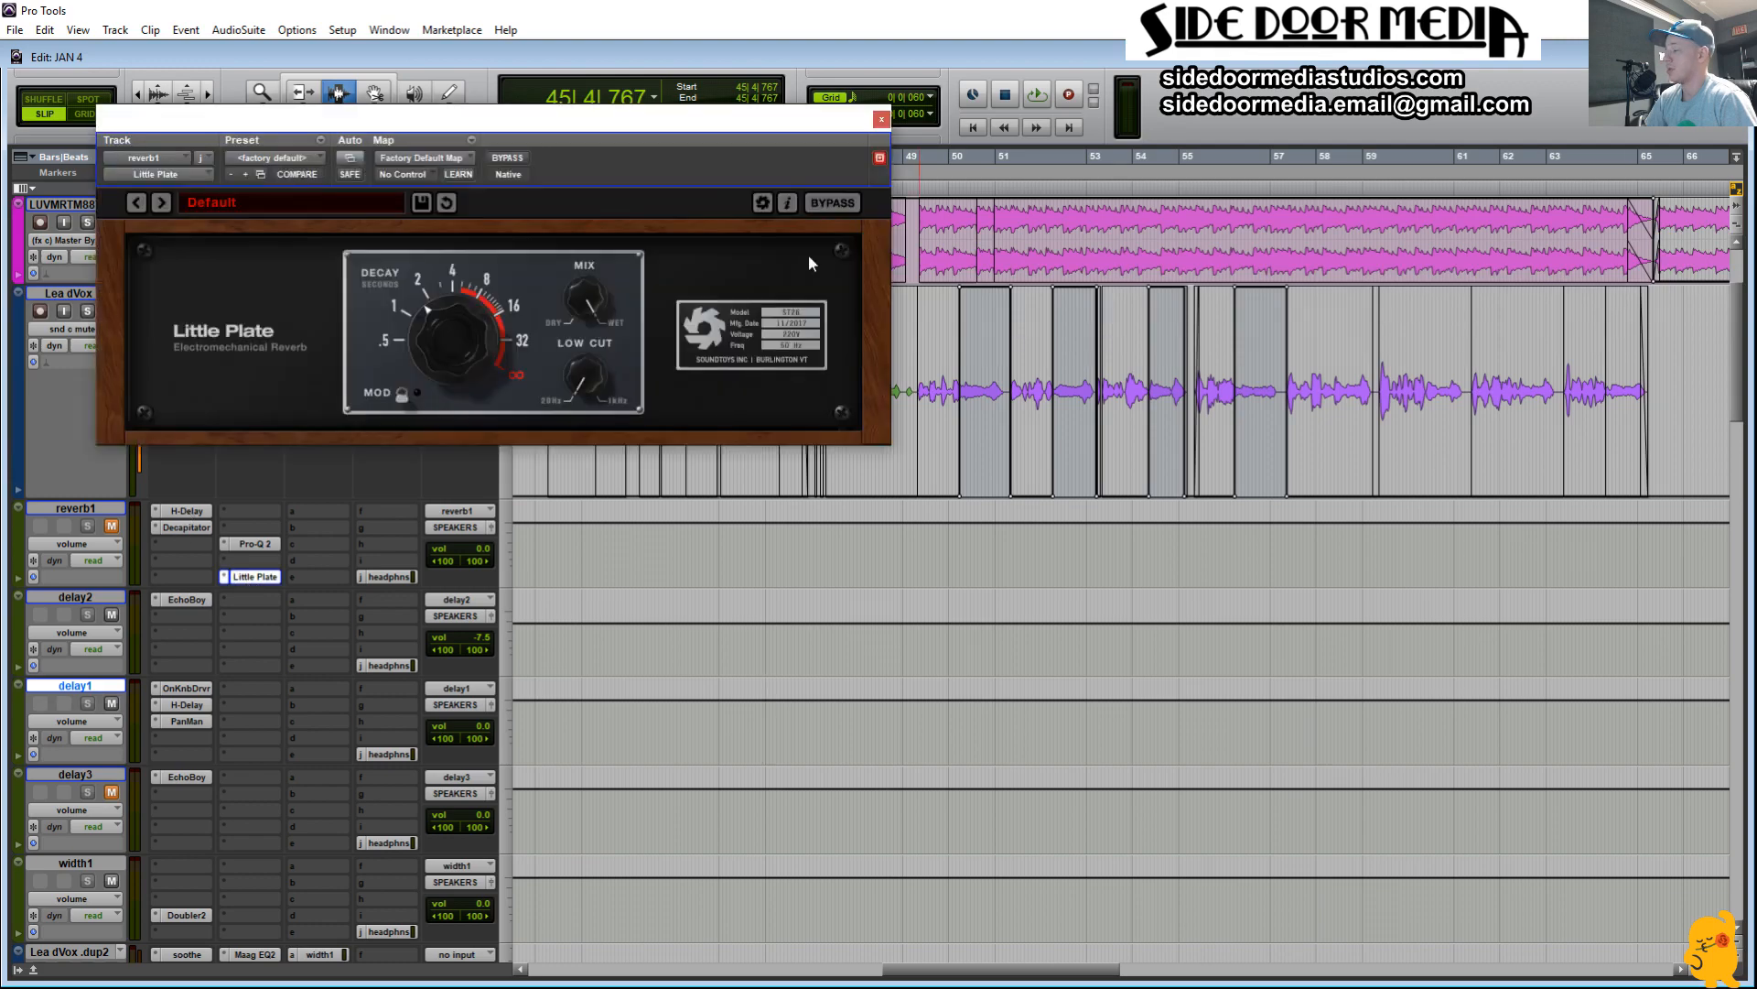
drag(754, 126, 1562, 531)
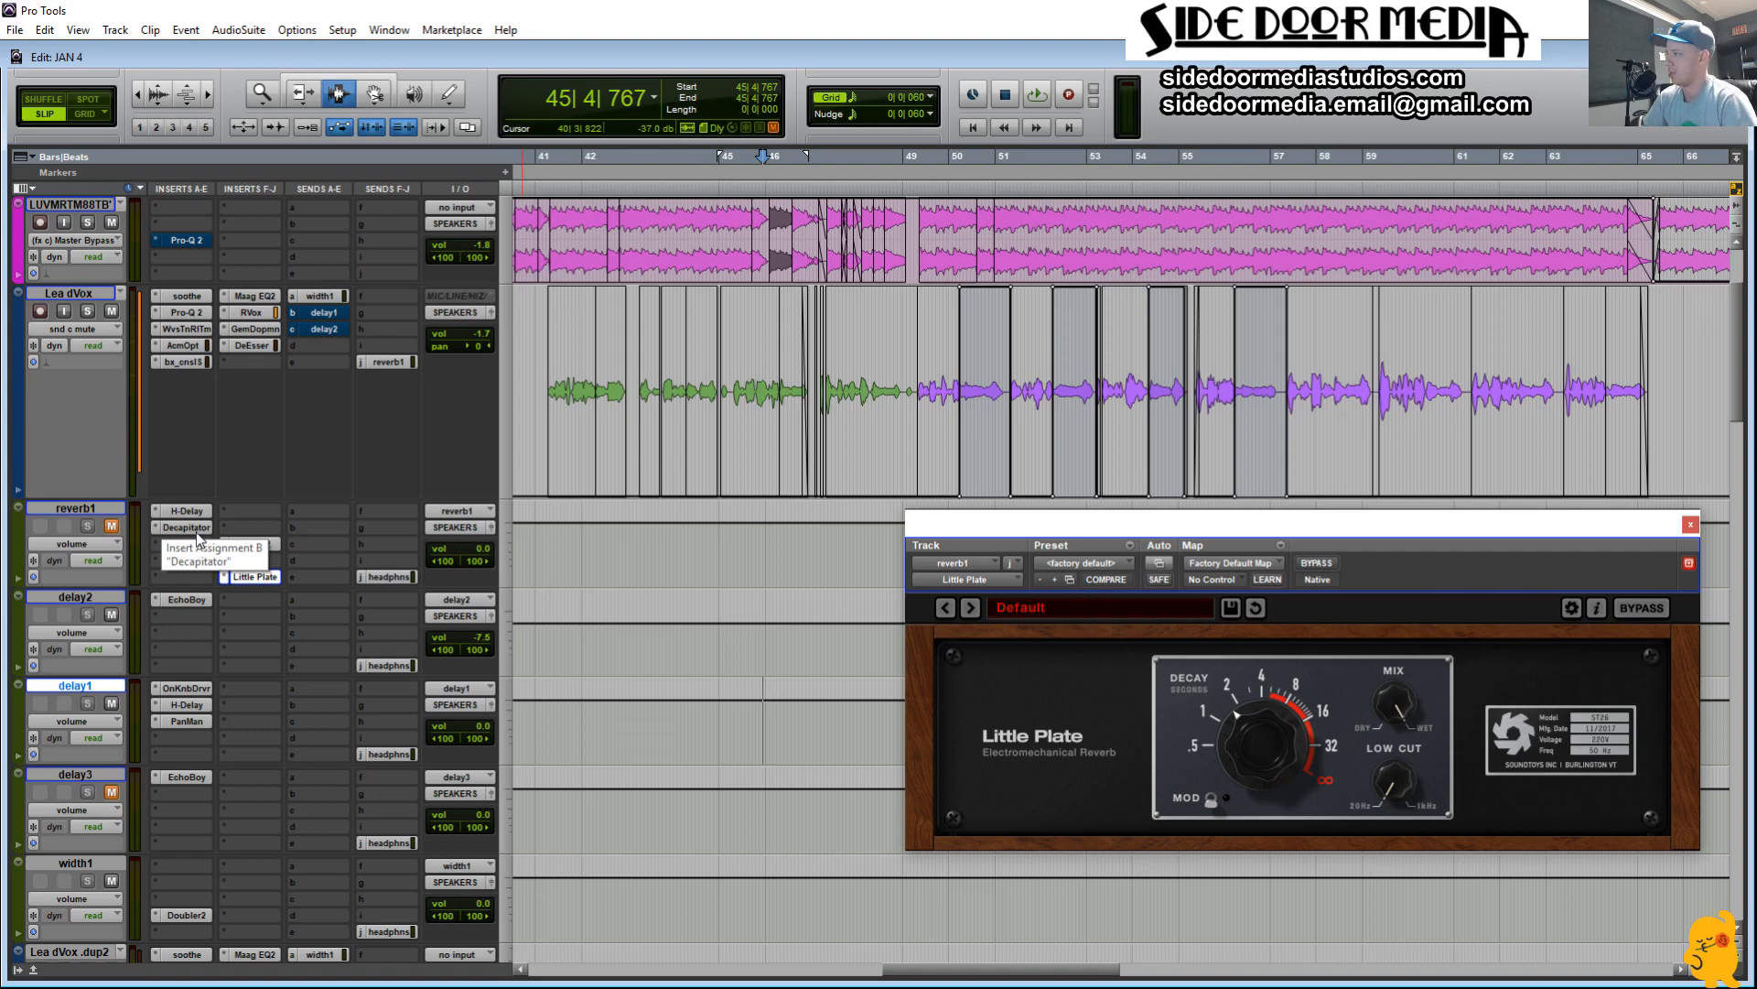
click(184, 511)
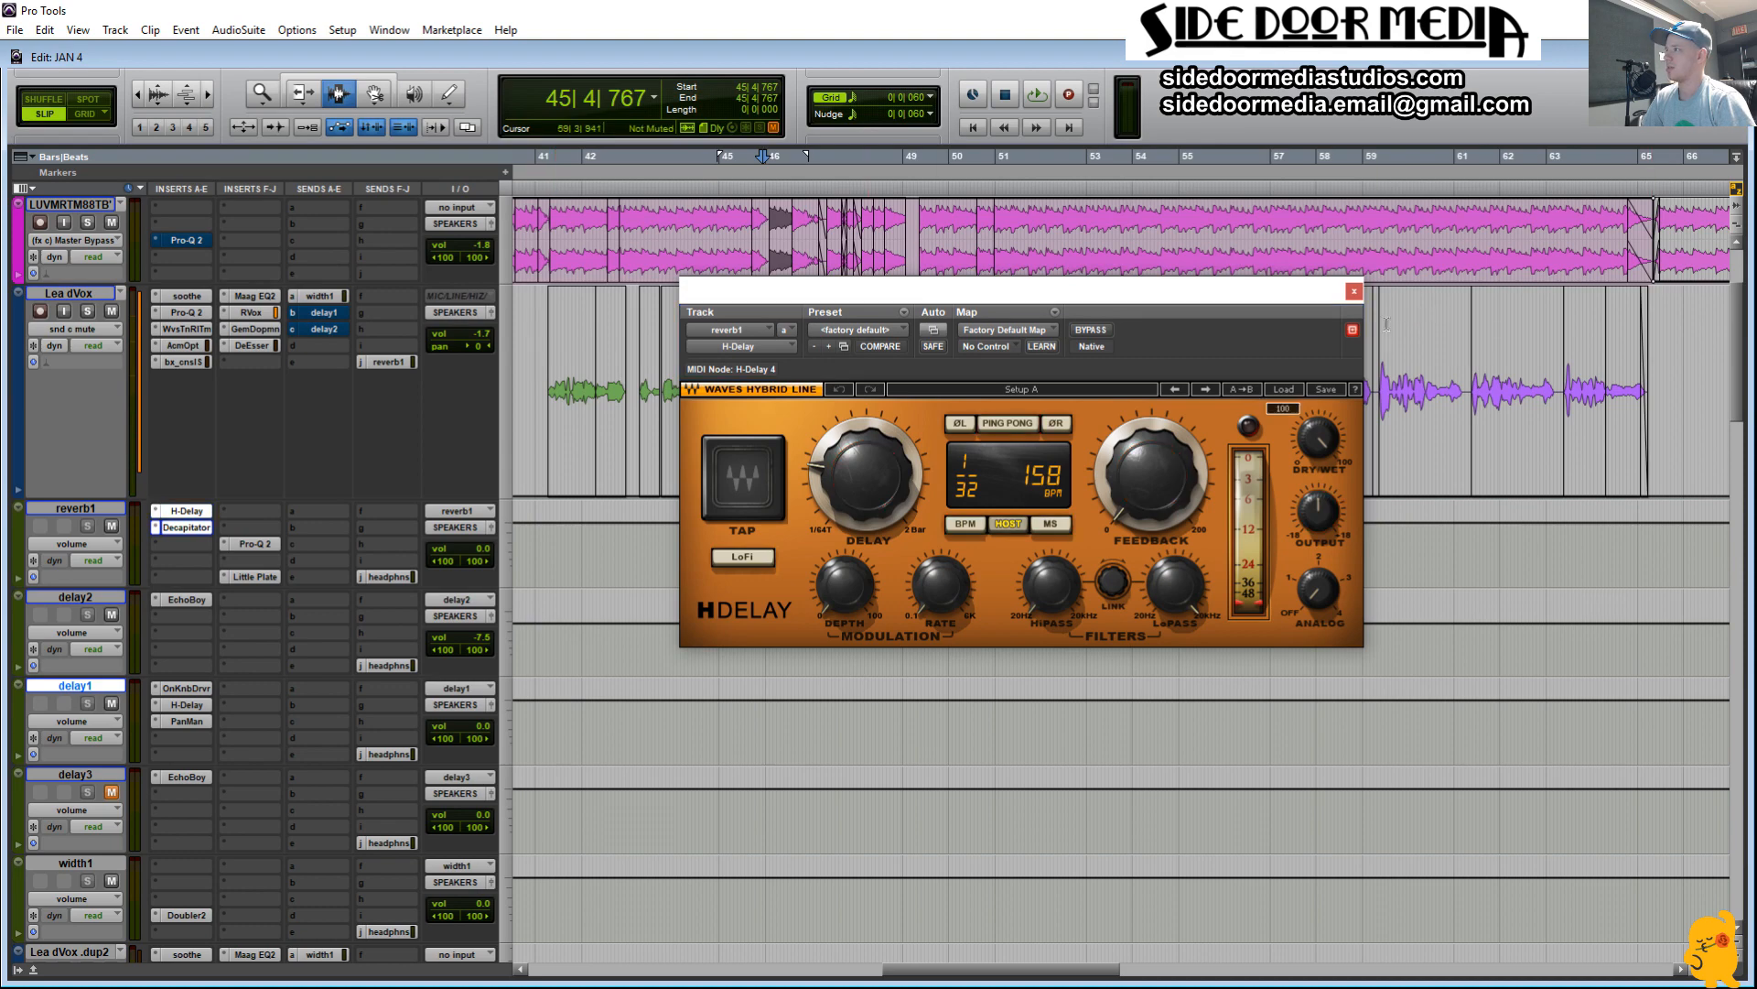
click(1354, 291)
drag(1756, 233, 1319, 360)
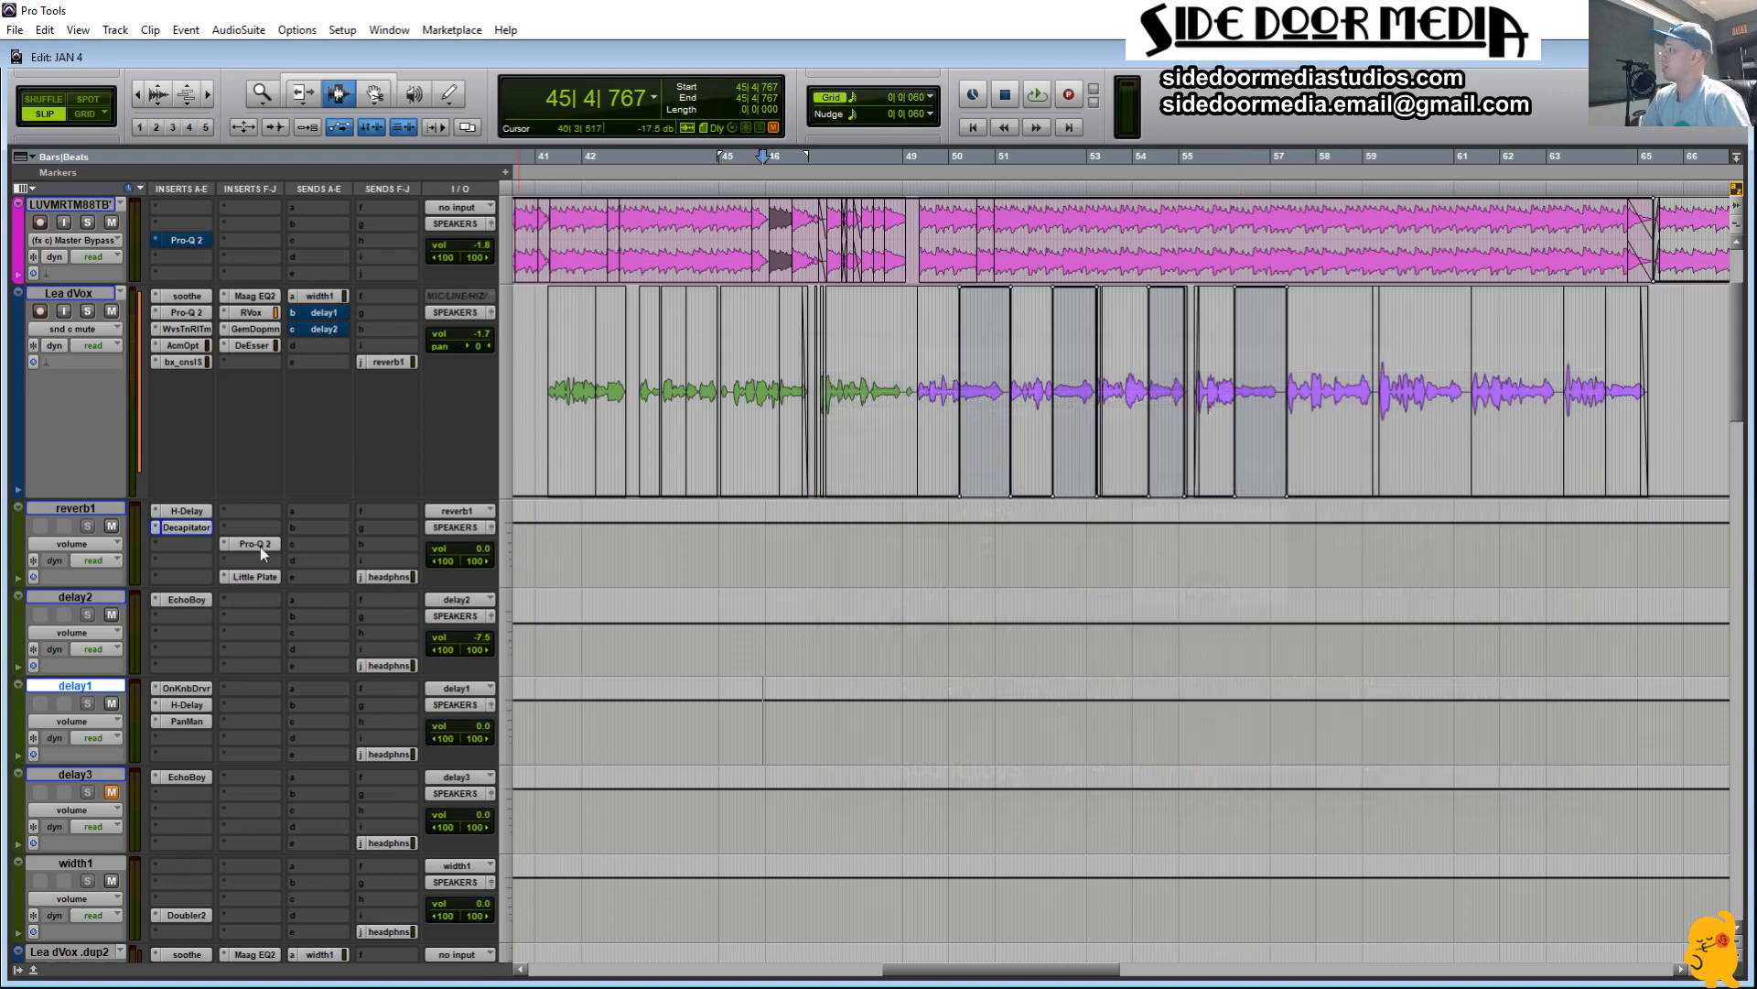
Step: Open Pro-Q 2 on reverb1, set the lead vocal's reverb1 send to pre-fader at 0.0 dB, and solo the reverb1 track
click(260, 549)
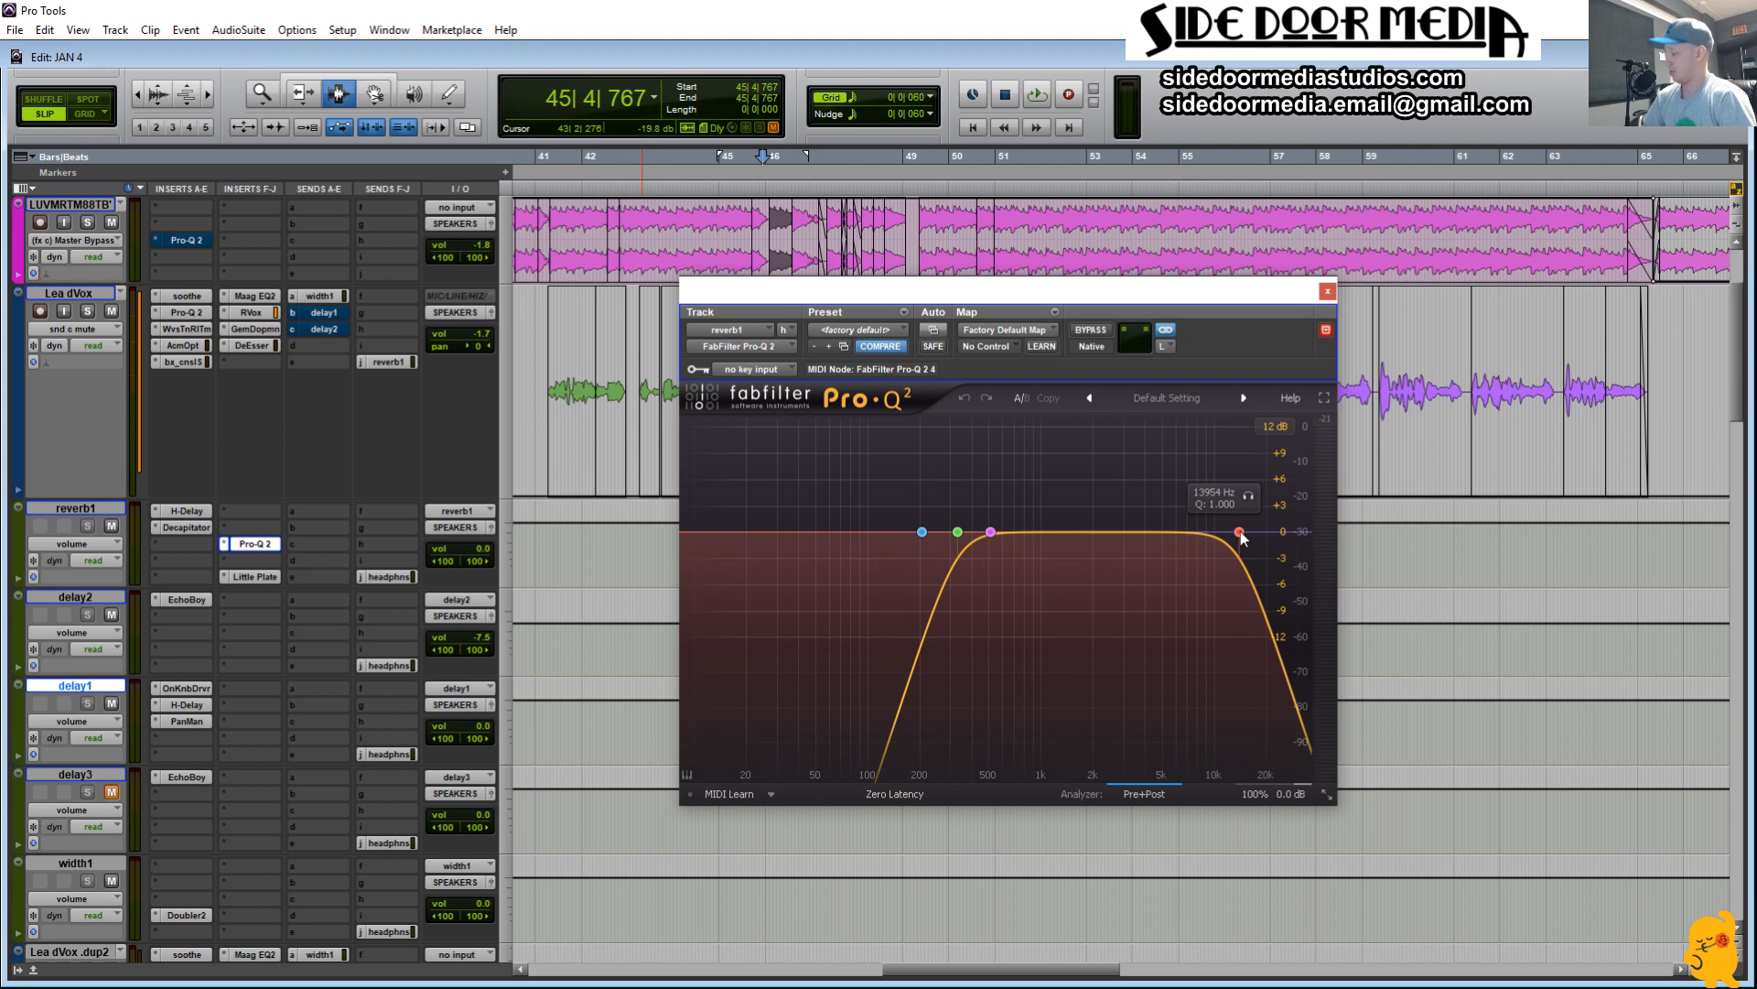
drag(1756, 46, 1491, 184)
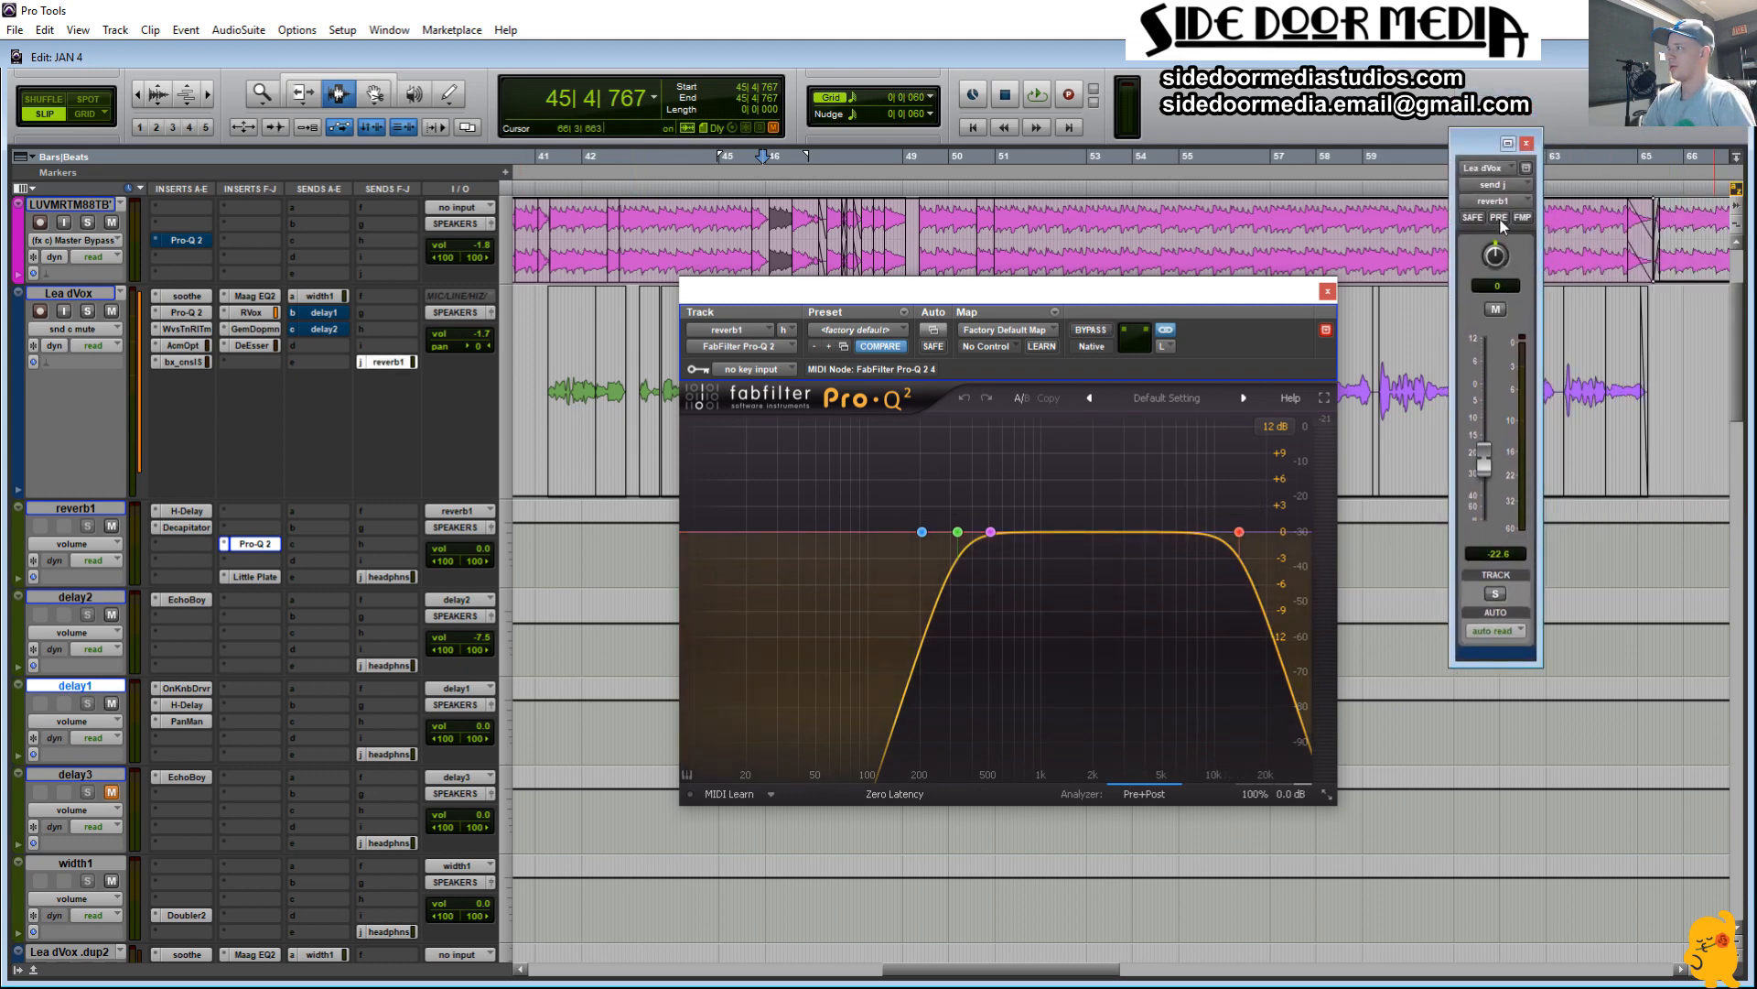
alt+click(1484, 462)
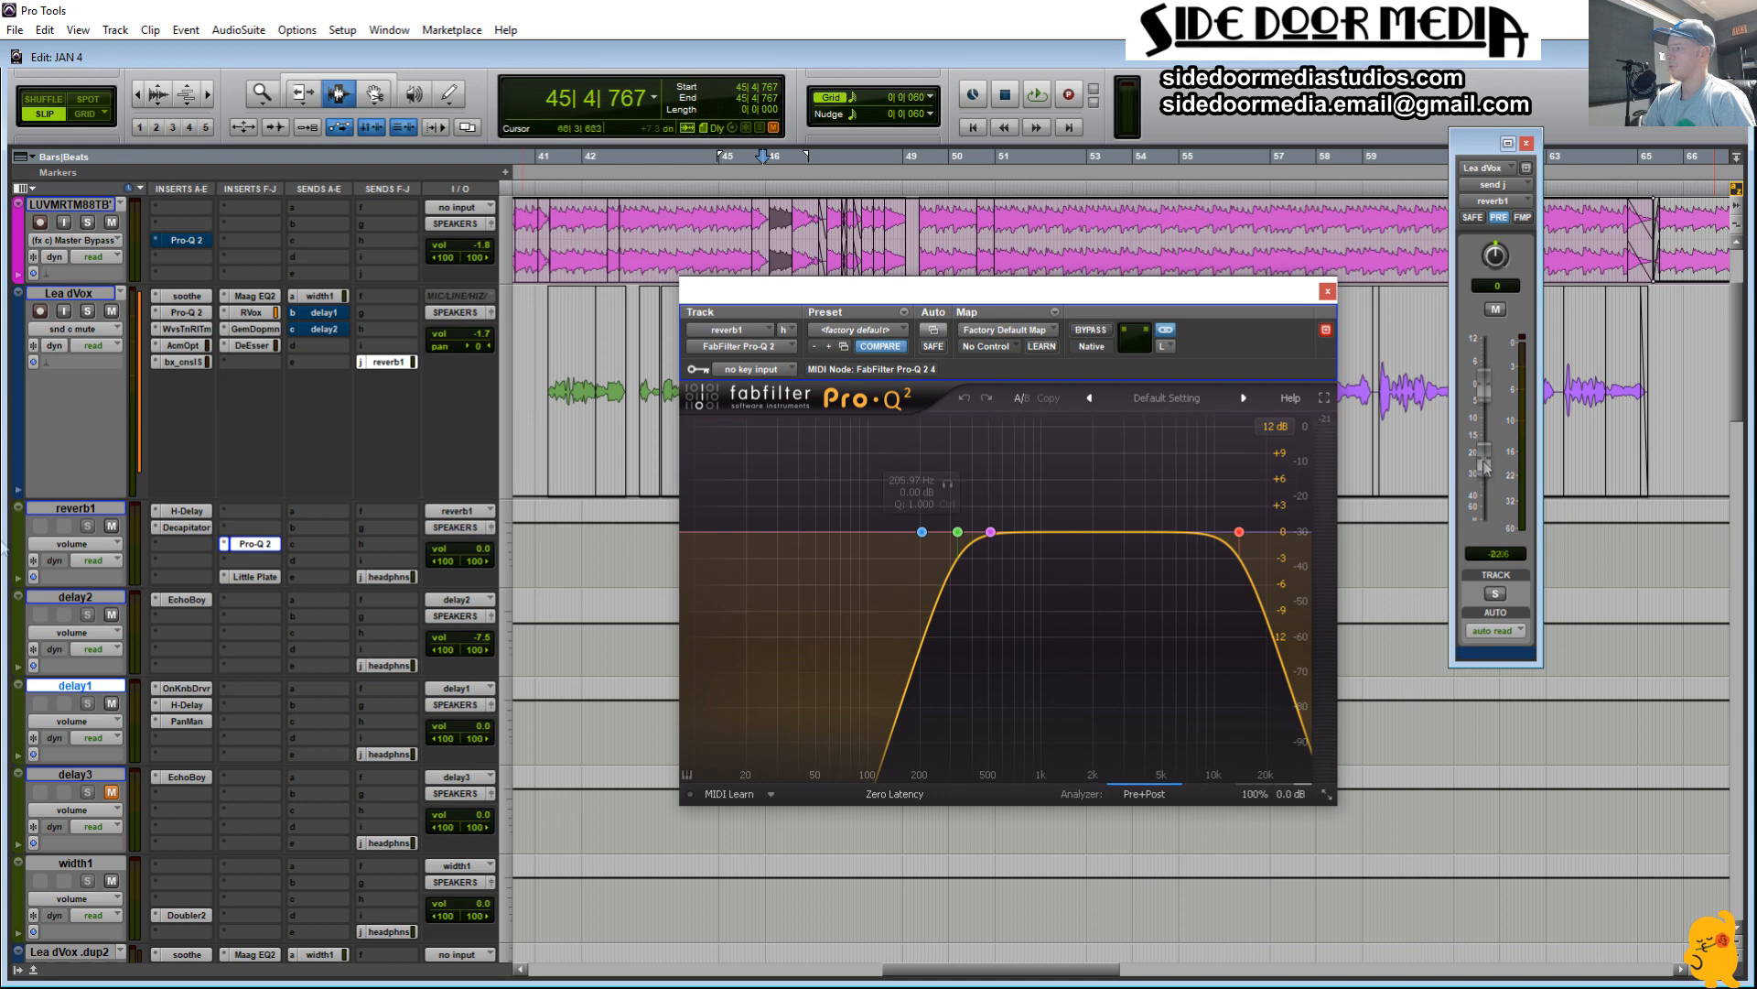
click(87, 526)
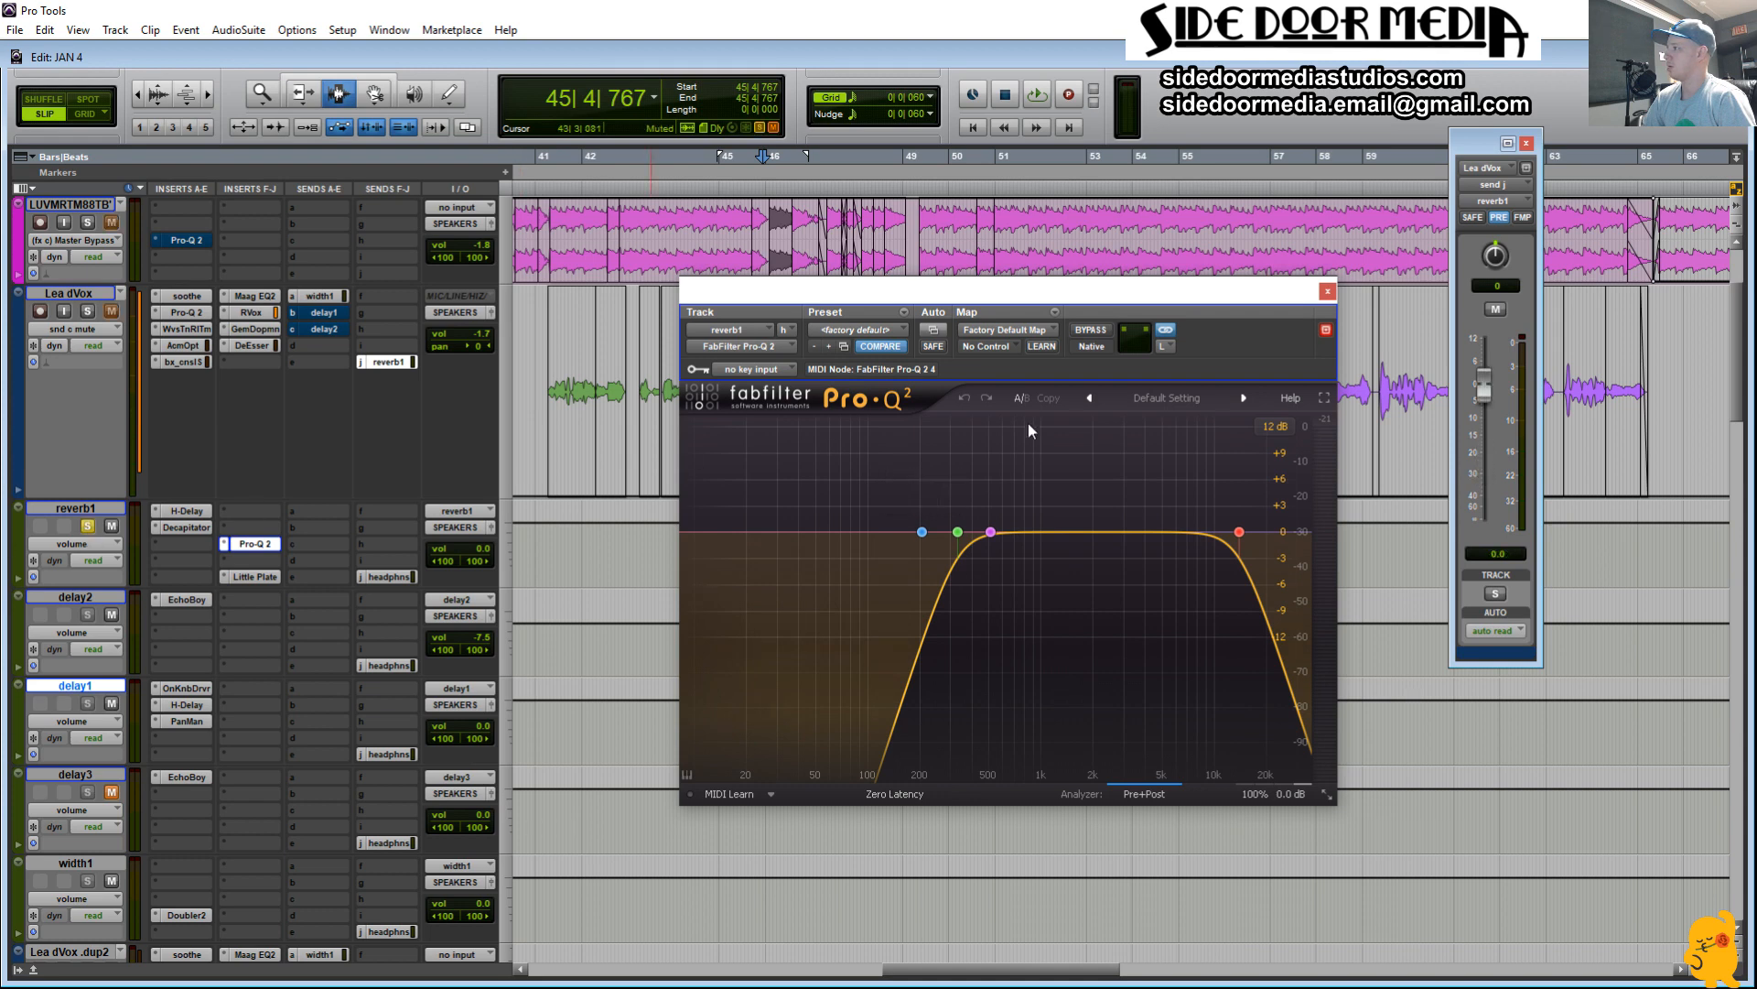
Step: Play the soloed reverb from bar 45 with Pro-Q 2 bypassed and then active, and stop playback
click(1090, 332)
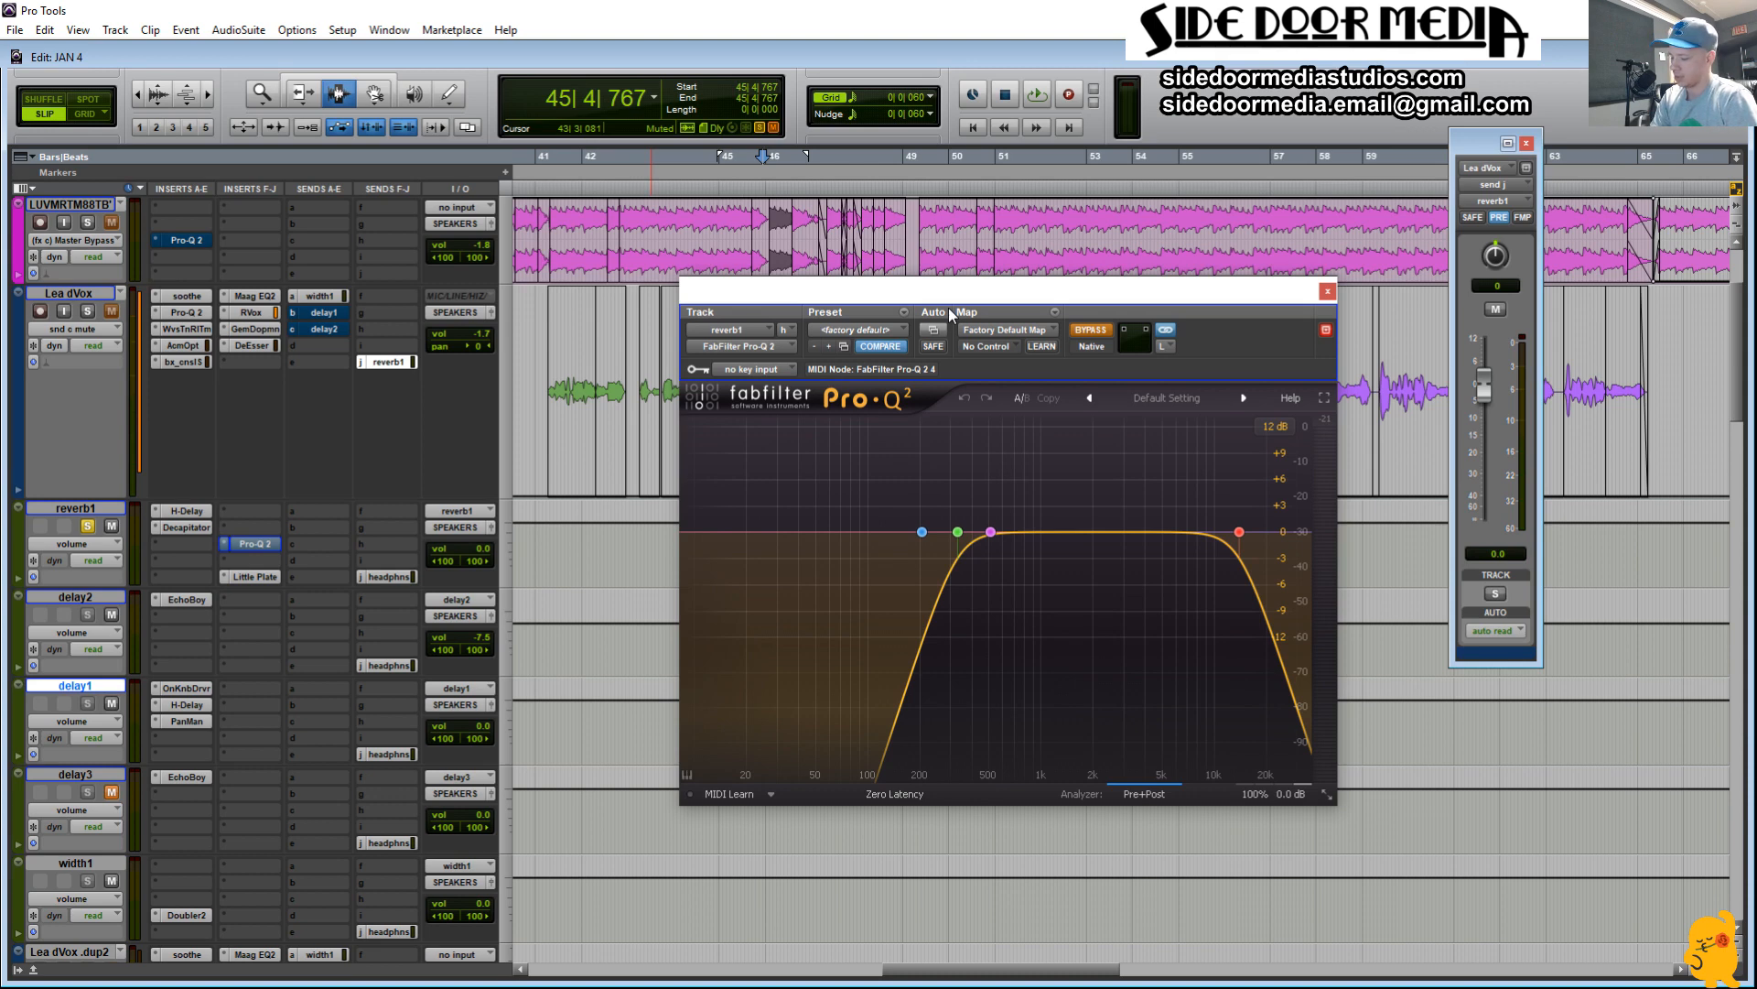
key(space)
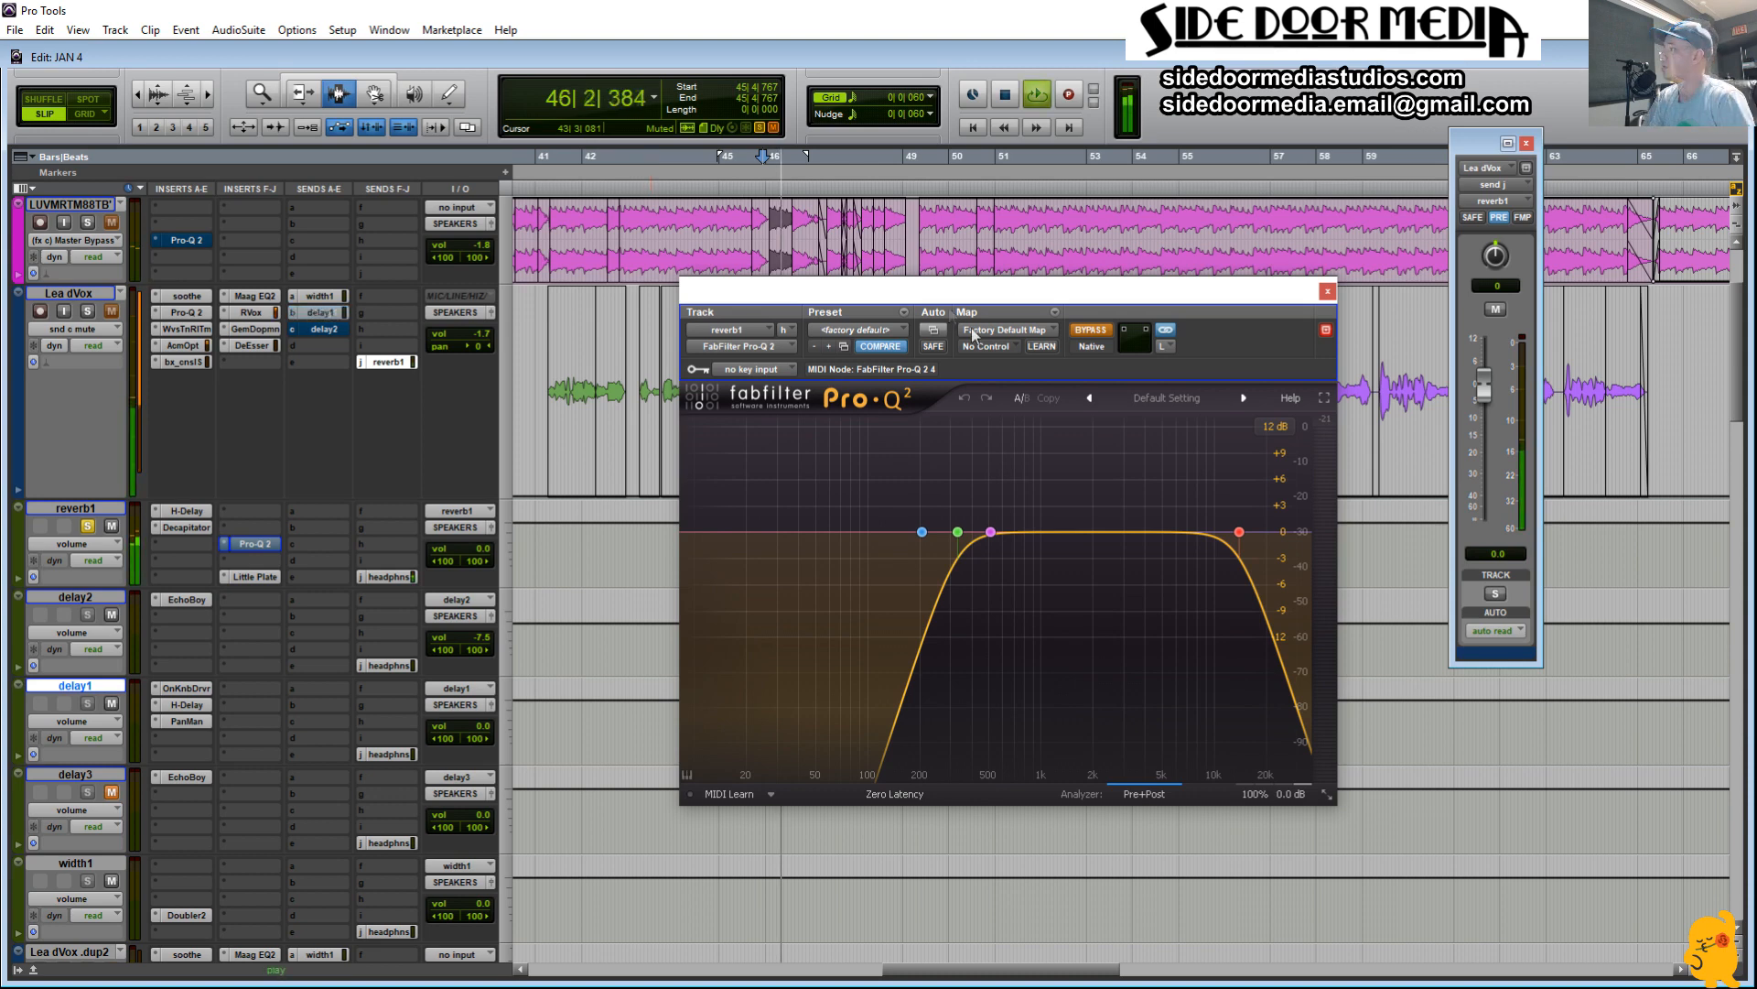
click(1101, 333)
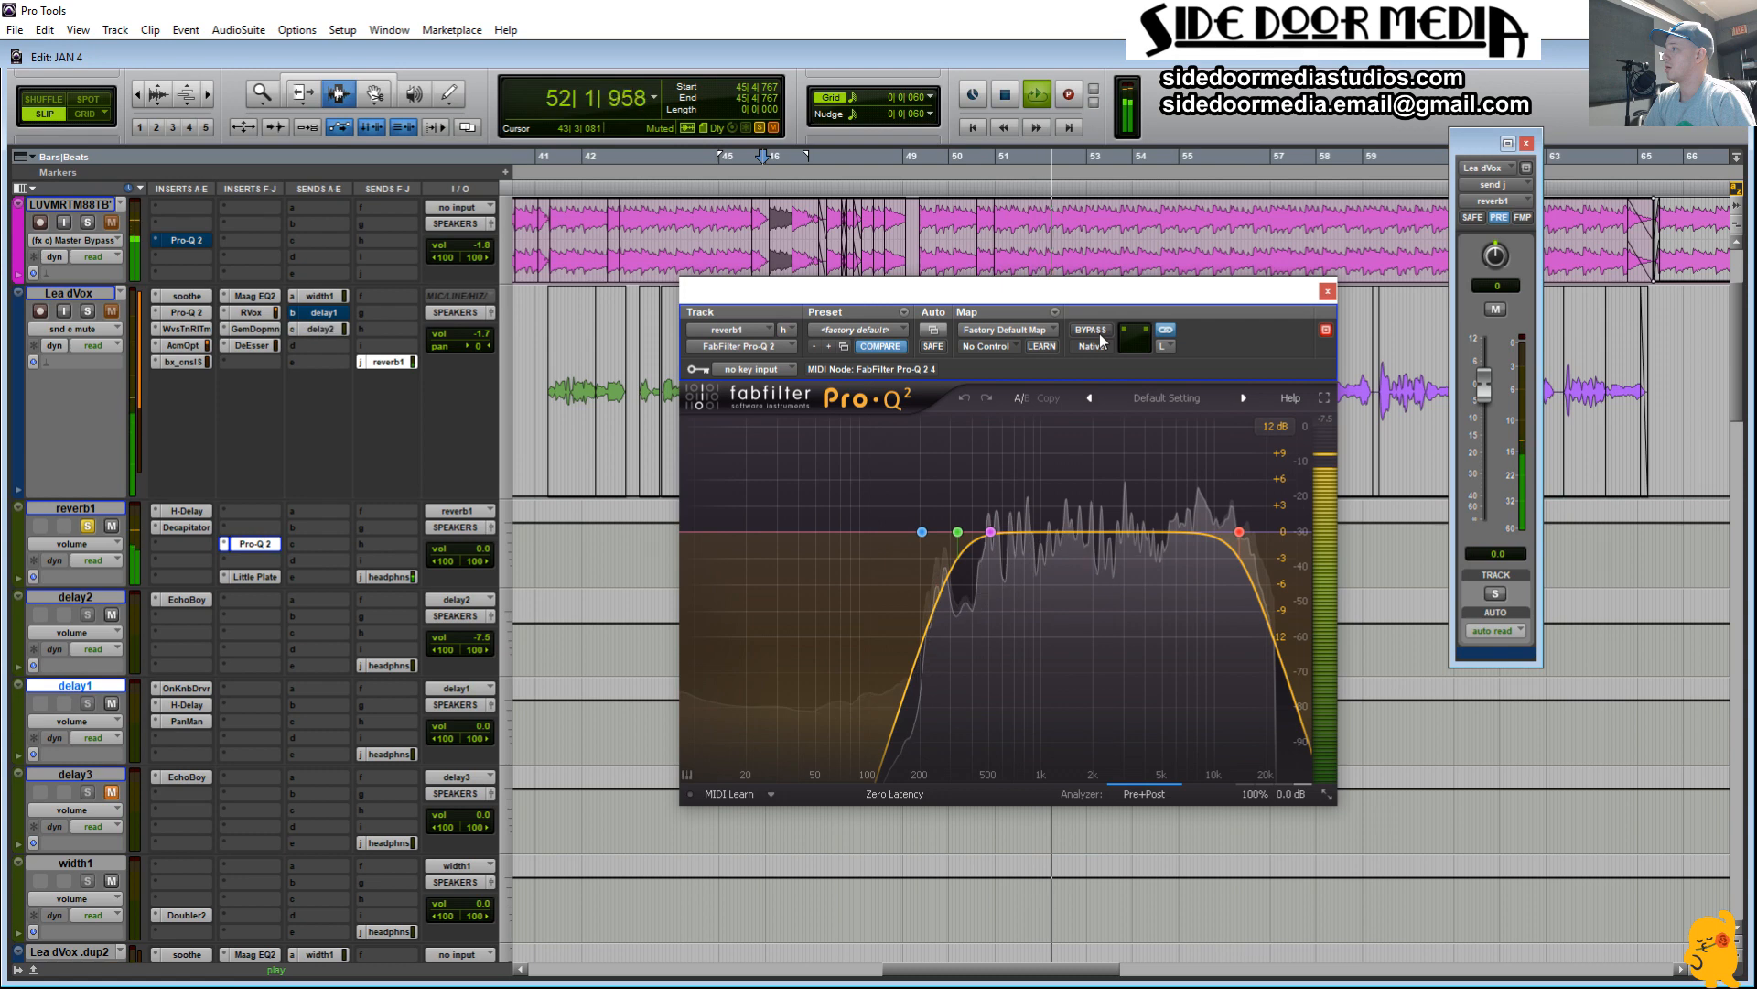
key(space)
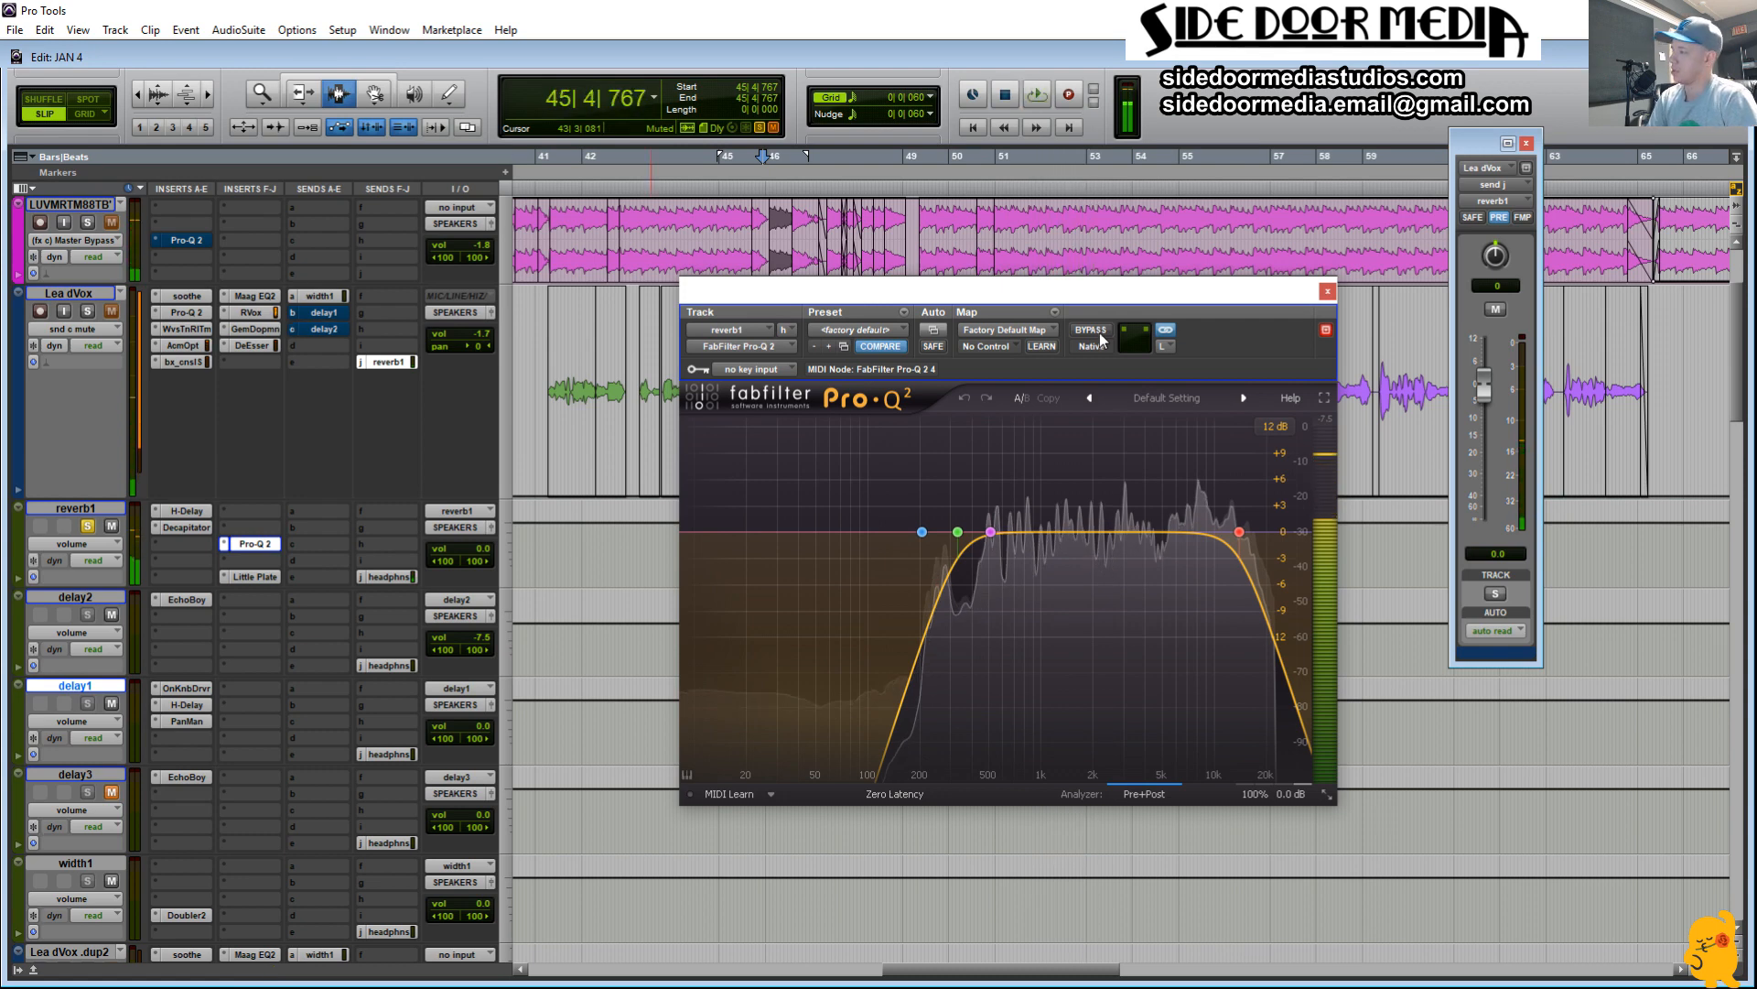
Step: Lower the reverb1 send to -22.2 dB with pre-fader off, bypass Pro-Q 2, and unsolo the reverb1 track
drag(1484, 389, 1496, 472)
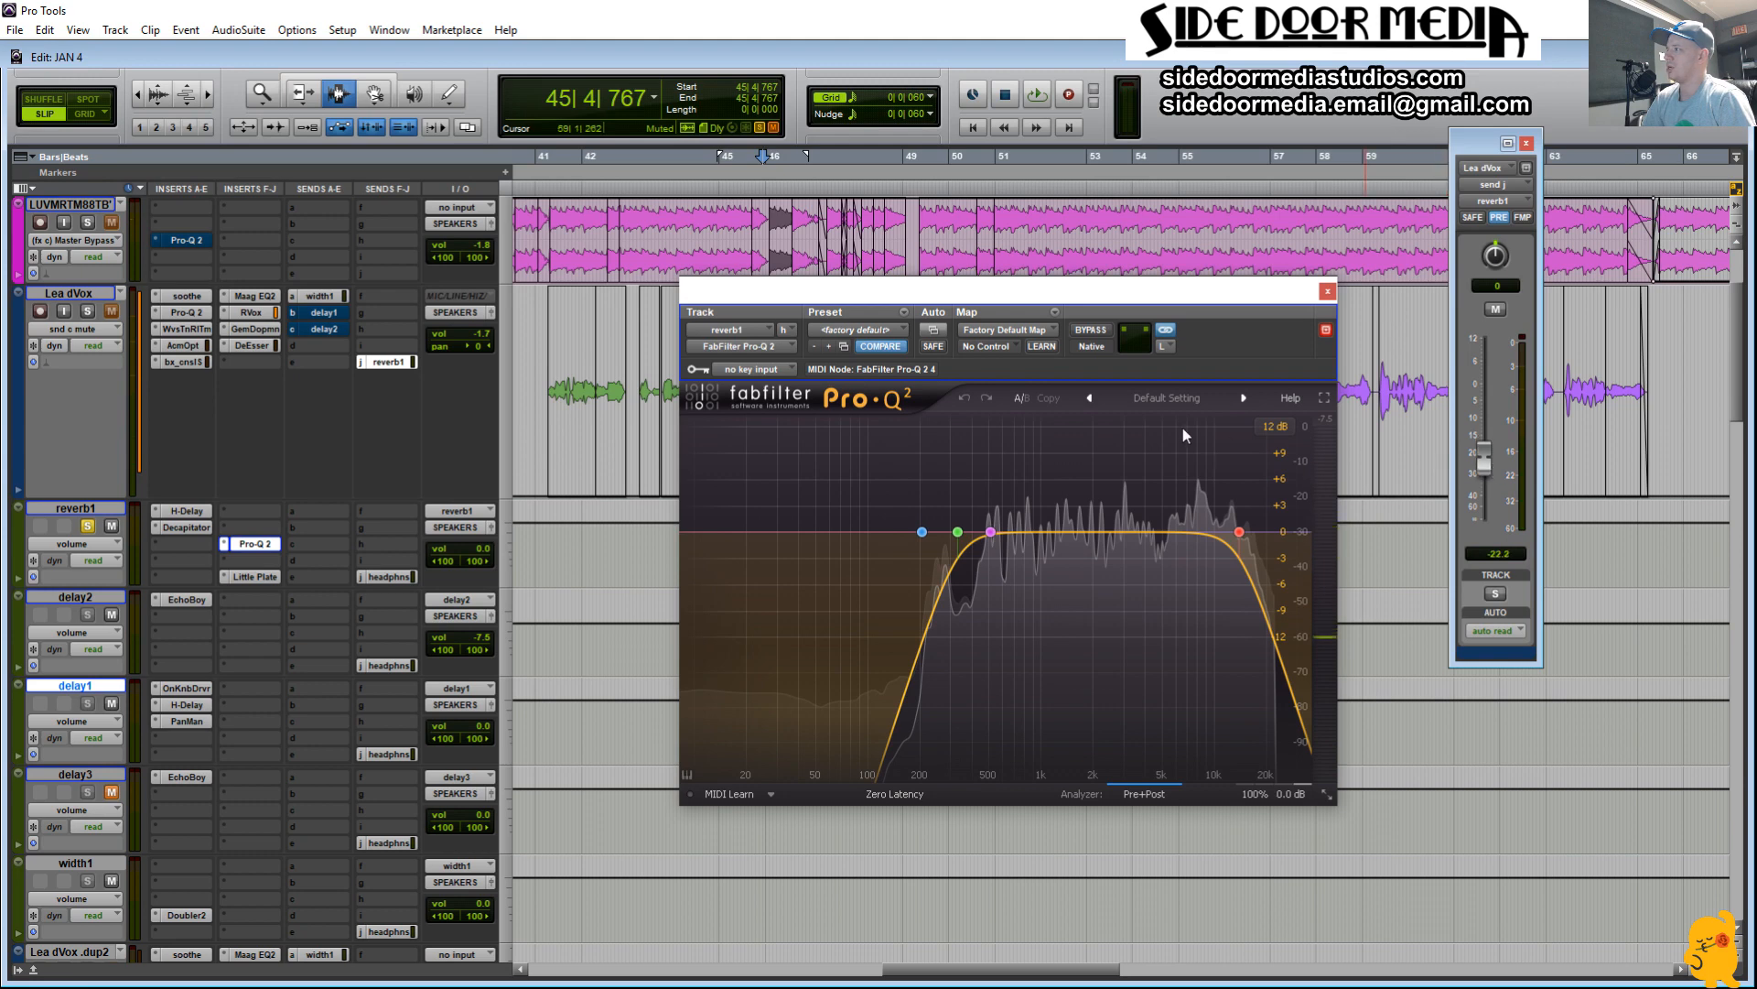
click(1094, 331)
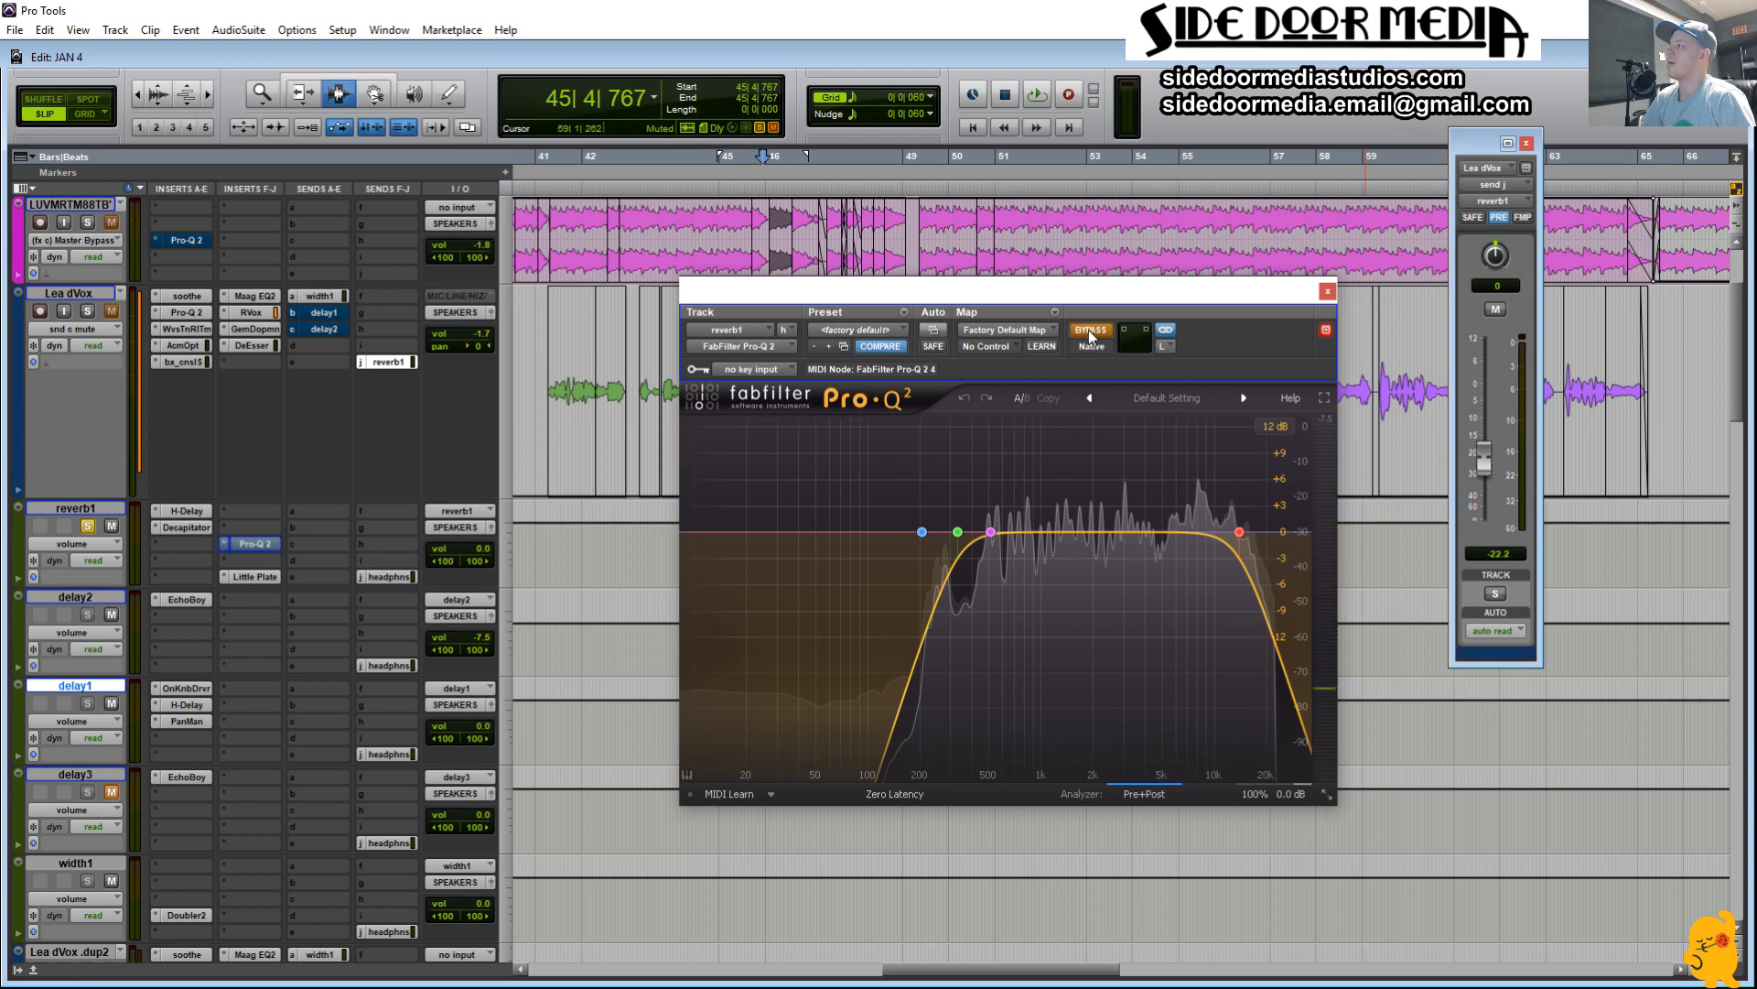
click(89, 527)
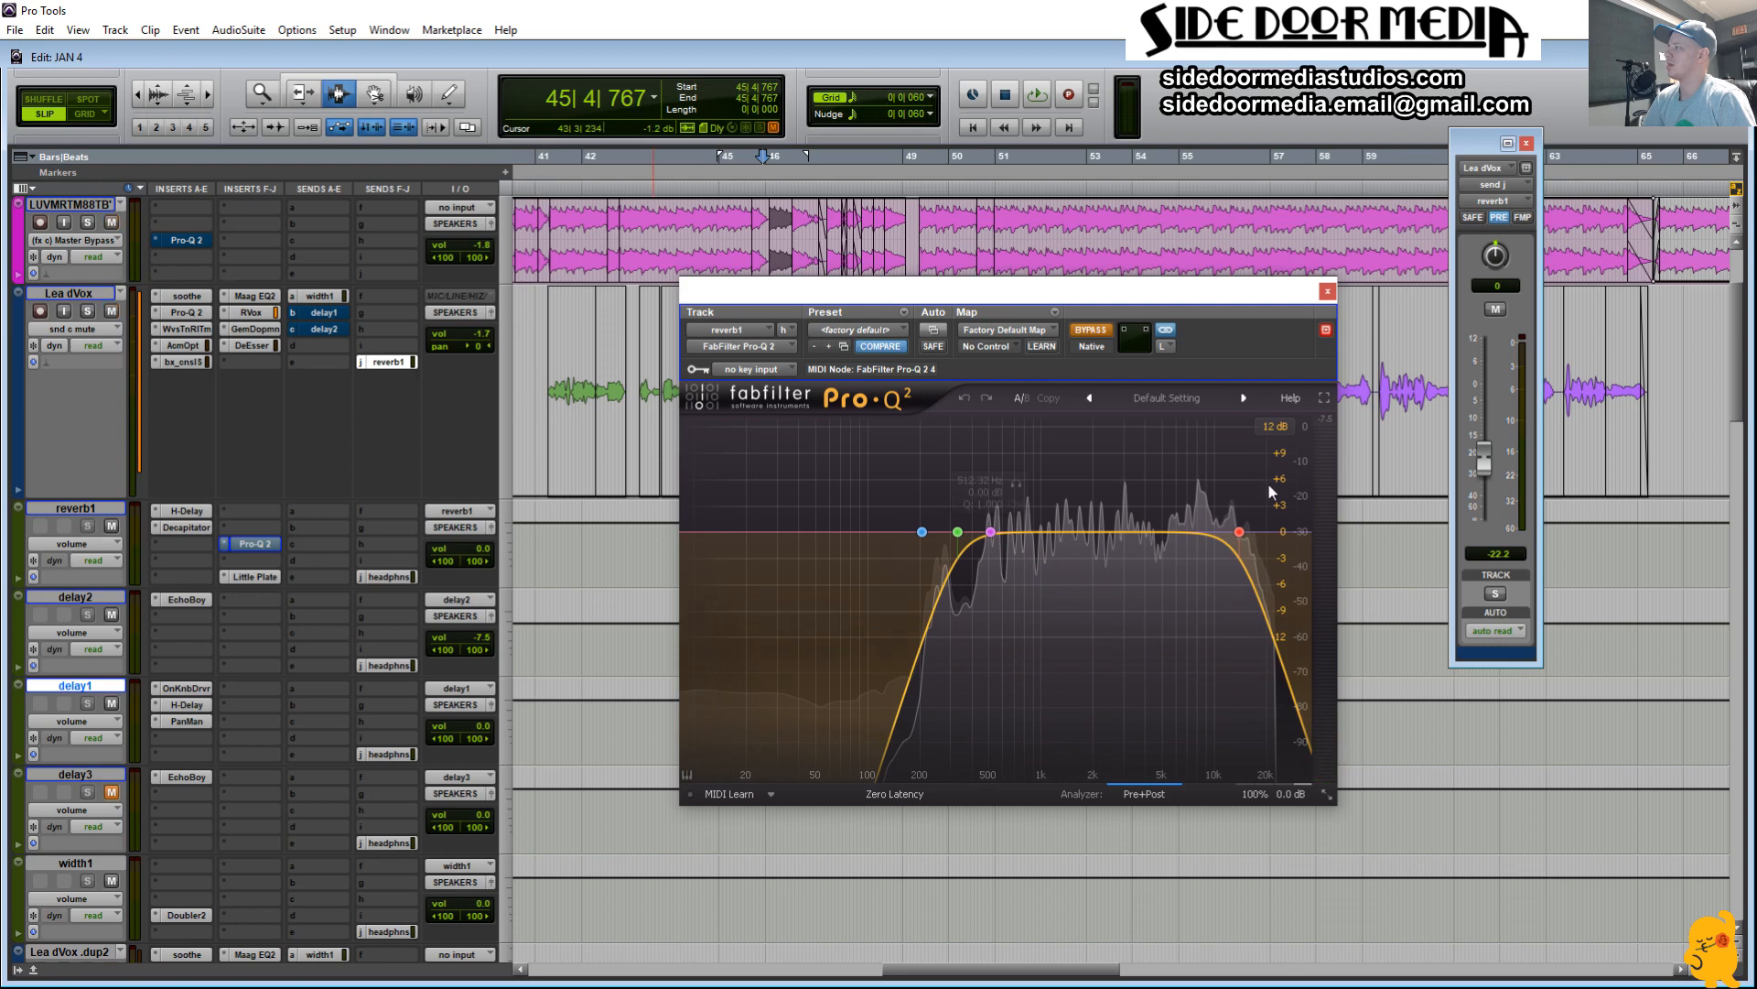
click(1498, 222)
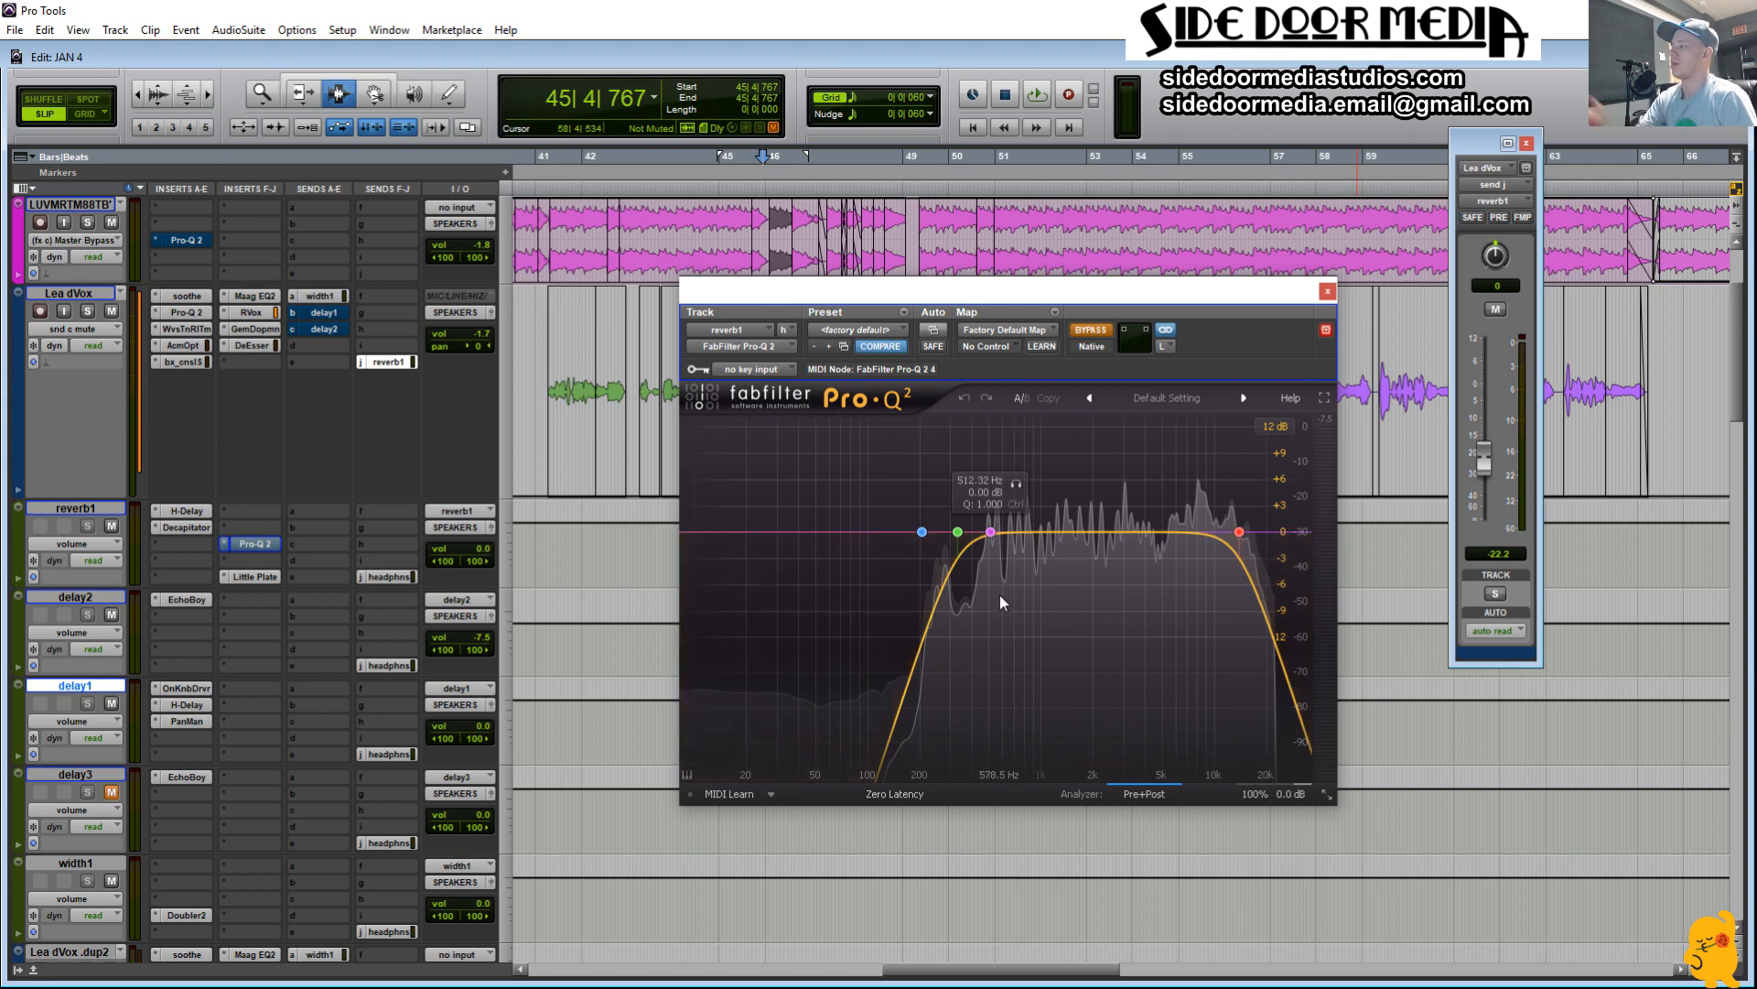
Step: Play the full mix from bar 45 with the reverb's Pro-Q 2 bypassed and then active, stop, and close the EQ
key(space)
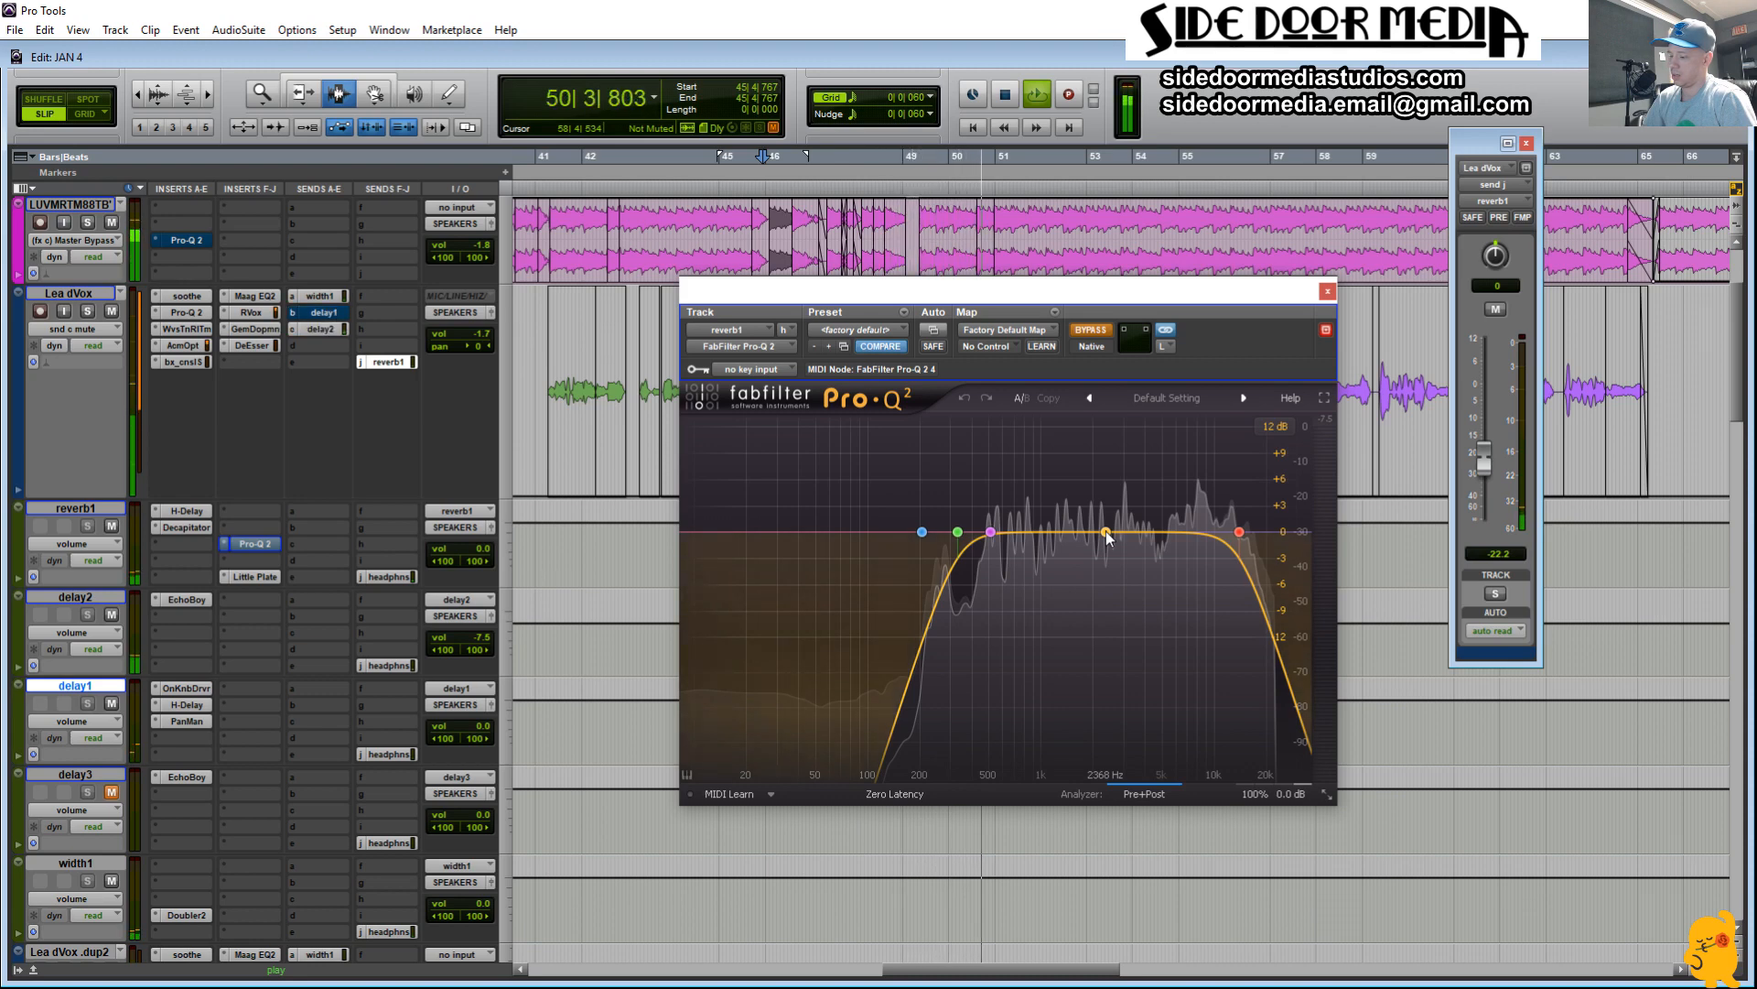
click(1100, 331)
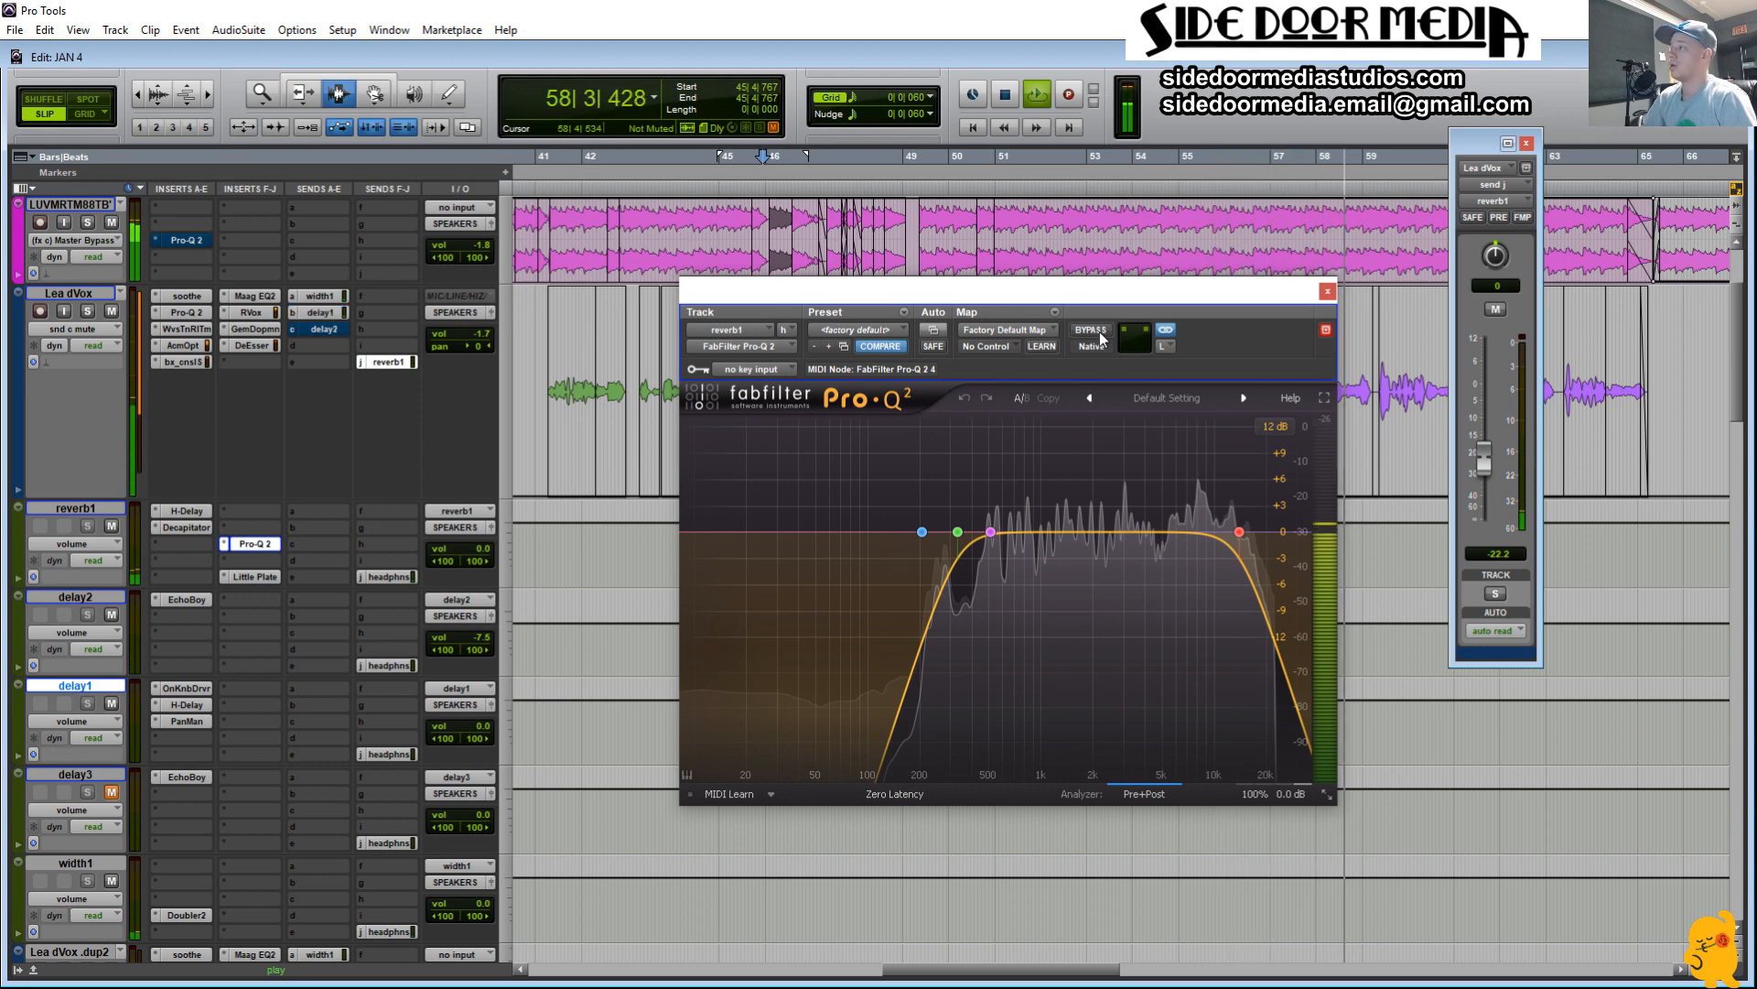
key(space)
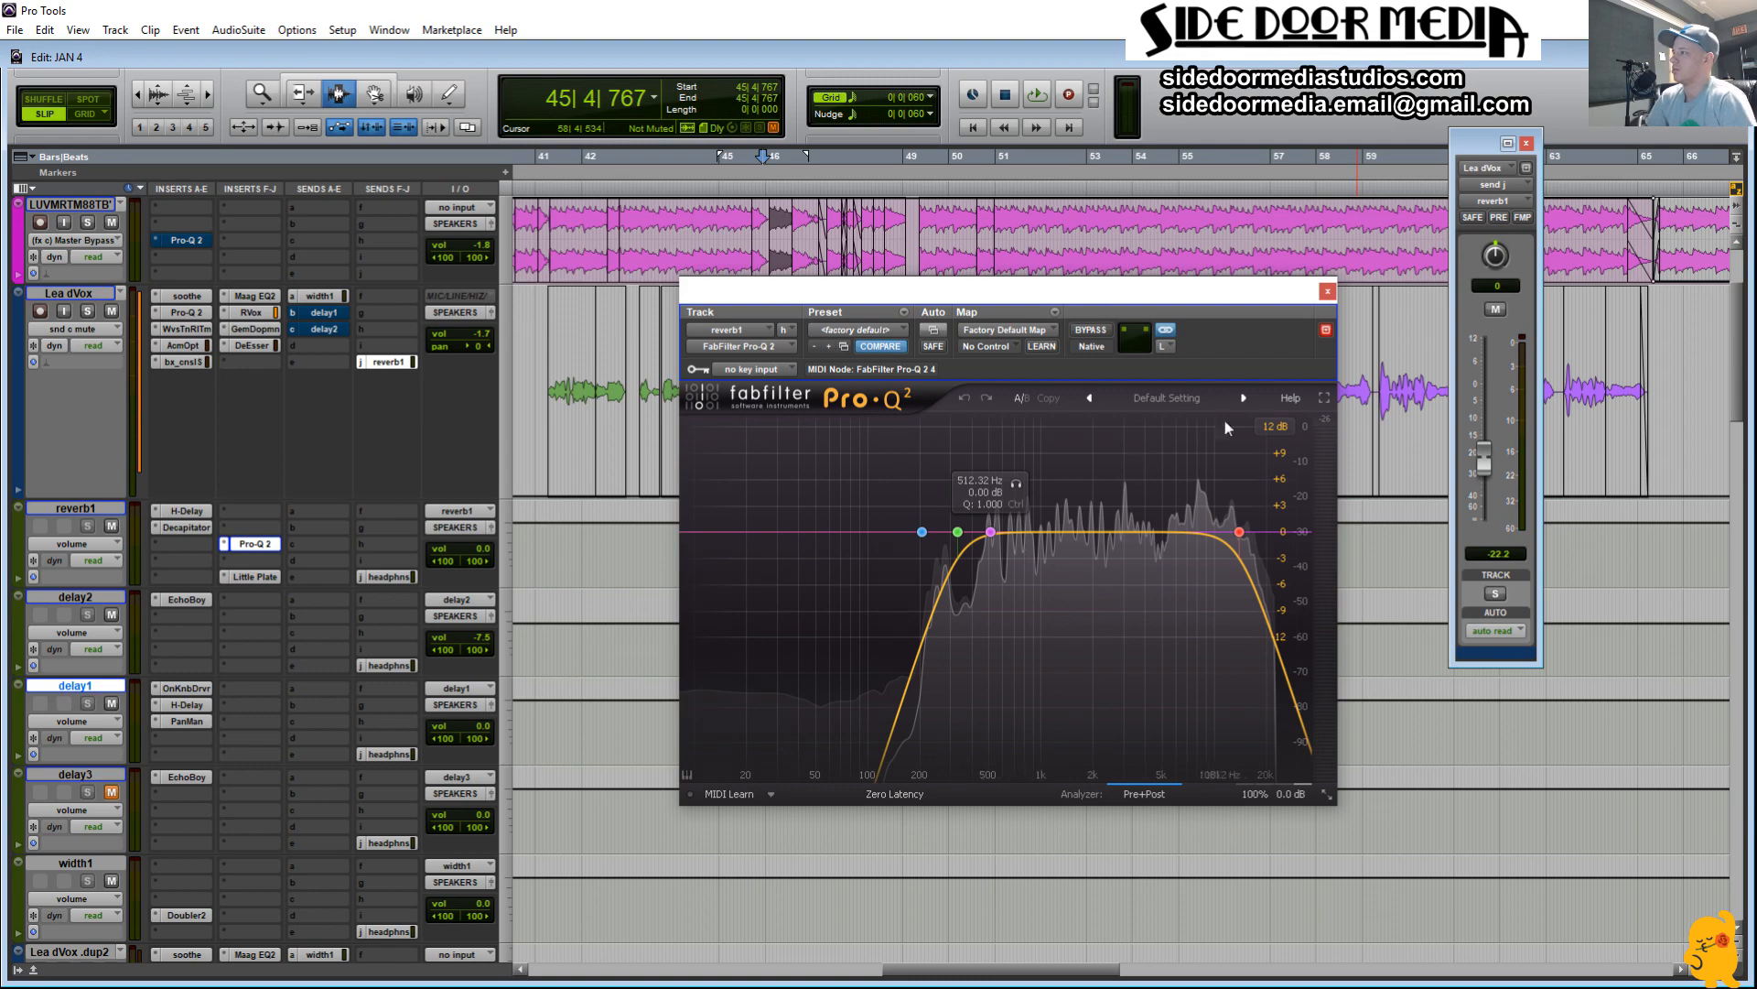
click(1327, 291)
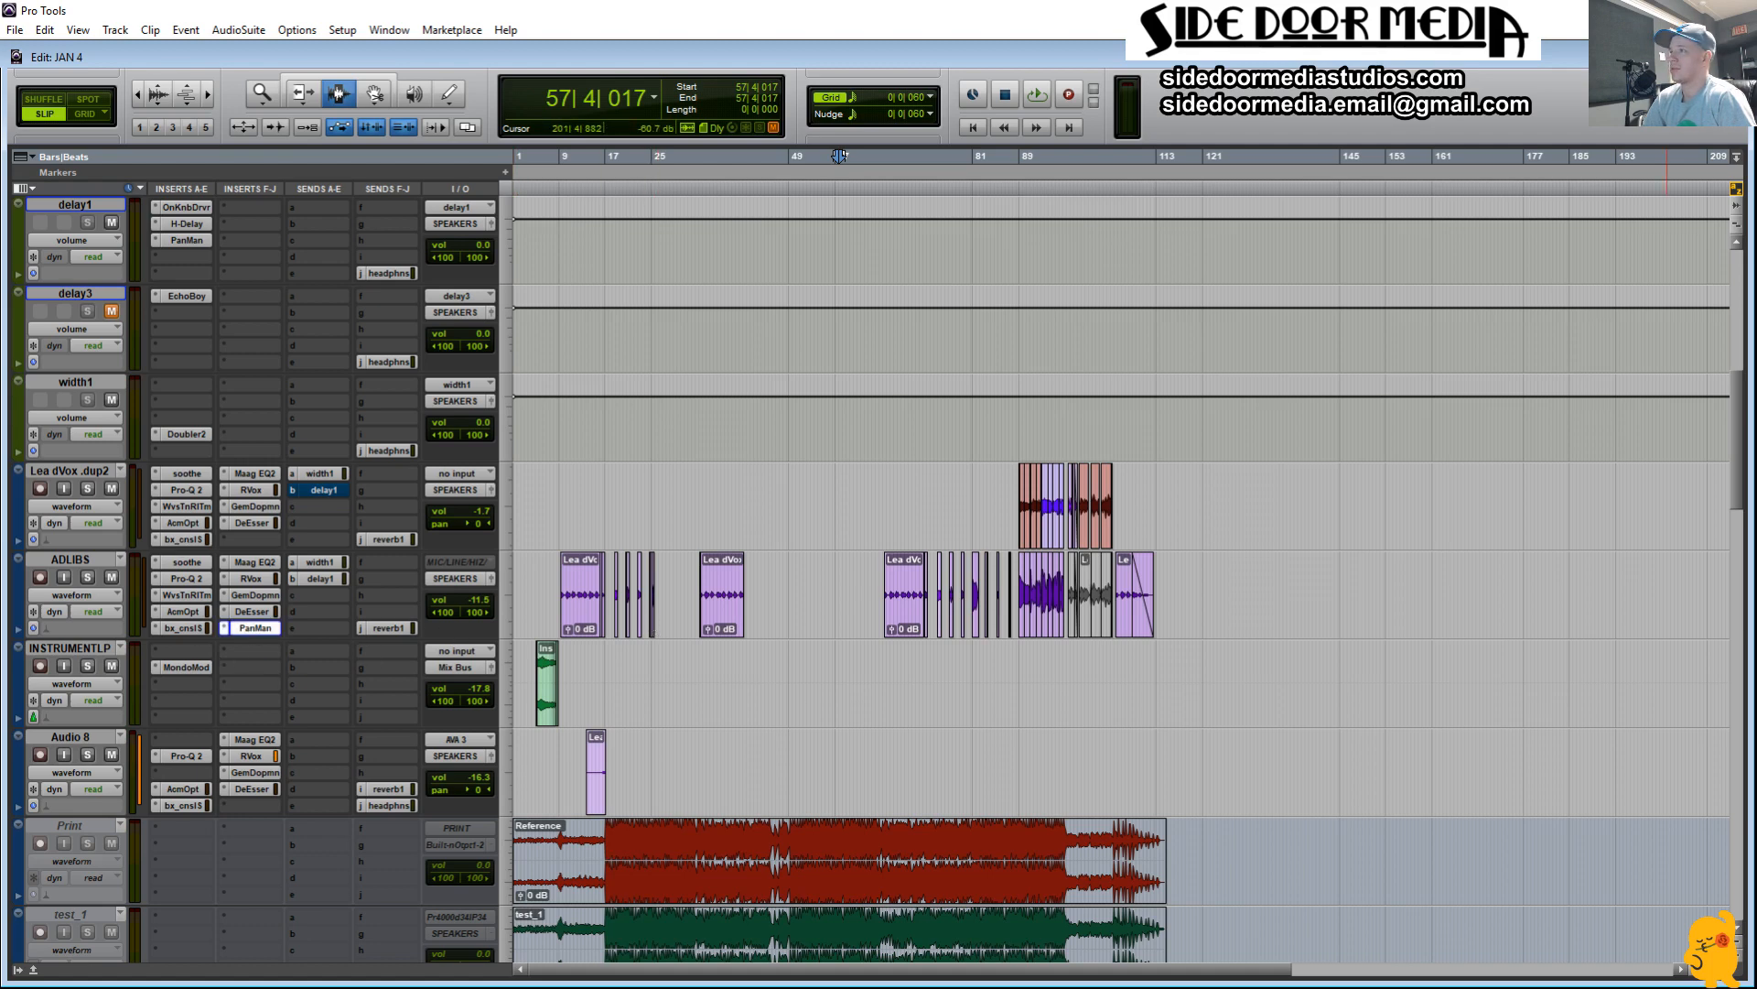
Step: Show PanMan on the ADLIBS track, fit the ad-lib clips before bar 45 in view, and close the plugin window
drag(1756, 229, 431, 60)
drag(558, 66, 421, 101)
drag(549, 591, 774, 596)
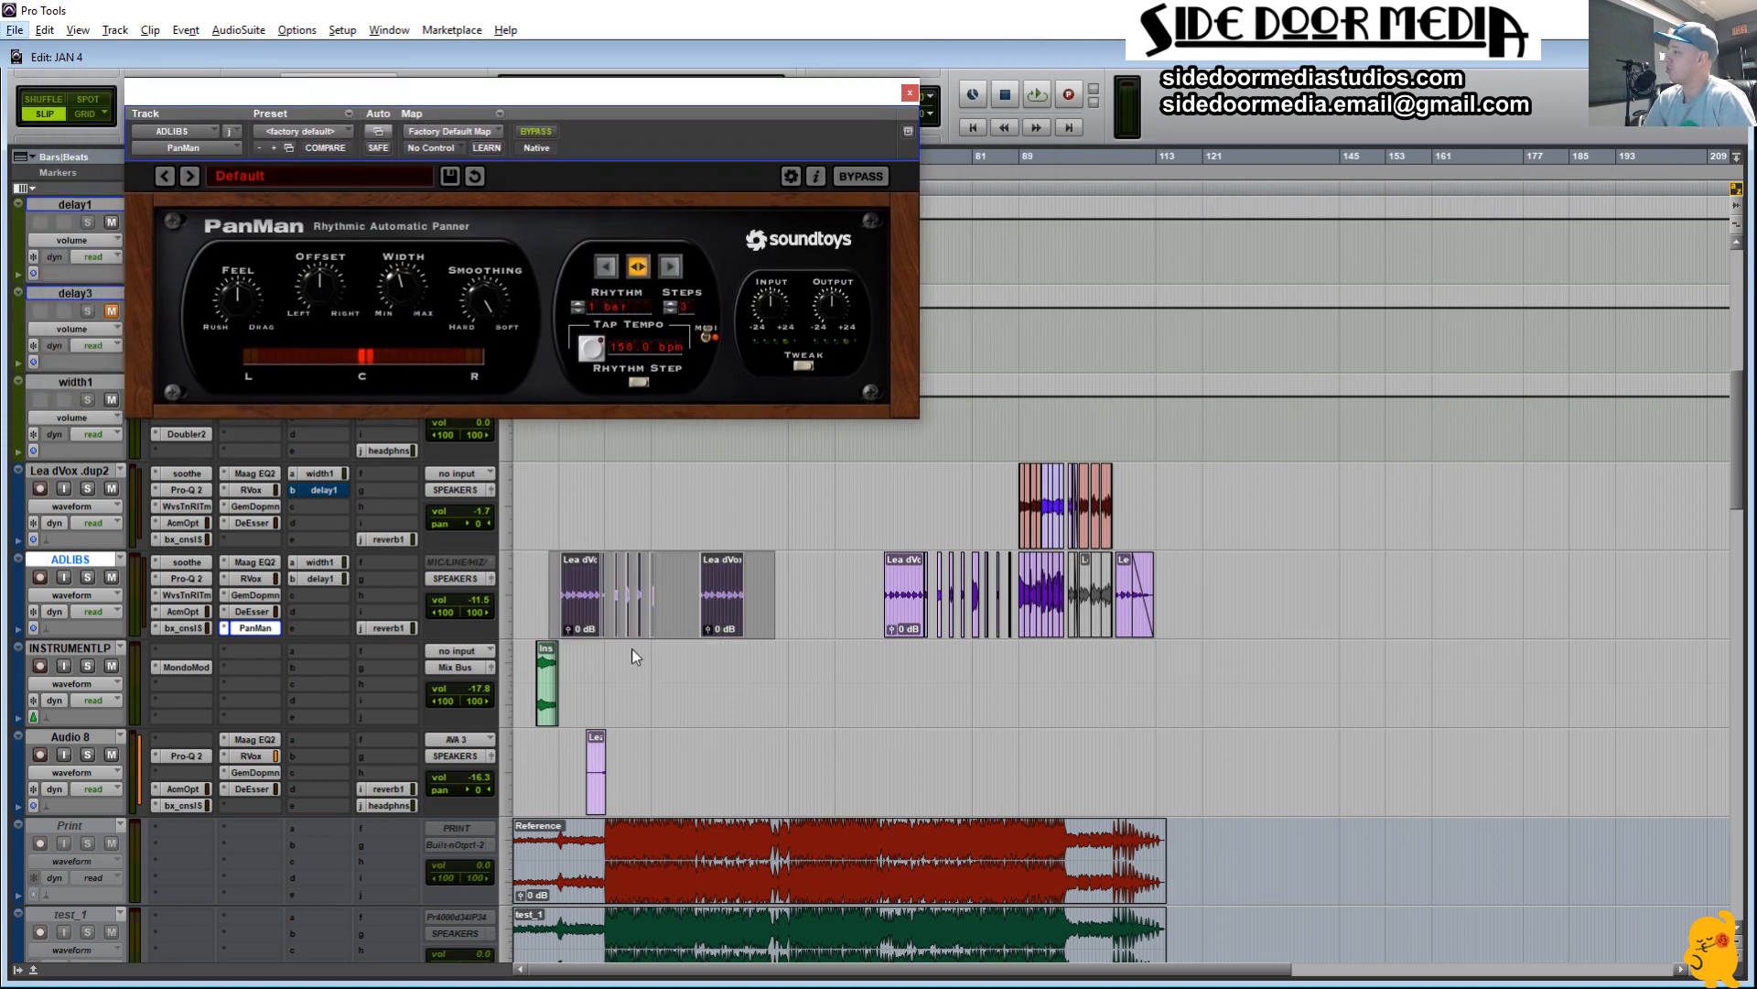
key(alt+f)
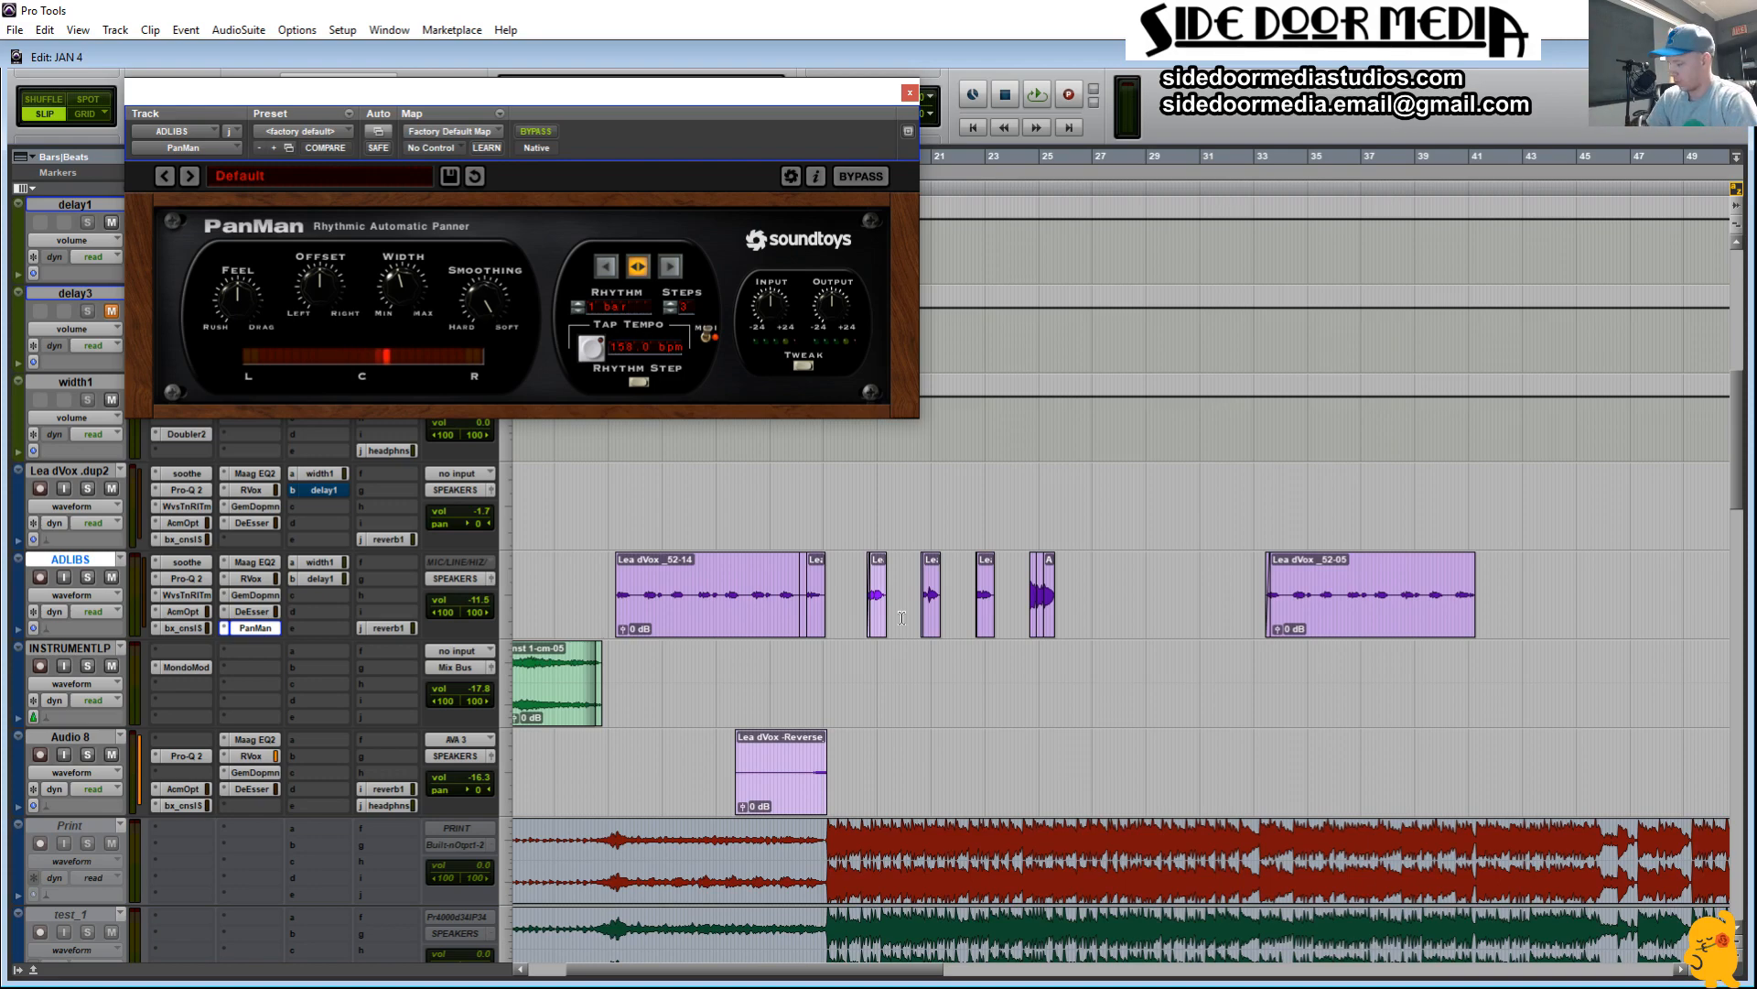
click(910, 93)
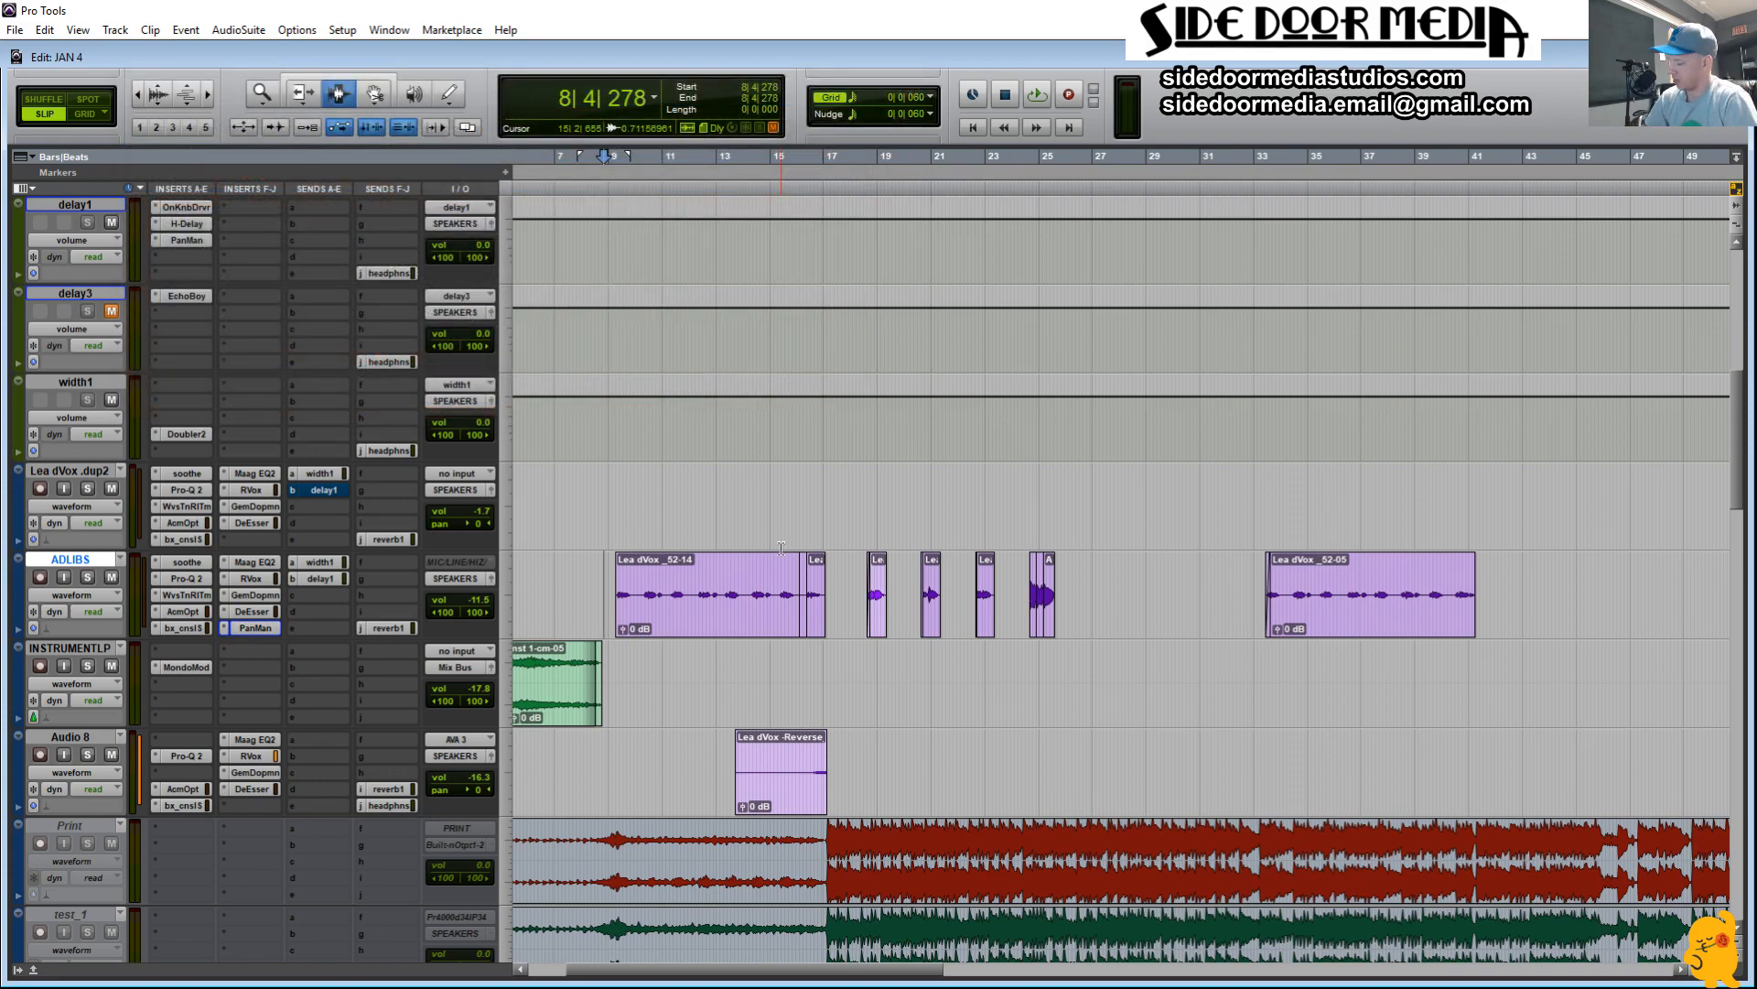
Step: Reopen PanMan on the ADLIBS track, adjust its Width, and close the plugin window
scroll(782, 547, down, 2)
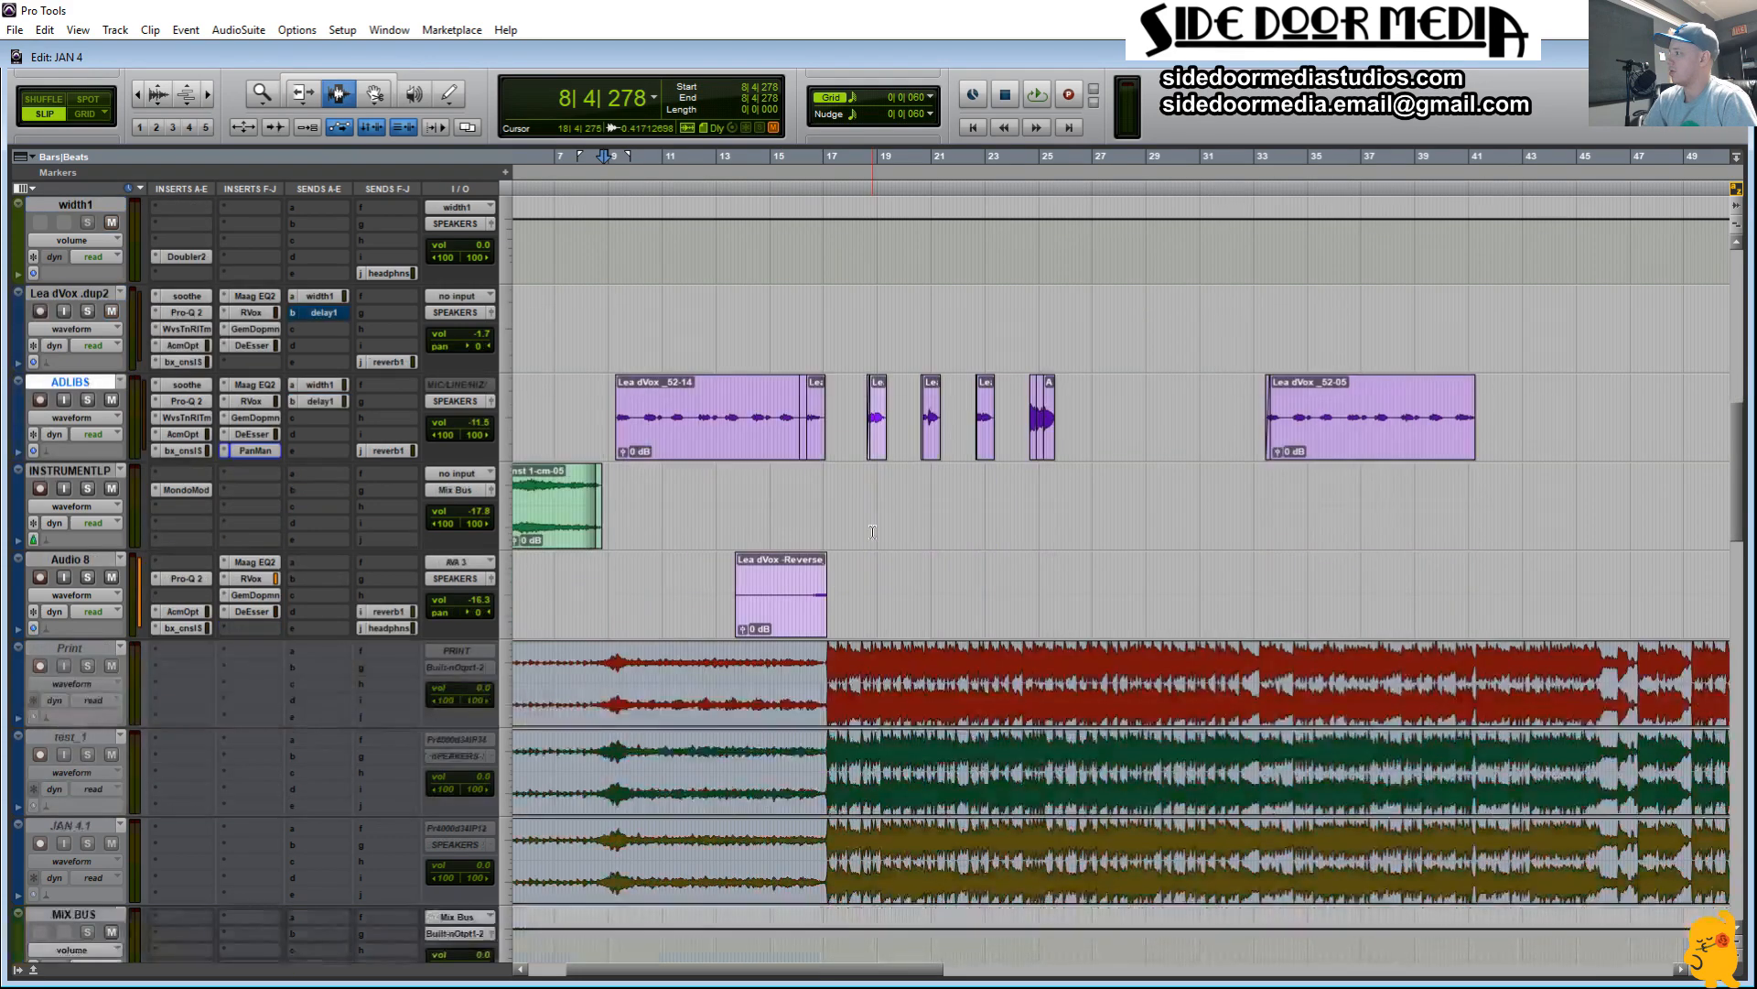
scroll(824, 540, right, 6)
scroll(872, 531, right, 12)
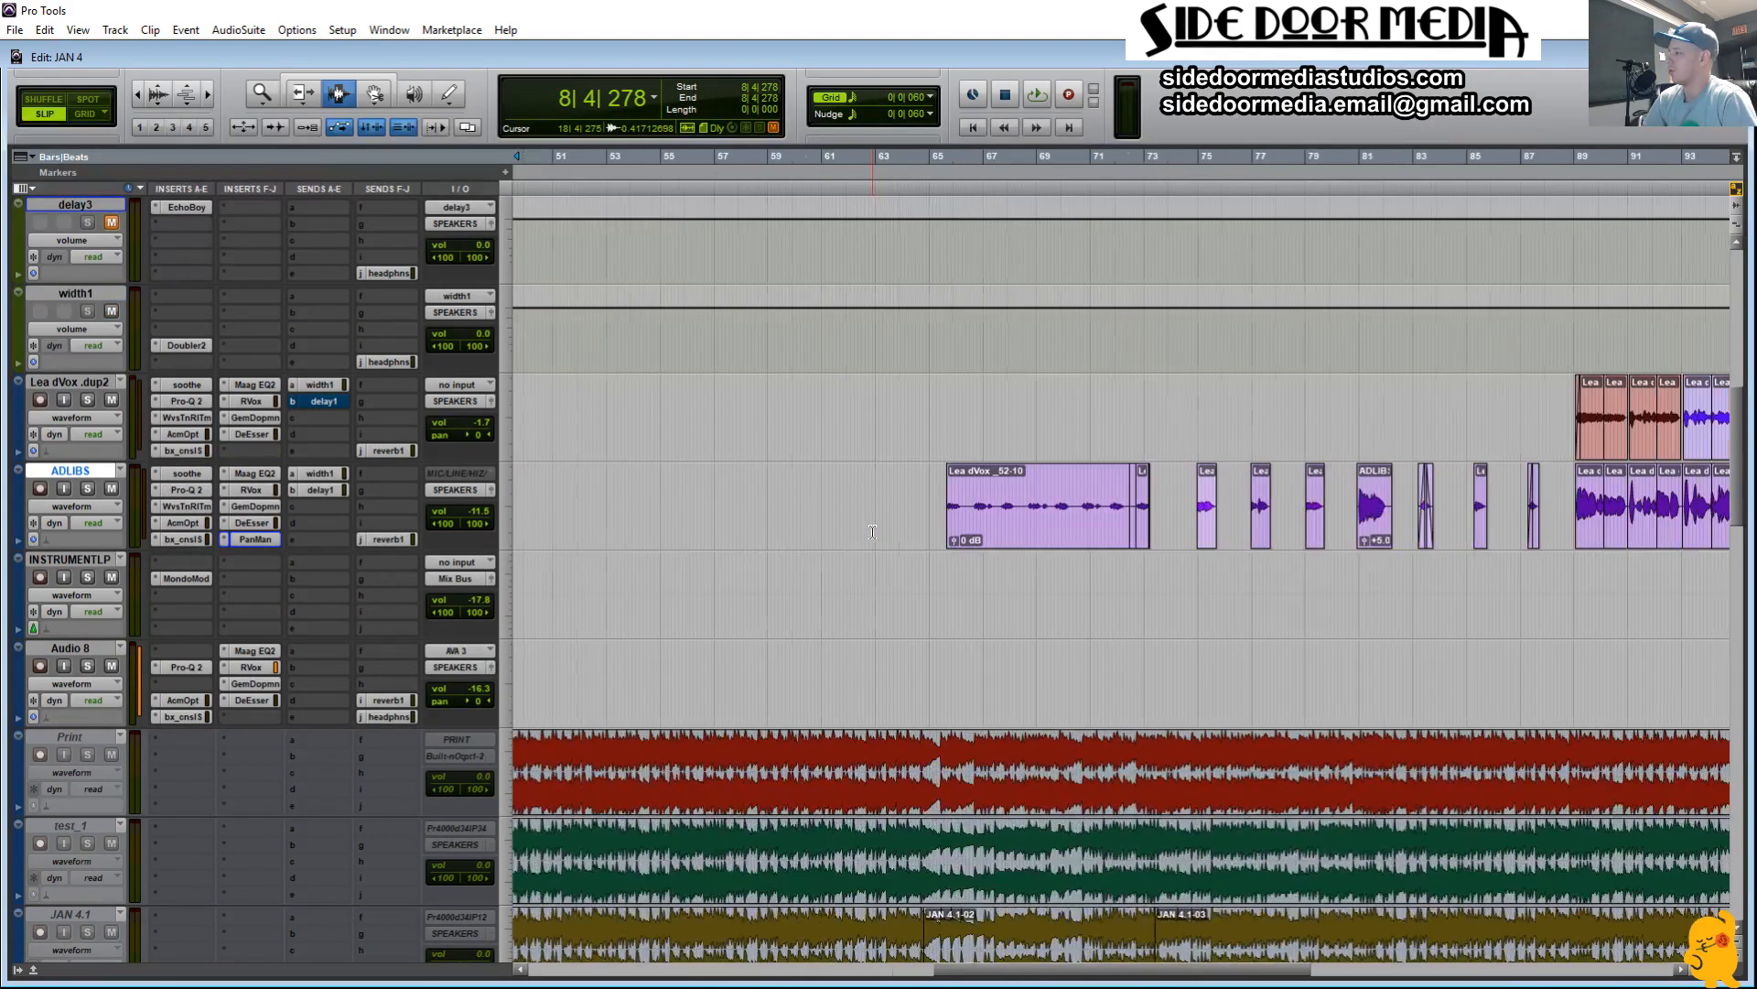
scroll(872, 531, right, 6)
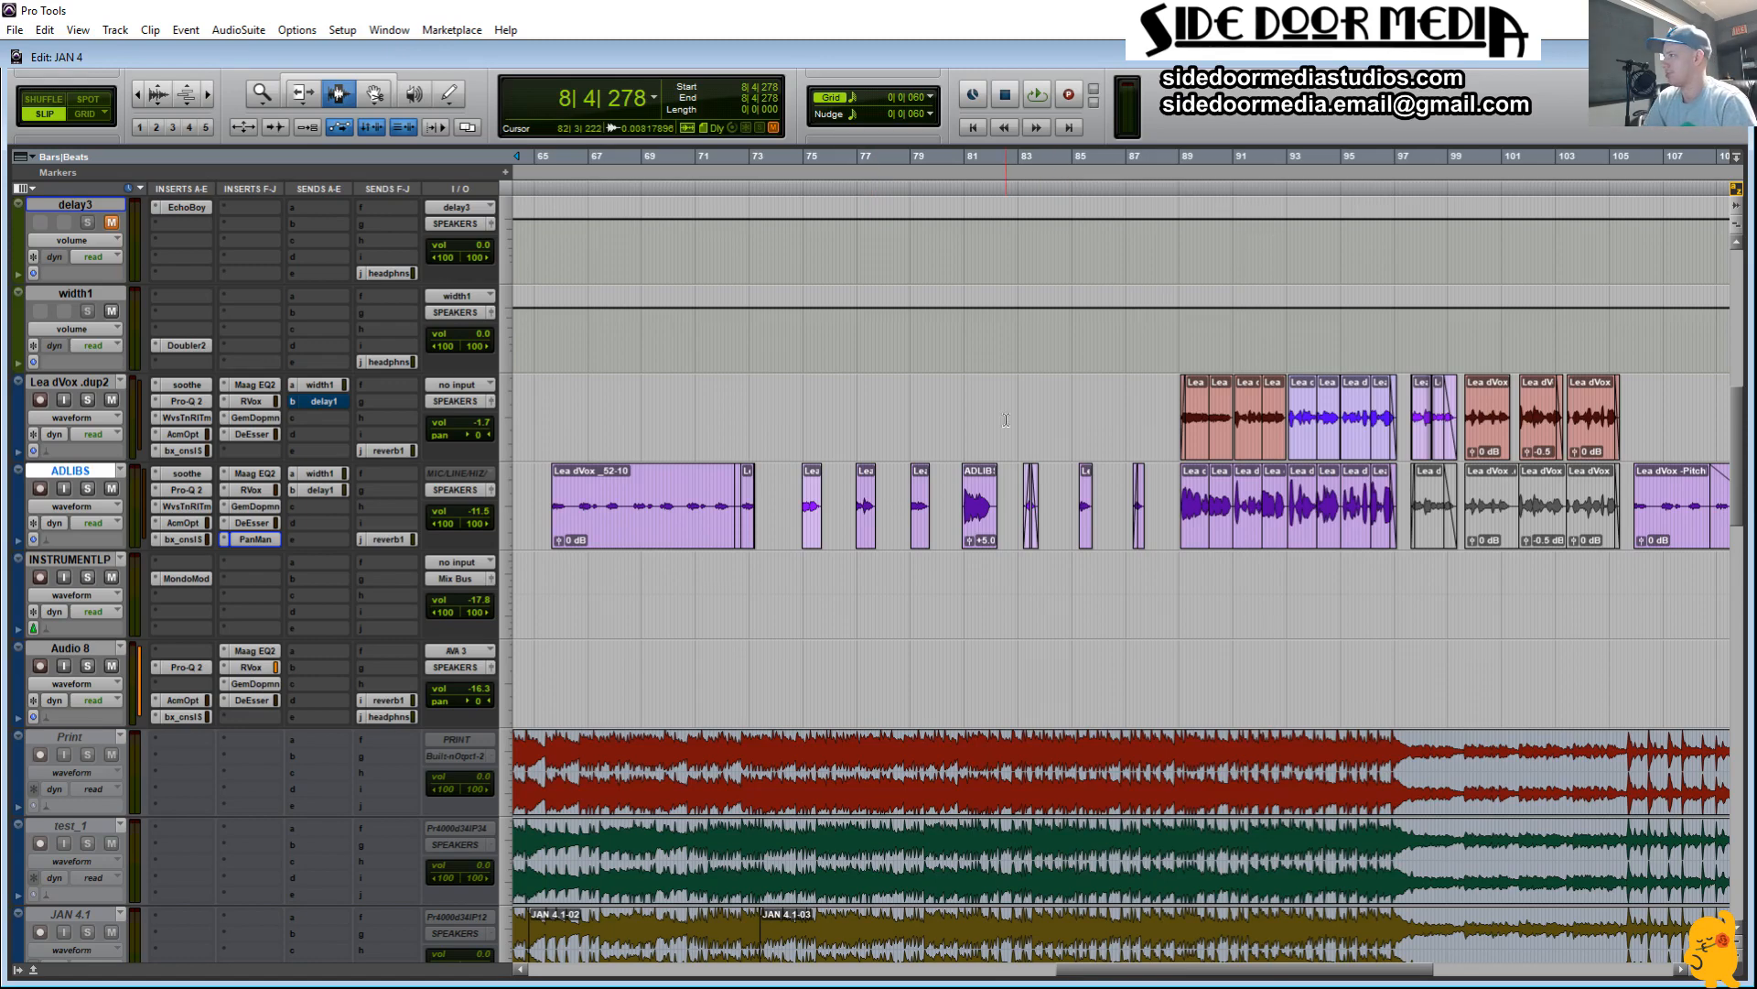
click(255, 539)
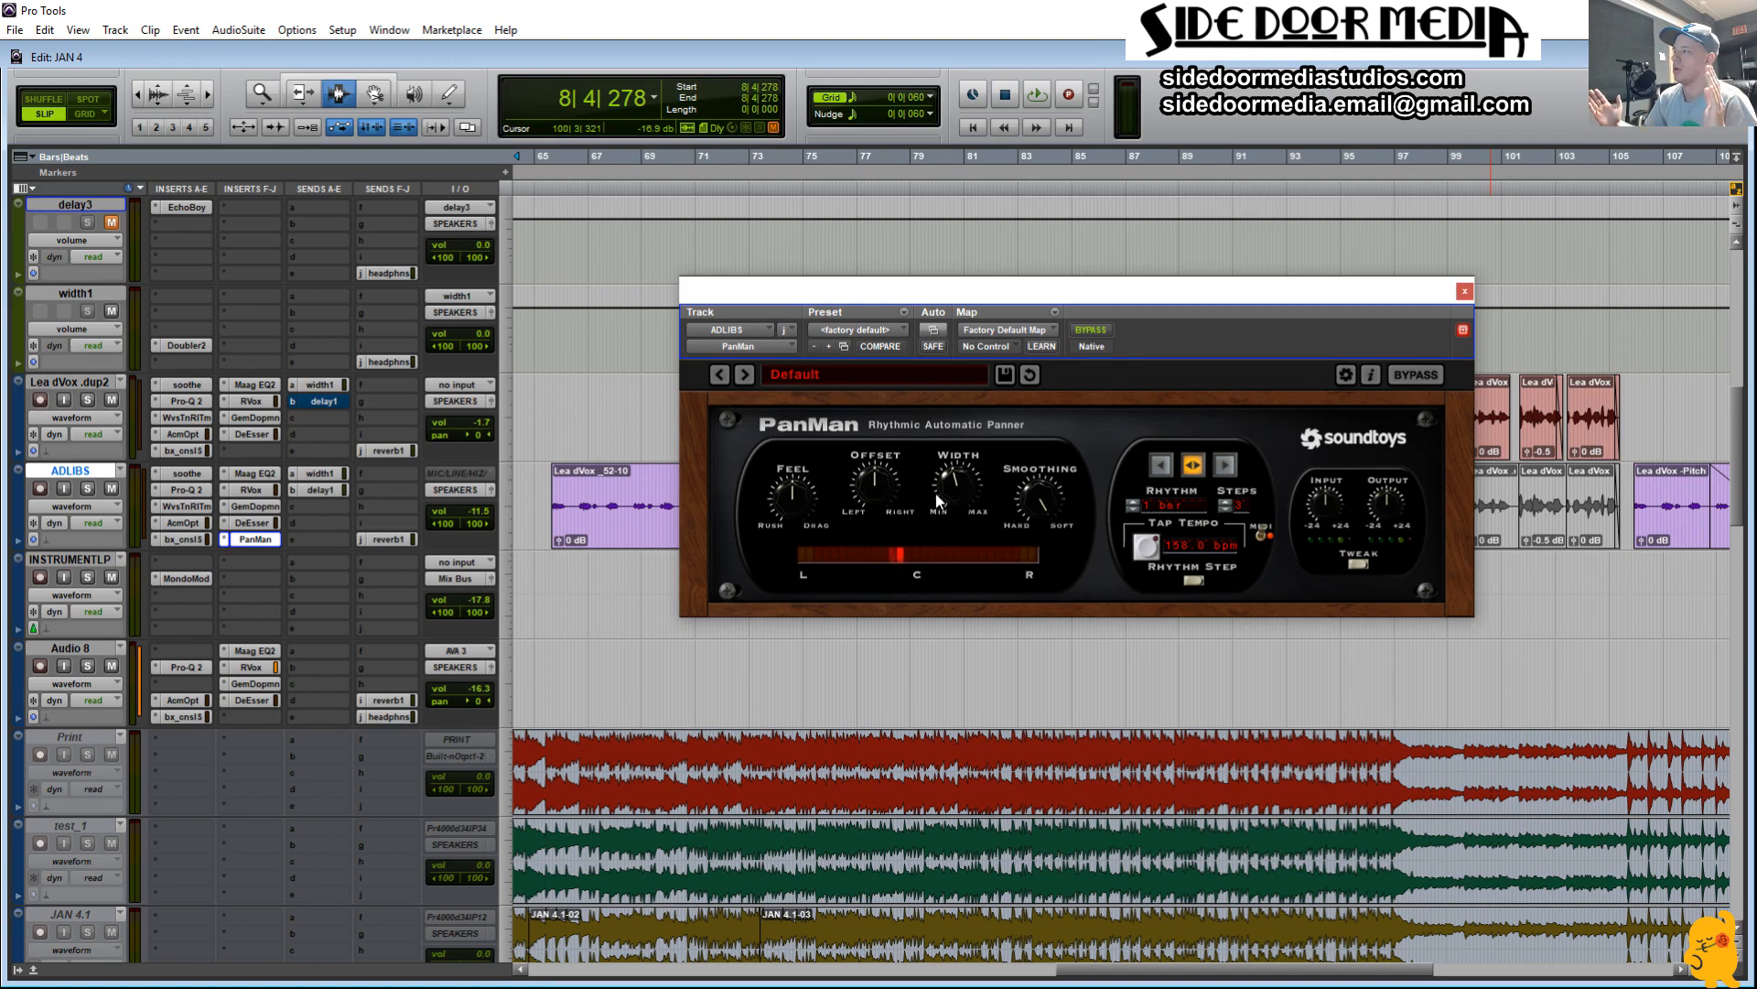
drag(935, 492, 985, 492)
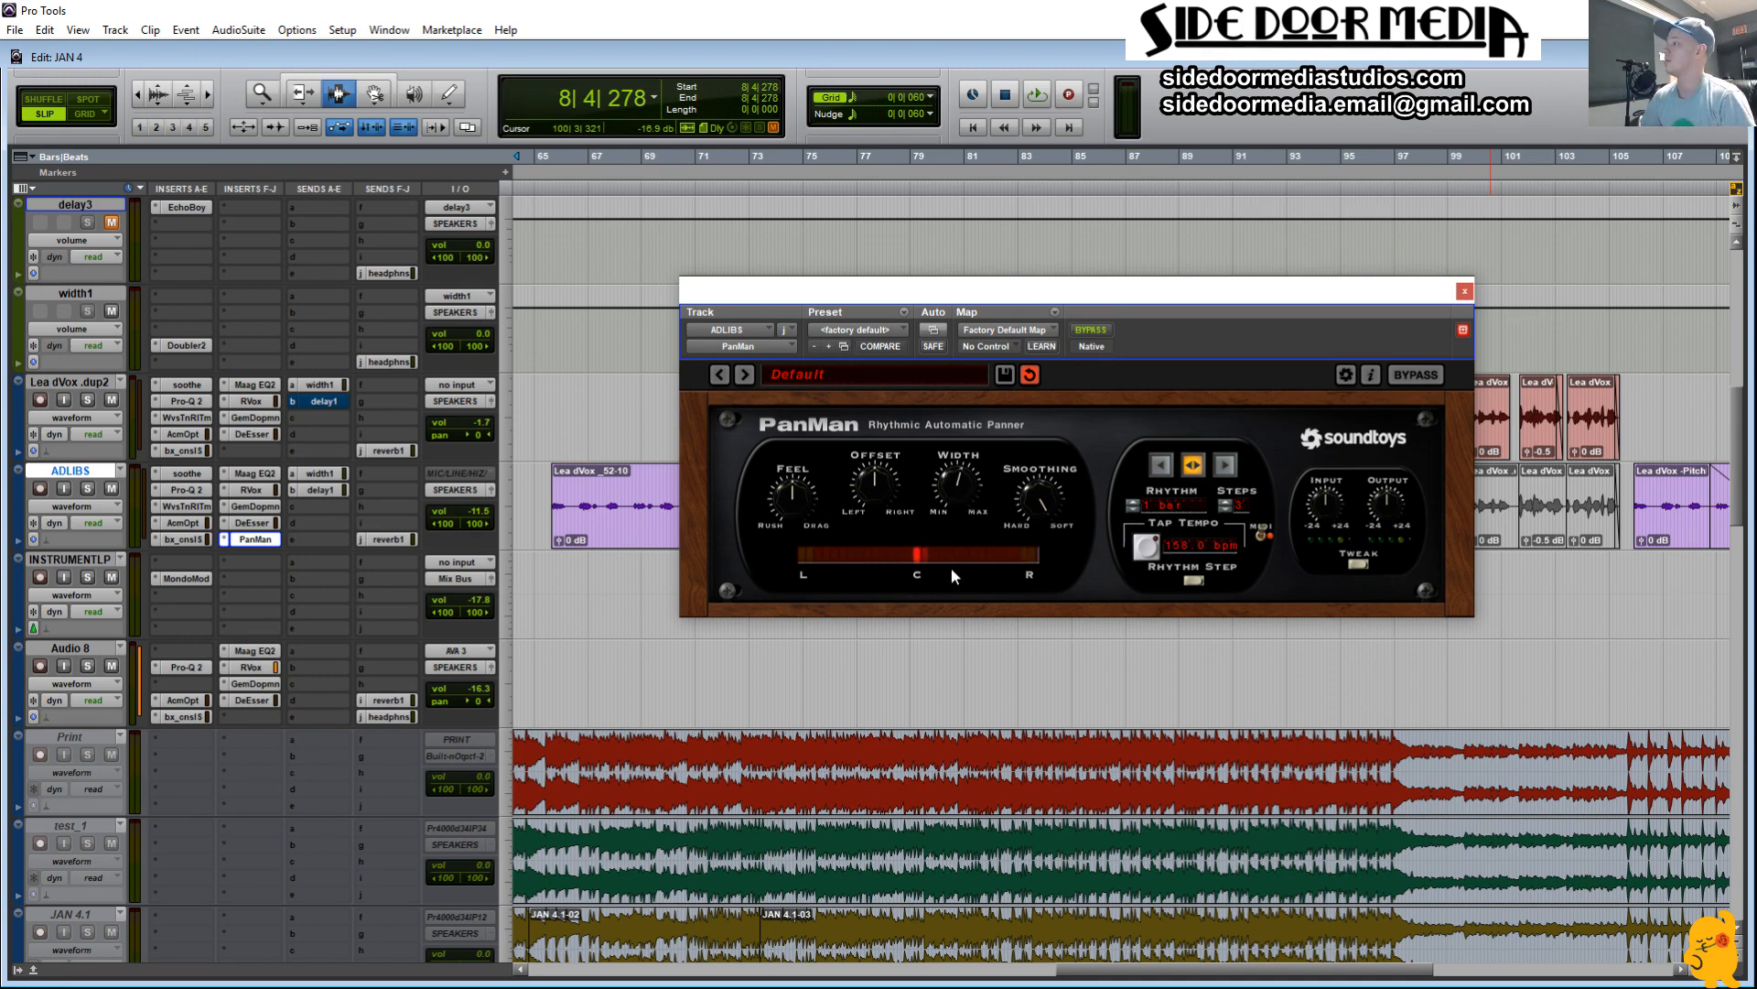
click(1465, 291)
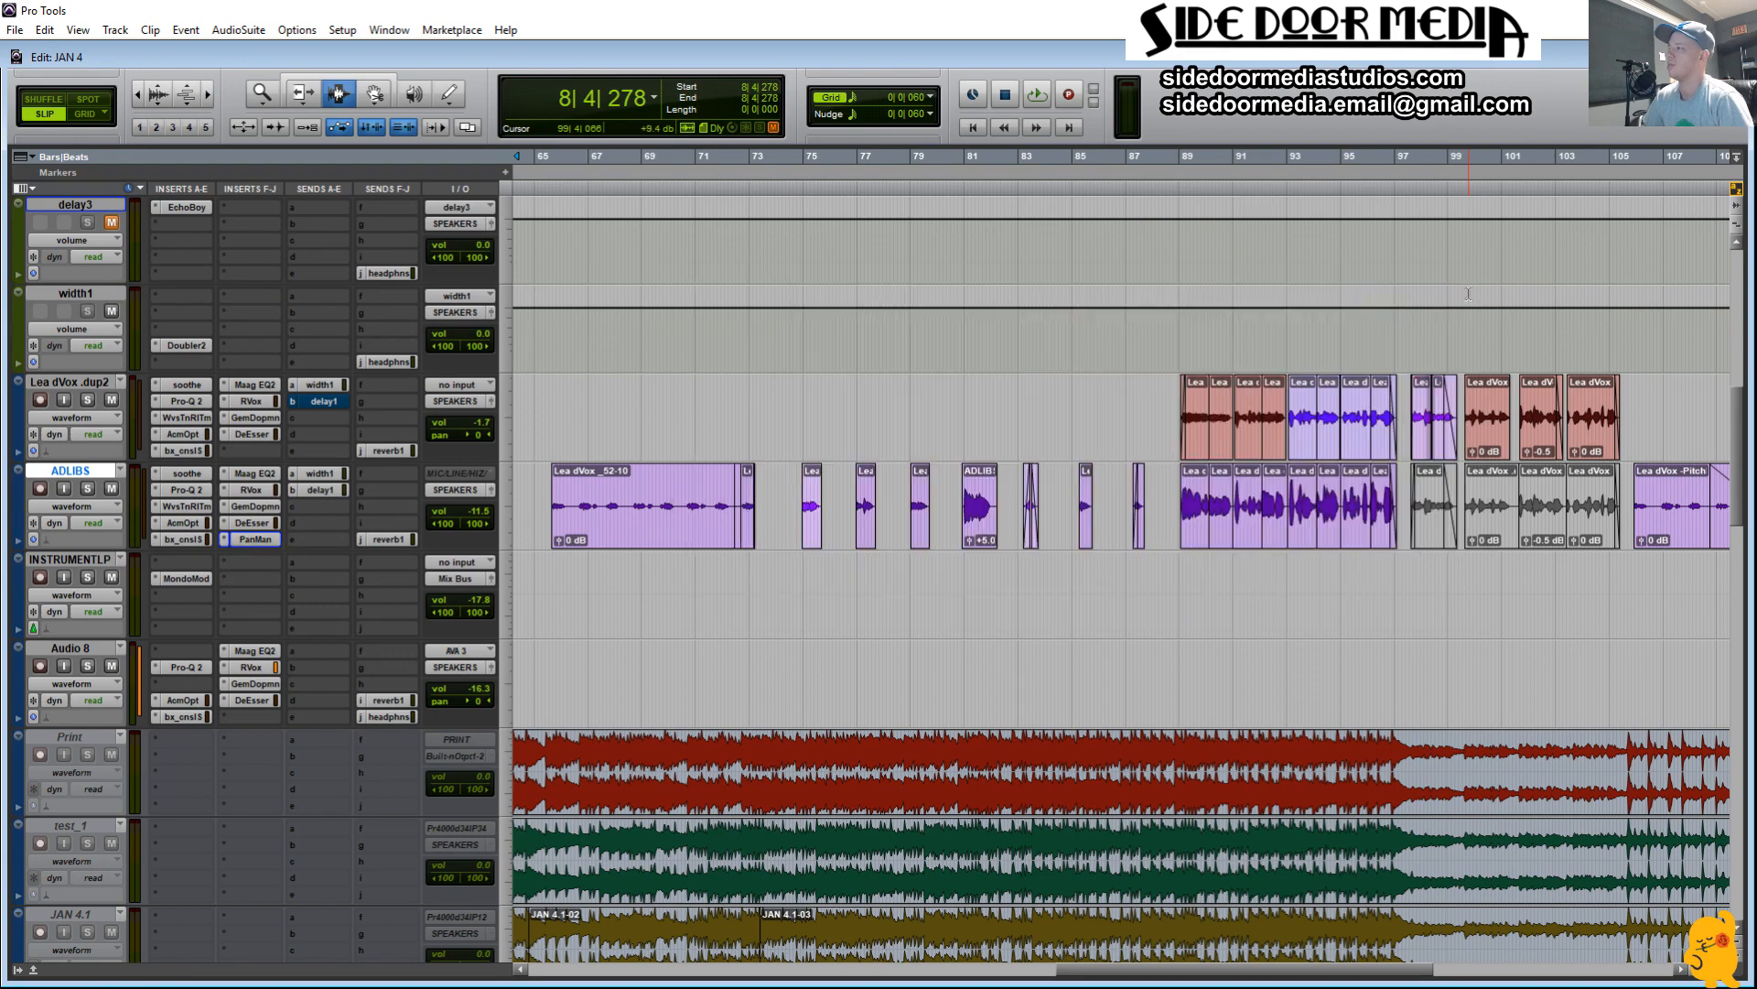
Step: Select the Lea dVox .dup2 and ADLIBS clips from about bar 87 to bar 105 and fit the selection in view
click(1148, 458)
drag(1156, 465, 1643, 421)
key(alt+f)
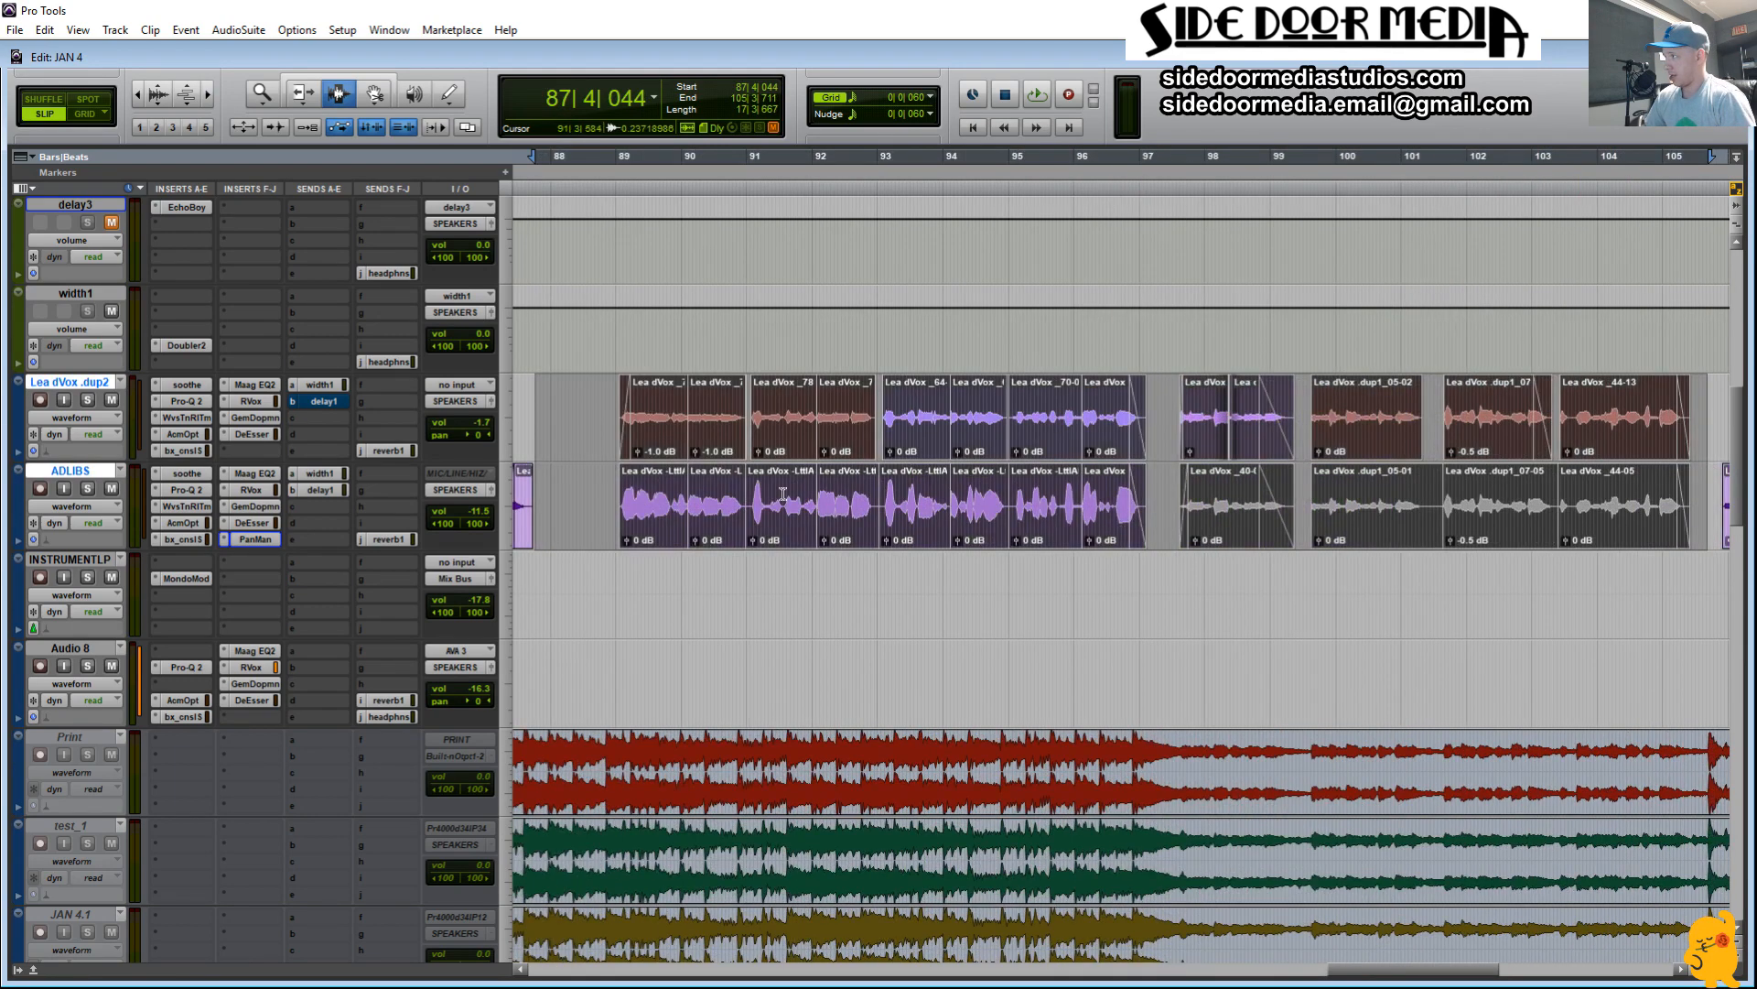
Step: Select only the Lea dVox .dup2 clips from about bar 88 to bar 97
click(580, 430)
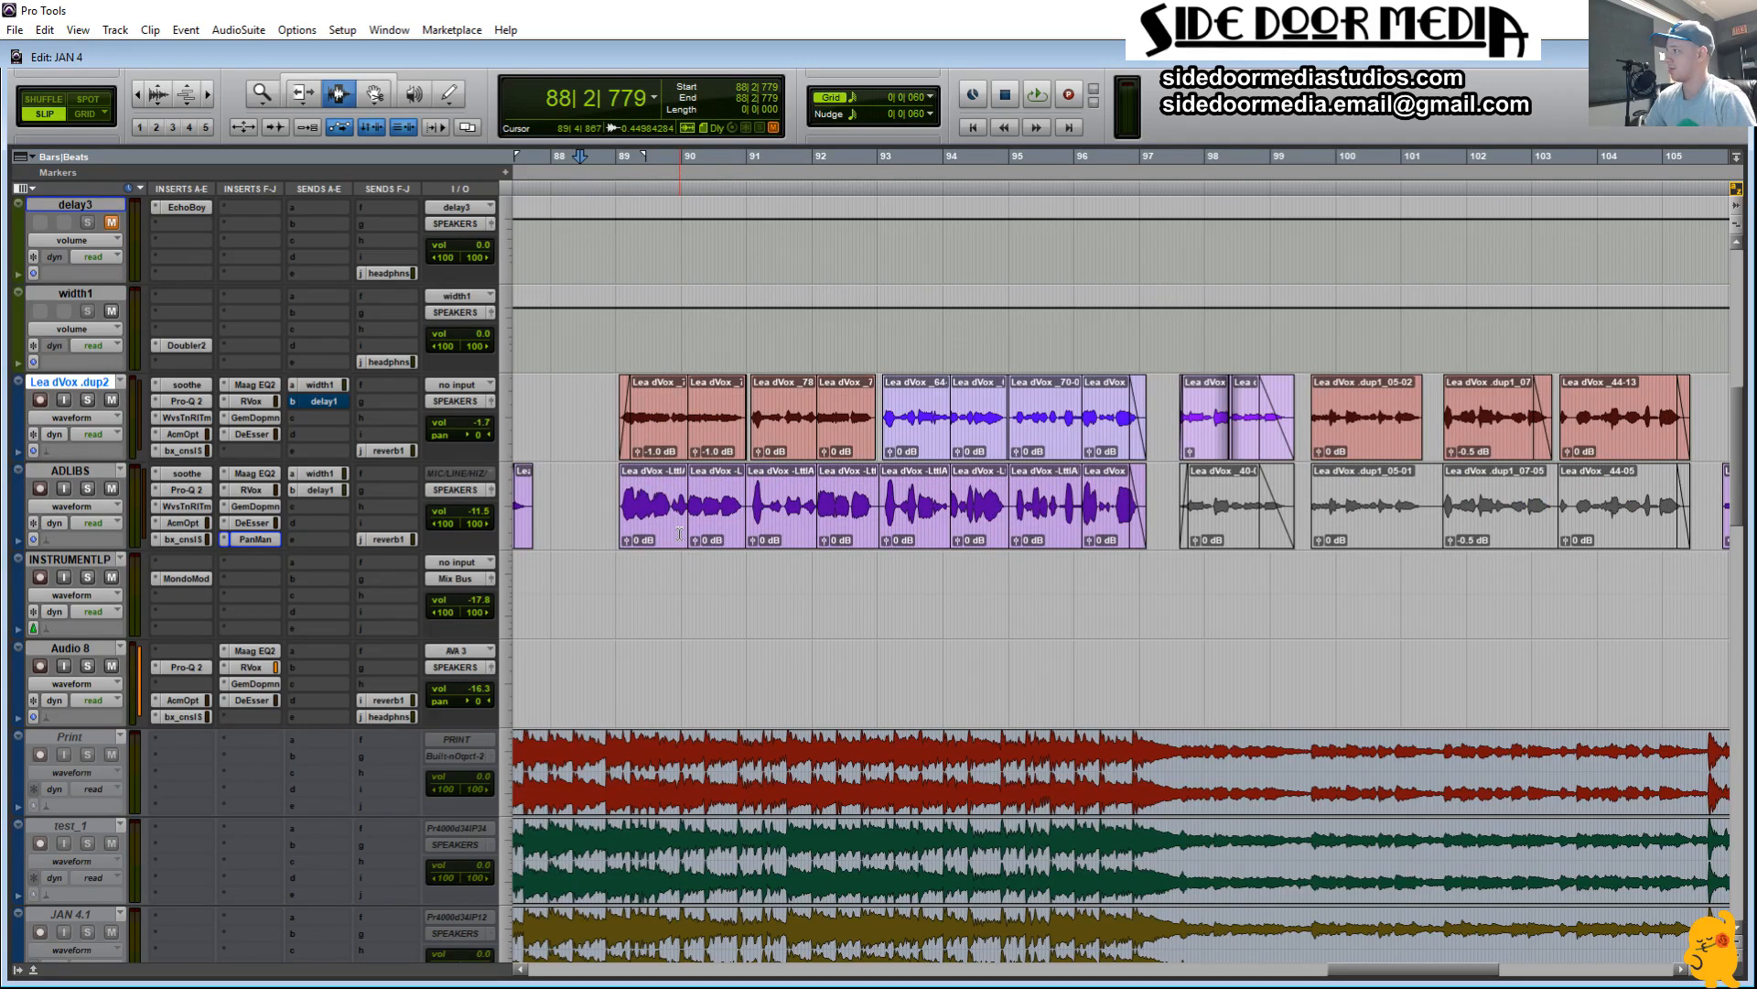
drag(631, 421, 575, 426)
scroll(585, 439, up, 2)
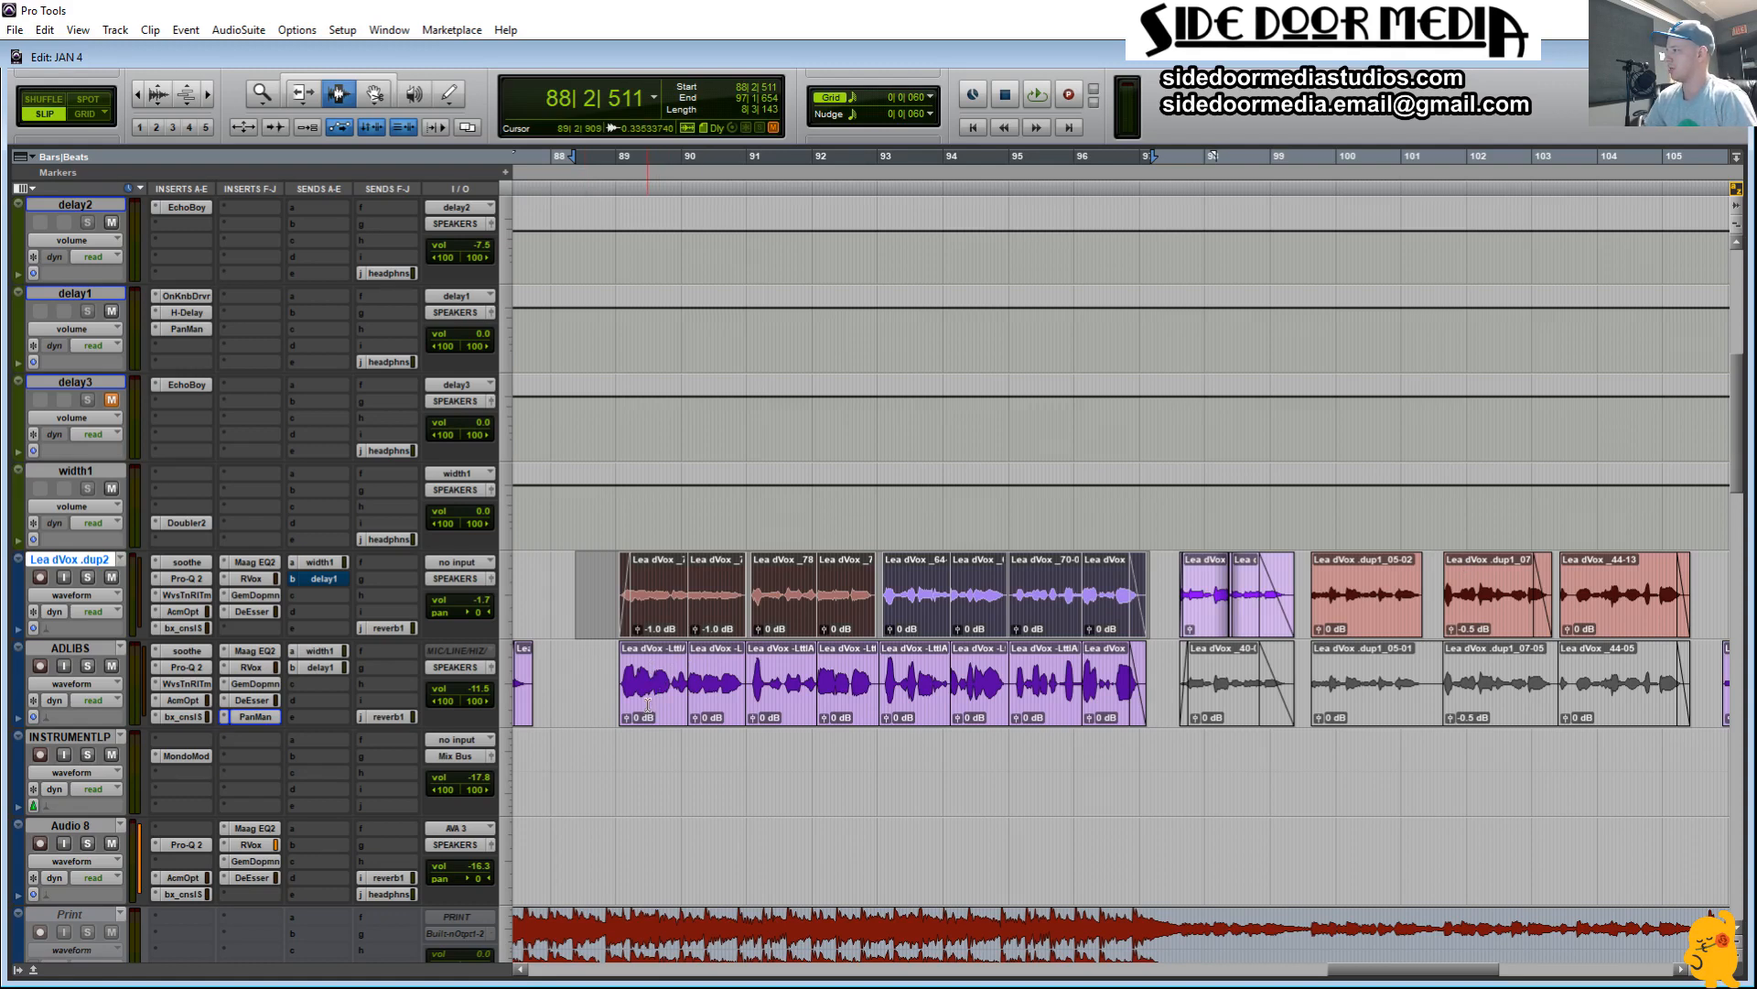
Step: Select the doubled clips from about bar 88 to bar 97 on ADLIBS, then on Lea dVox .dup2
click(1160, 653)
drag(1158, 653, 590, 663)
drag(609, 602, 1159, 614)
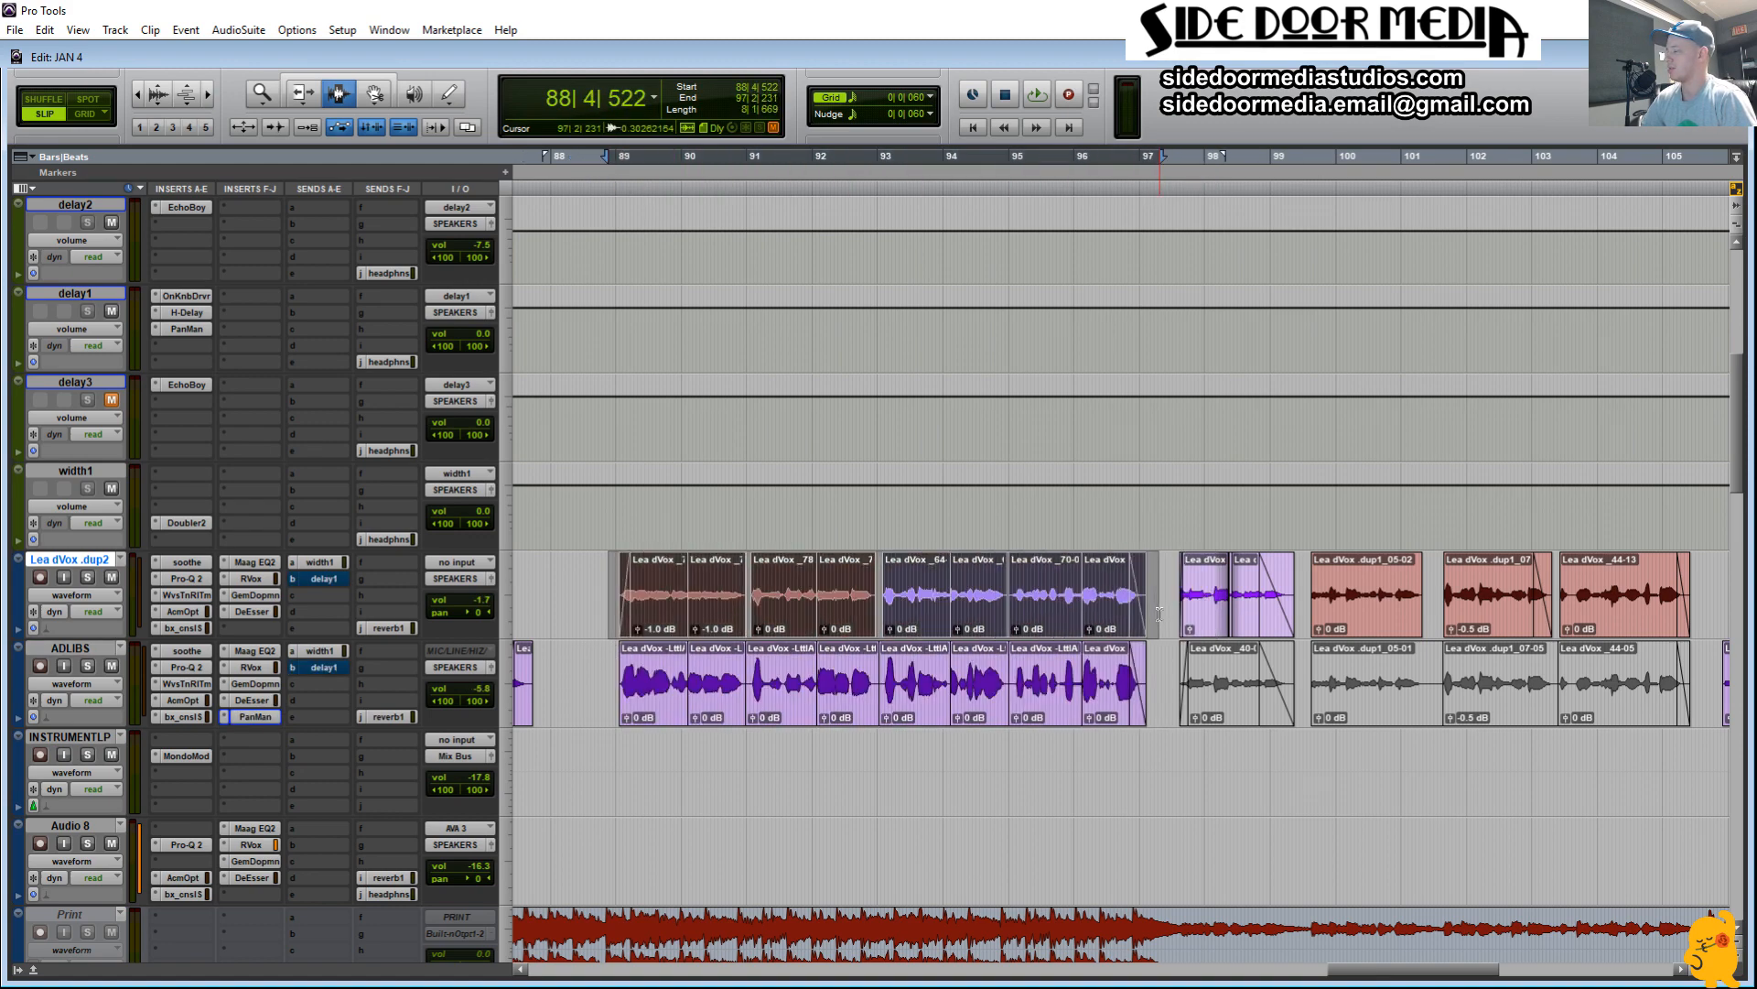
Step: Switch the tracks from waveform to volume view and play the doubled vocal section from about bar 88 to bar 96
click(101, 683)
alt+click(135, 693)
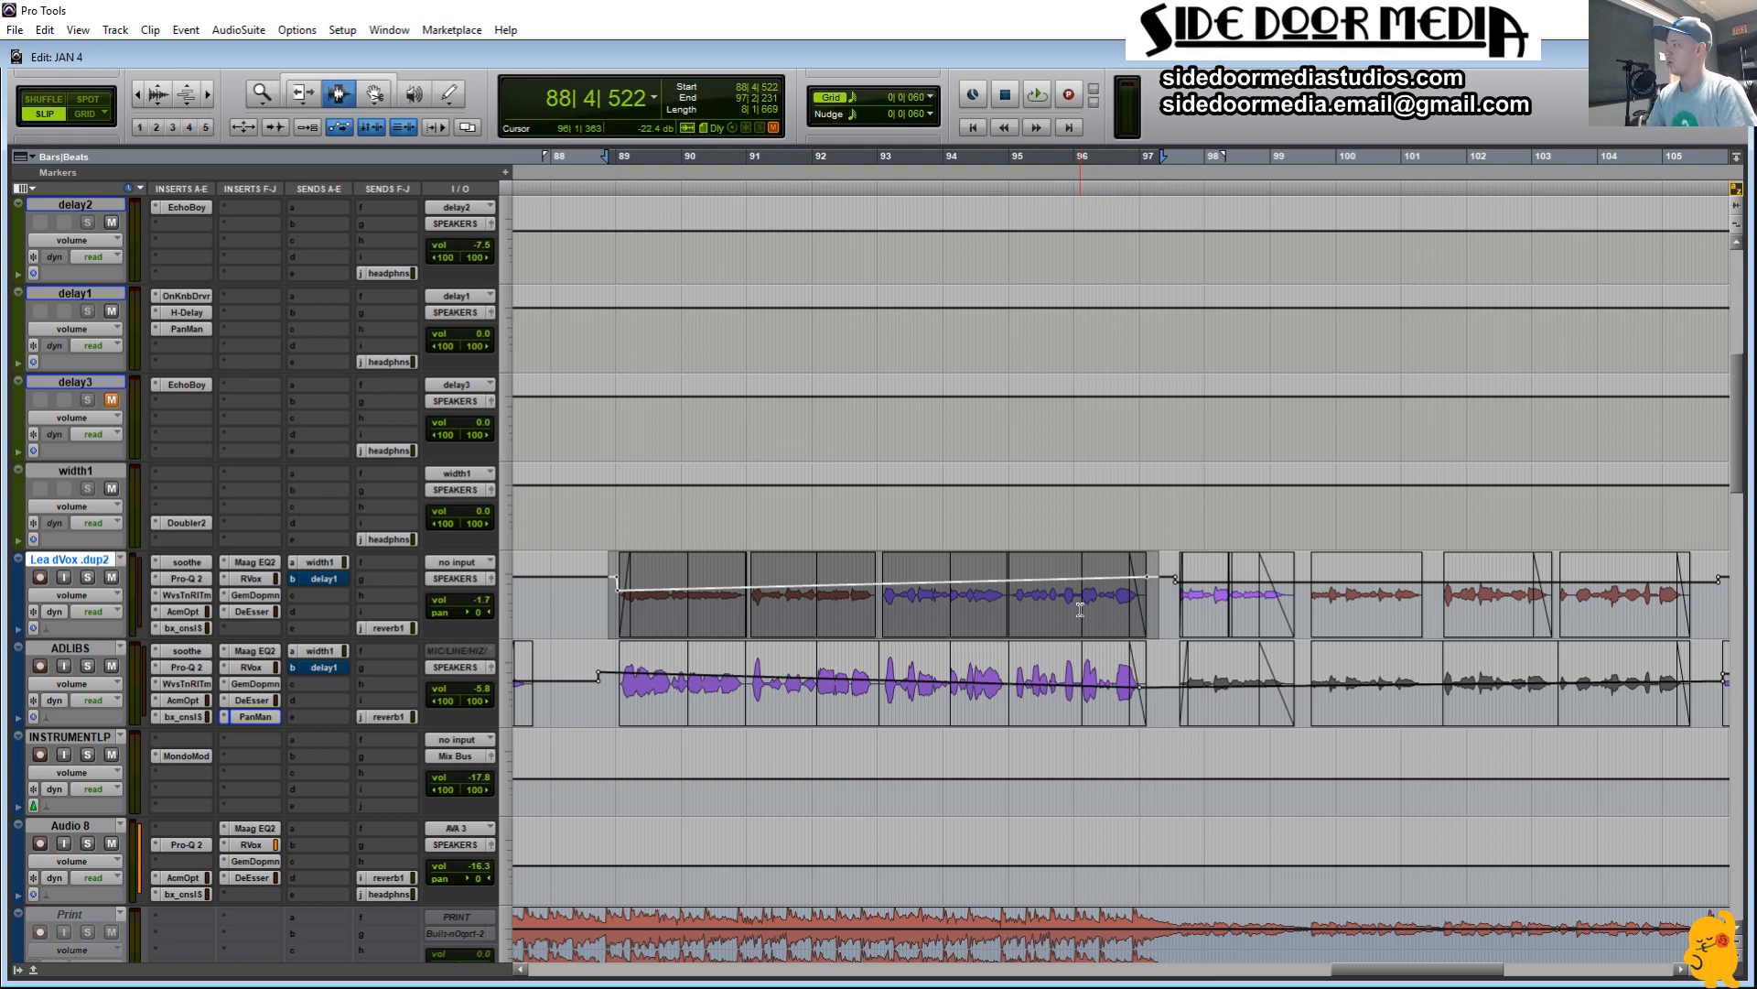
click(556, 618)
key(space)
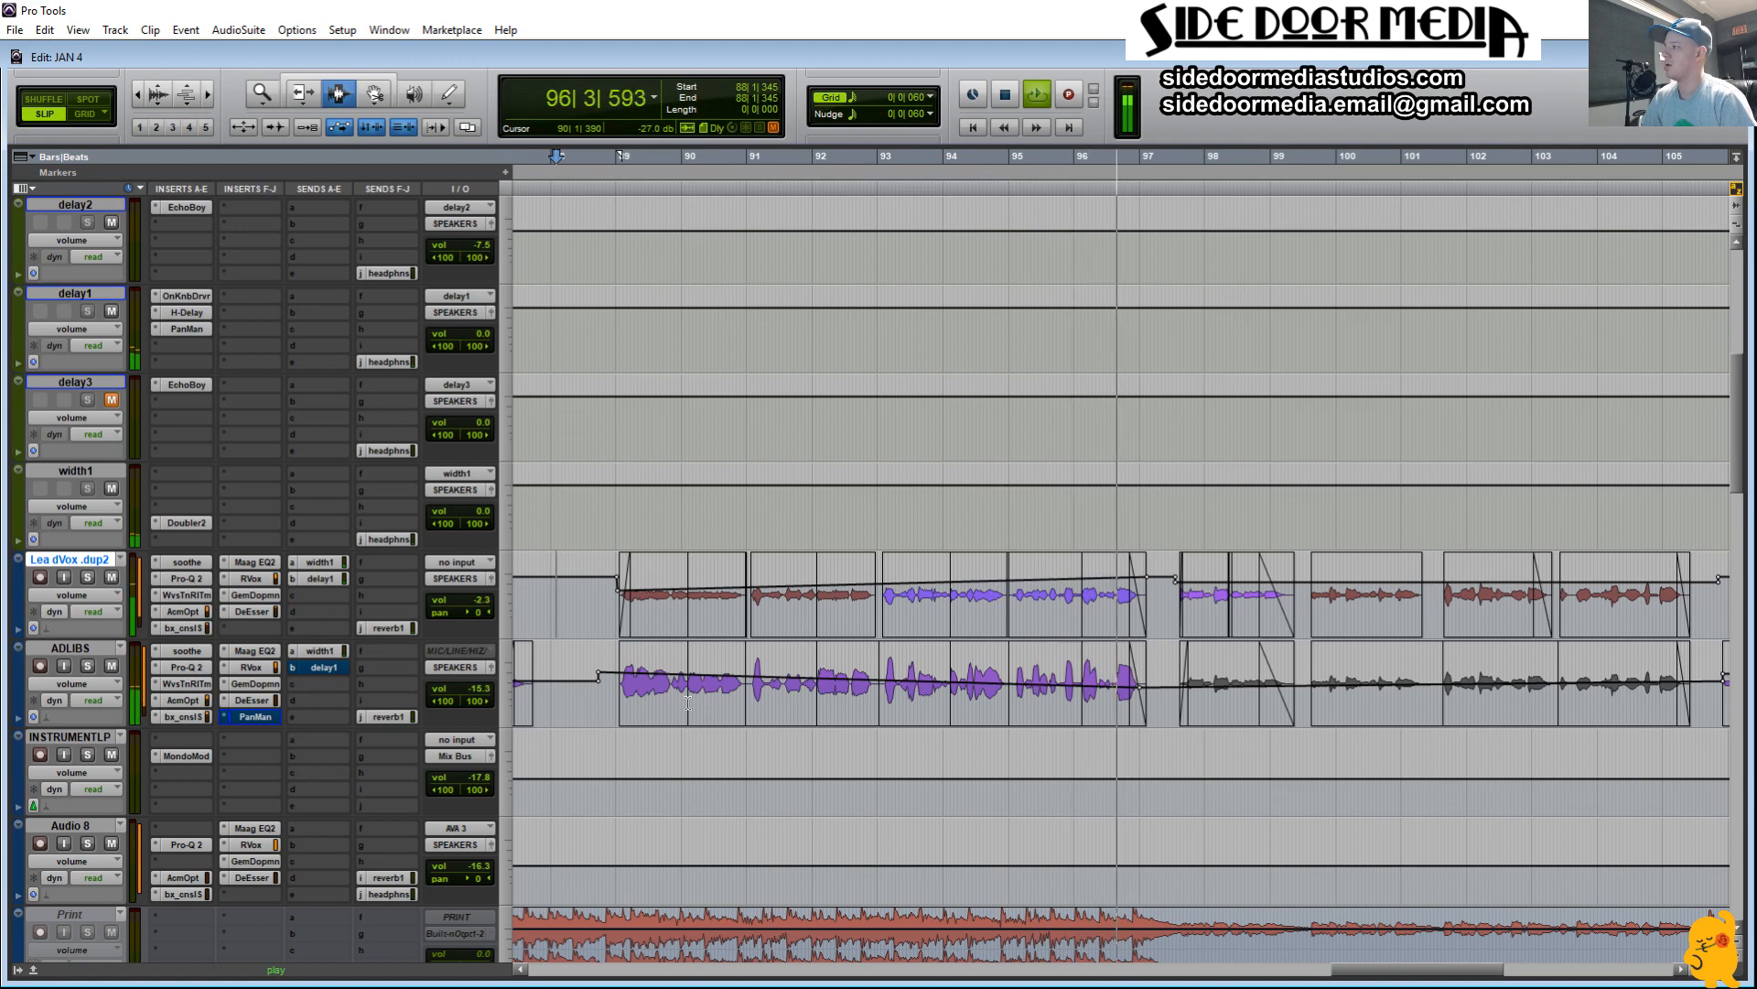
key(space)
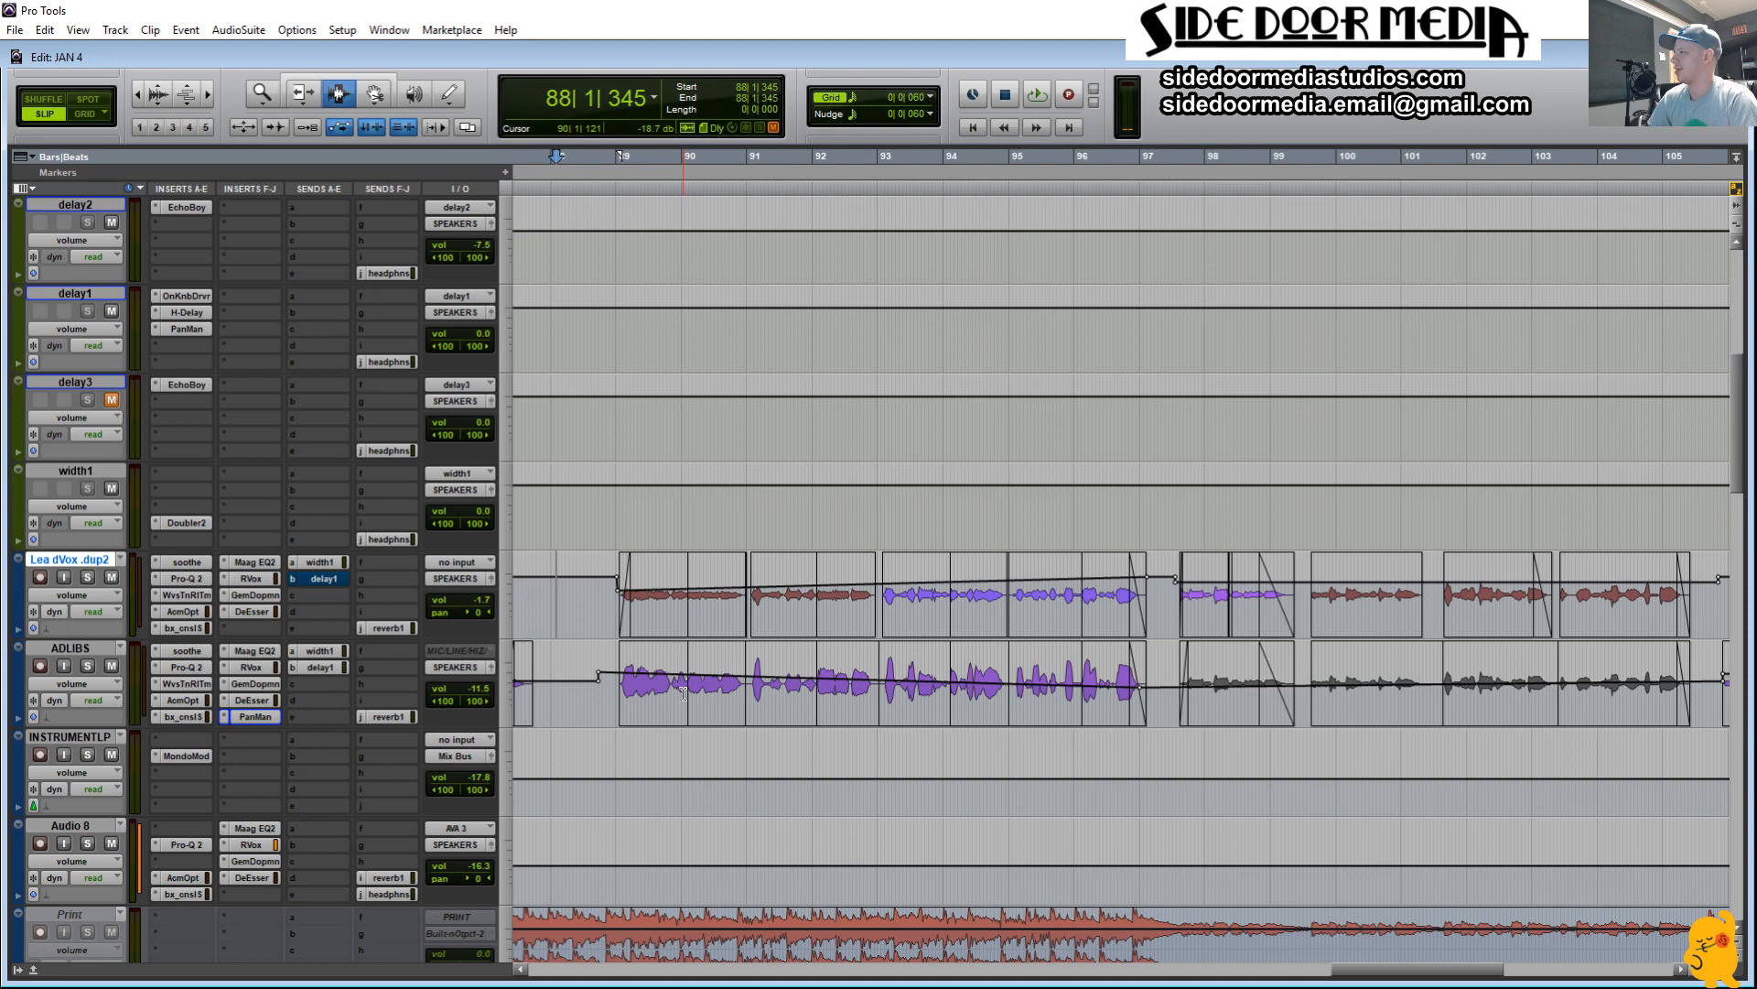
Step: Select the ADLIBS clips from about bar 89 to bar 97, then the range from about bar 97 to bar 100
double_click(674, 682)
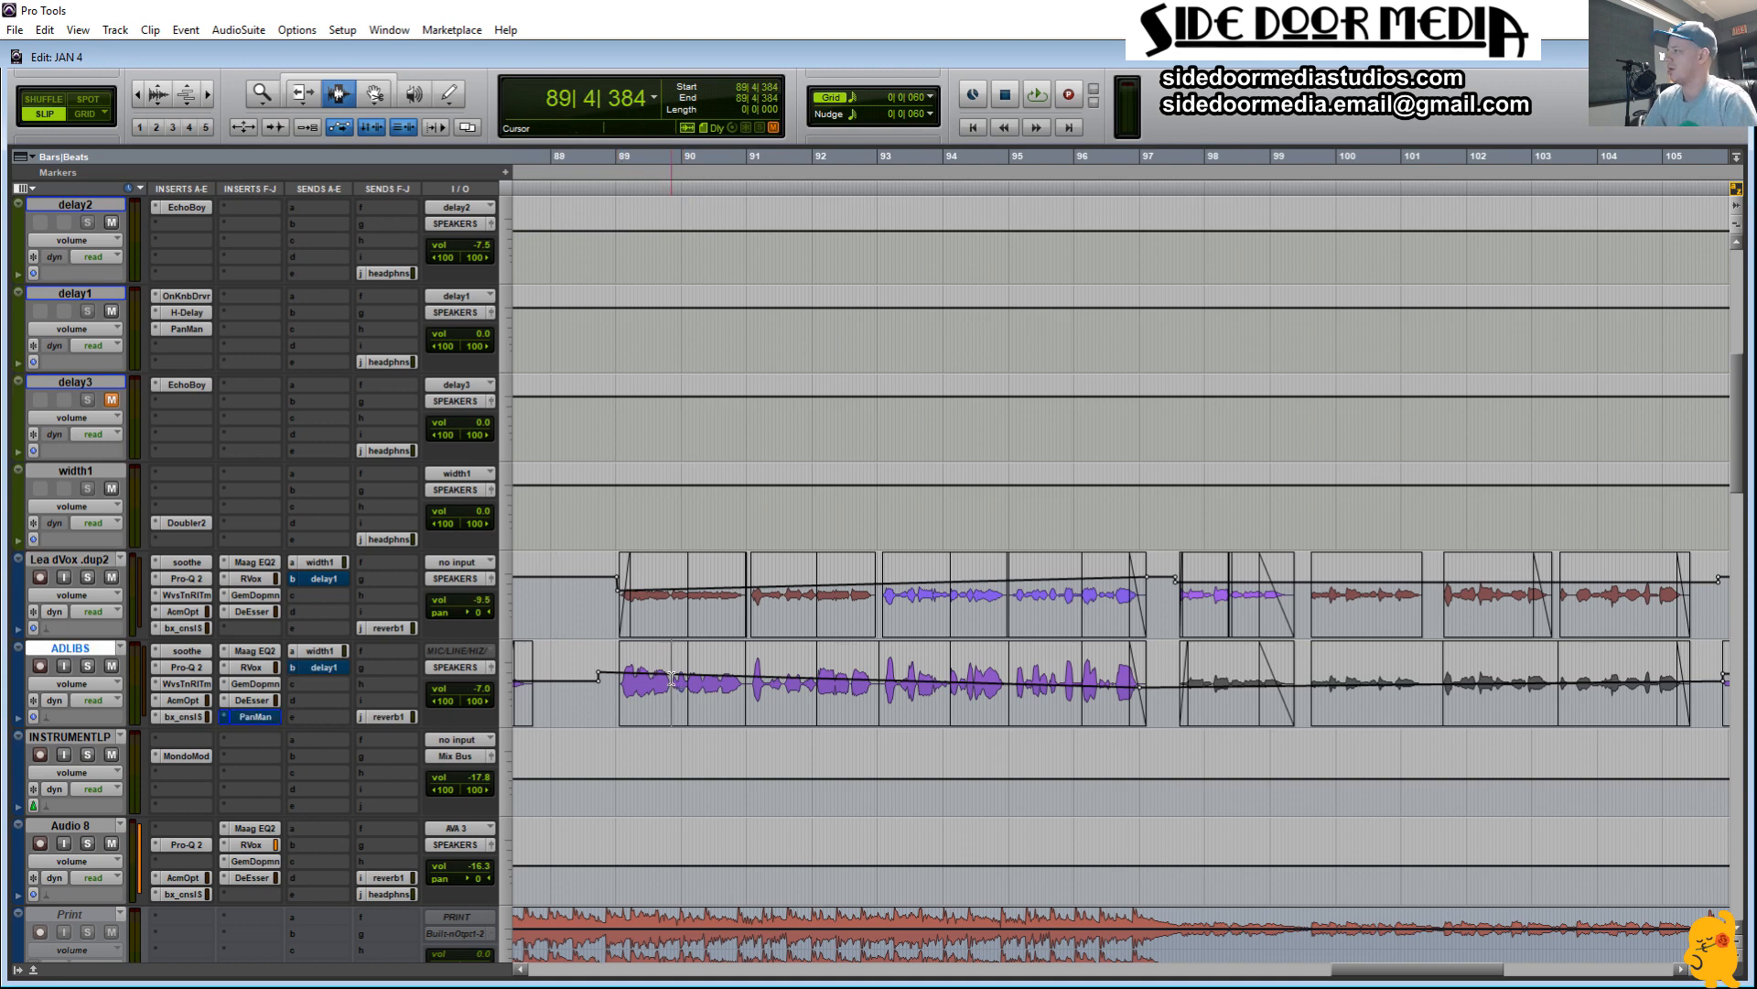
shift+click(1105, 684)
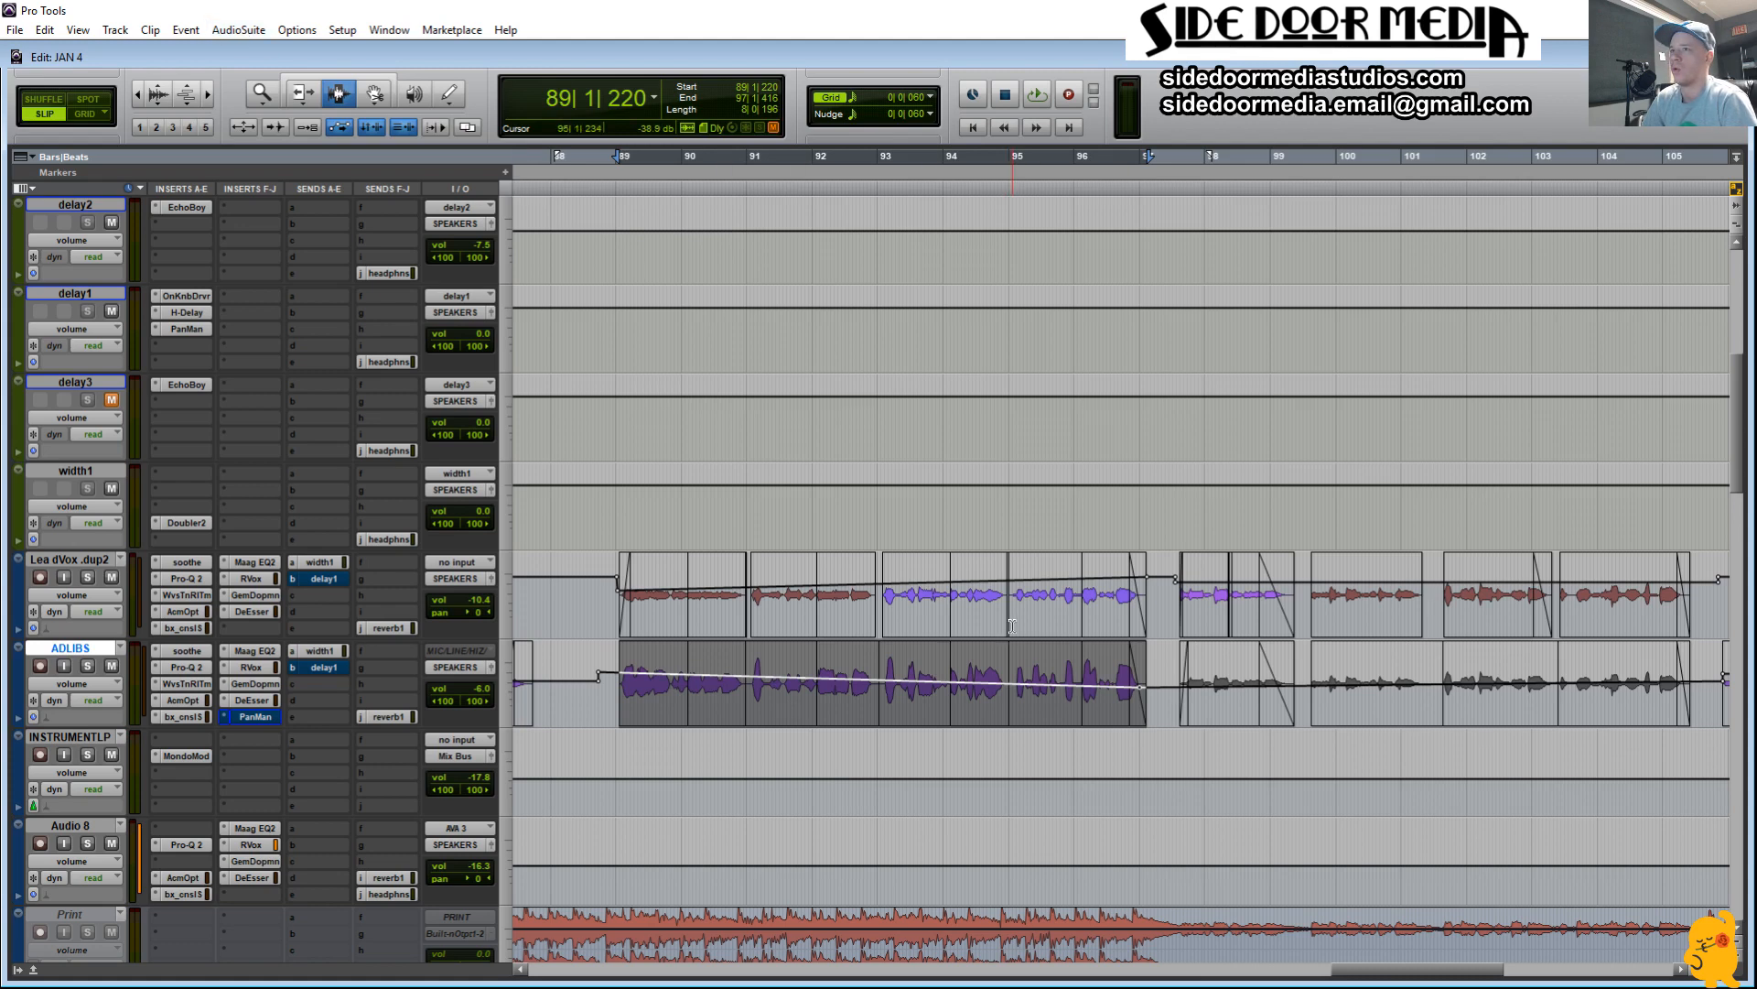
drag(1160, 663, 1351, 676)
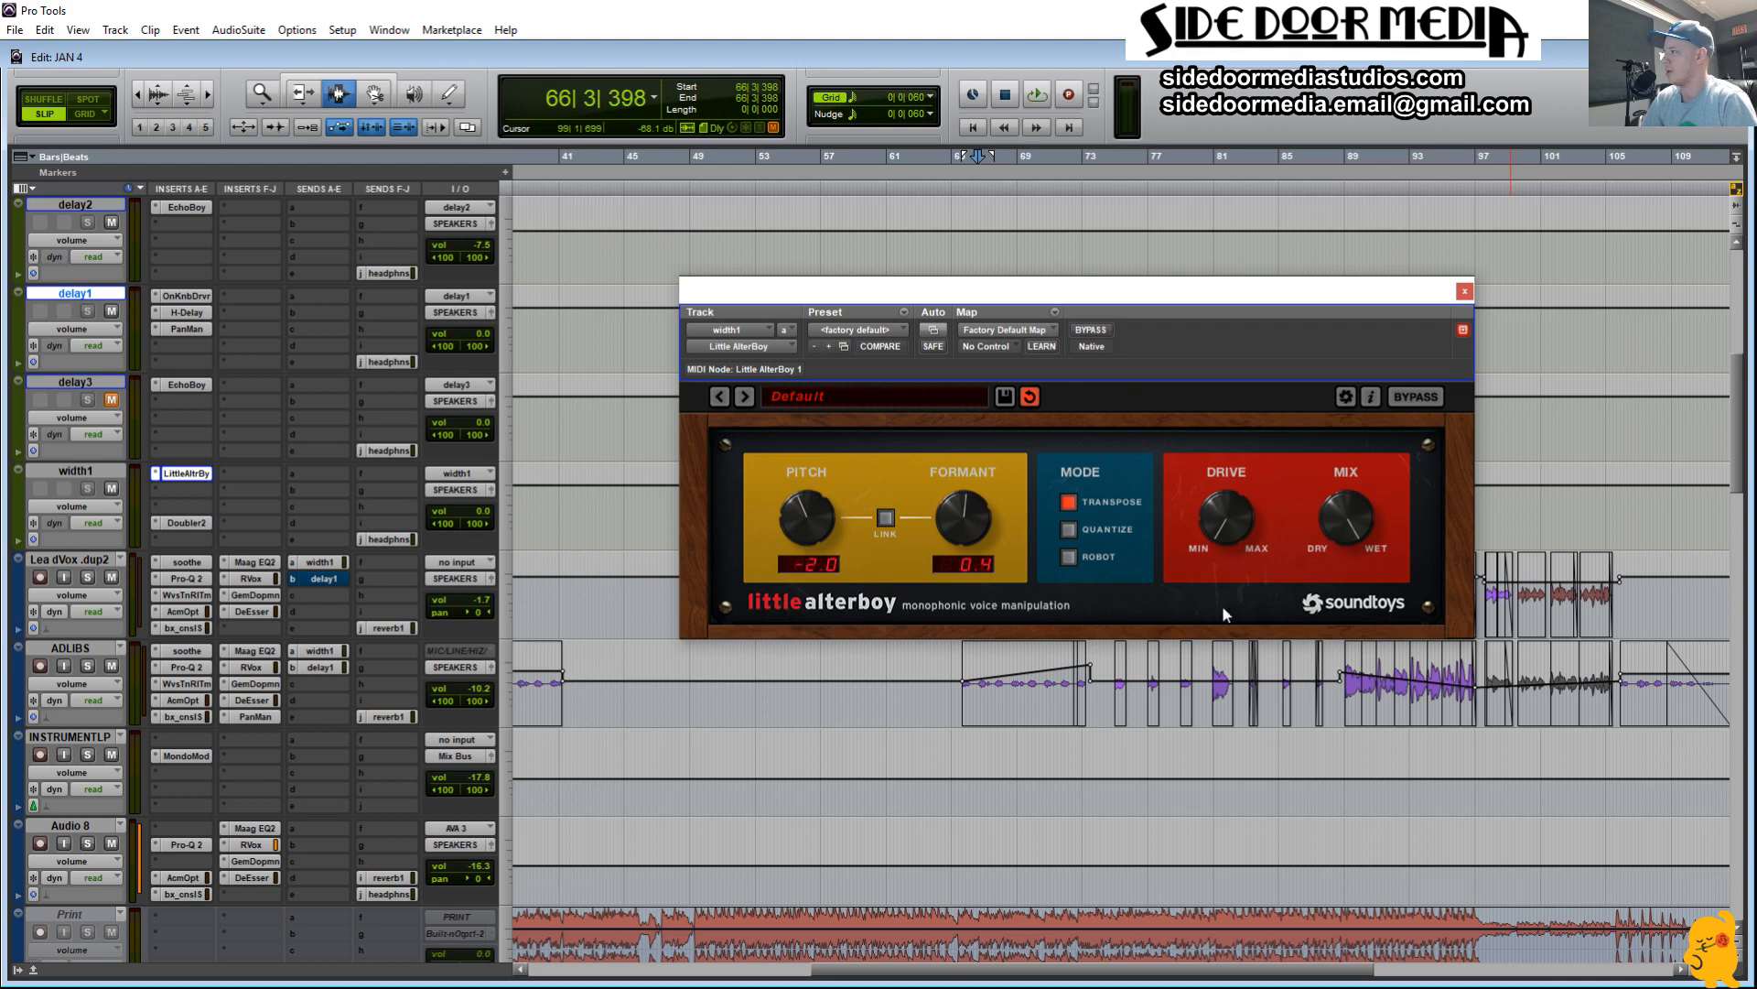
Step: Remove Little AlterBoy from the width1 track's insert and close the plugin window
click(750, 346)
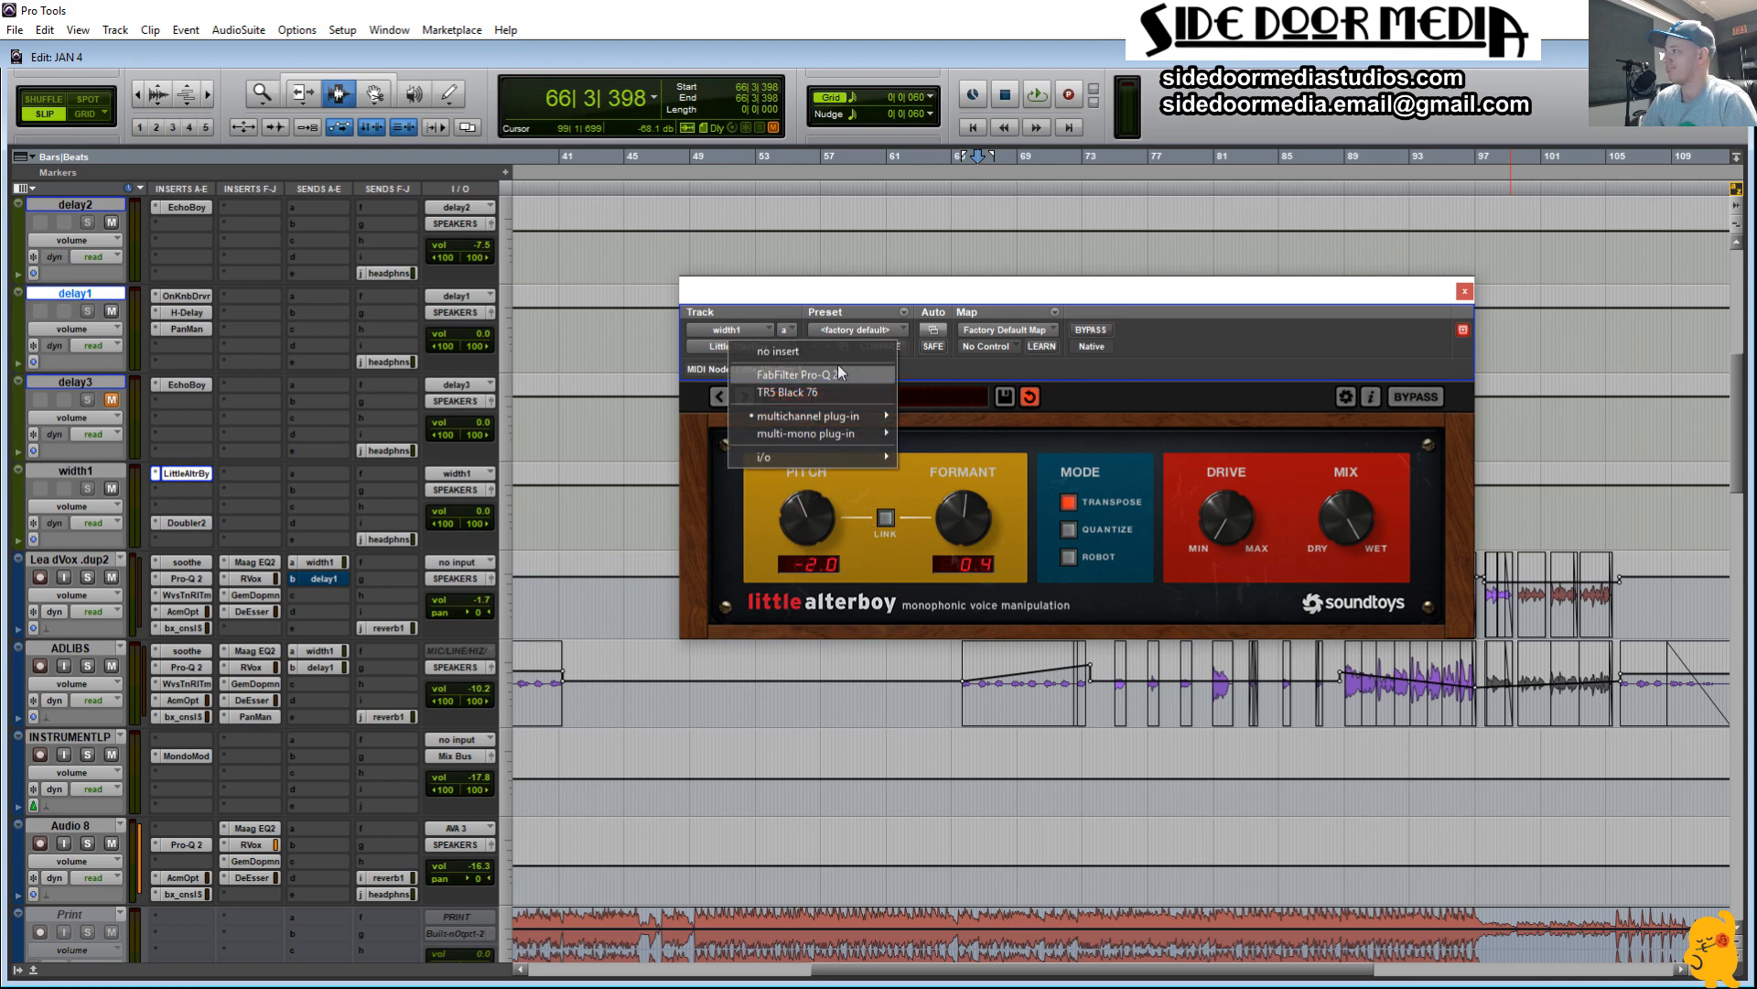
click(843, 353)
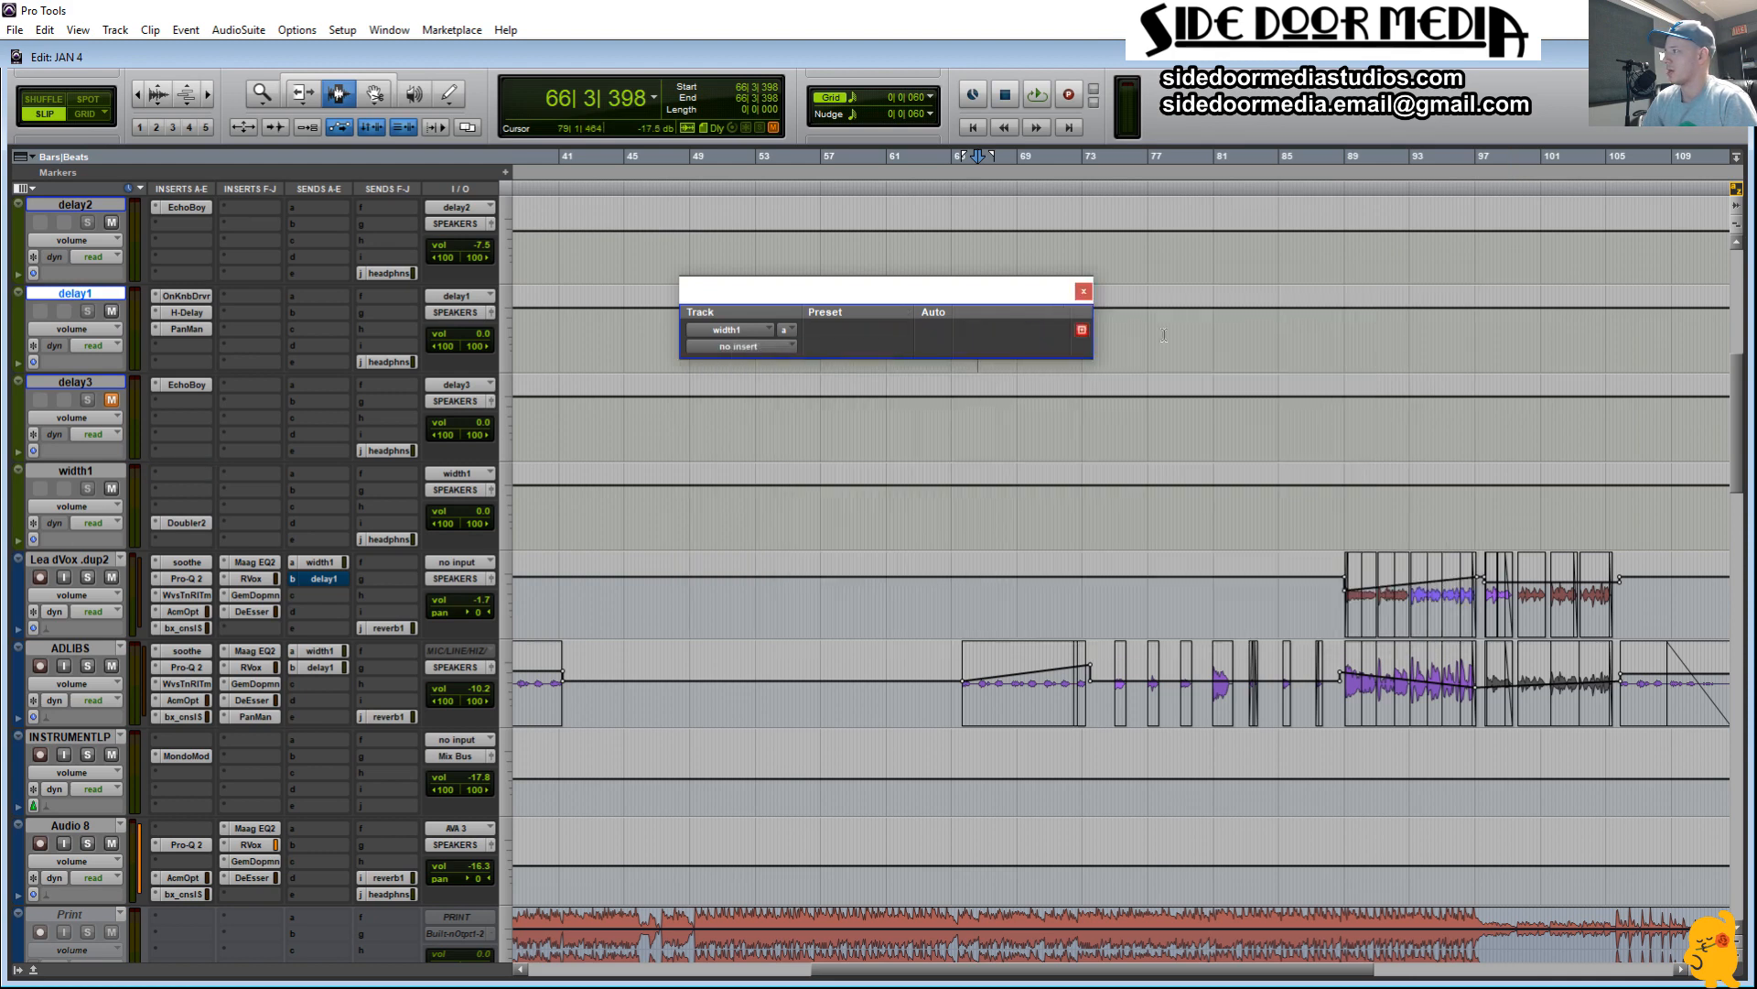
click(1083, 291)
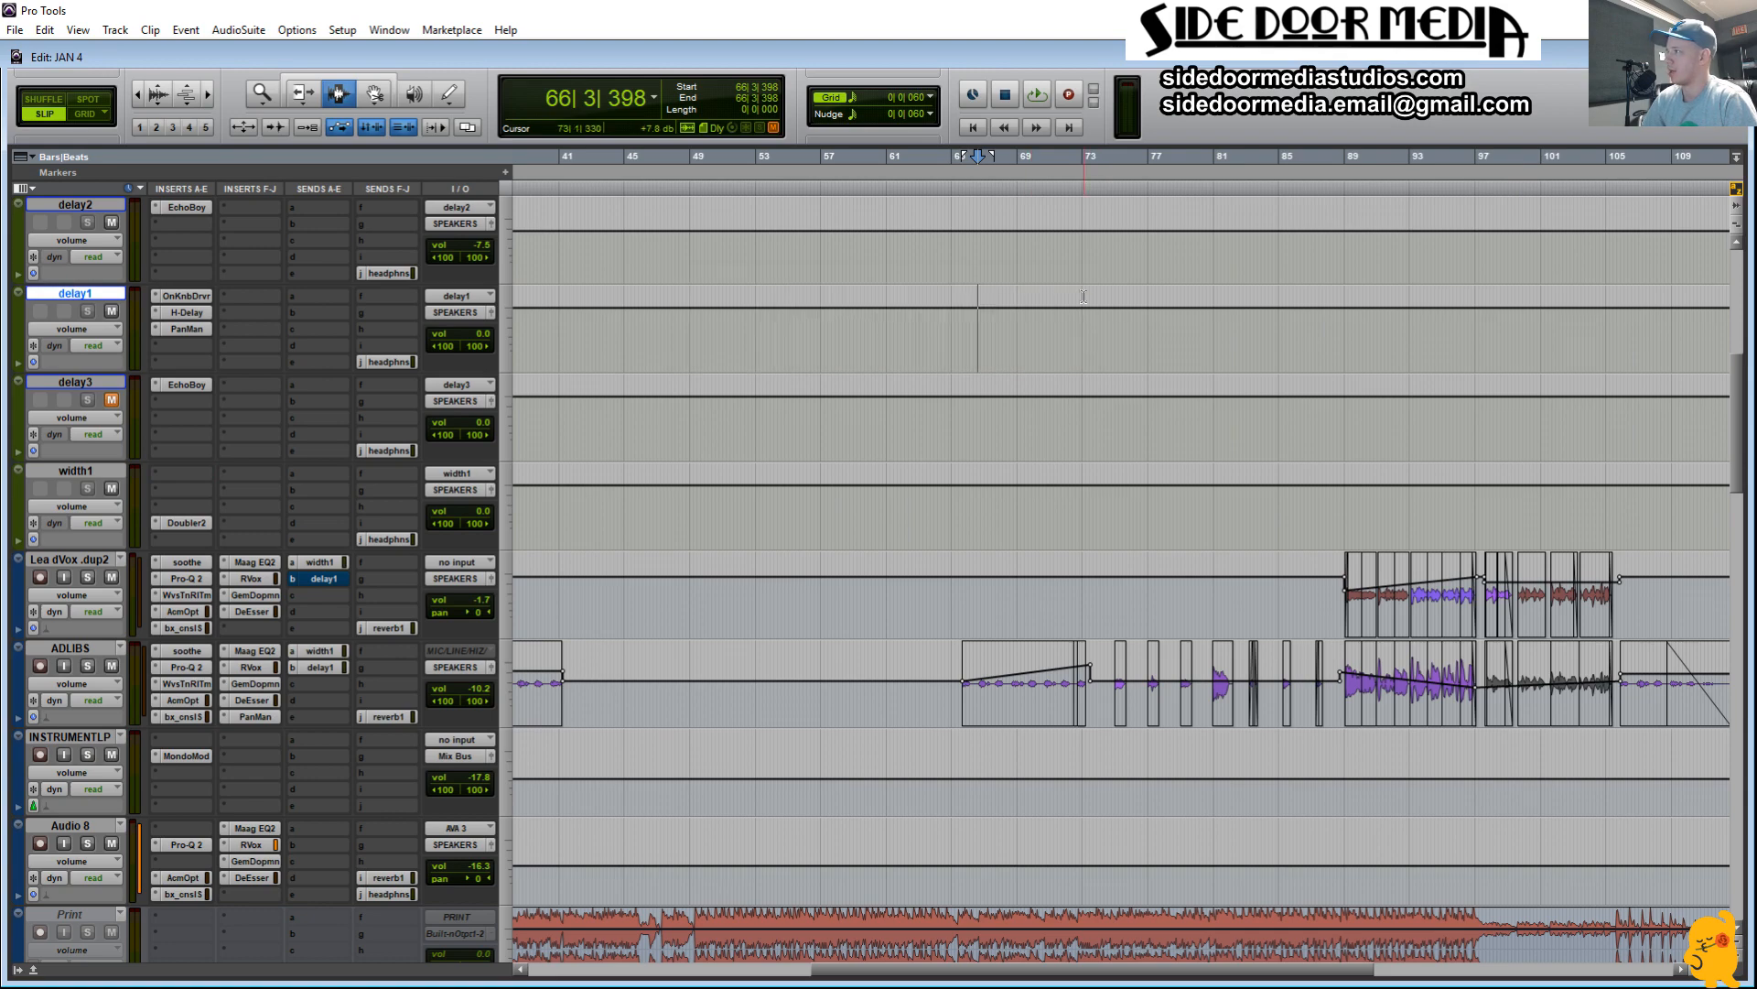
Step: Select the INSTRUMENTLP clip from about bar 4 to bar 10, then the Audio 8 clip from about bar 12 to bar 18
scroll(1284, 591, right, 5)
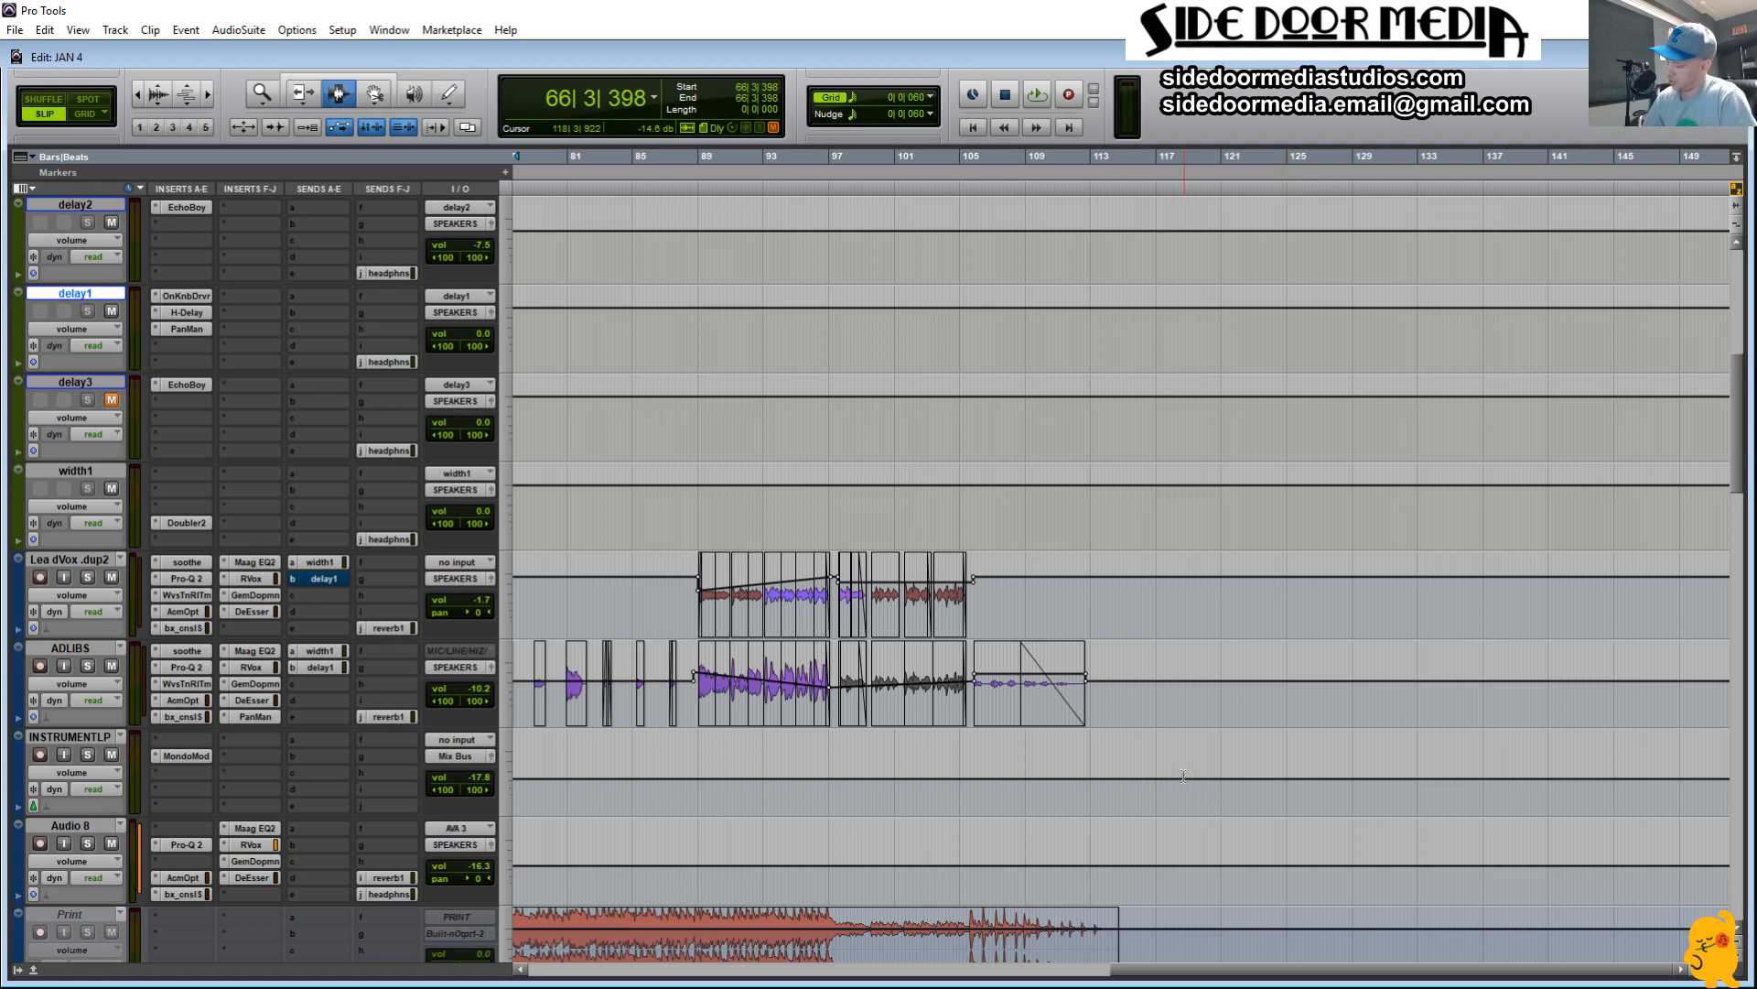
scroll(704, 805, left, 10)
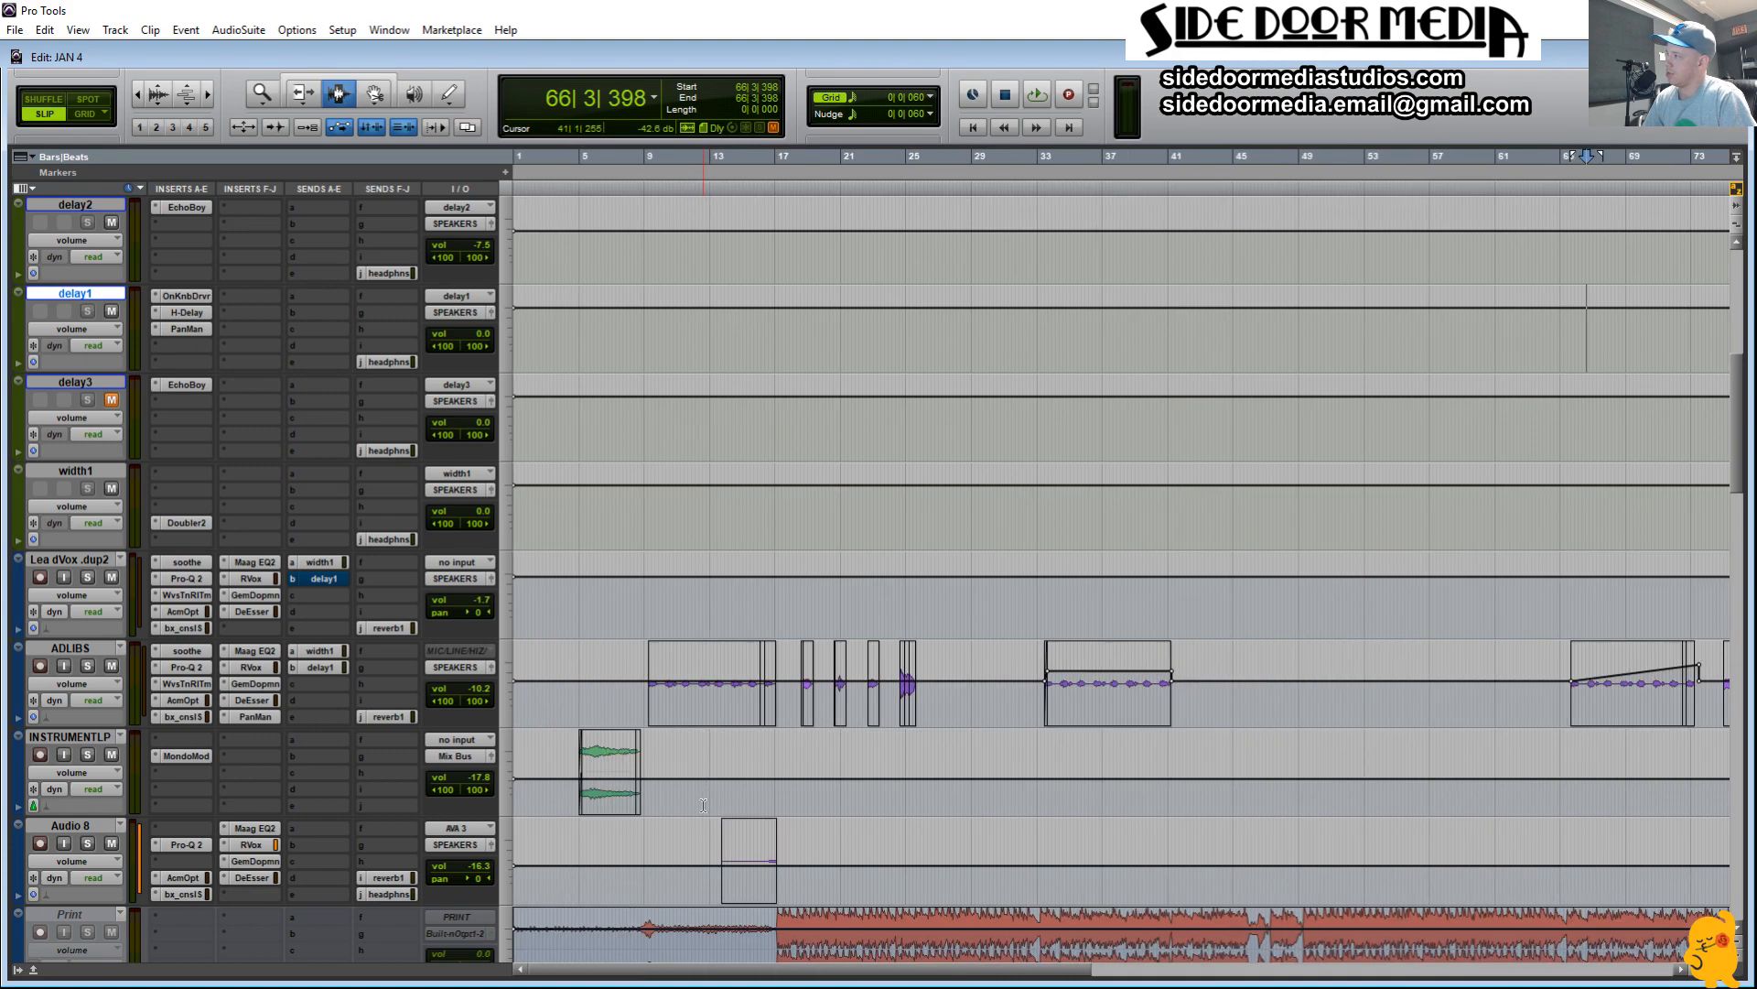
drag(676, 793, 427, 759)
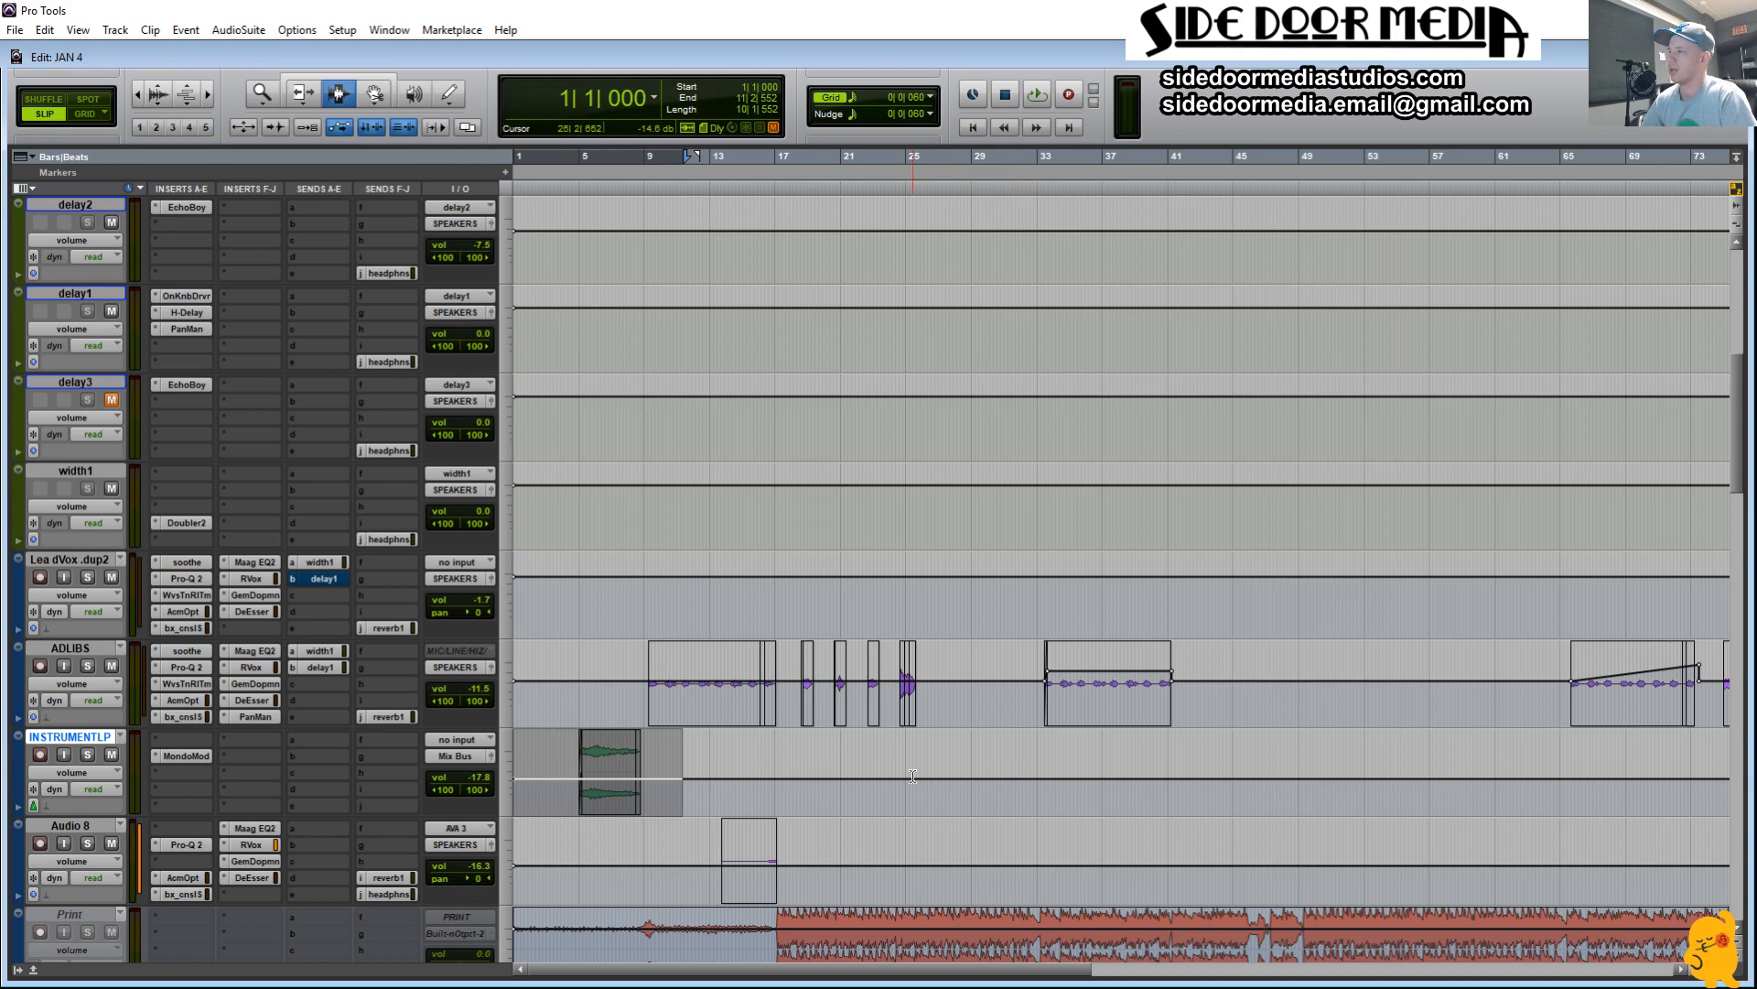
shift+click(661, 776)
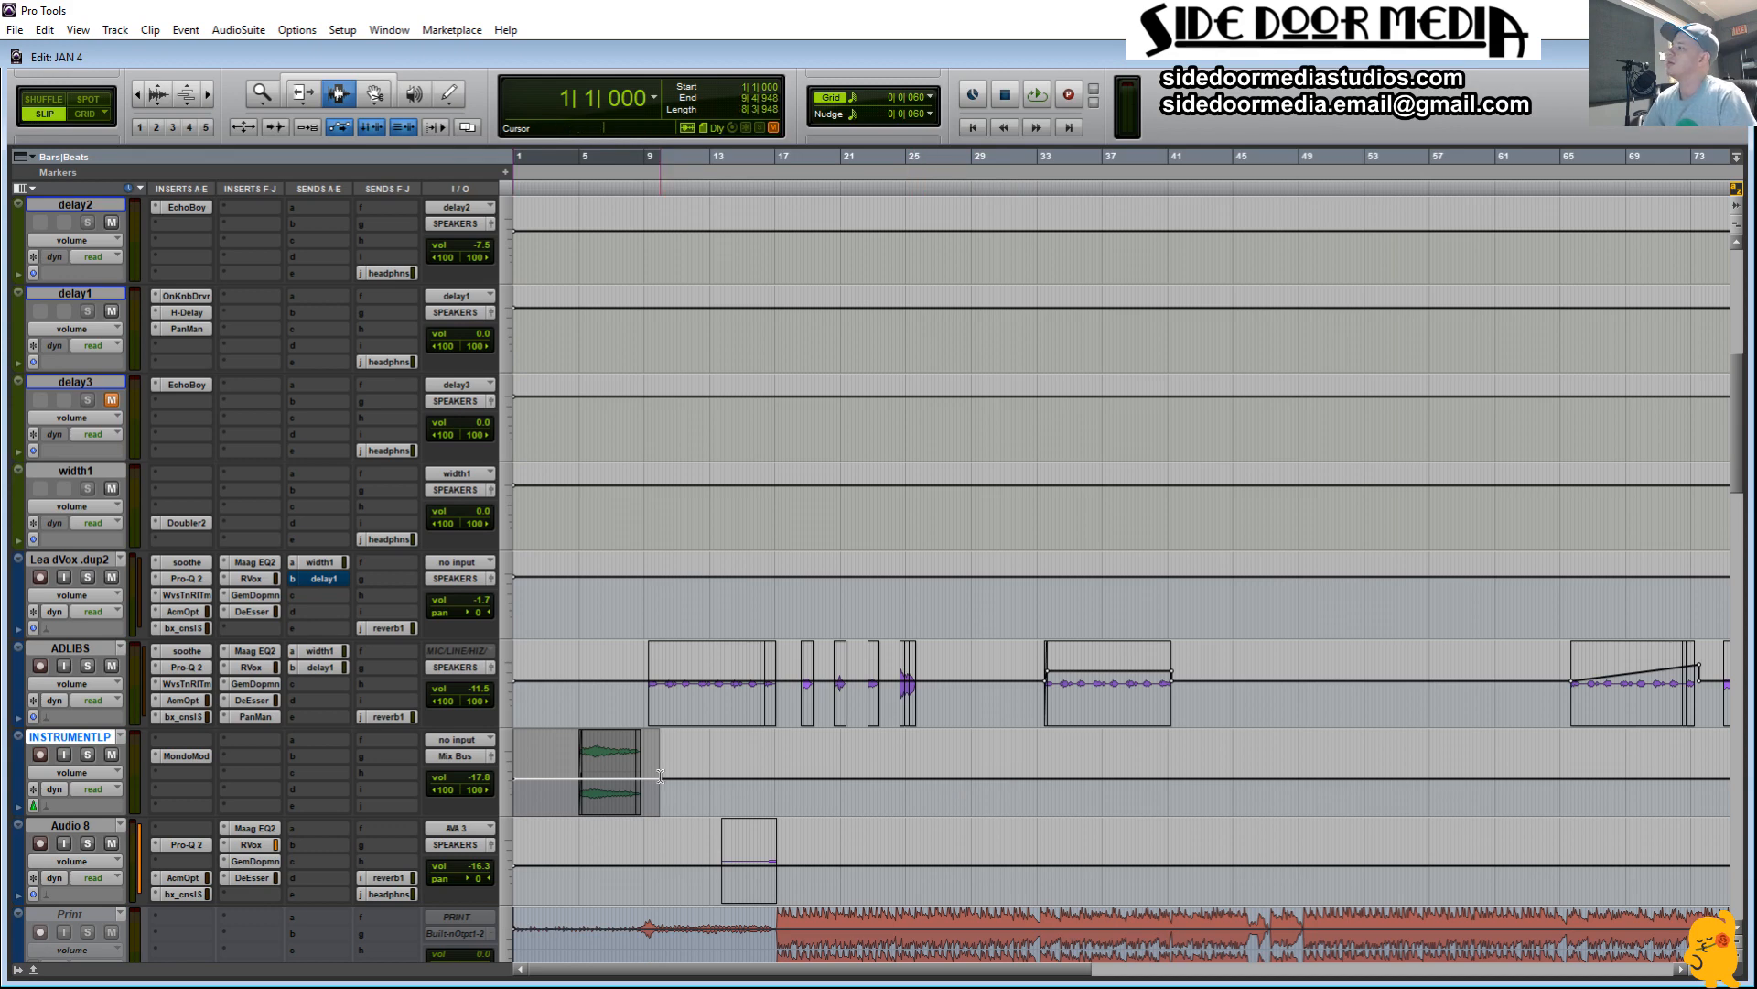
drag(547, 789, 565, 787)
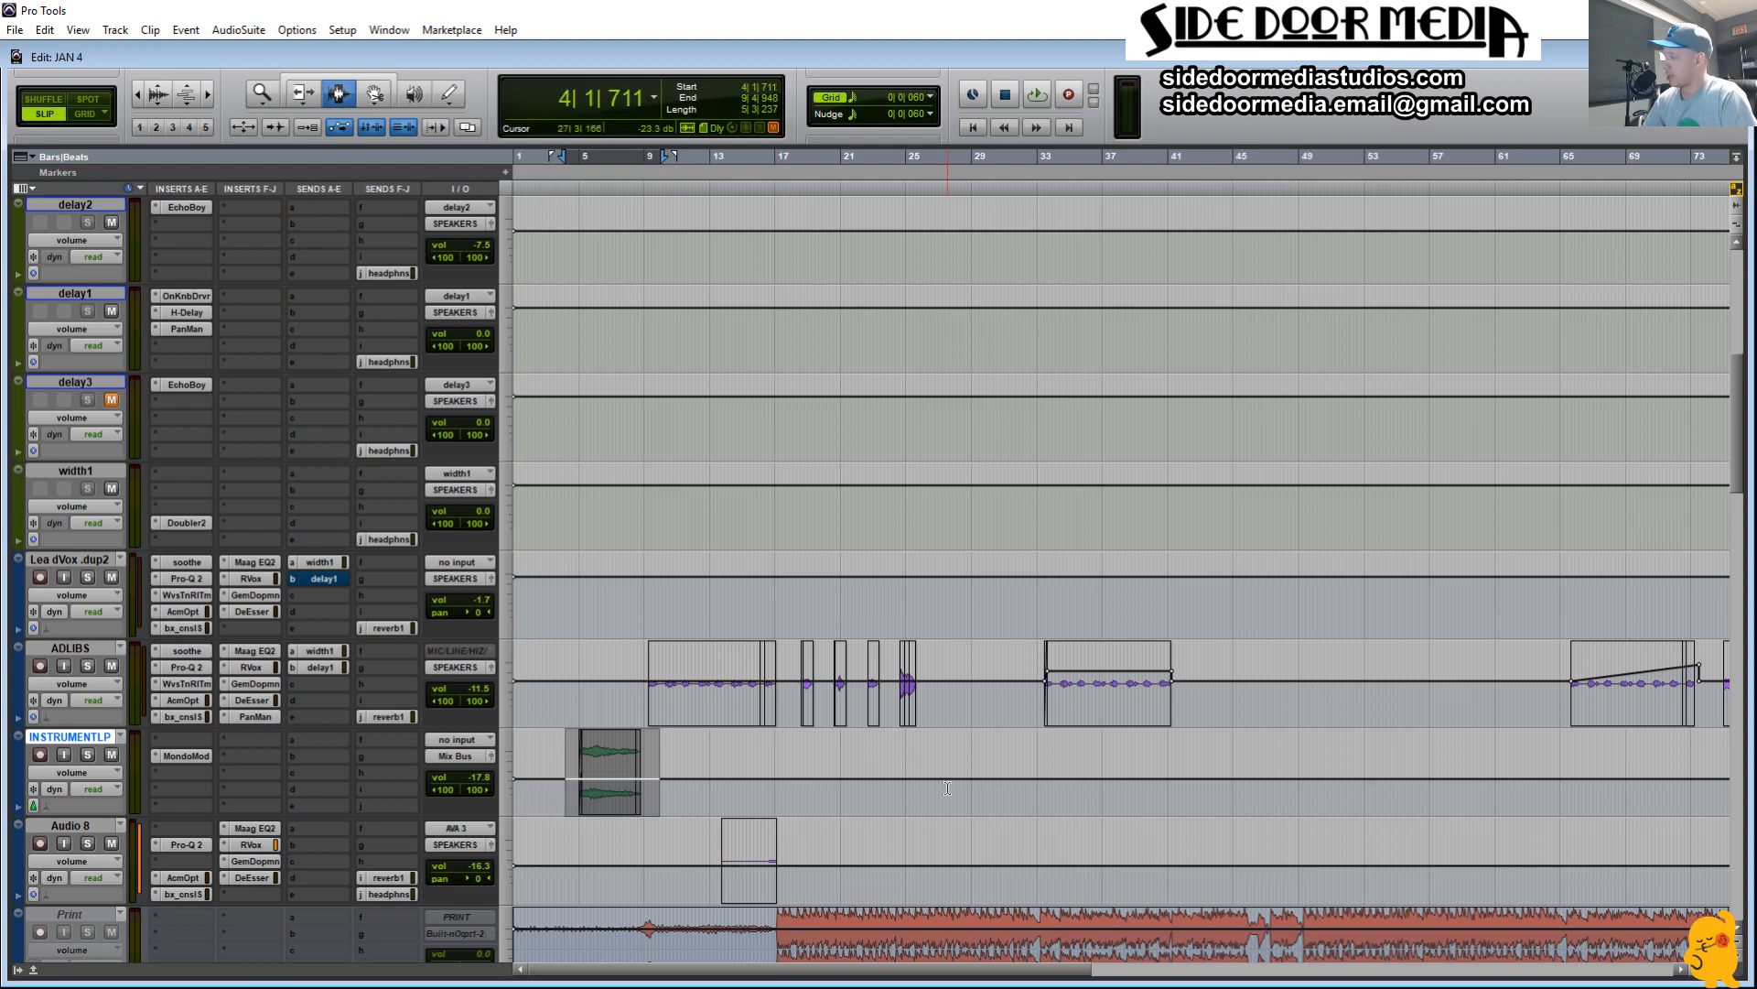
drag(805, 846, 709, 859)
Step: Select the Lea dVox .dup2 and ADLIBS clips from about bar 88 to bar 113, then only the ADLIBS clips there
scroll(961, 840, right, 10)
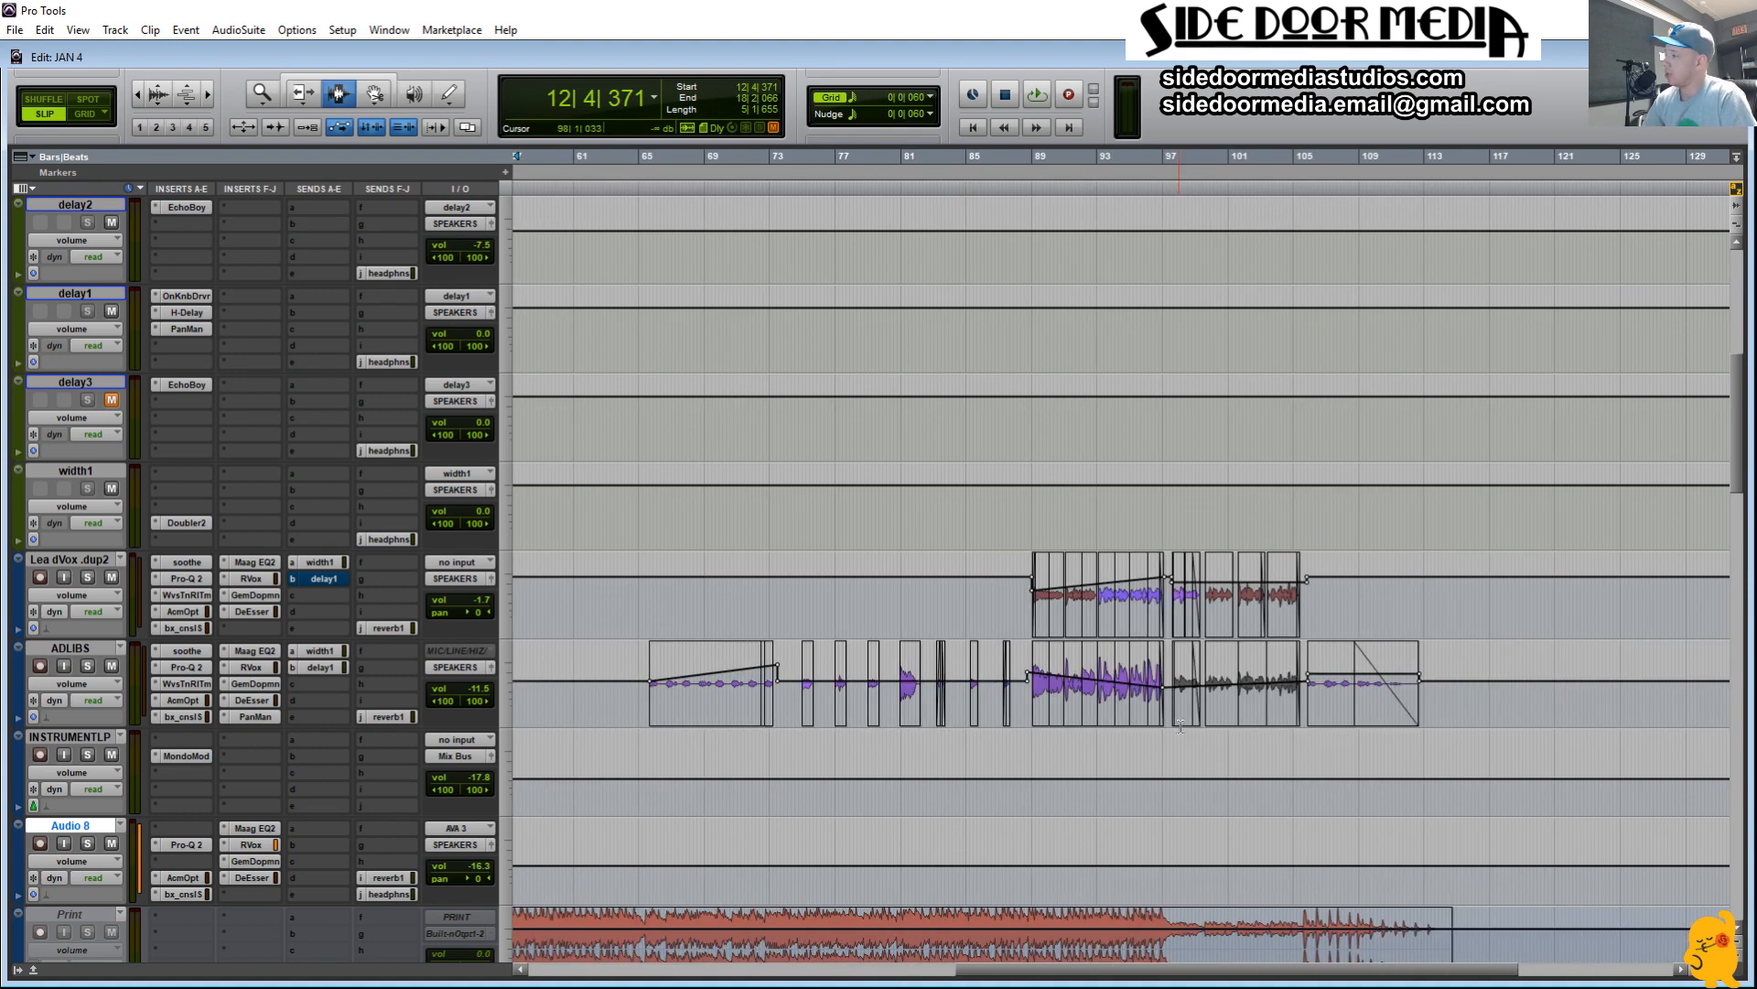
drag(1020, 630, 1435, 736)
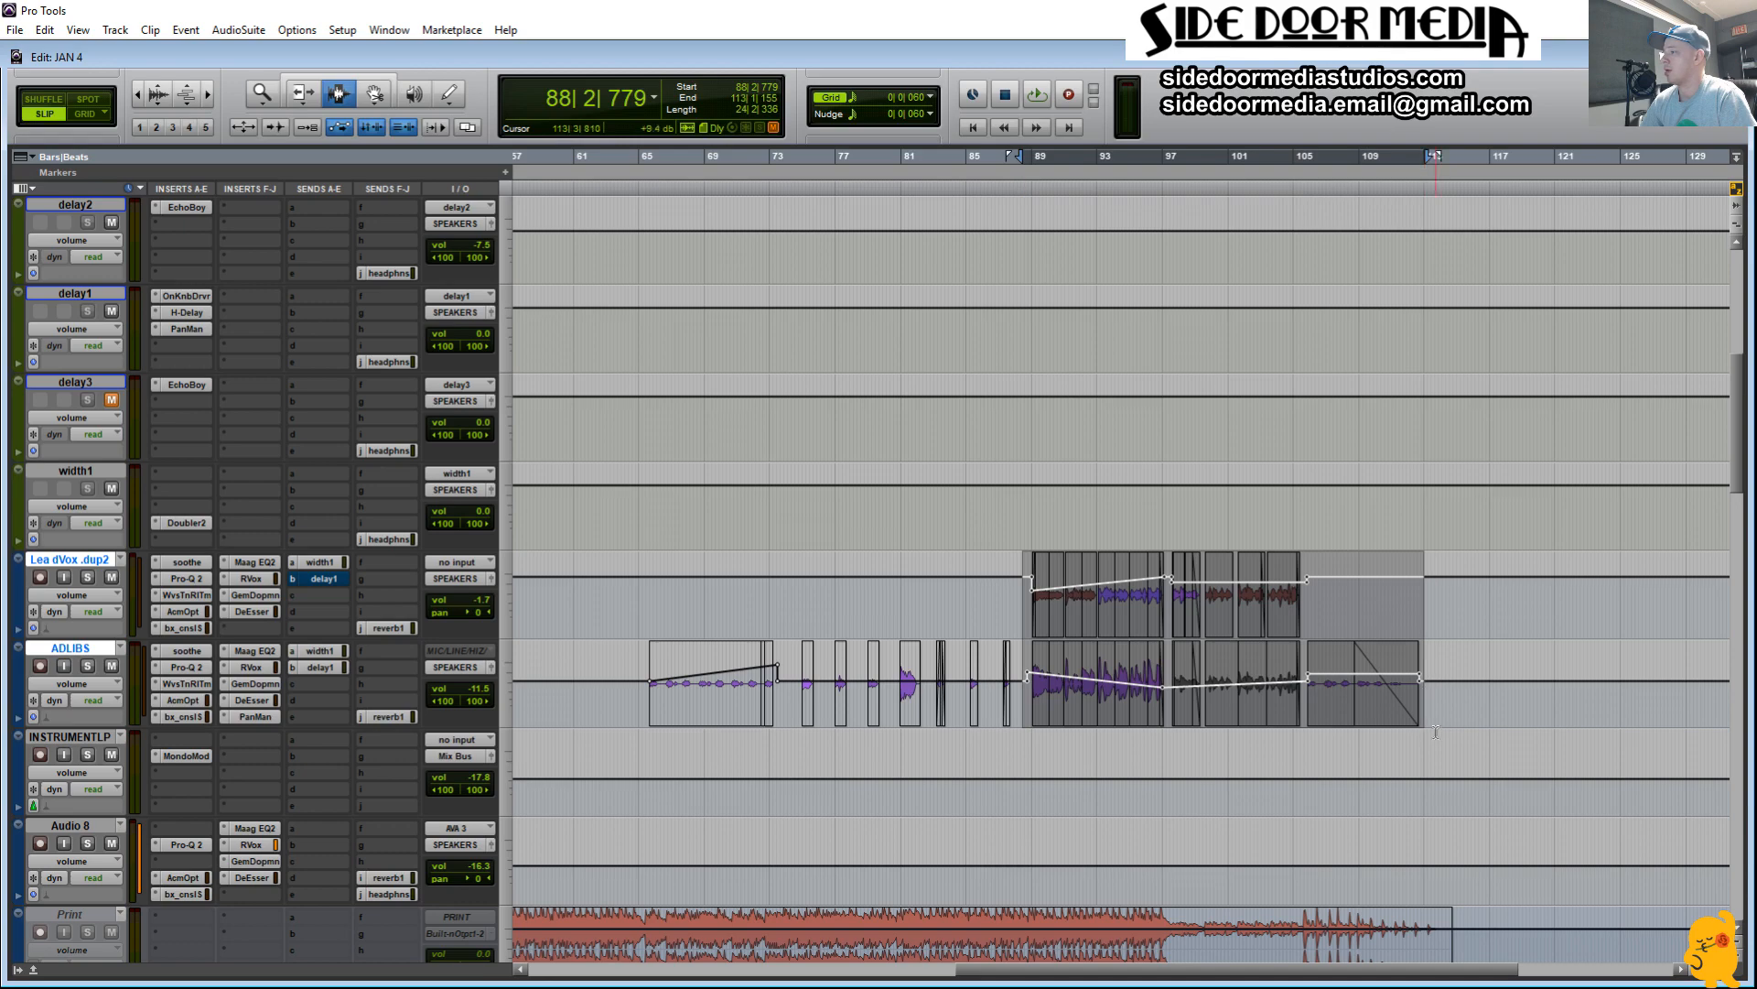
drag(1441, 673, 1023, 682)
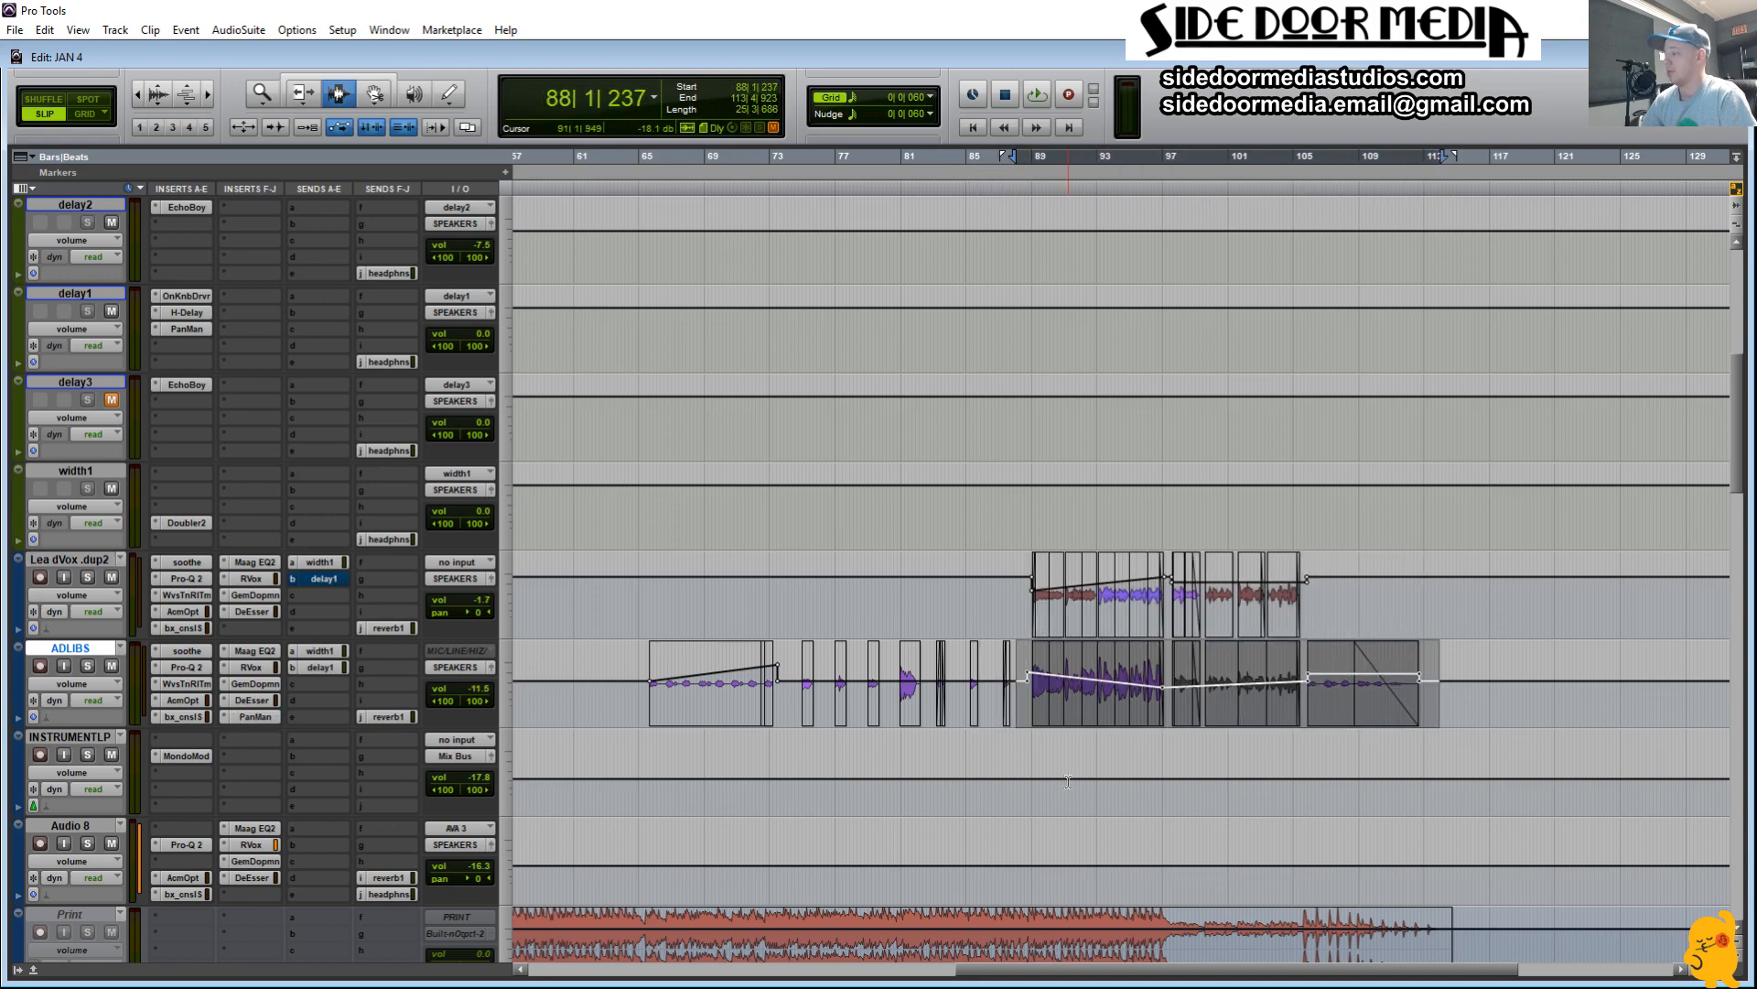
Step: Open Little Plate on the reverb1 track and show the Transport window with the session tempo
scroll(1069, 782, left, 10)
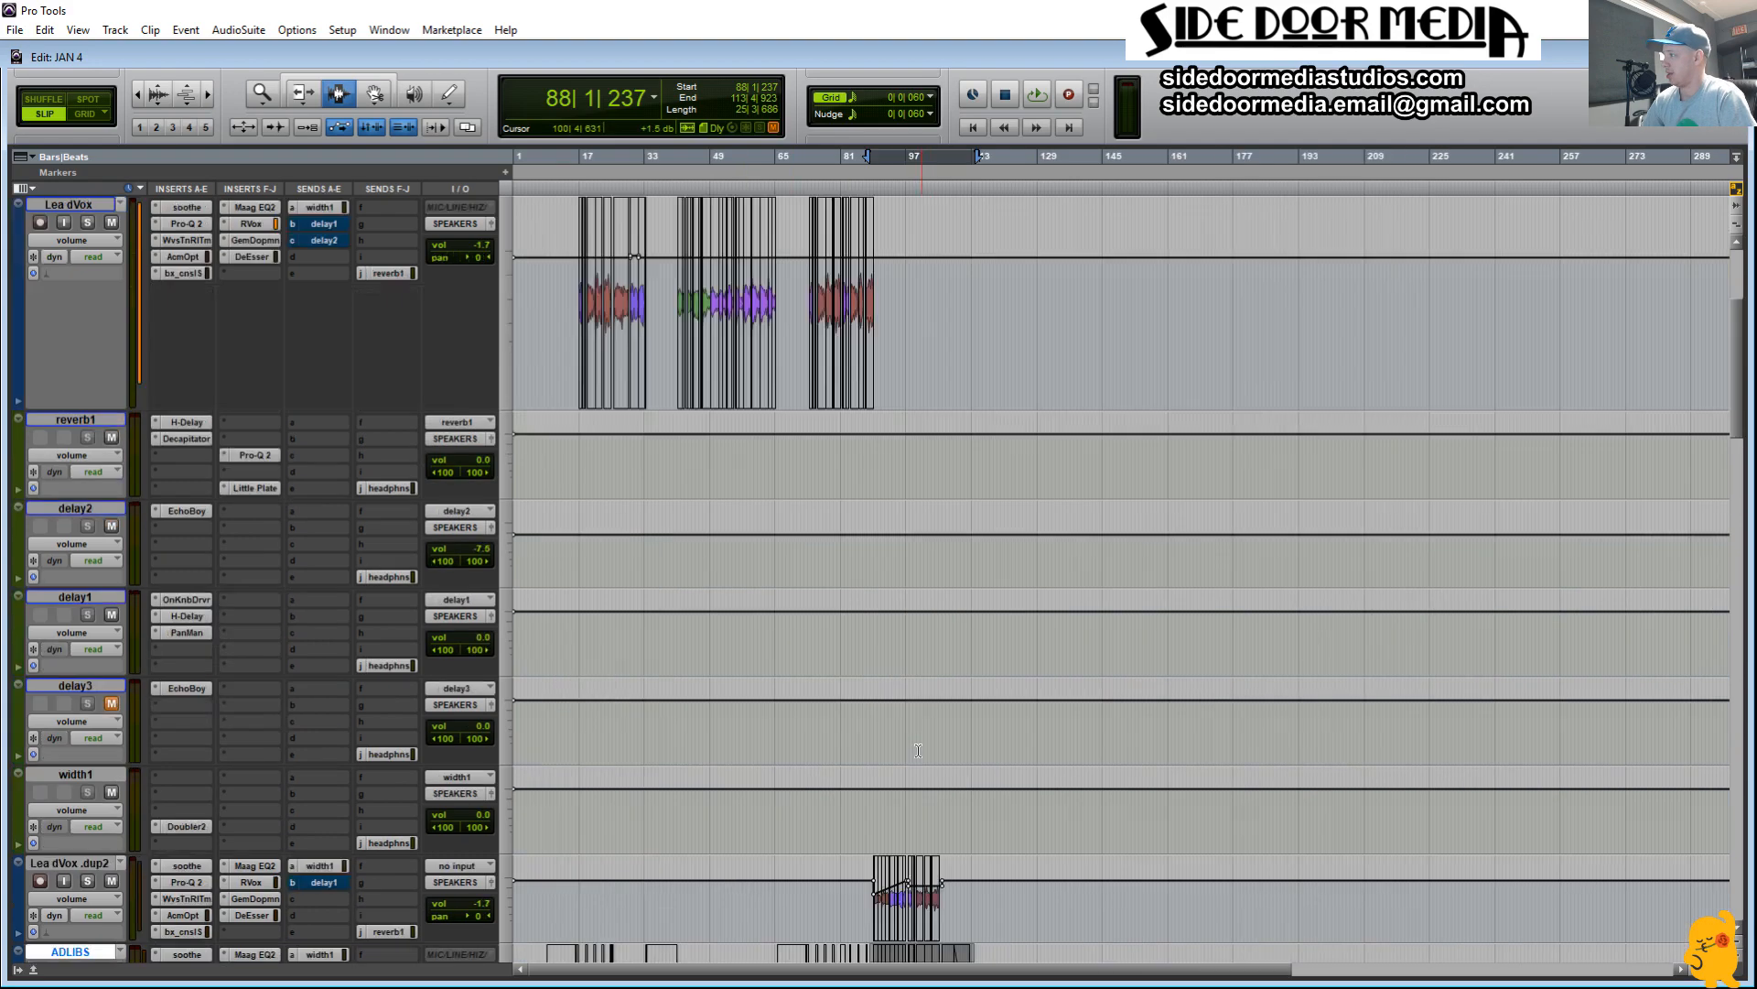
scroll(996, 628, down, 6)
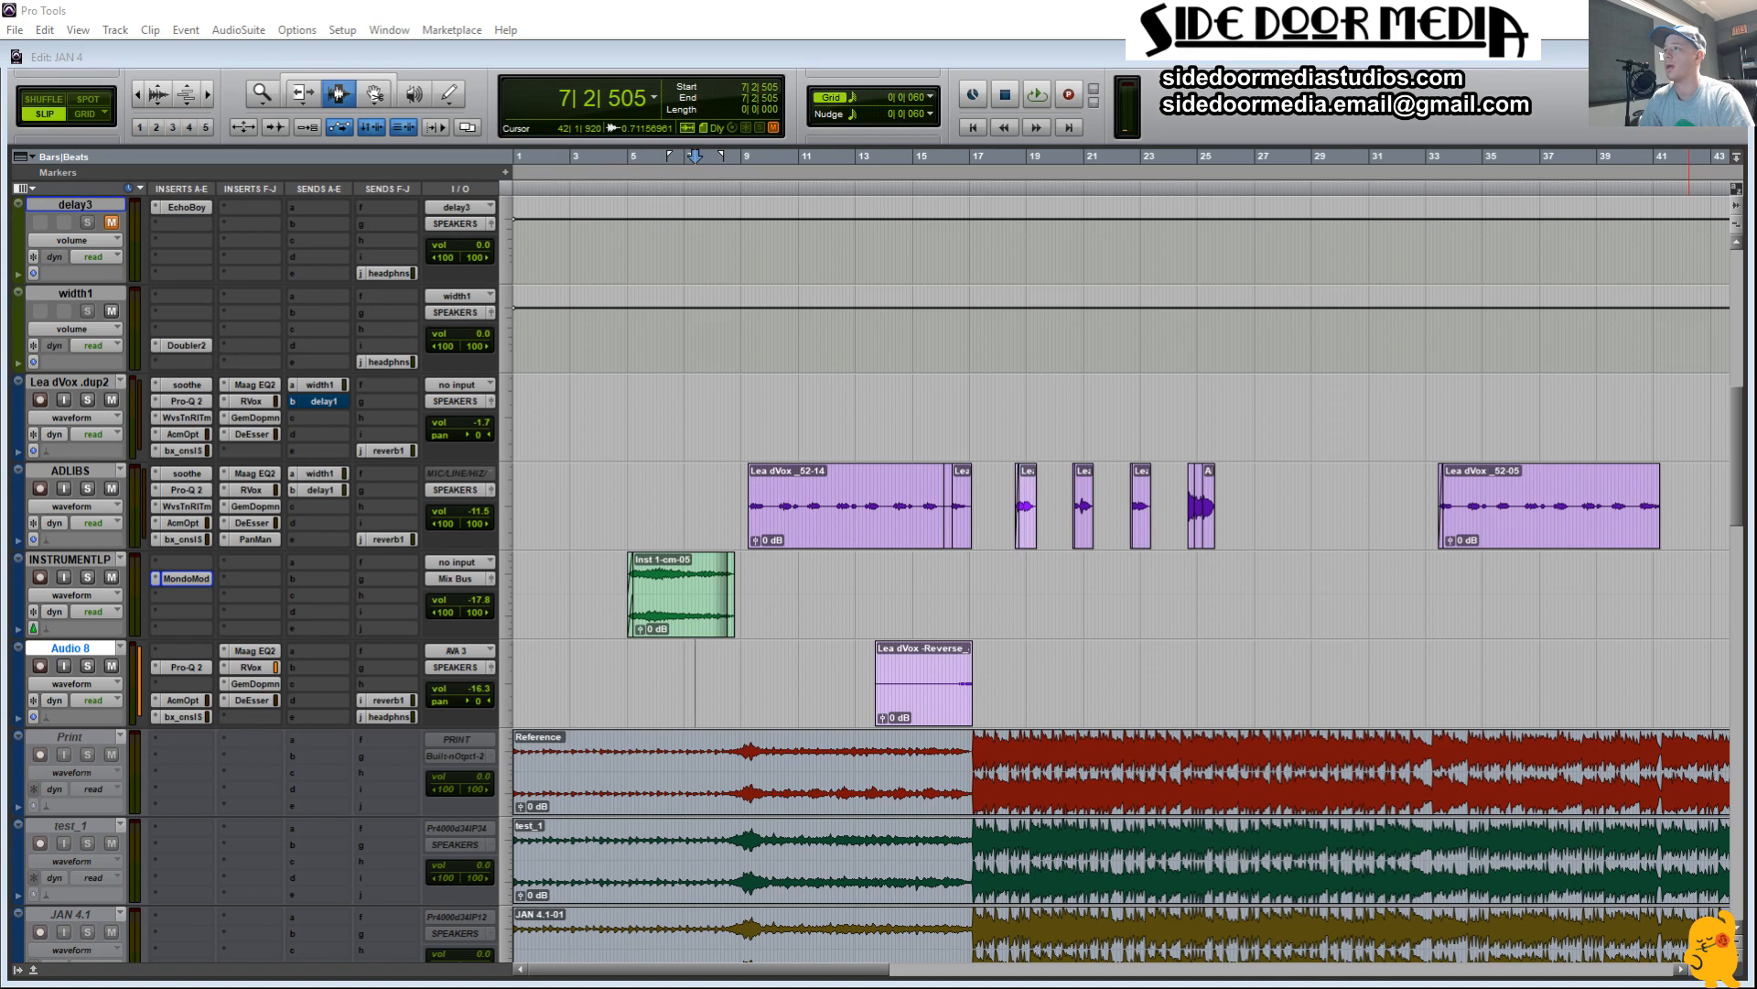
drag(1756, 787, 831, 3)
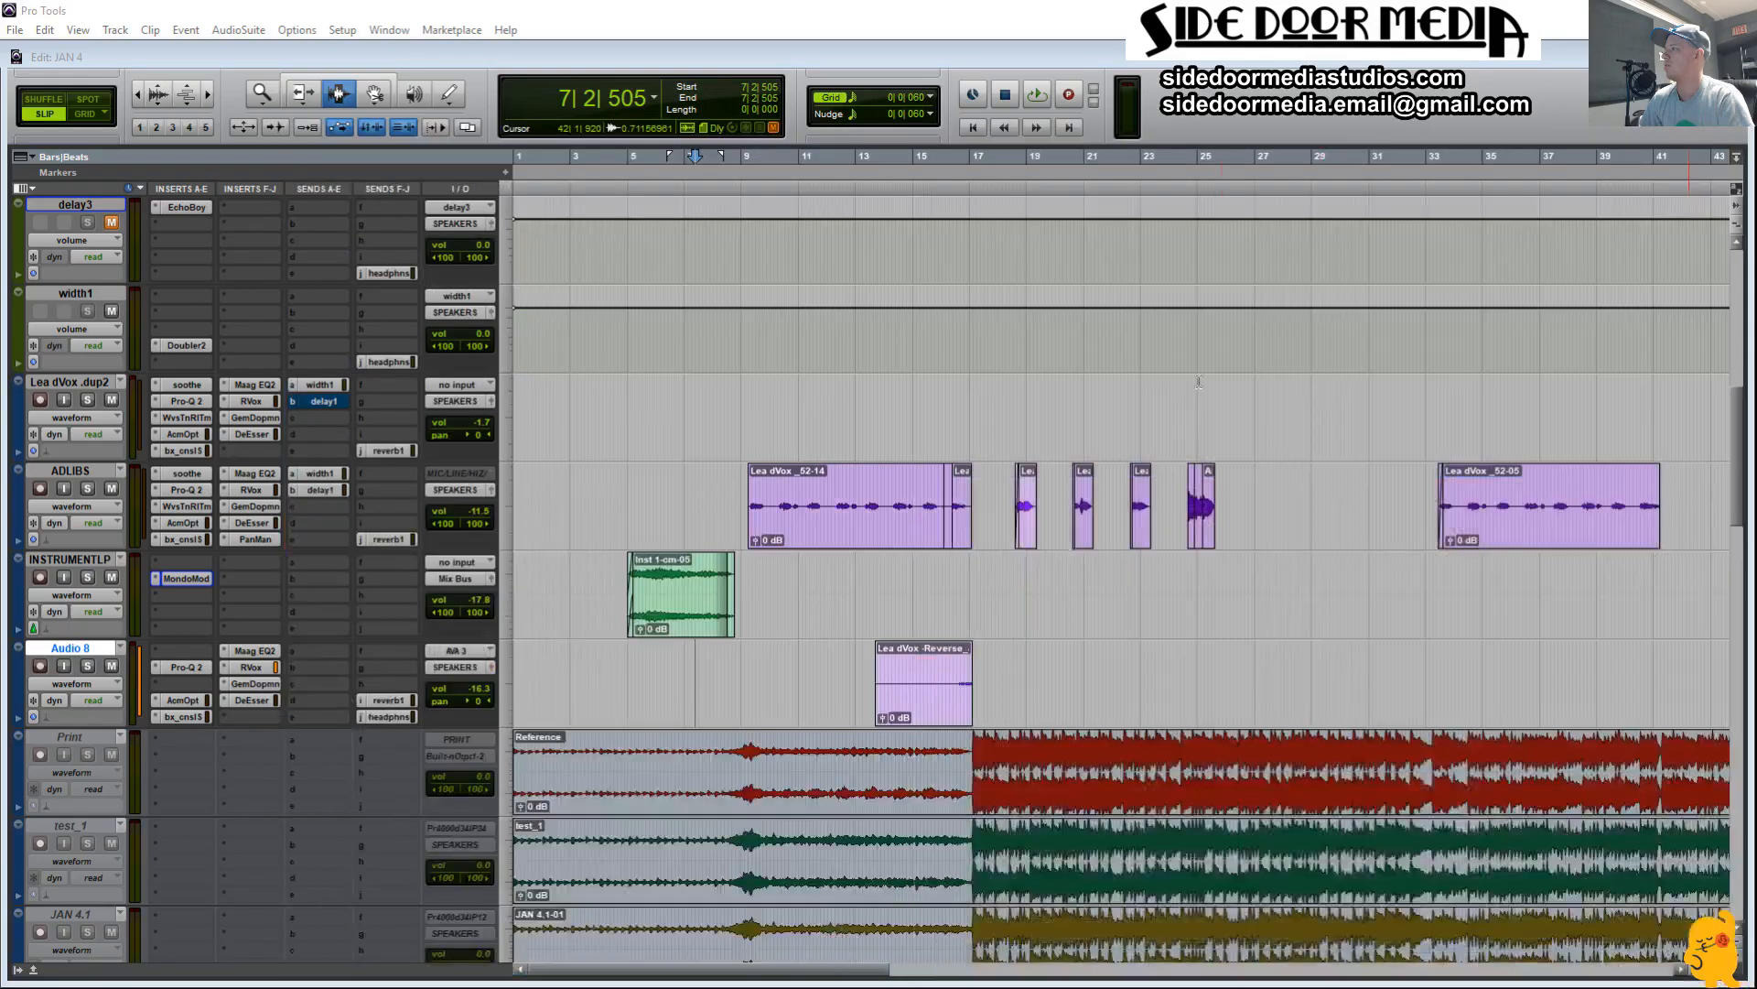
scroll(968, 552, up, 15)
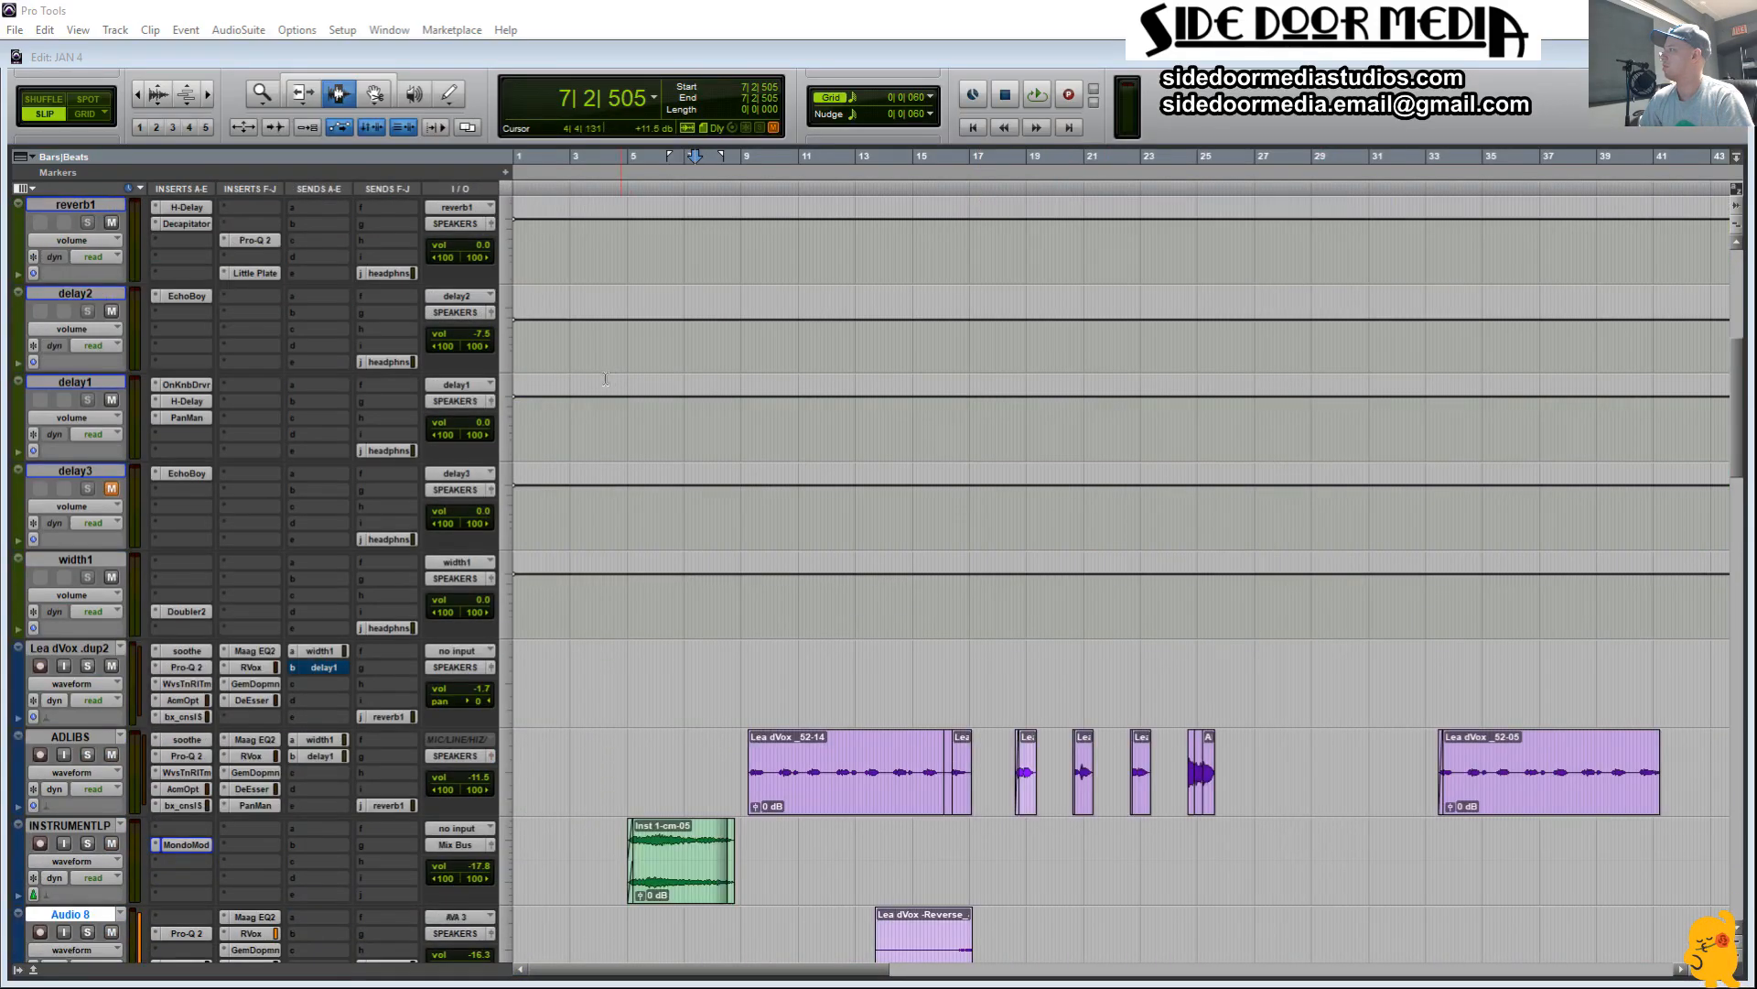
scroll(968, 552, up, 3)
click(262, 486)
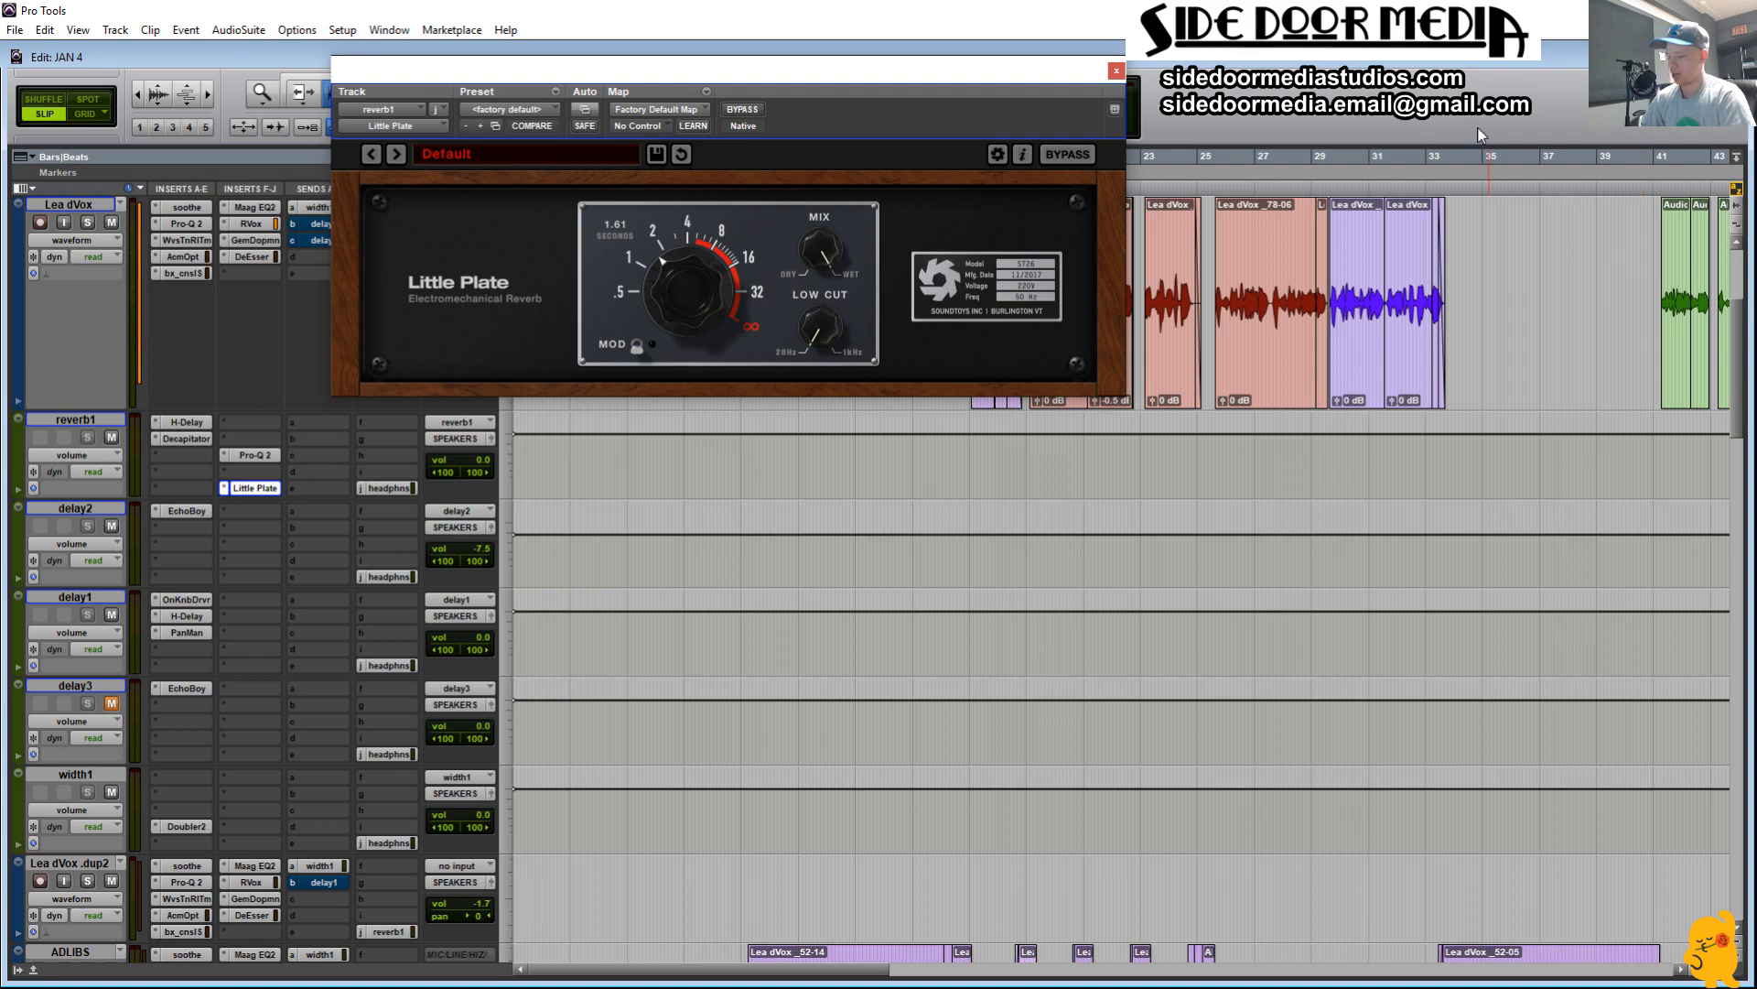
key(ctrl+1)
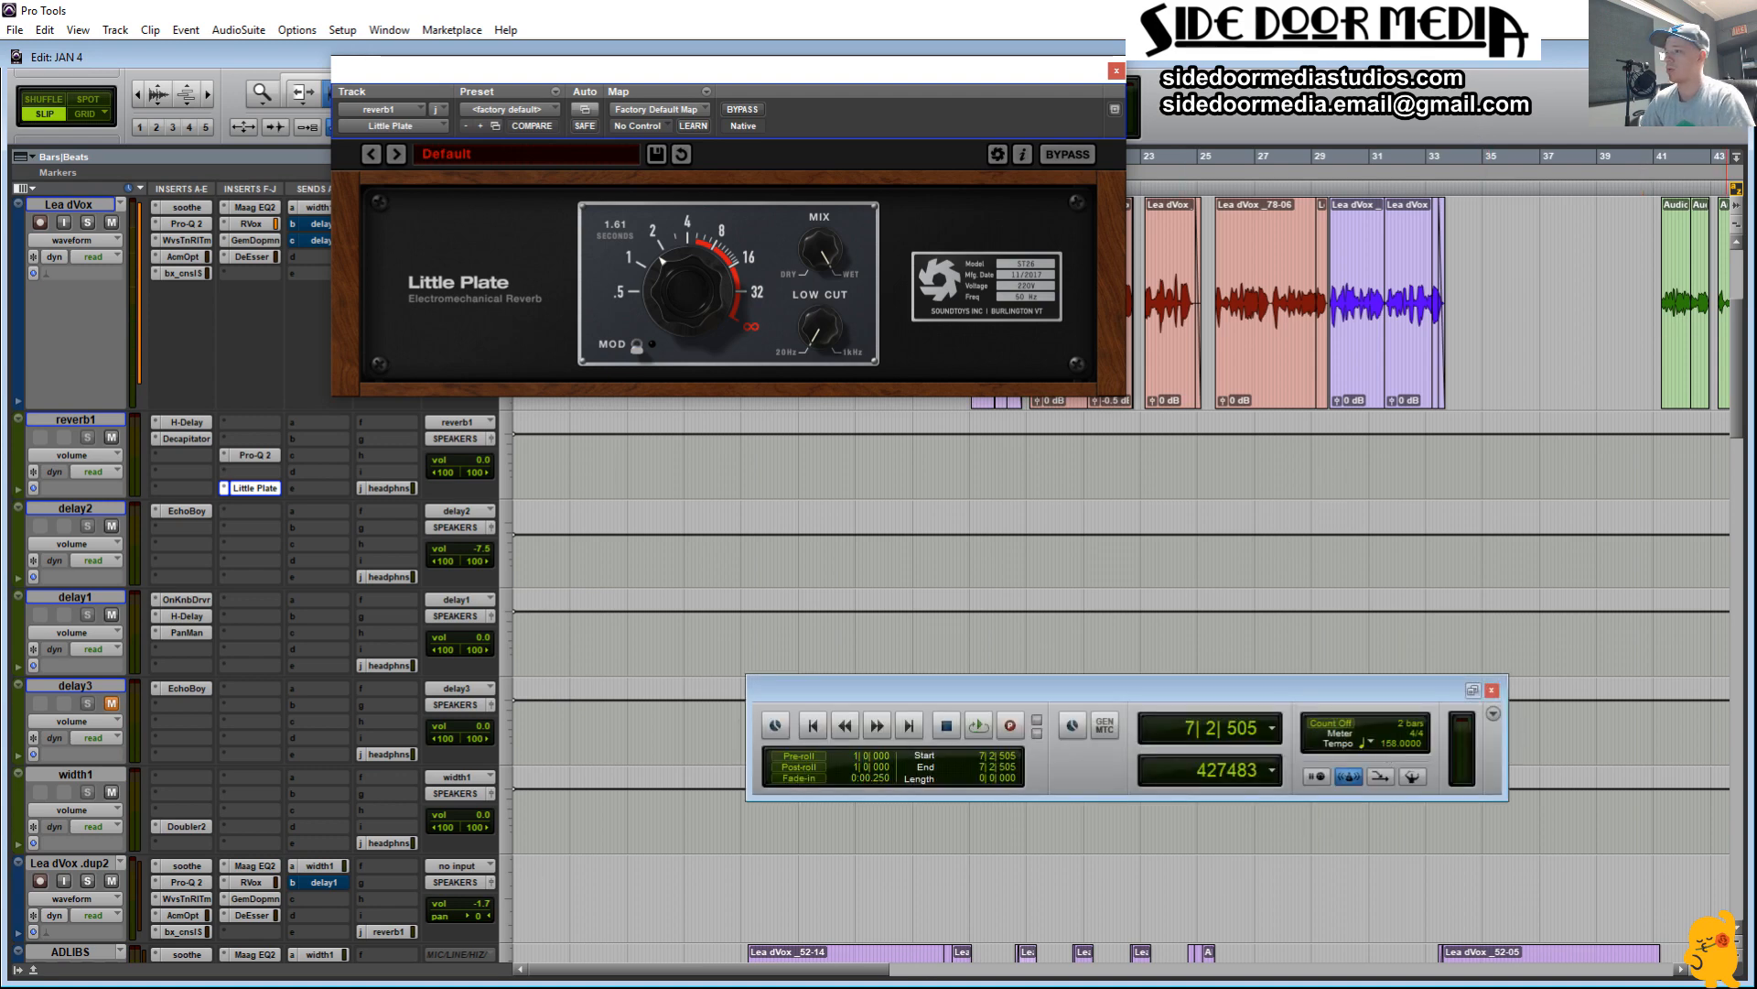
Step: Switch to the browser's Delay Calculator page and examine the BPM entry and the resulting note, triplet and dotted times
key(alt+Tab)
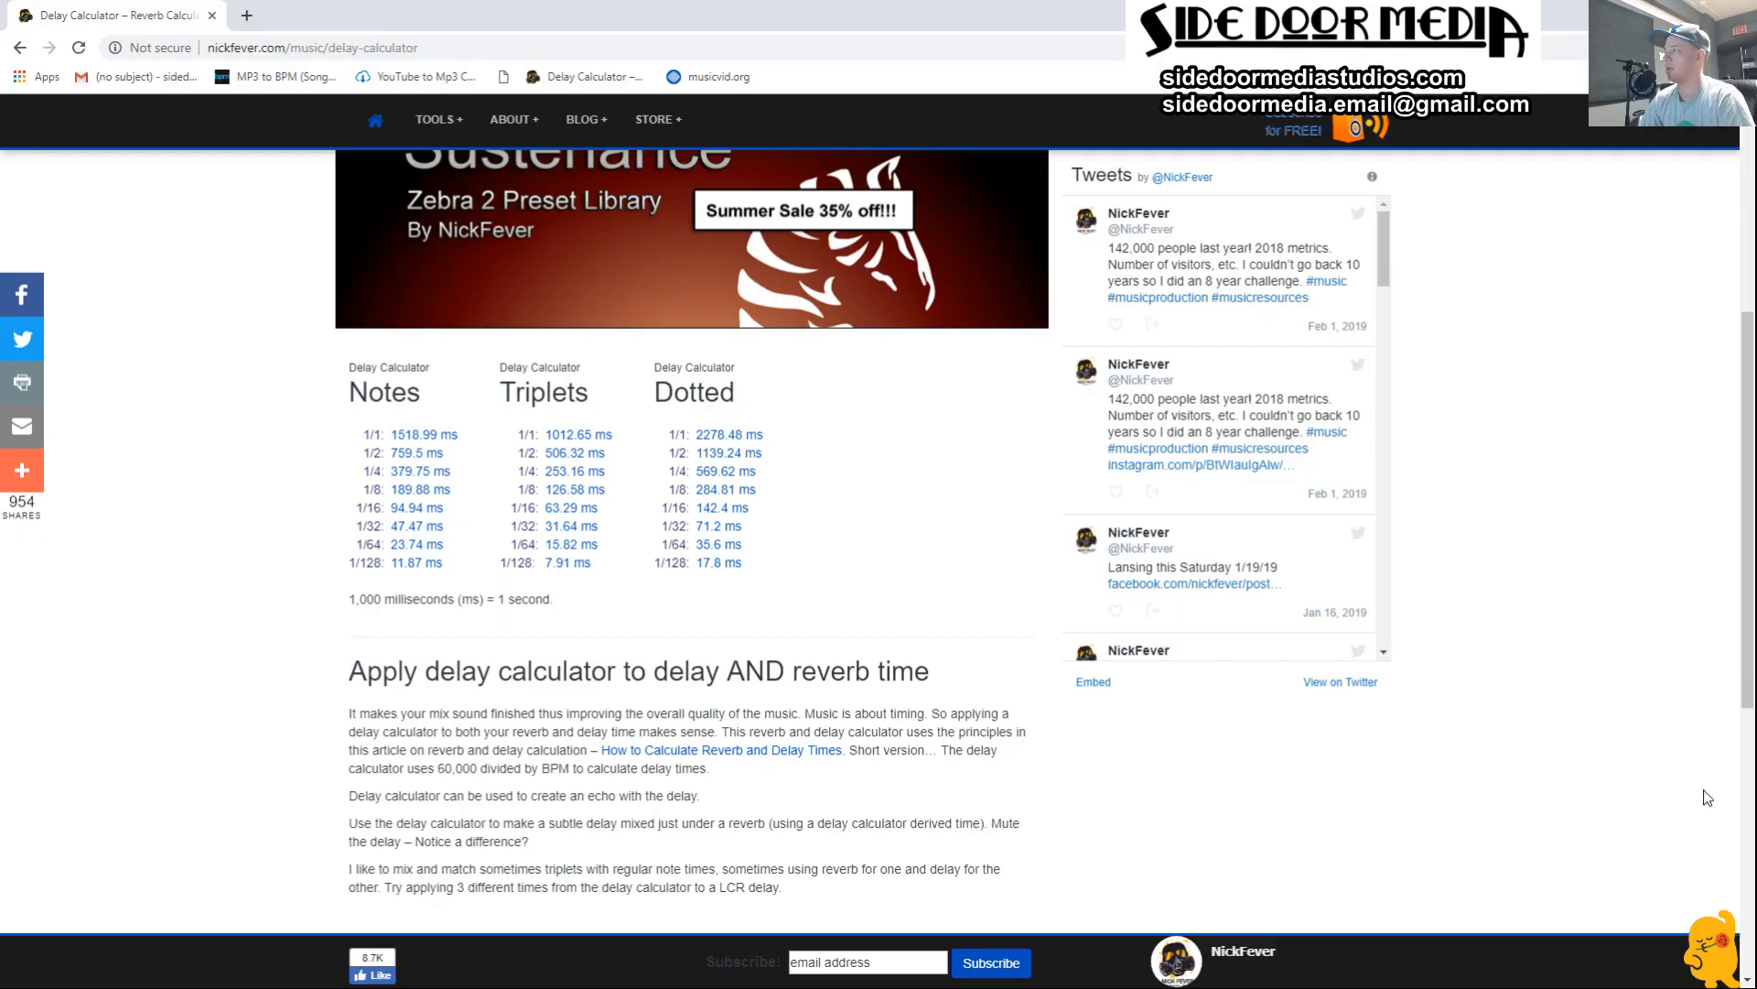
scroll(900, 256, up, 5)
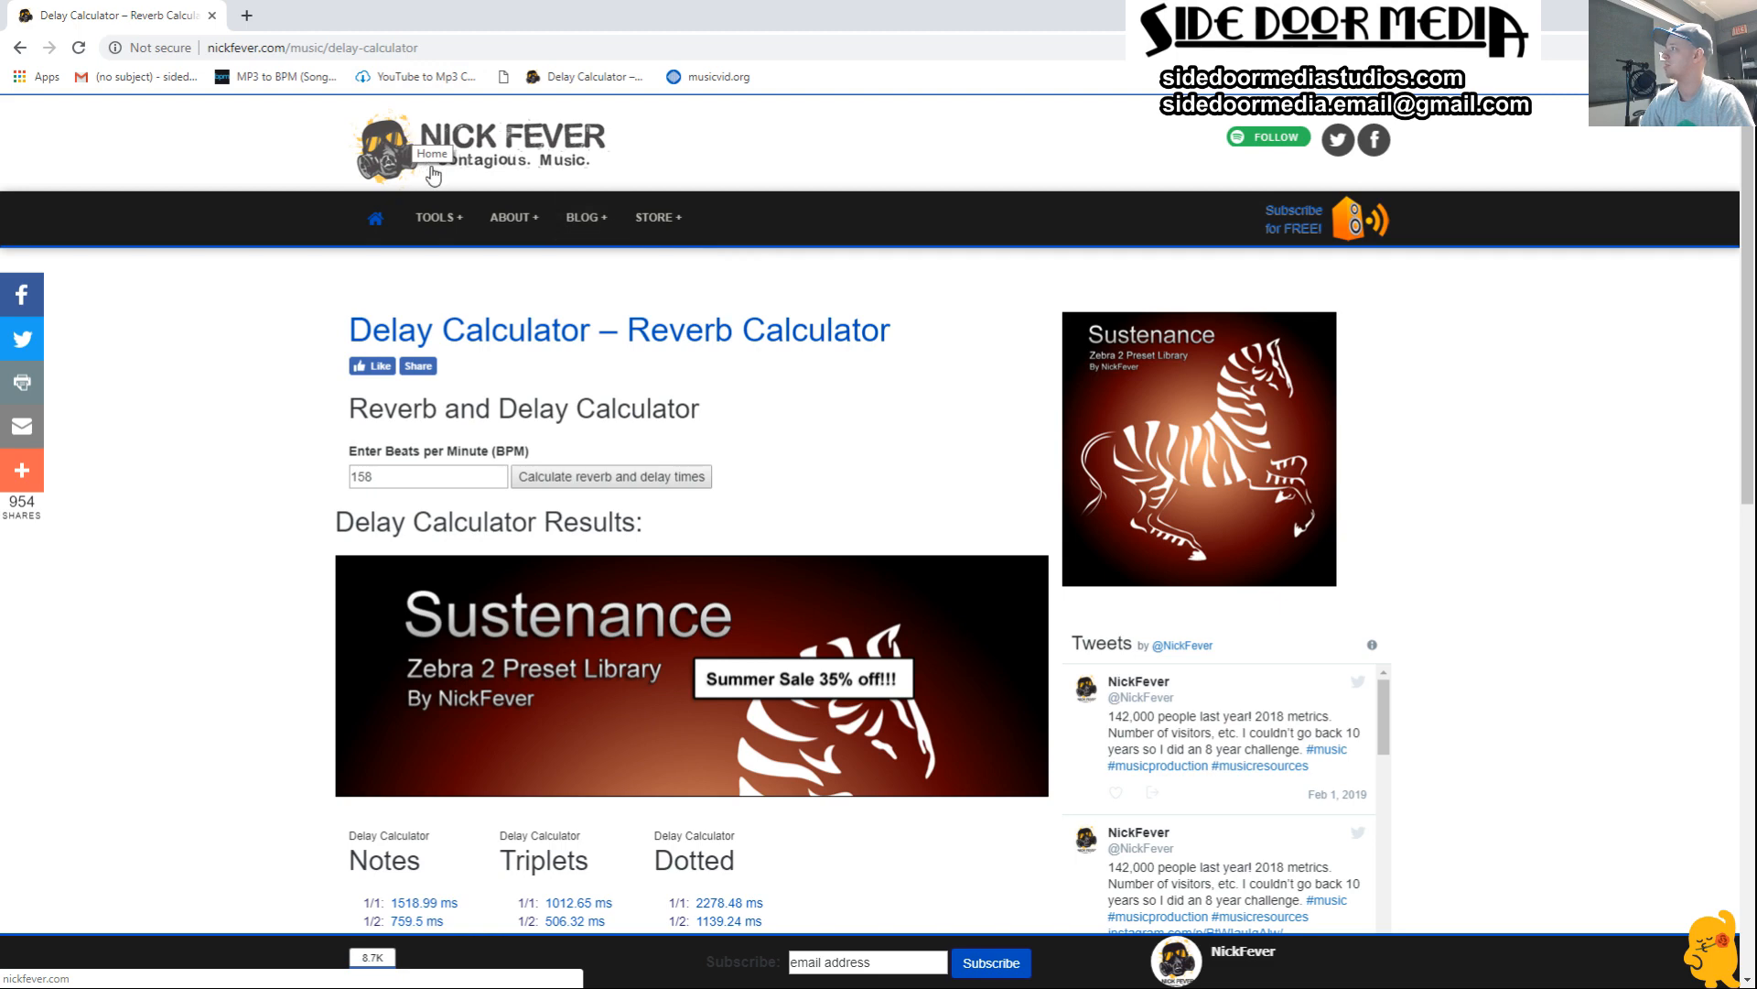
scroll(433, 174, down, 3)
scroll(302, 287, up, 1)
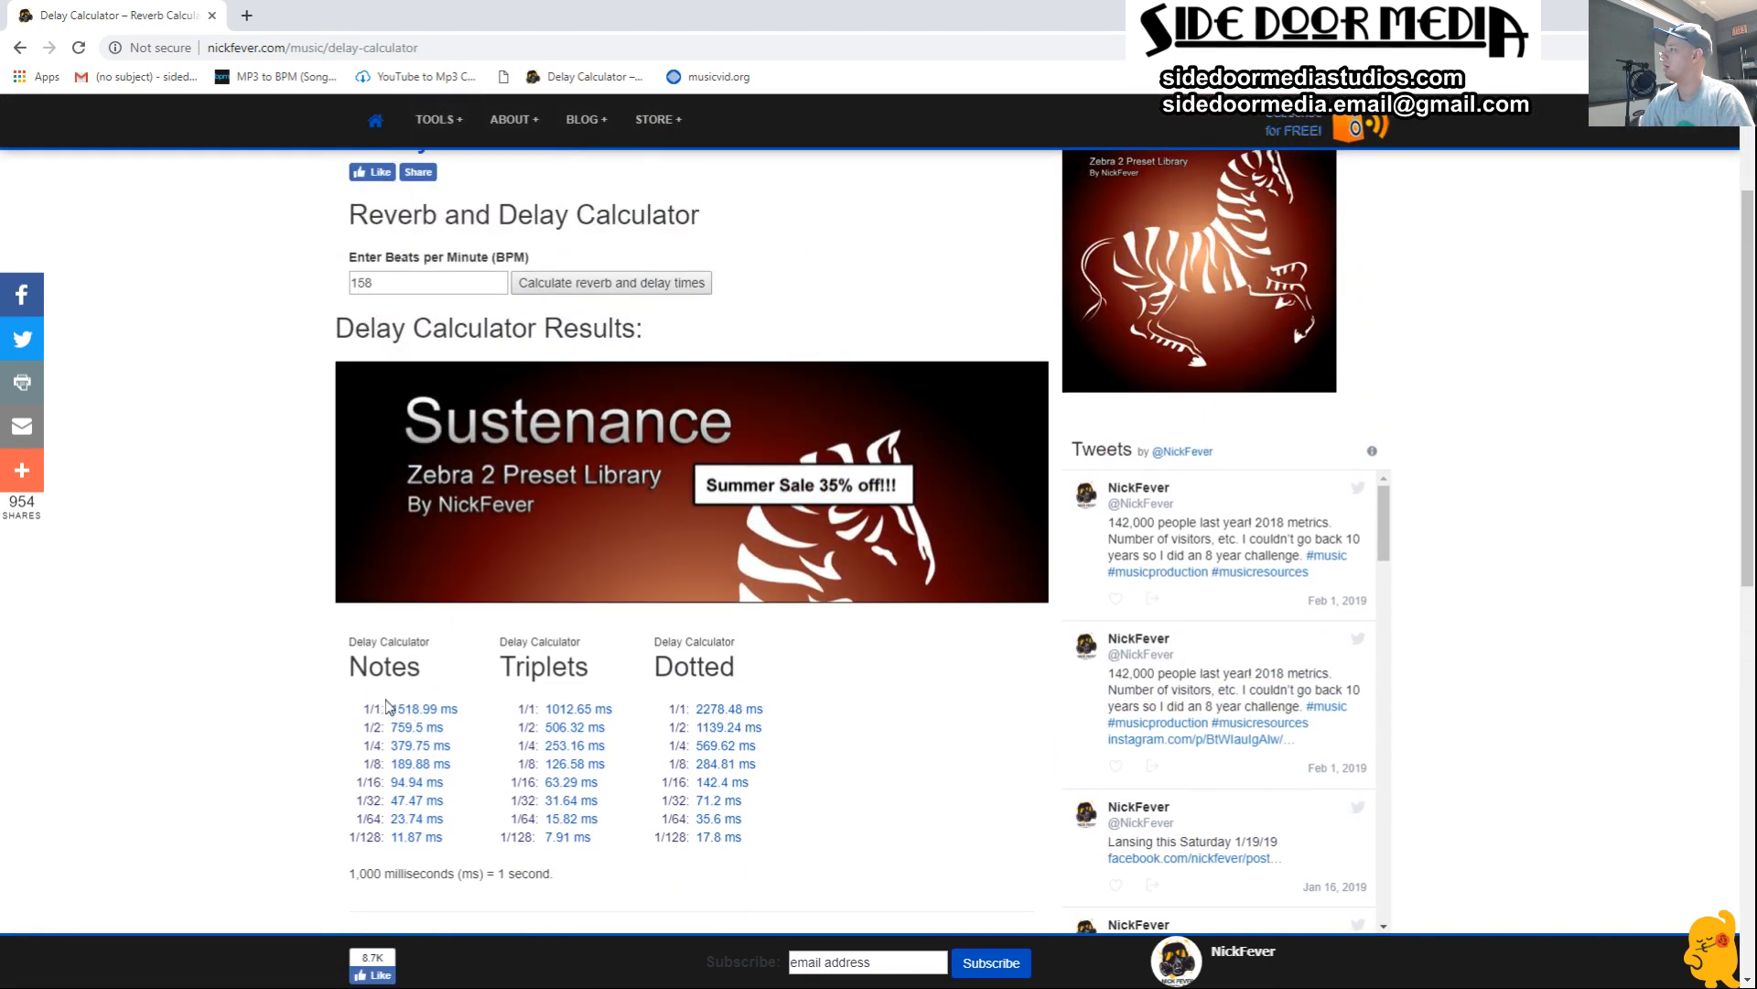
scroll(390, 713, down, 1)
scroll(382, 656, down, 1)
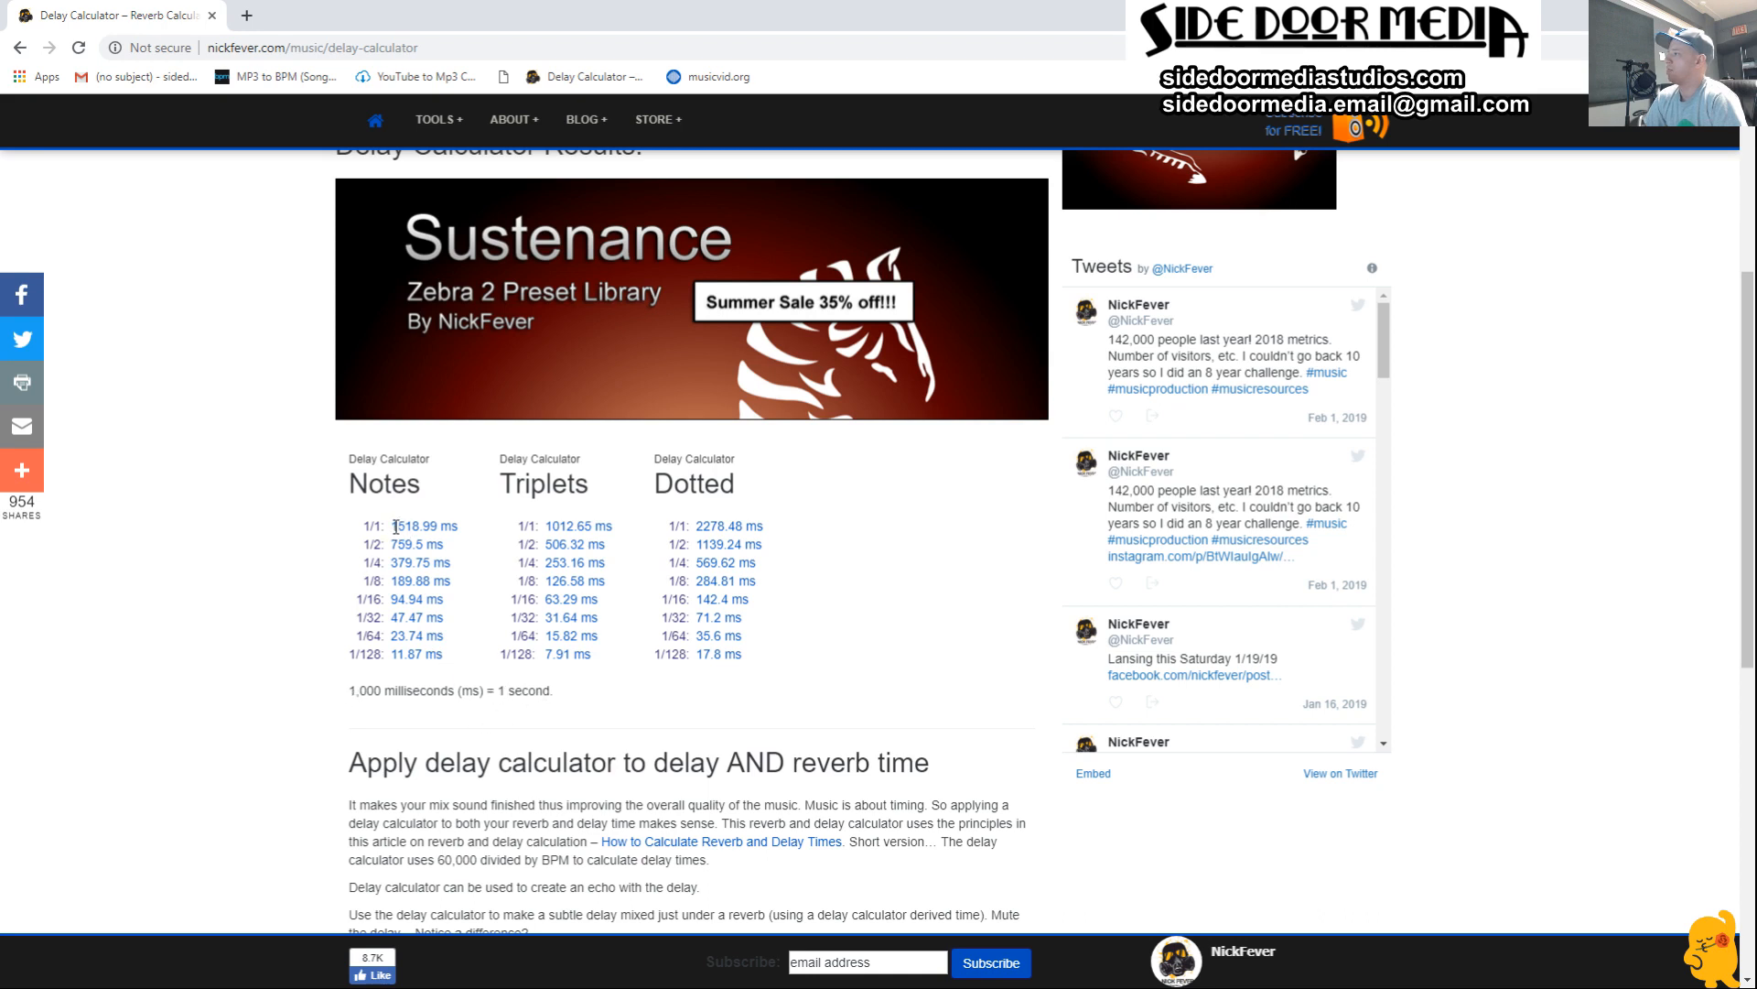
Step: Return to Pro Tools, close the Little Plate and Transport windows, and place the edit cursor near the end of bar 15 on Lea dVox
click(1653, 13)
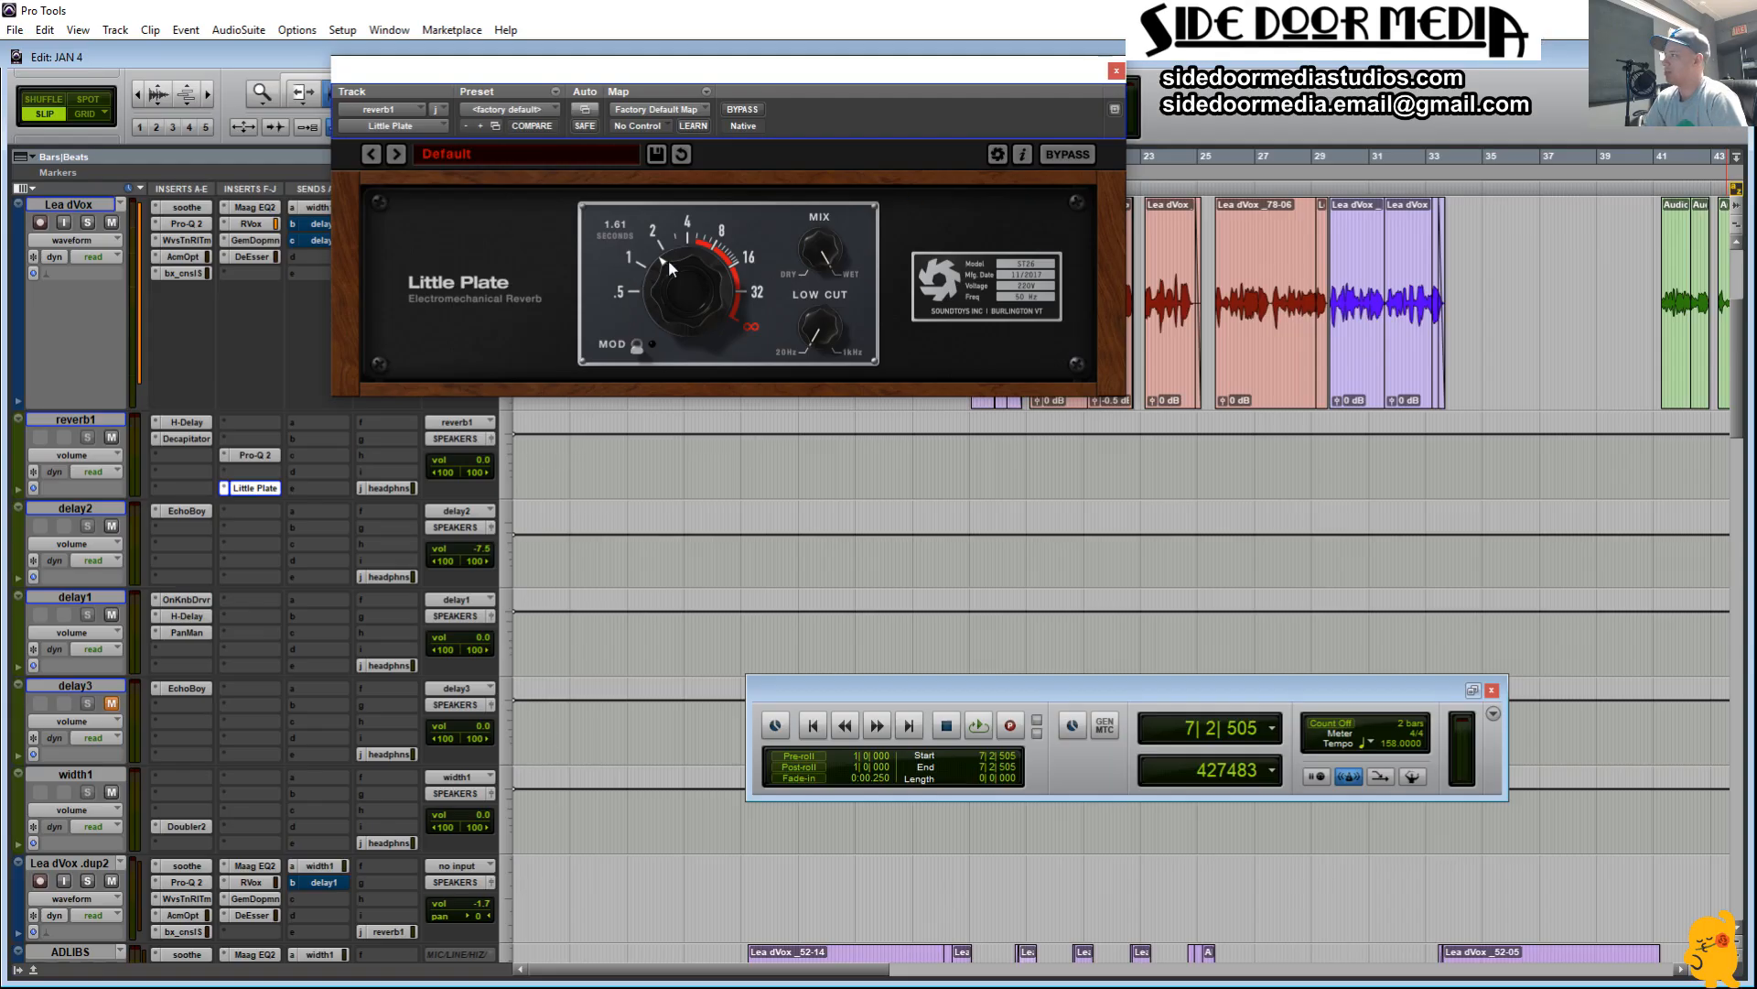
scroll(664, 283, up, 1)
scroll(665, 283, down, 1)
click(1116, 70)
click(1491, 692)
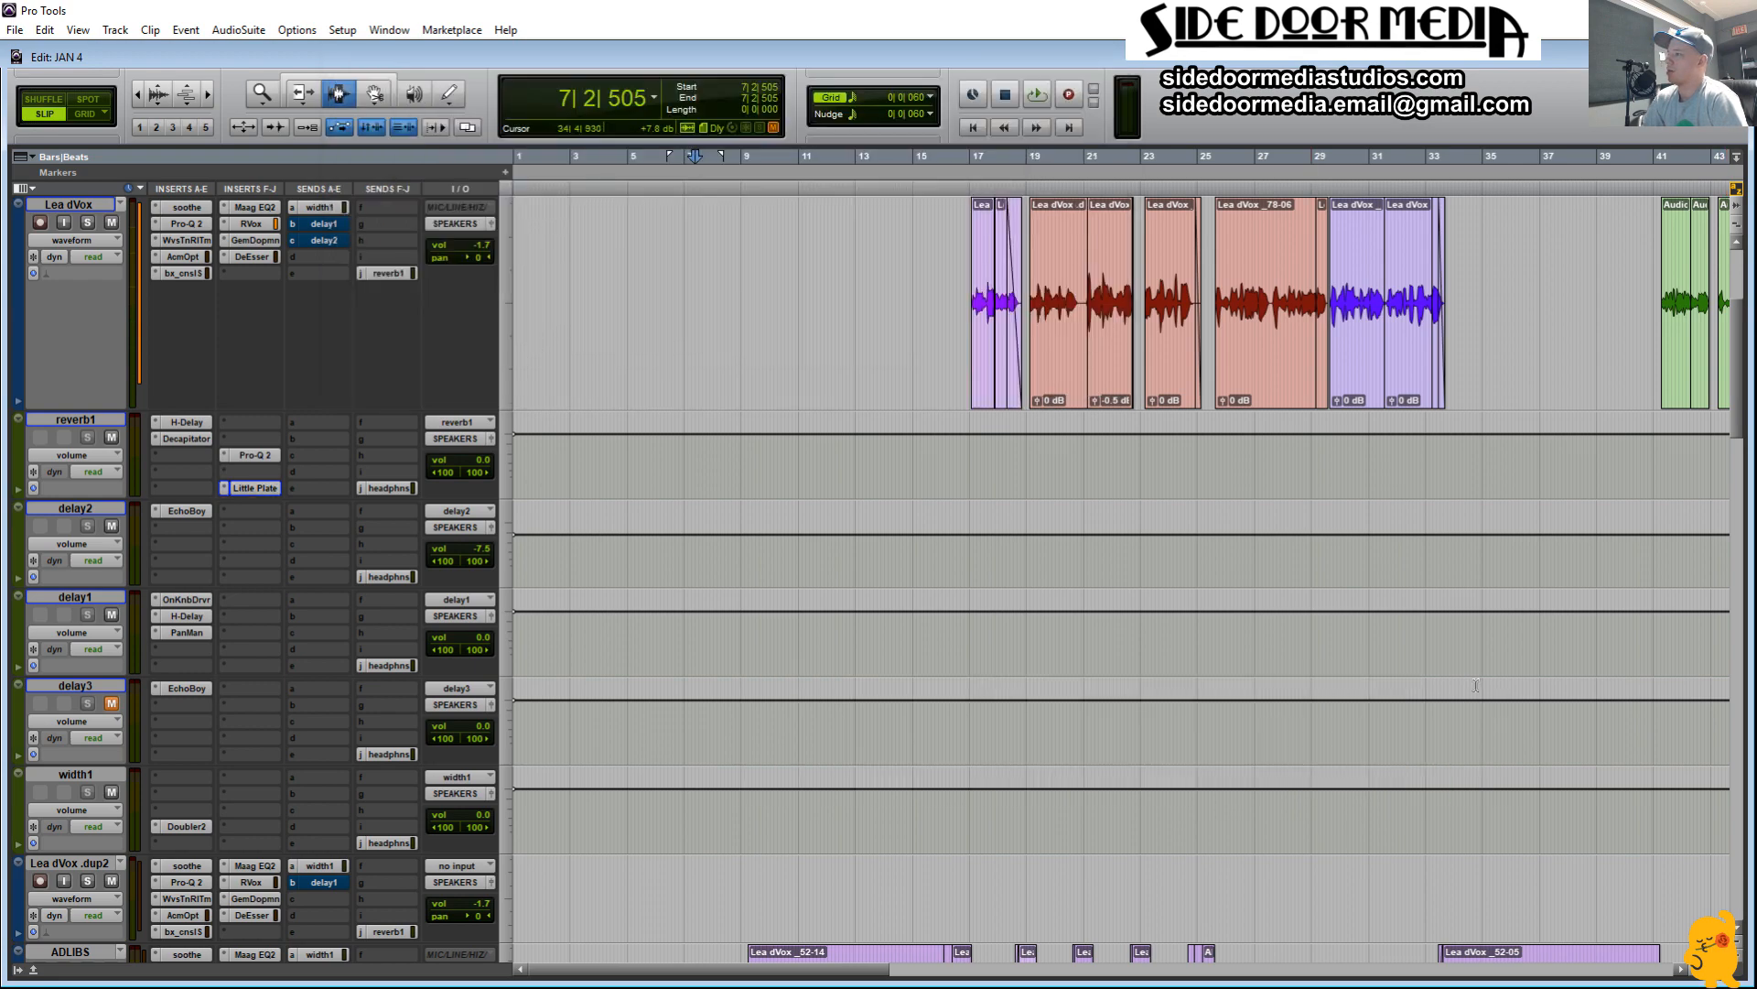
scroll(1227, 681, up, 3)
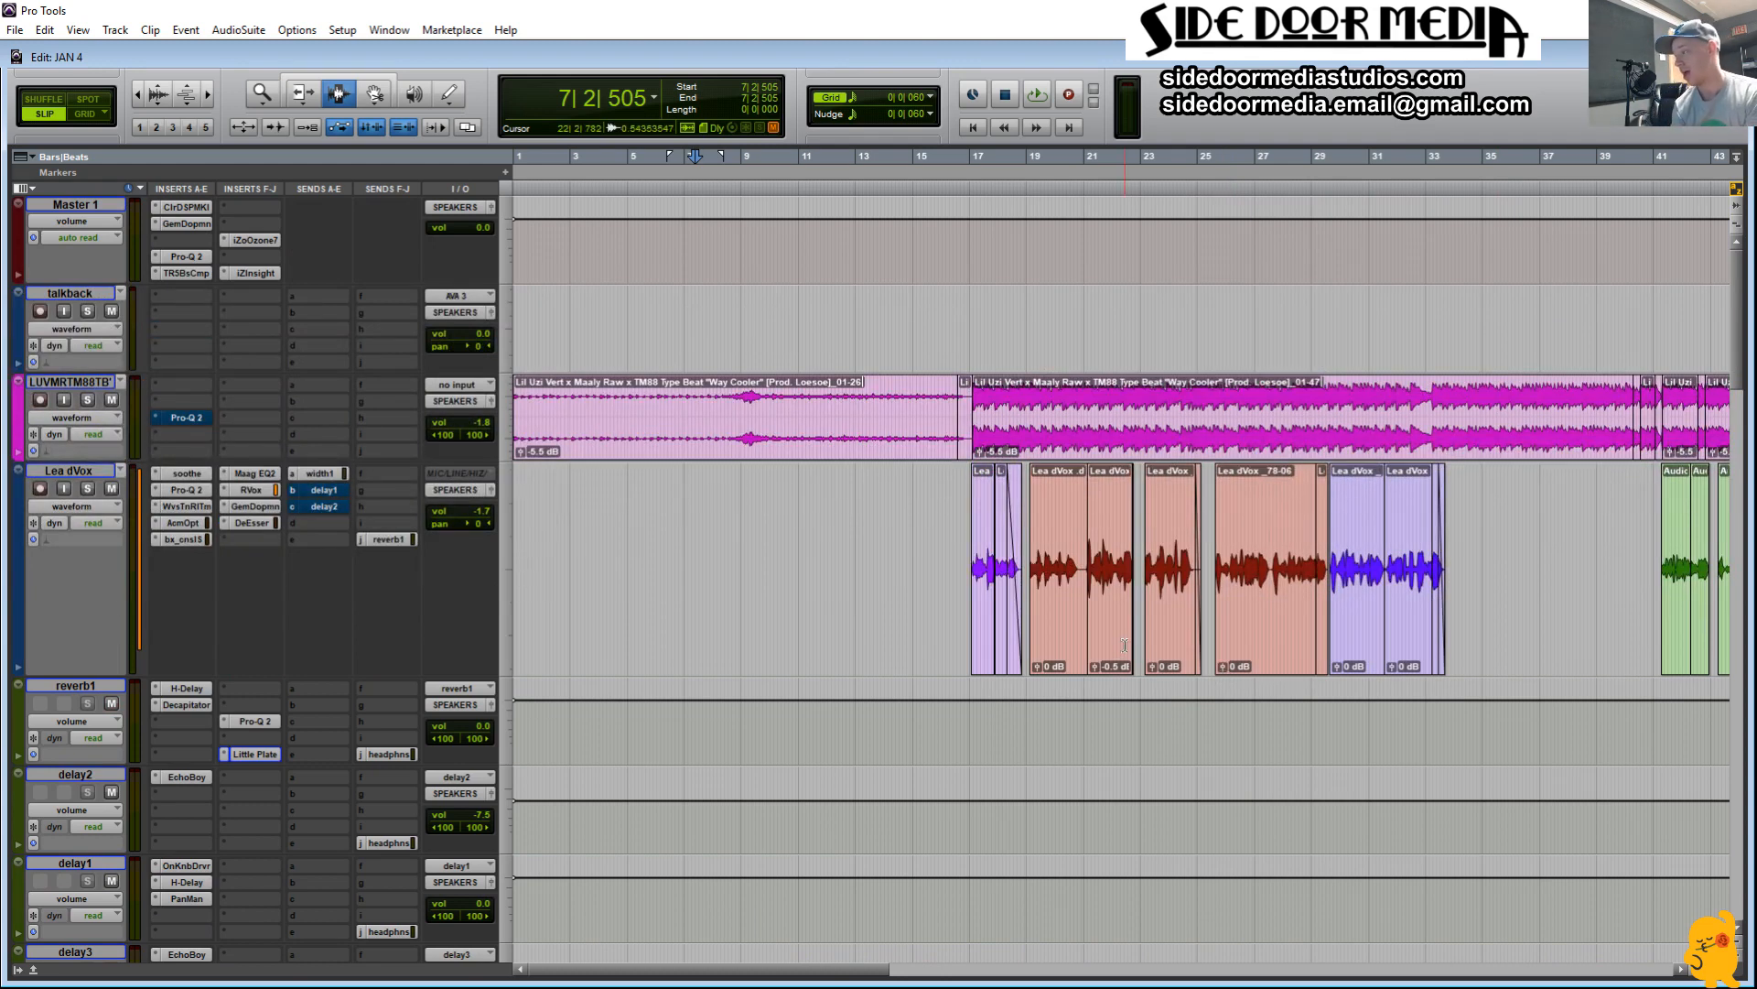
click(939, 632)
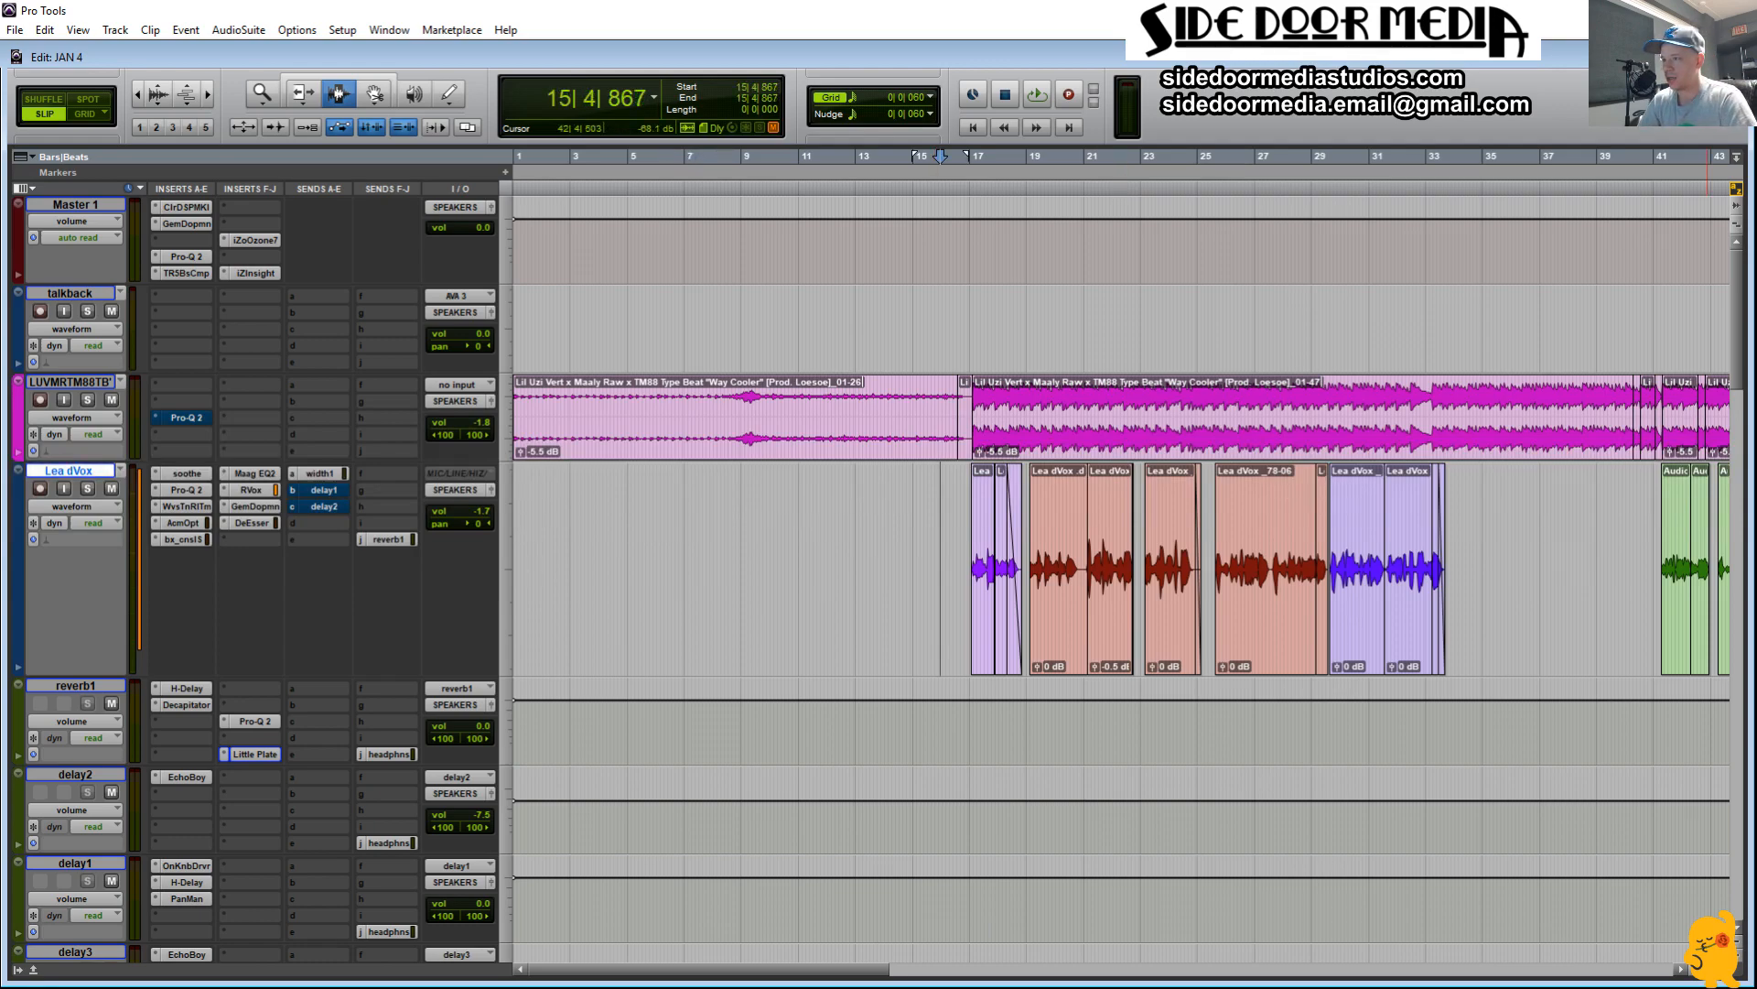
Step: Switch to the browser and open the mixing engineer's Fiverr profile page in a new tab
key(alt+Tab)
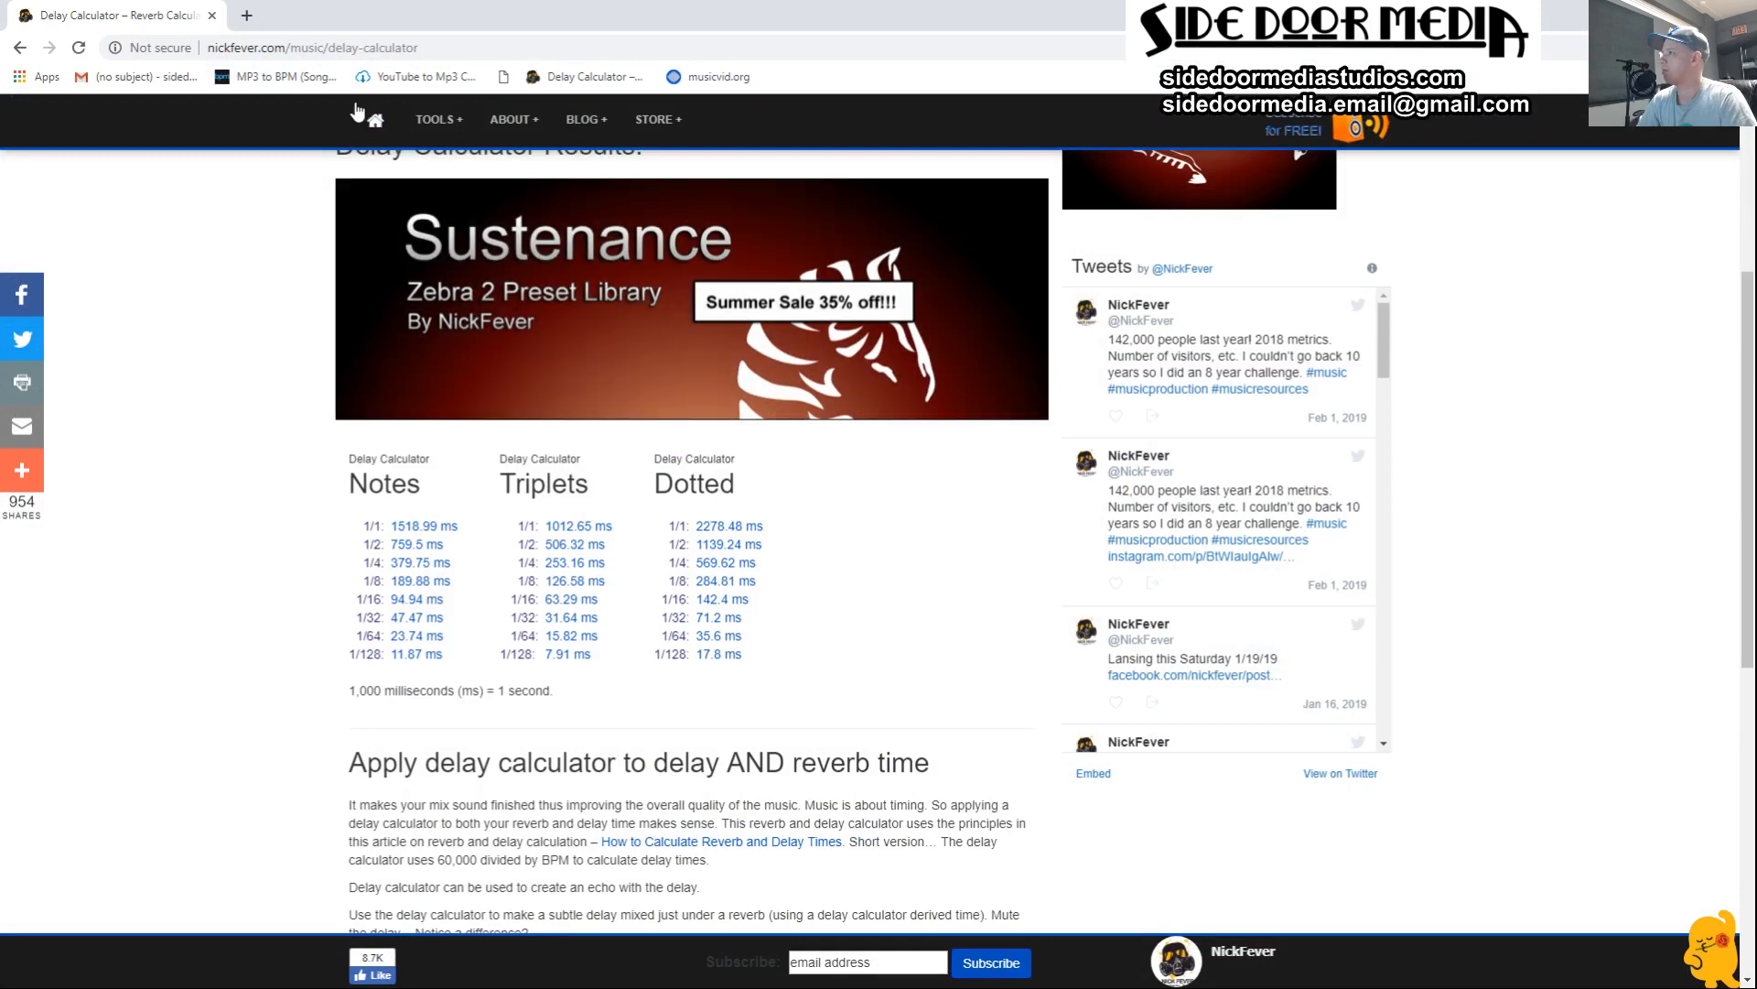
click(247, 15)
text(fiverr.com/jakeh111)
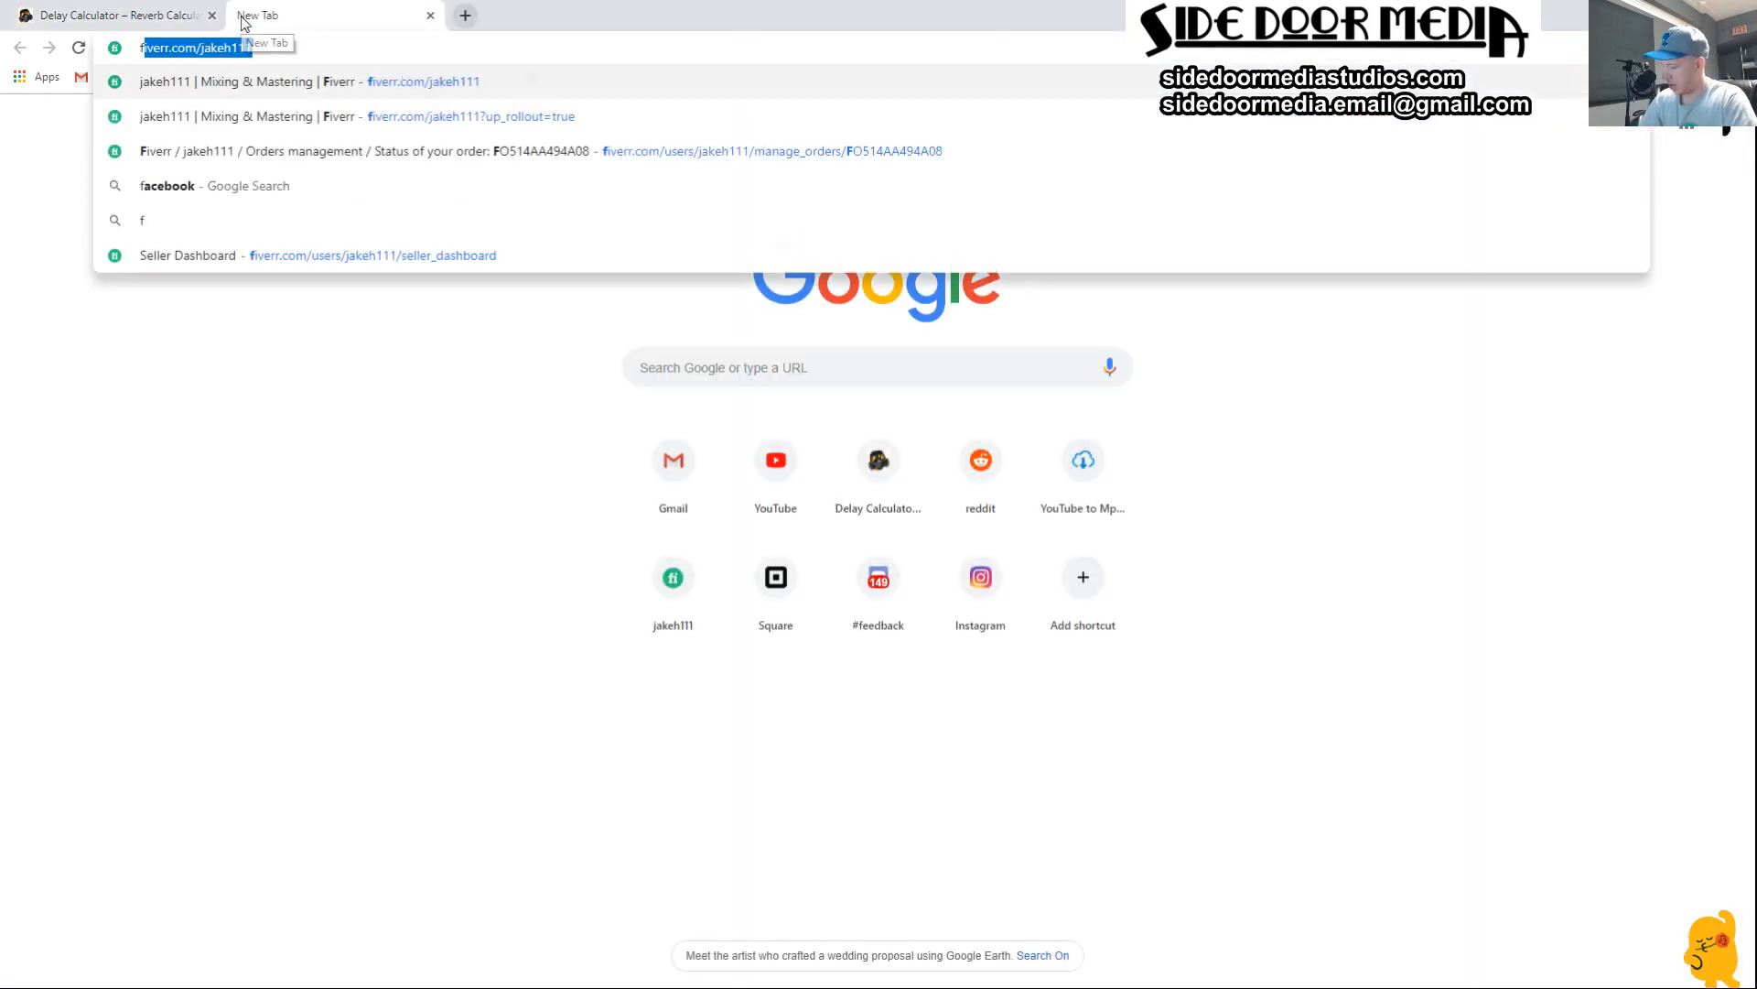
key(Return)
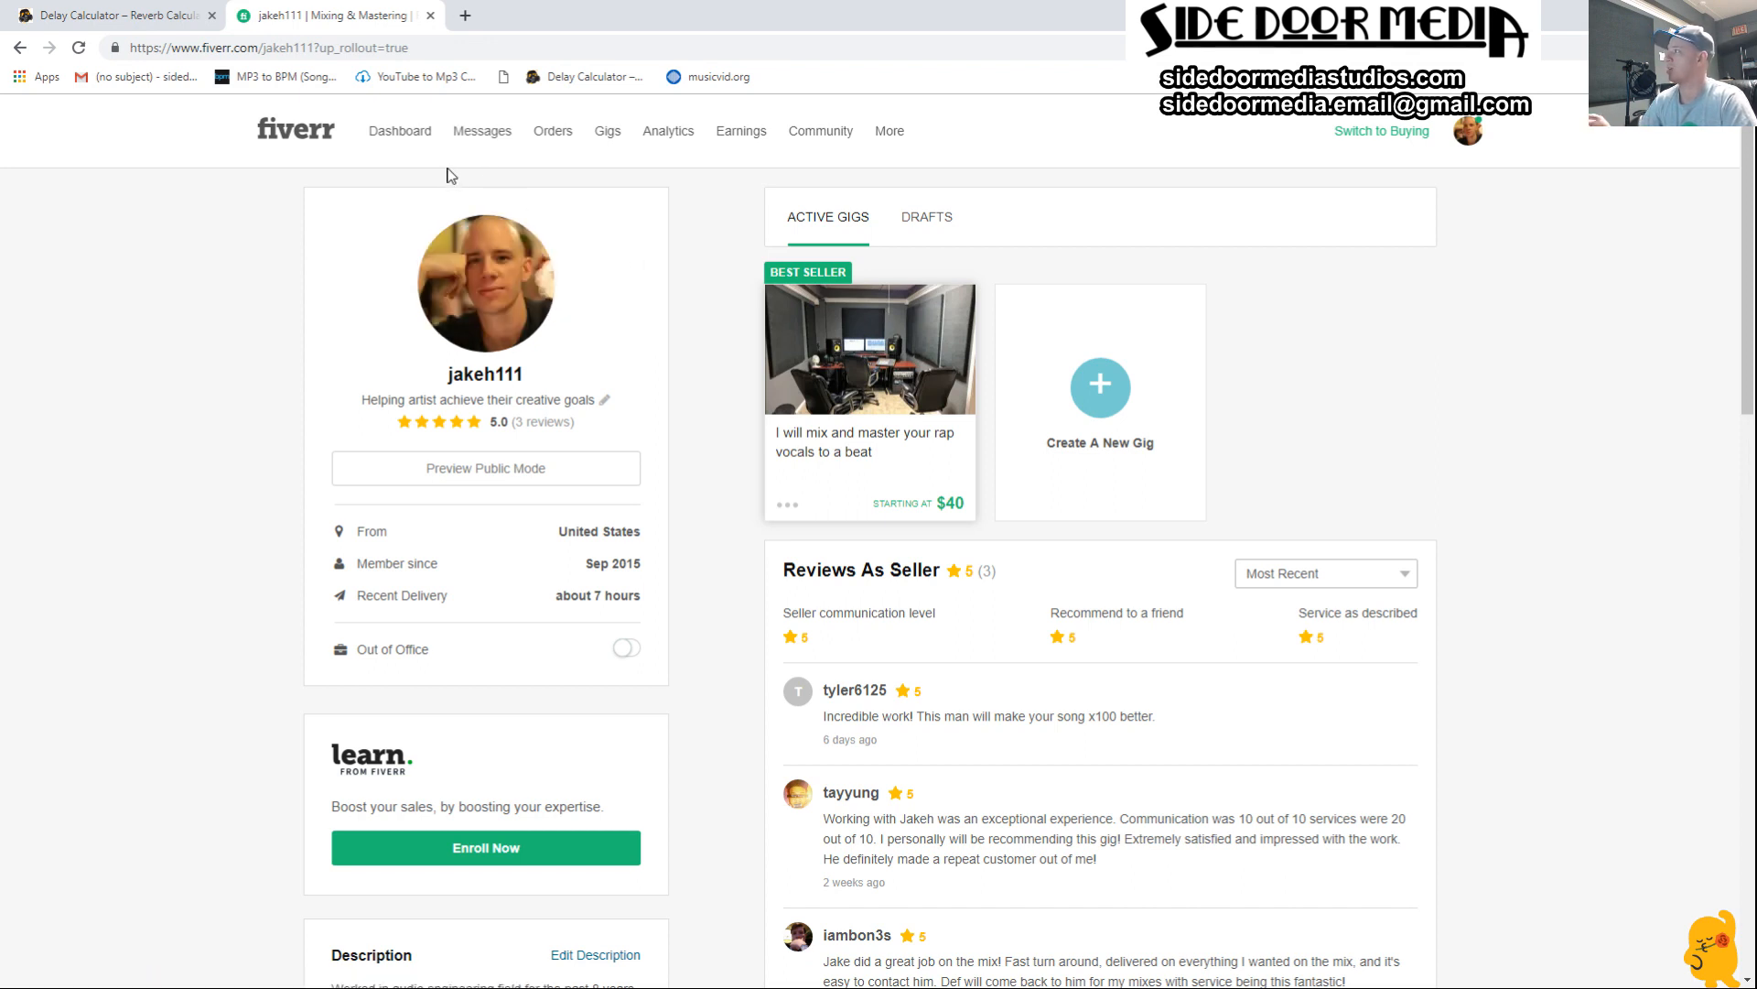
Step: Open the gig for mixing and mastering rap vocals to a beat and examine its Premium, Standard and Basic package comparison
click(847, 449)
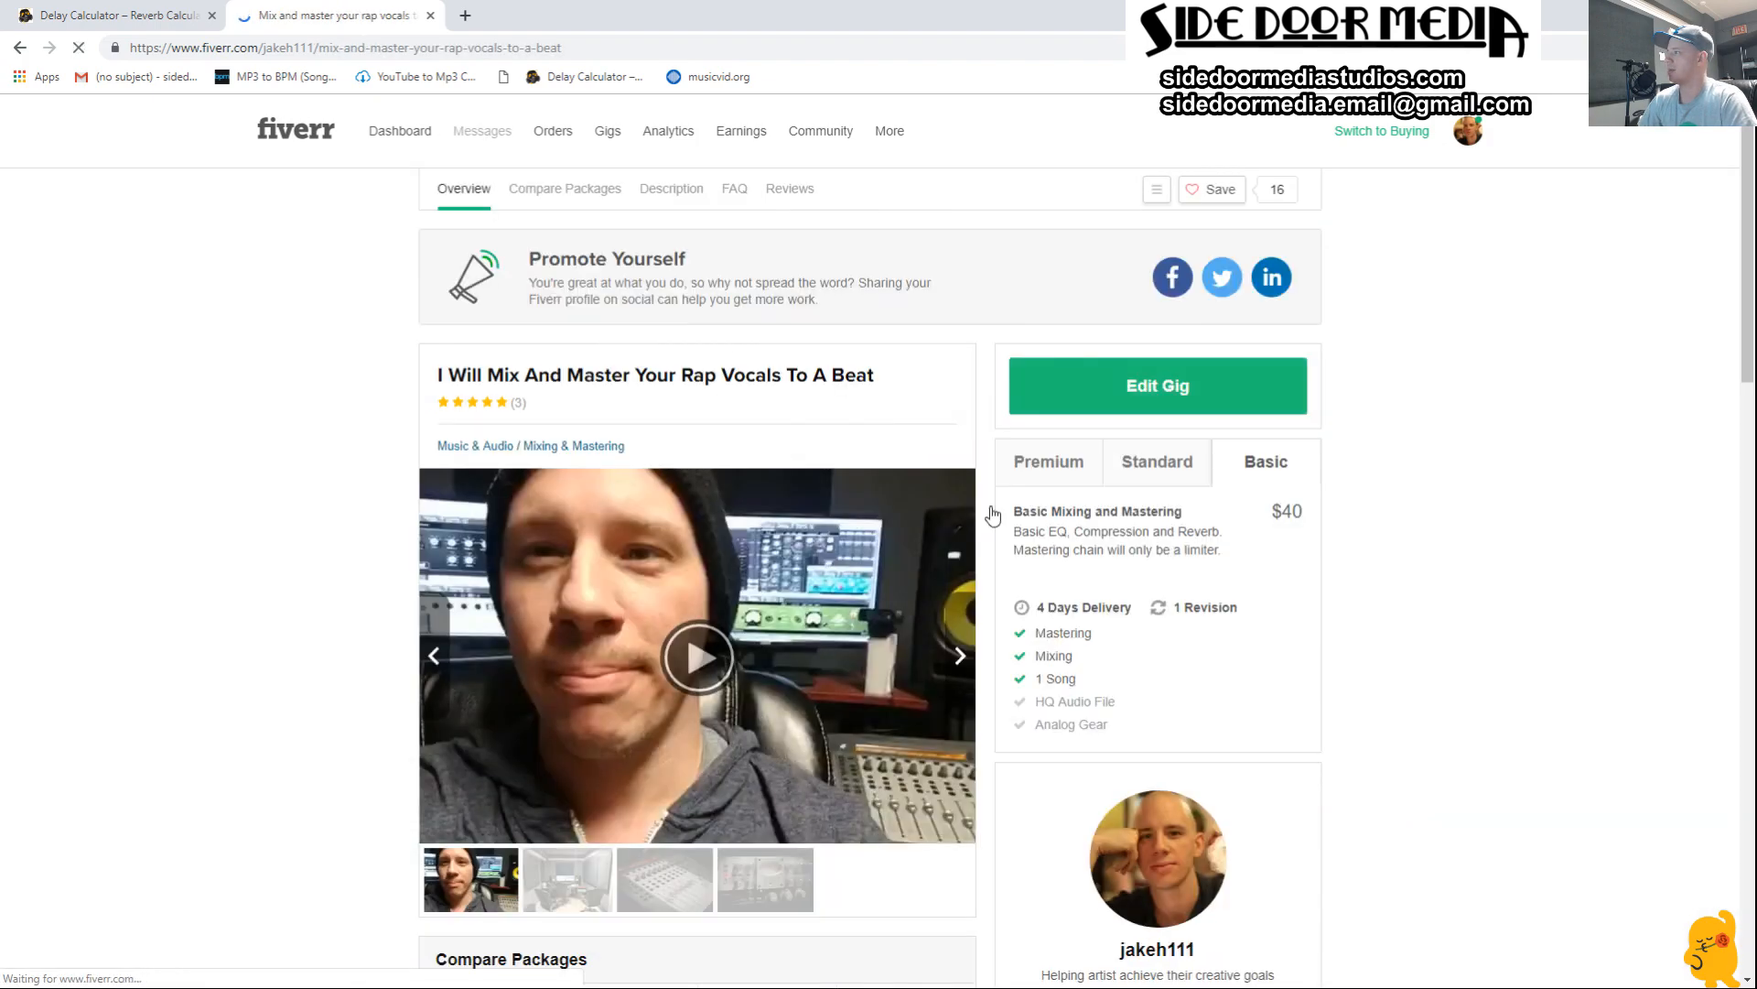
scroll(911, 523, down, 5)
scroll(473, 505, down, 5)
scroll(473, 504, up, 5)
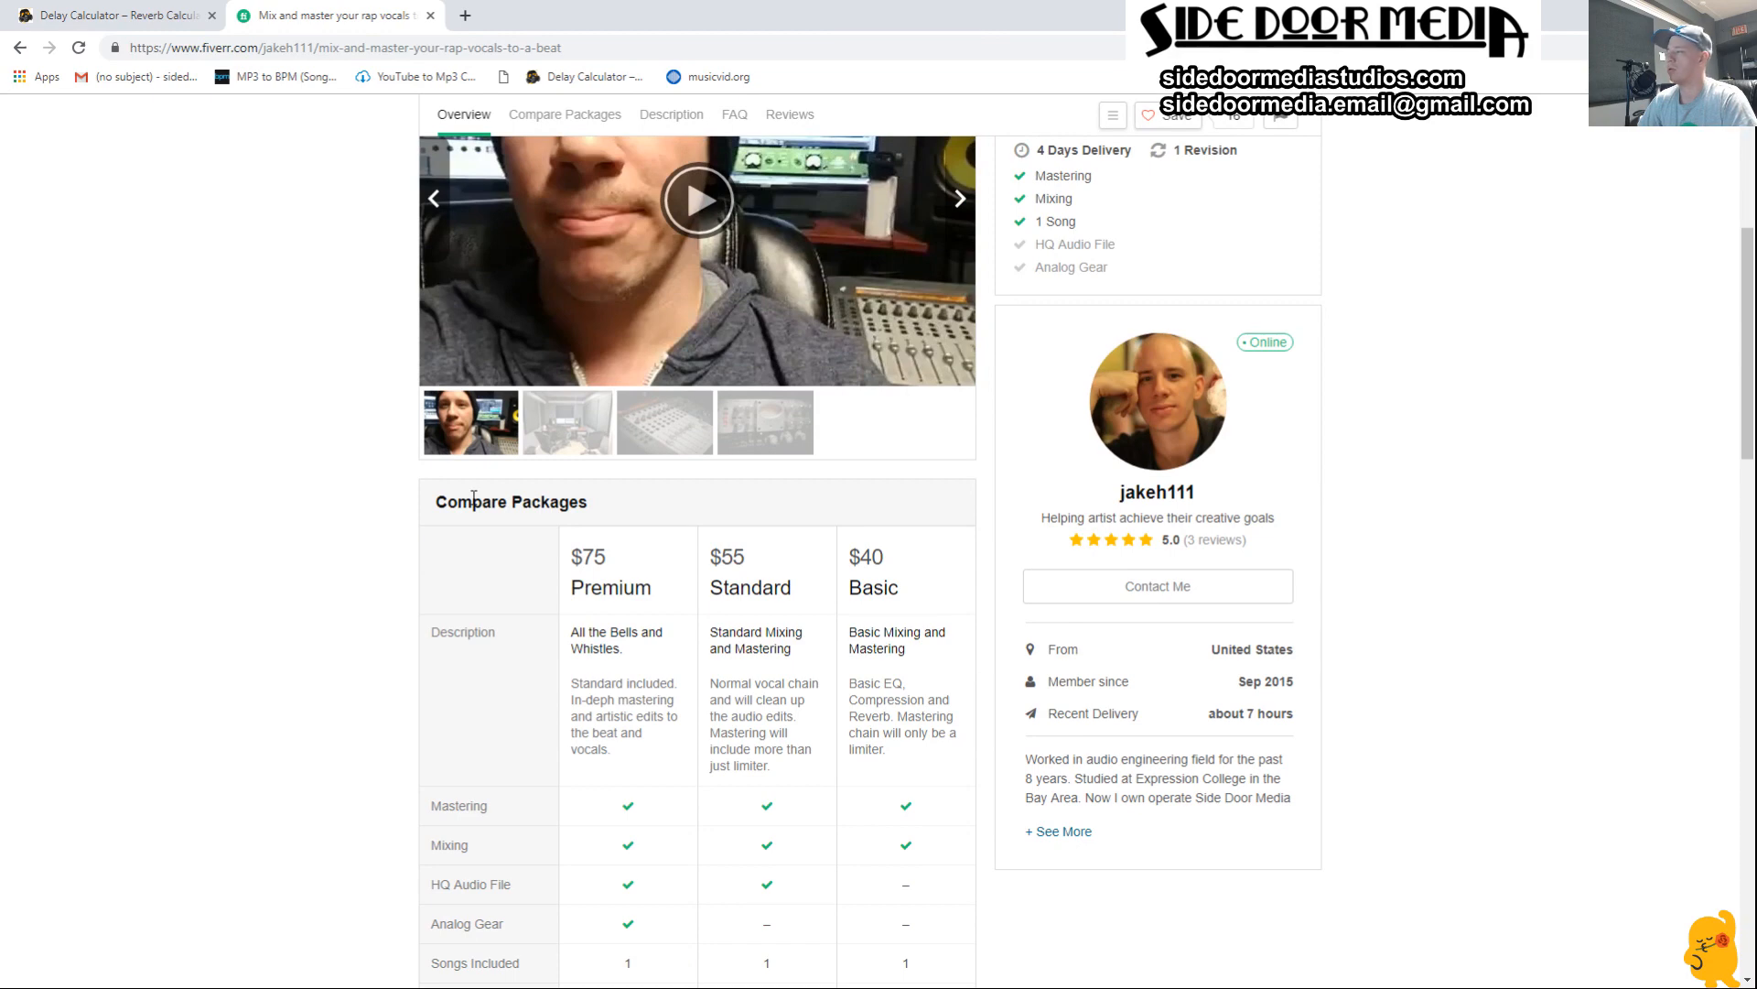
scroll(608, 491, down, 3)
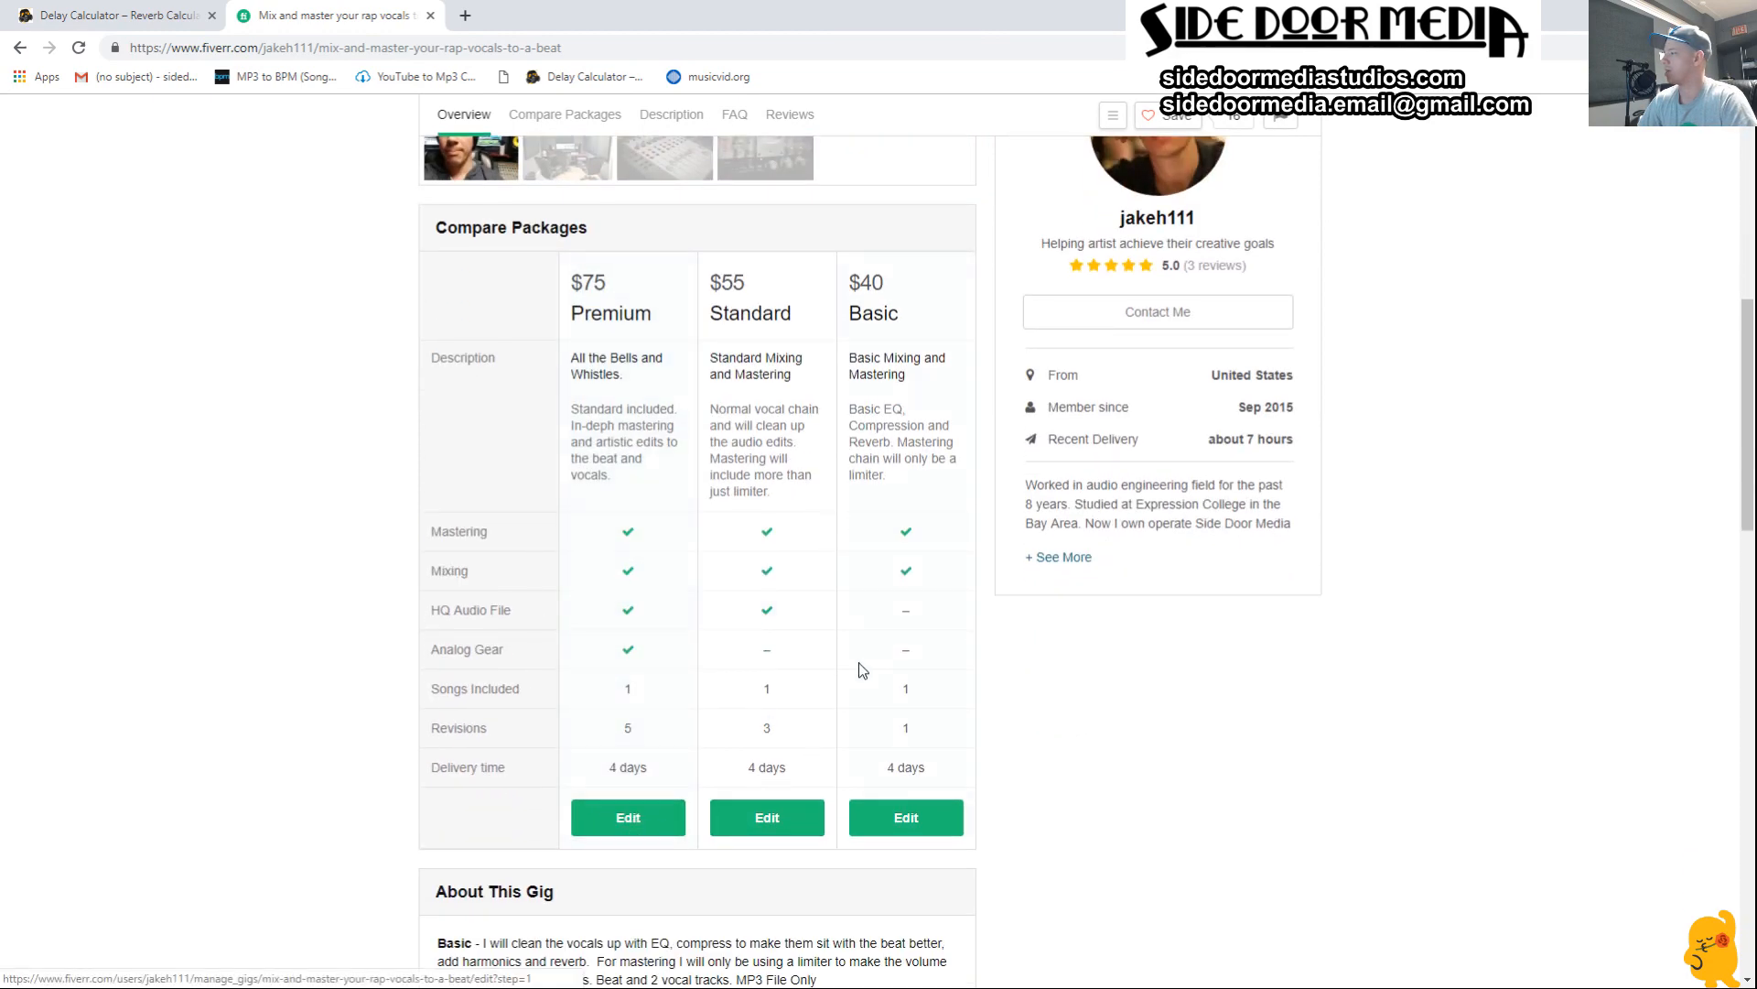
scroll(1263, 659, up, 1)
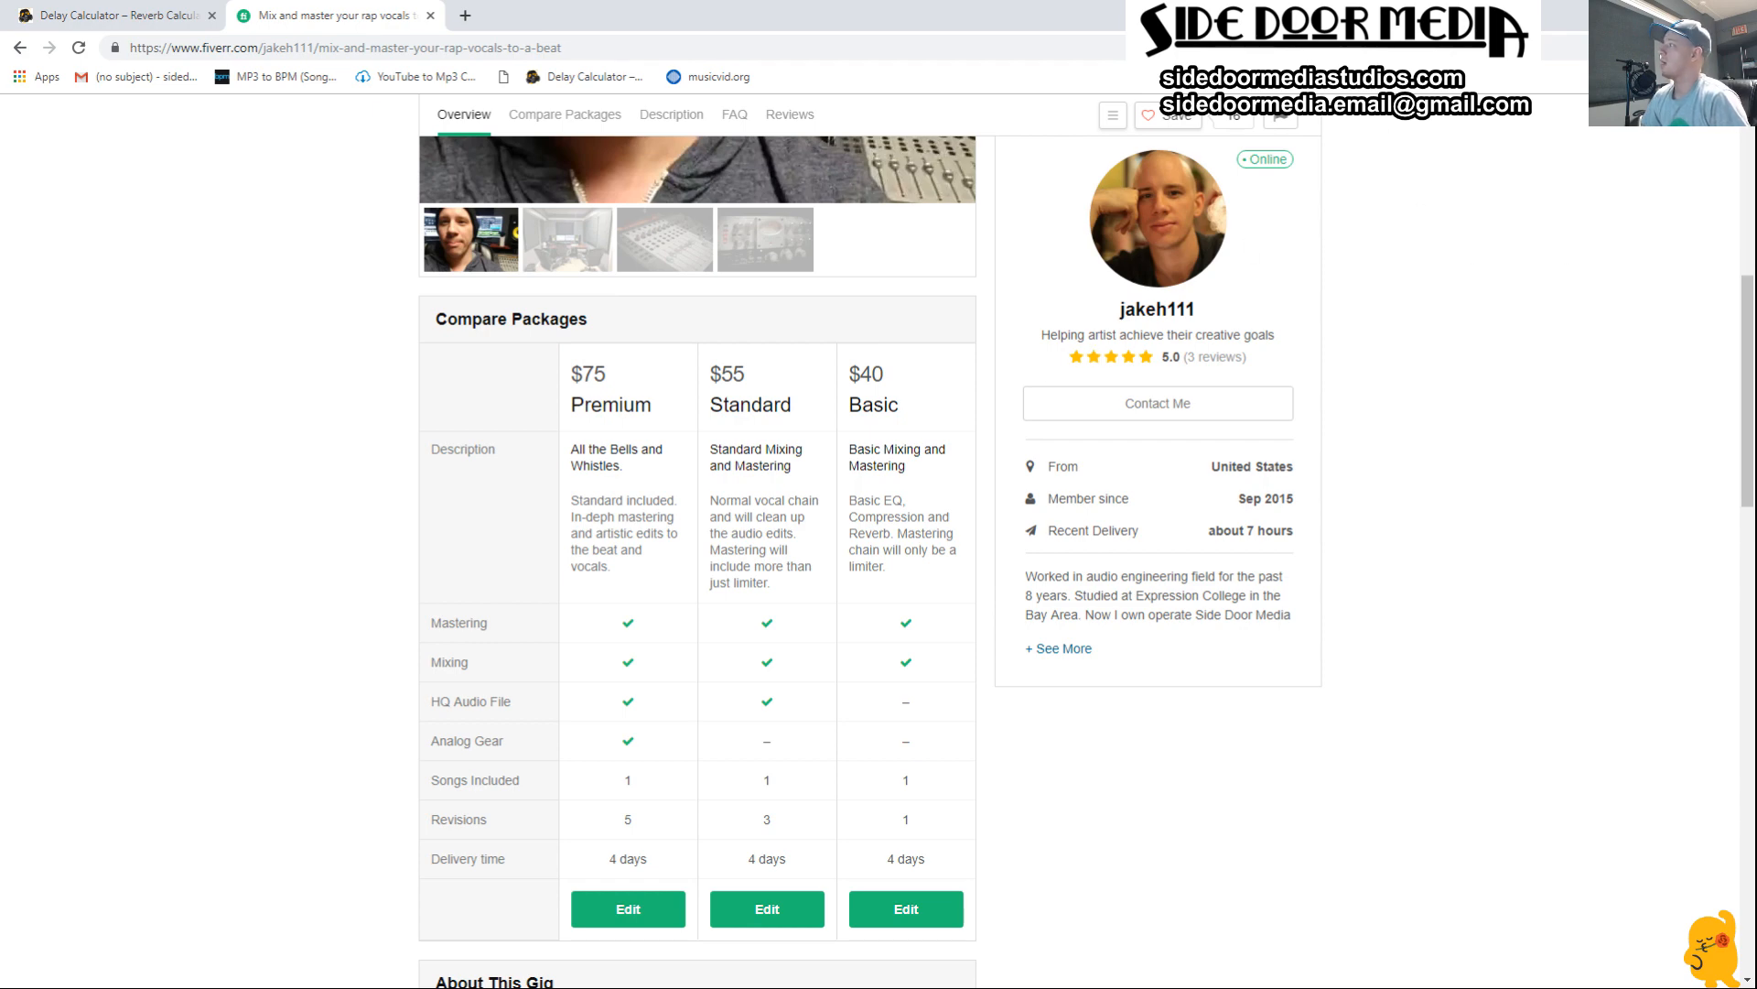
Step: Close the Fiverr gig page, return to Pro Tools and place the edit cursor near the start of bar 15 on Lea dVox
click(431, 15)
click(1652, 13)
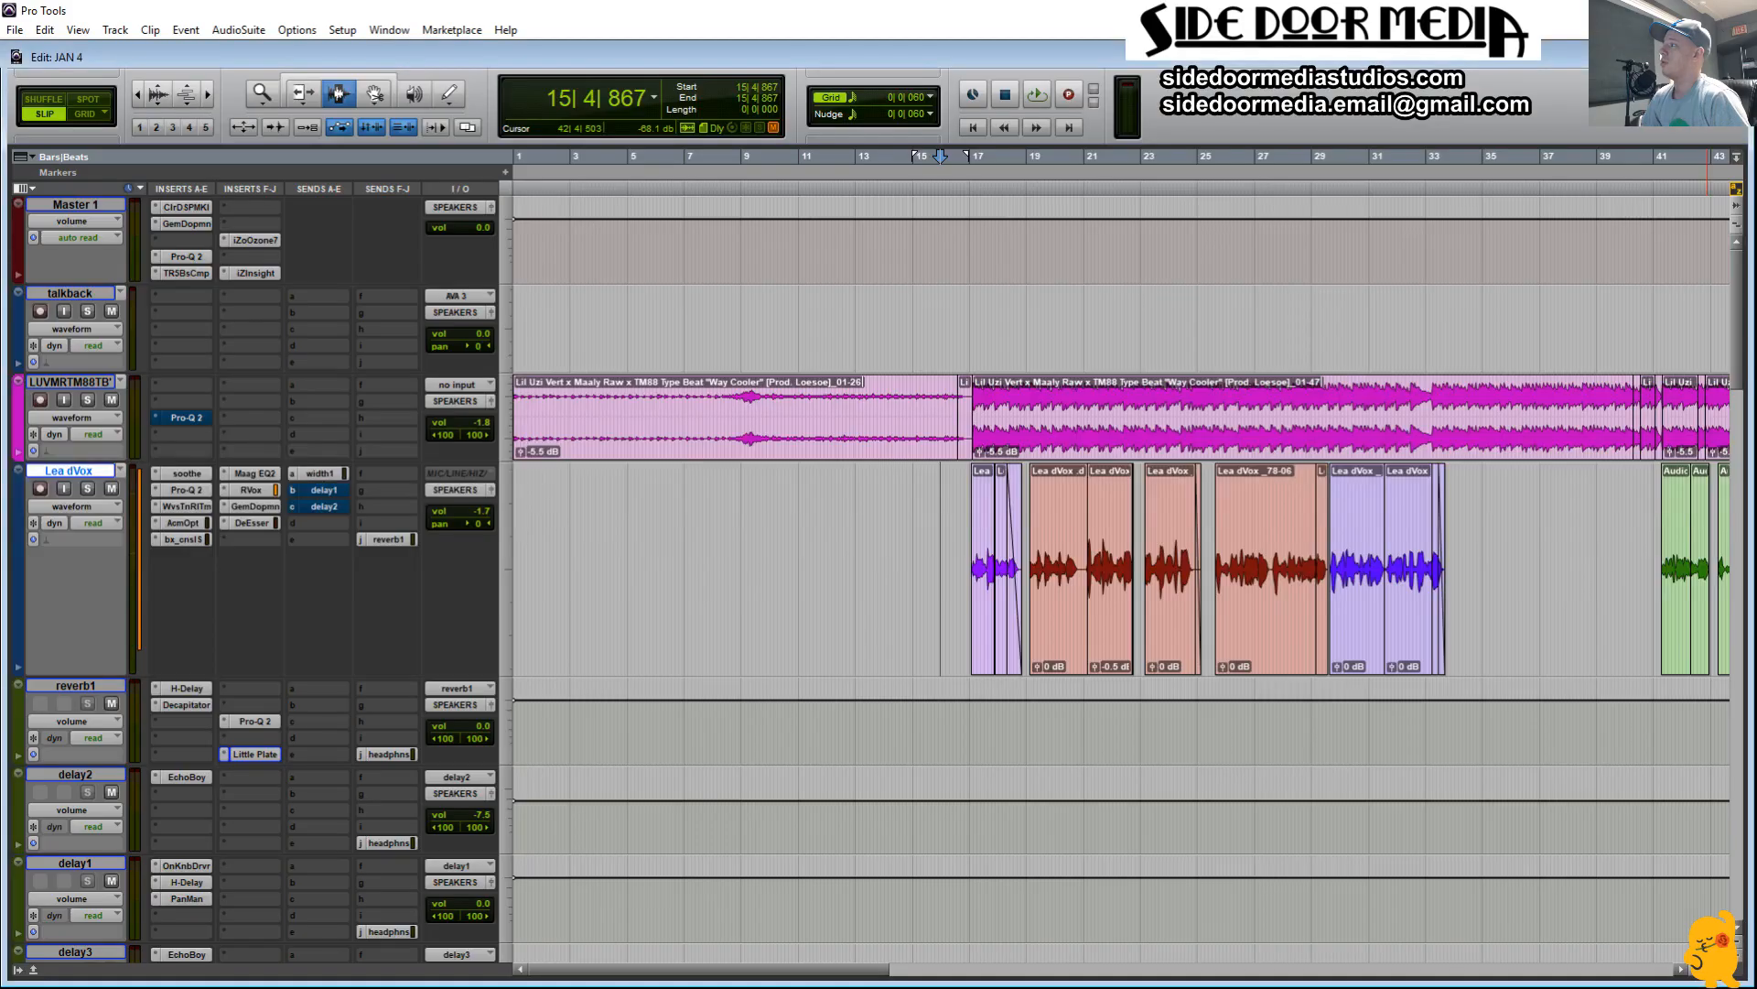
click(904, 565)
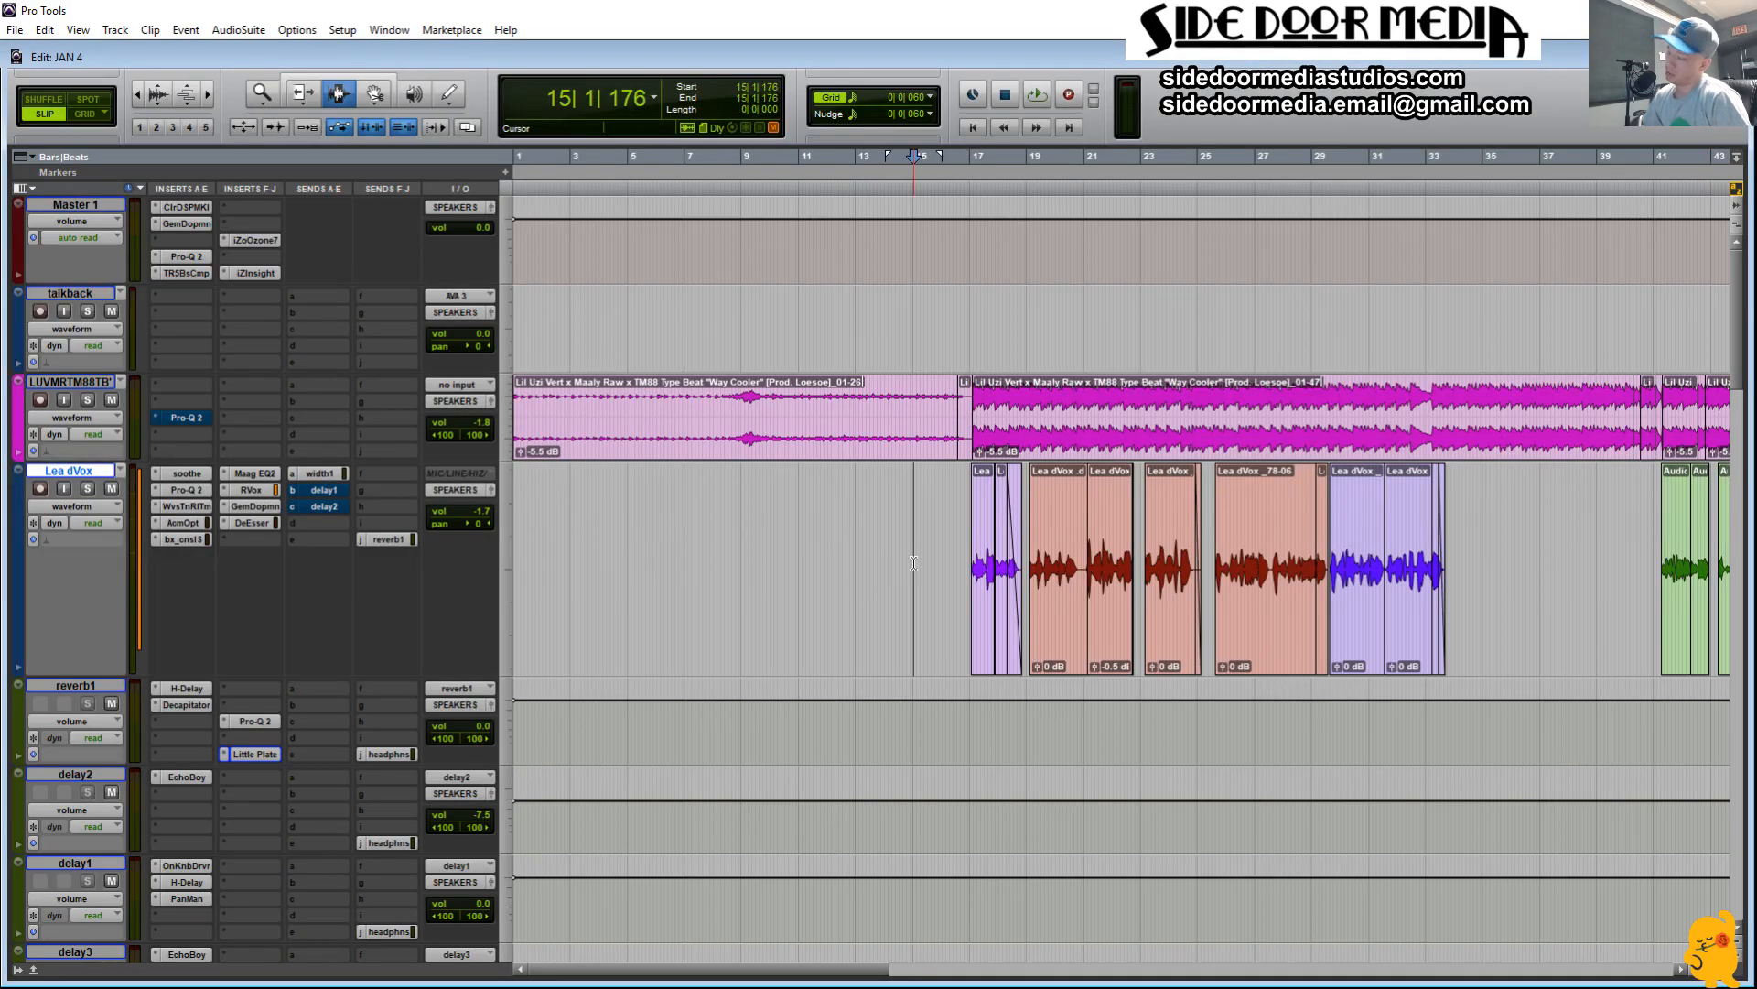